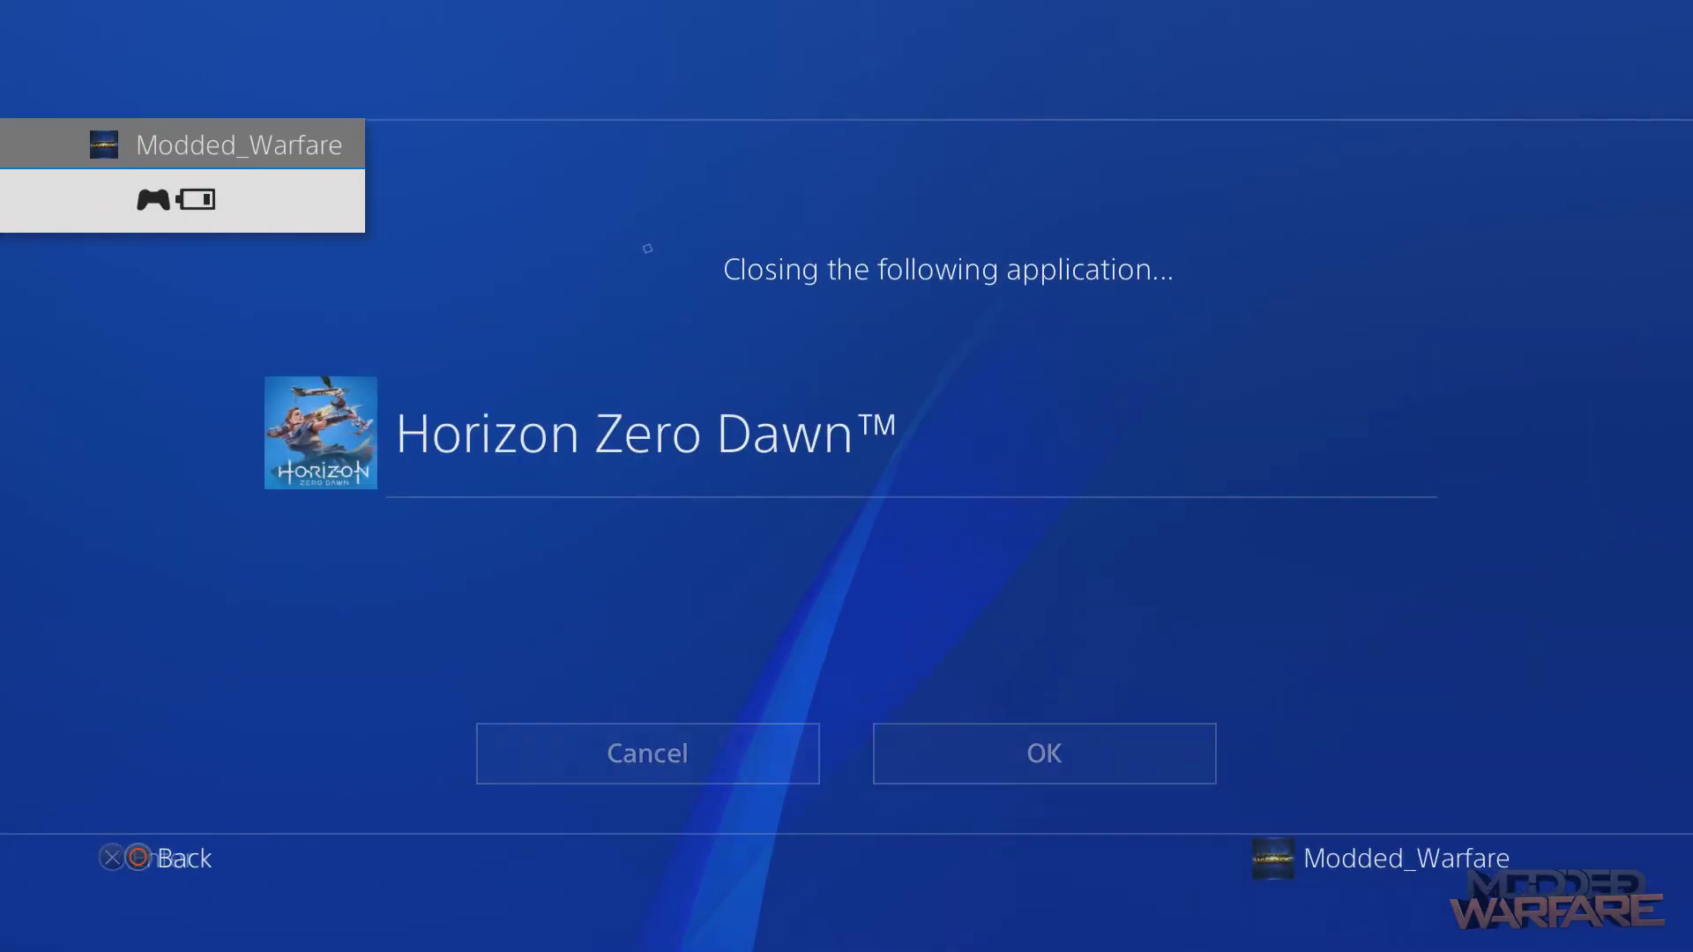
Open the information page for the installed Horizon Zero Dawn game to check its version.
{"action": "key", "text": "o"}
{"action": "key", "text": "Down"}
{"action": "key", "text": "Down"}
{"action": "key", "text": "Down"}
{"action": "key", "text": "Down"}
{"action": "key", "text": "Down"}
{"action": "key", "text": "Down"}
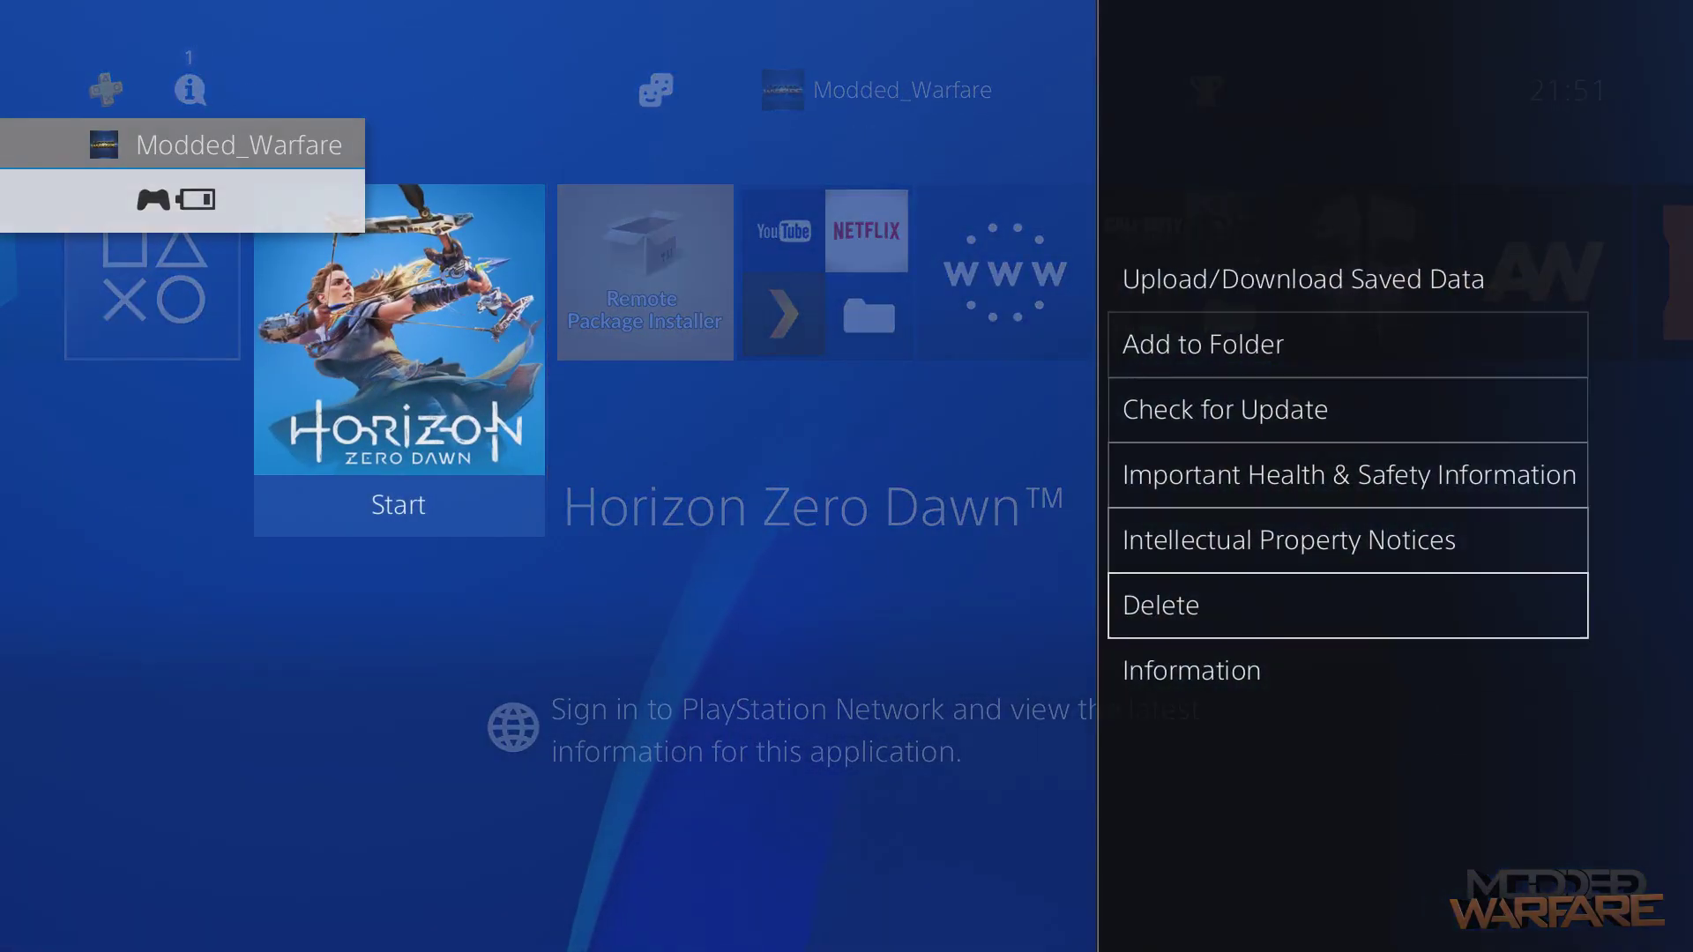
{"action": "key", "text": "Return"}
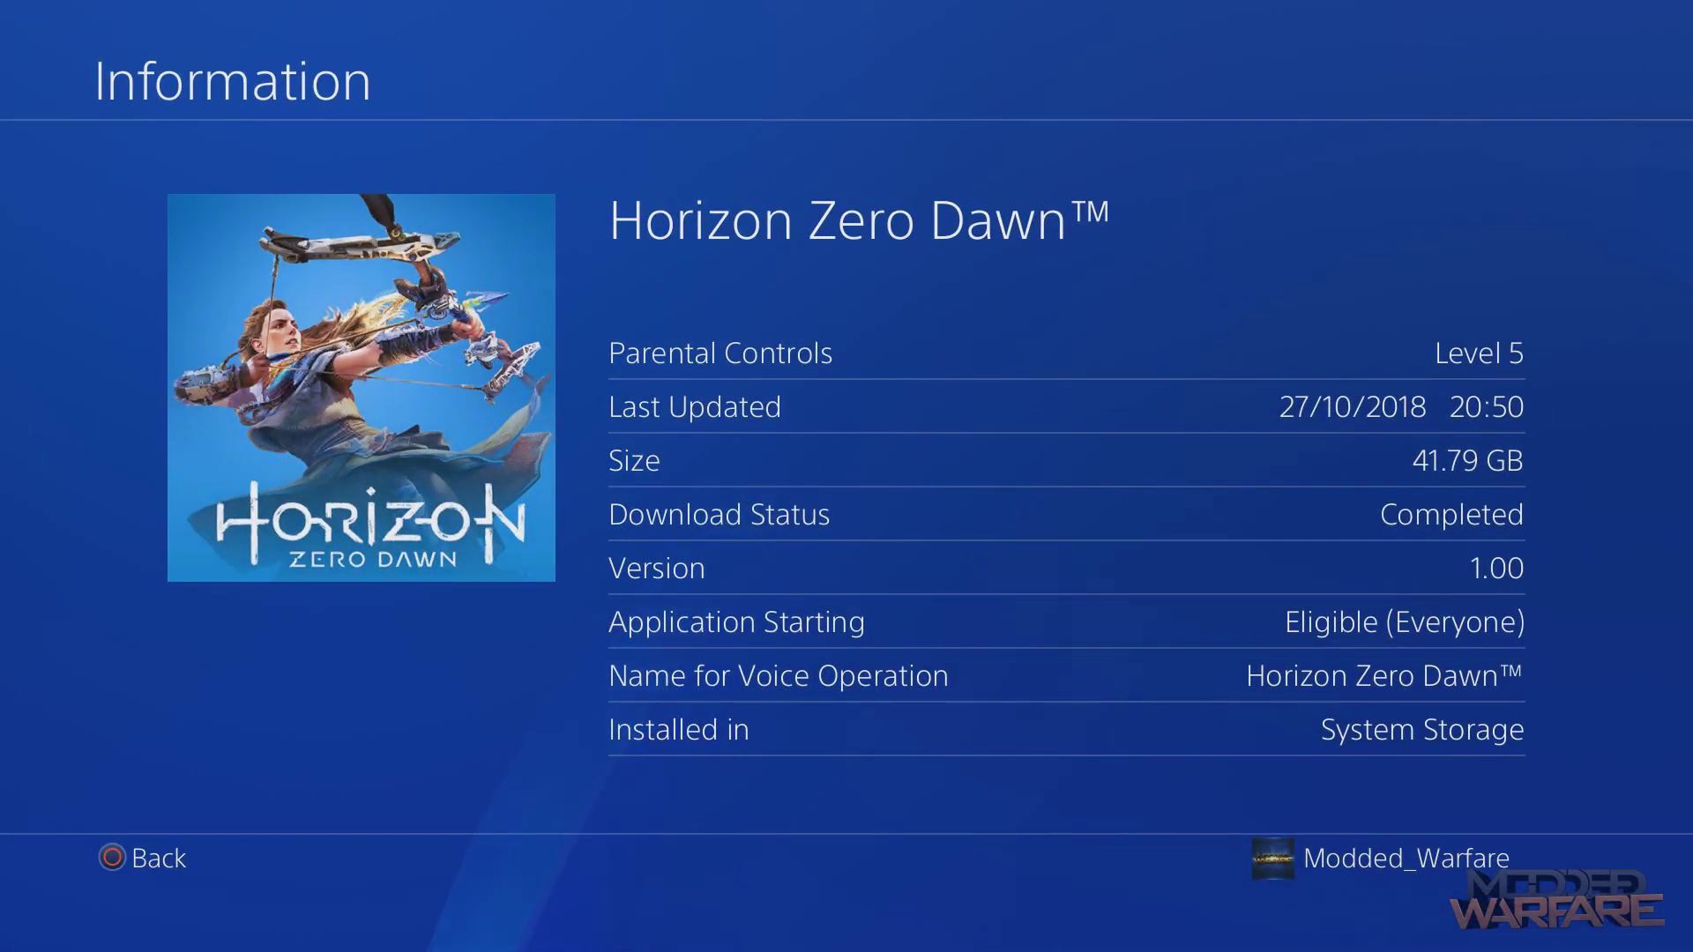
Leave the game's information page and open the console's Settings.
{"action": "key", "text": "Escape"}
{"action": "key", "text": "Right"}
{"action": "key", "text": "Right"}
{"action": "key", "text": "Right"}
{"action": "key", "text": "Right"}
{"action": "key", "text": "Right"}
{"action": "key", "text": "Right"}
{"action": "key", "text": "Right"}
{"action": "key", "text": "Right"}
{"action": "key", "text": "Right"}
{"action": "key", "text": "Right"}
{"action": "key", "text": "Right"}
{"action": "key", "text": "Right"}
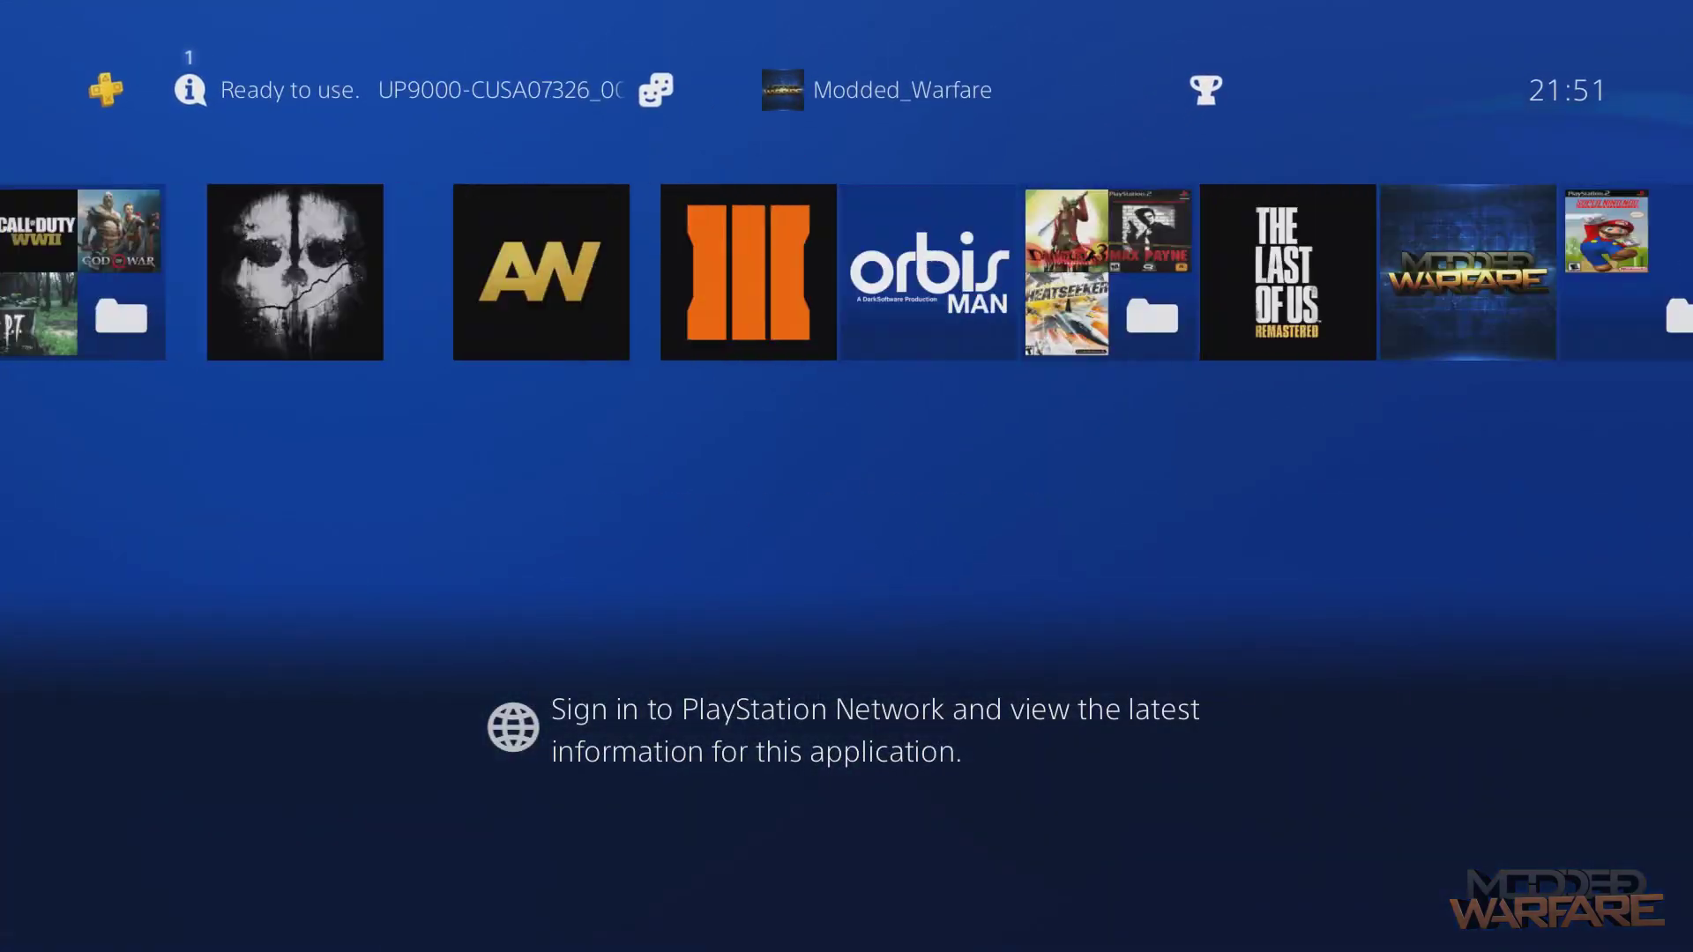
{"action": "key", "text": "Up"}
{"action": "key", "text": "Left"}
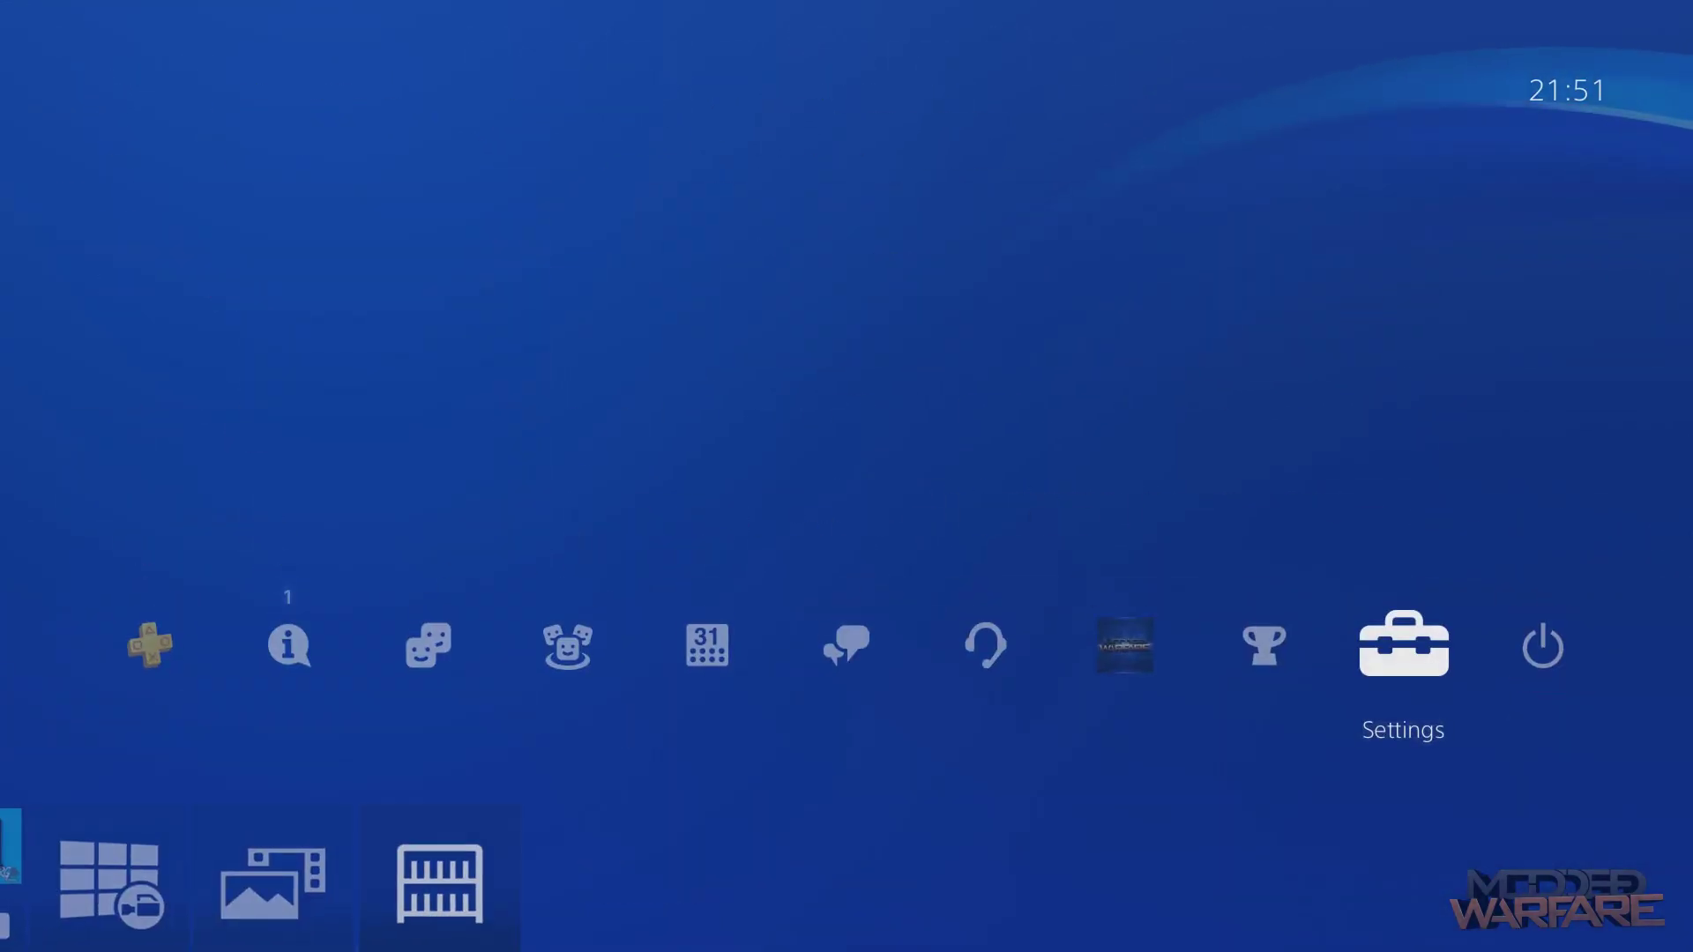
{"action": "key", "text": "Return"}
Open the Package Installer from the Game section of Debug Settings.
{"action": "key", "text": "Down"}
{"action": "key", "text": "Down"}
{"action": "key", "text": "Down"}
{"action": "key", "text": "Down"}
{"action": "key", "text": "Down"}
{"action": "key", "text": "Down"}
{"action": "key", "text": "Down"}
{"action": "key", "text": "Down"}
{"action": "key", "text": "Down"}
{"action": "key", "text": "Down"}
{"action": "key", "text": "Down"}
{"action": "key", "text": "Down"}
{"action": "key", "text": "Down"}
{"action": "key", "text": "Down"}
{"action": "key", "text": "Down"}
{"action": "key", "text": "Down"}
{"action": "key", "text": "Down"}
{"action": "key", "text": "Down"}
{"action": "key", "text": "Down"}
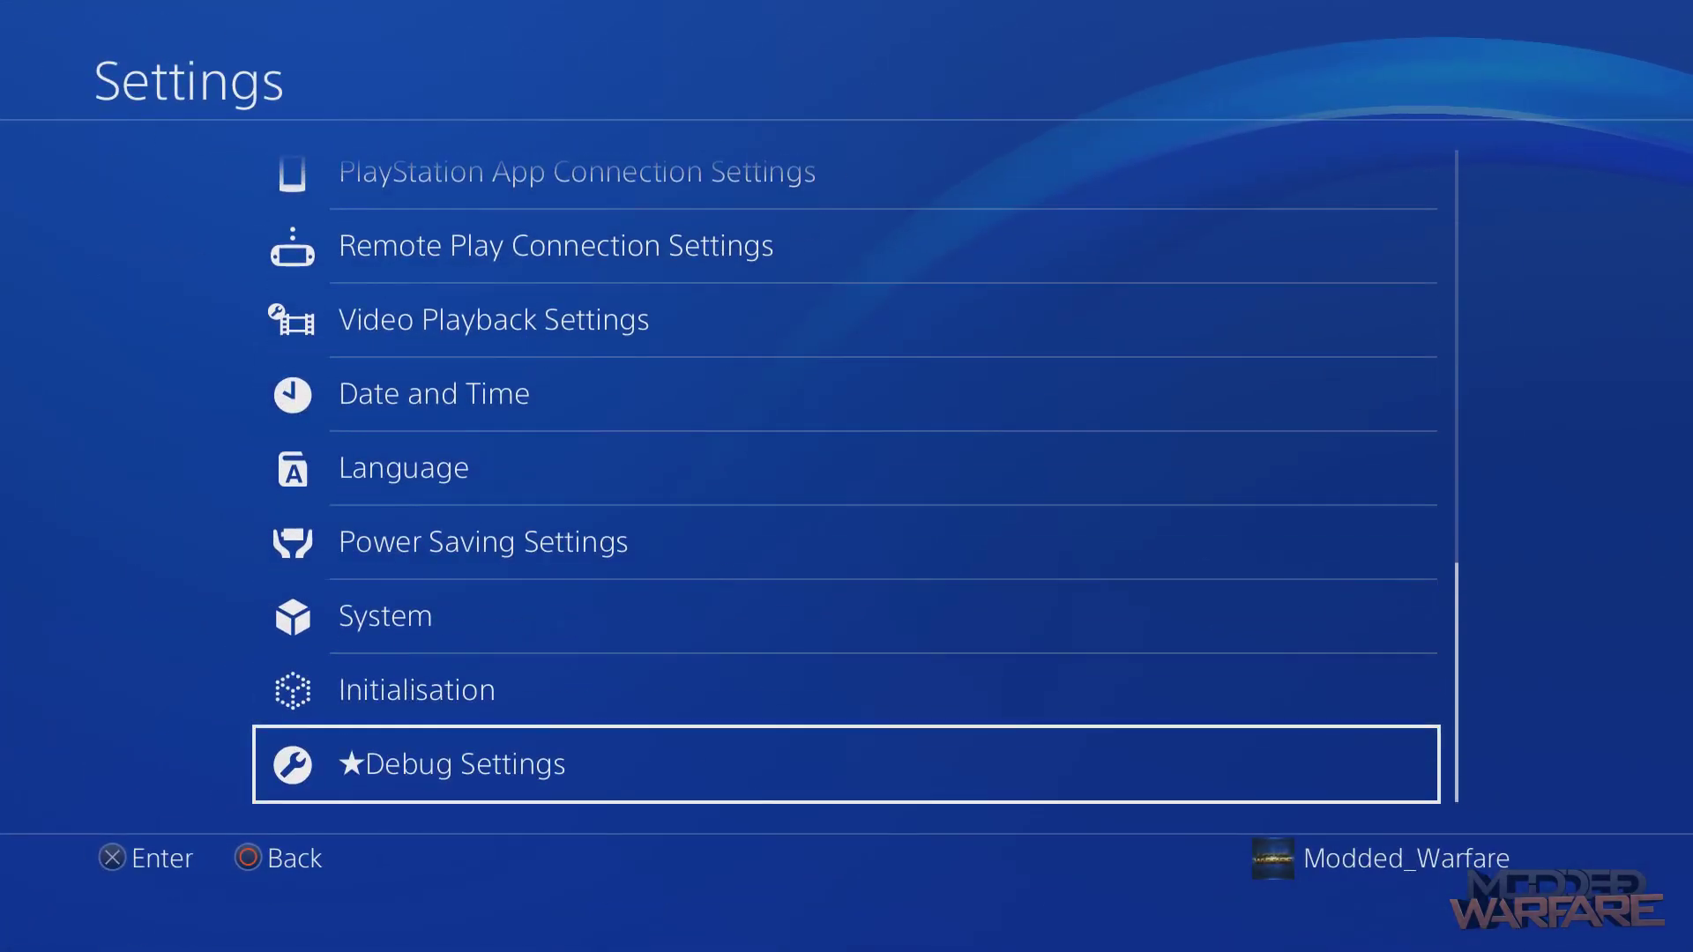
{"action": "key", "text": "Return"}
{"action": "key", "text": "Return"}
{"action": "key", "text": "Down"}
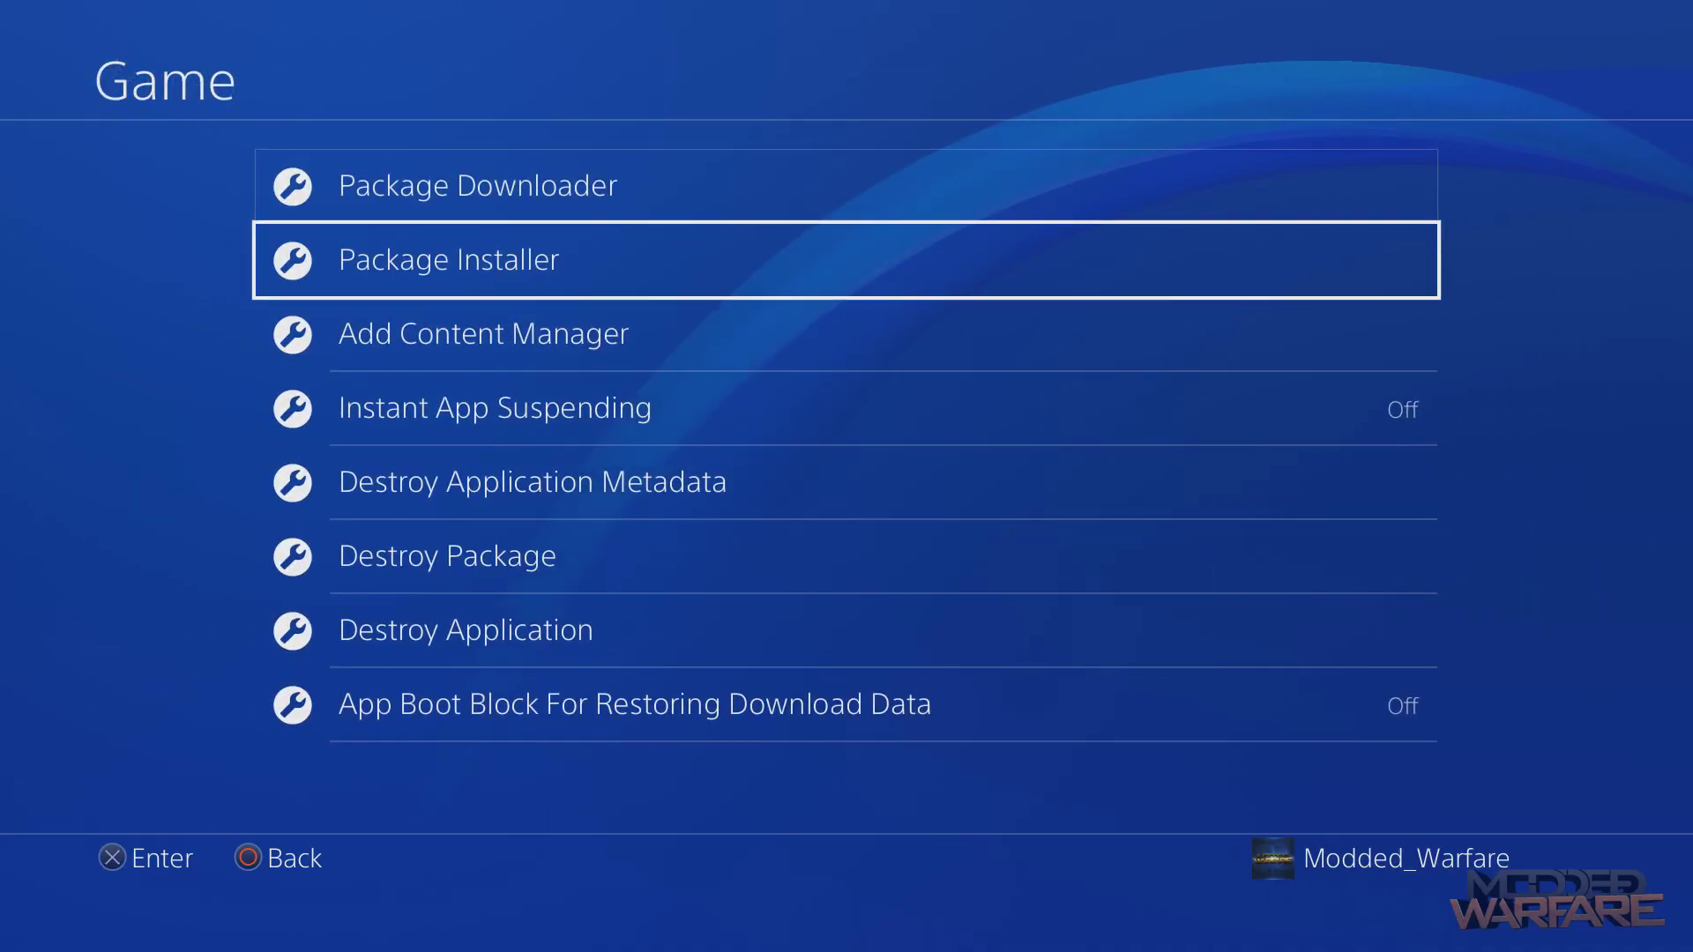
{"action": "key", "text": "Return"}
Compare the names of the EP9000-CUSA07319 and UP9000-CUSA07326 Horizon packages in the installer list.
{"action": "key", "text": "Down"}
{"action": "key", "text": "Down"}
{"action": "key", "text": "Up"}
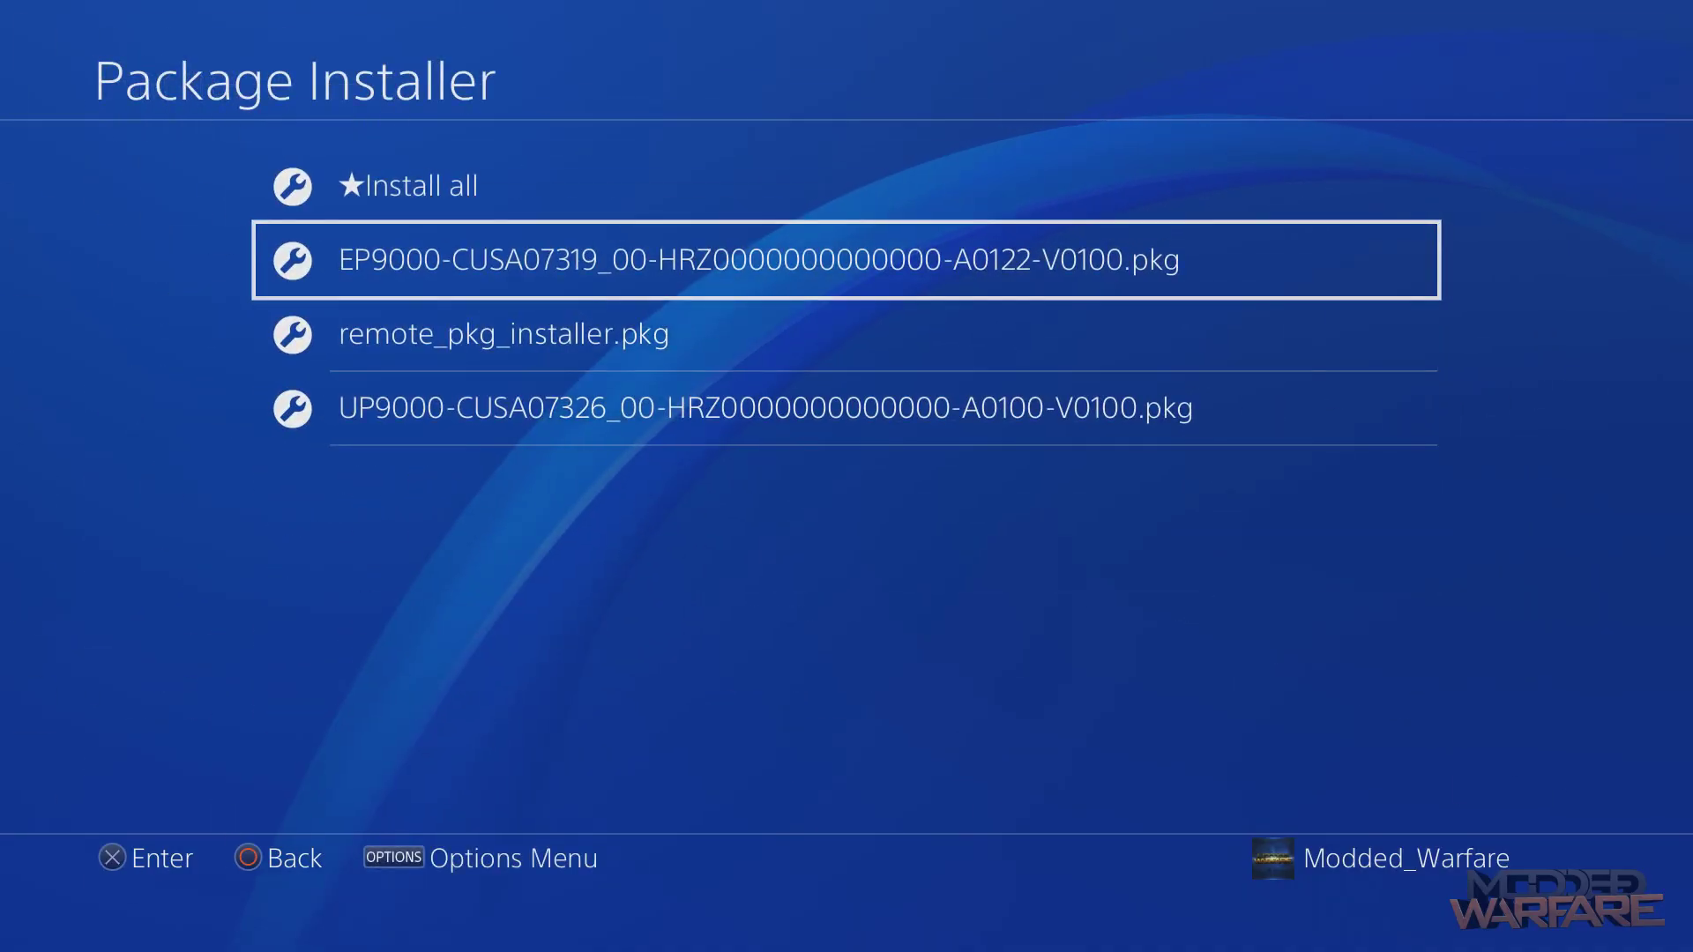
{"action": "key", "text": "Down"}
{"action": "key", "text": "Down"}
{"action": "key", "text": "Up"}
{"action": "key", "text": "Up"}
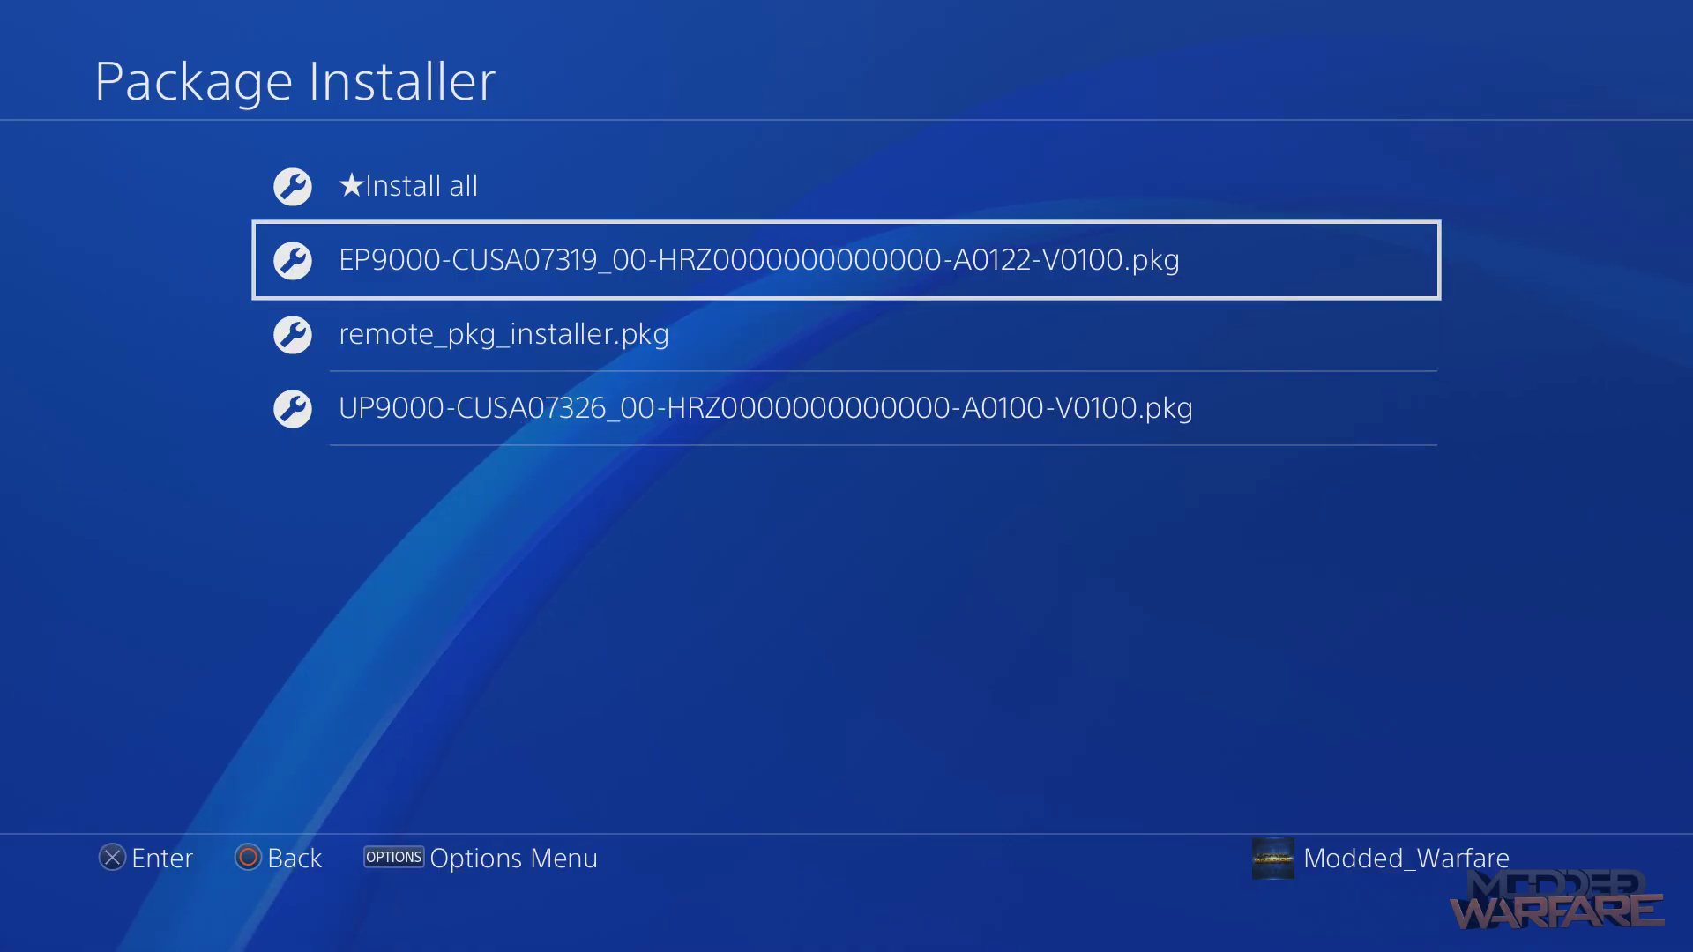
{"action": "key", "text": "Down"}
{"action": "key", "text": "Down"}
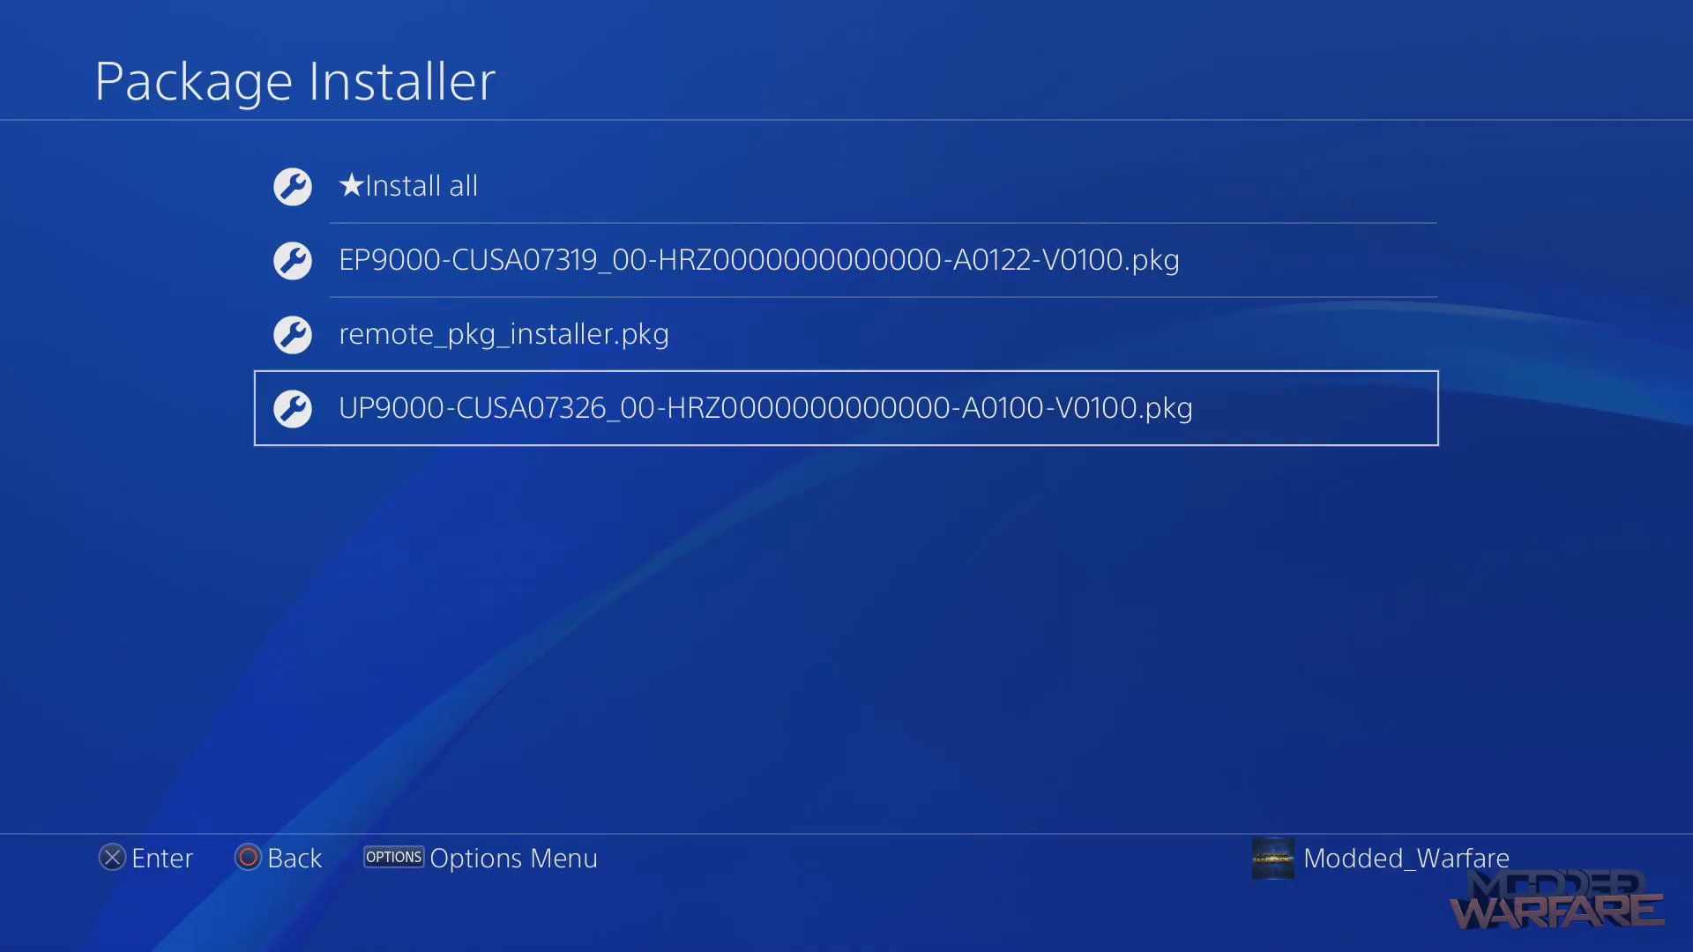
{"action": "key", "text": "Up"}
{"action": "key", "text": "Up"}
{"action": "key", "text": "Up"}
{"action": "key", "text": "Down"}
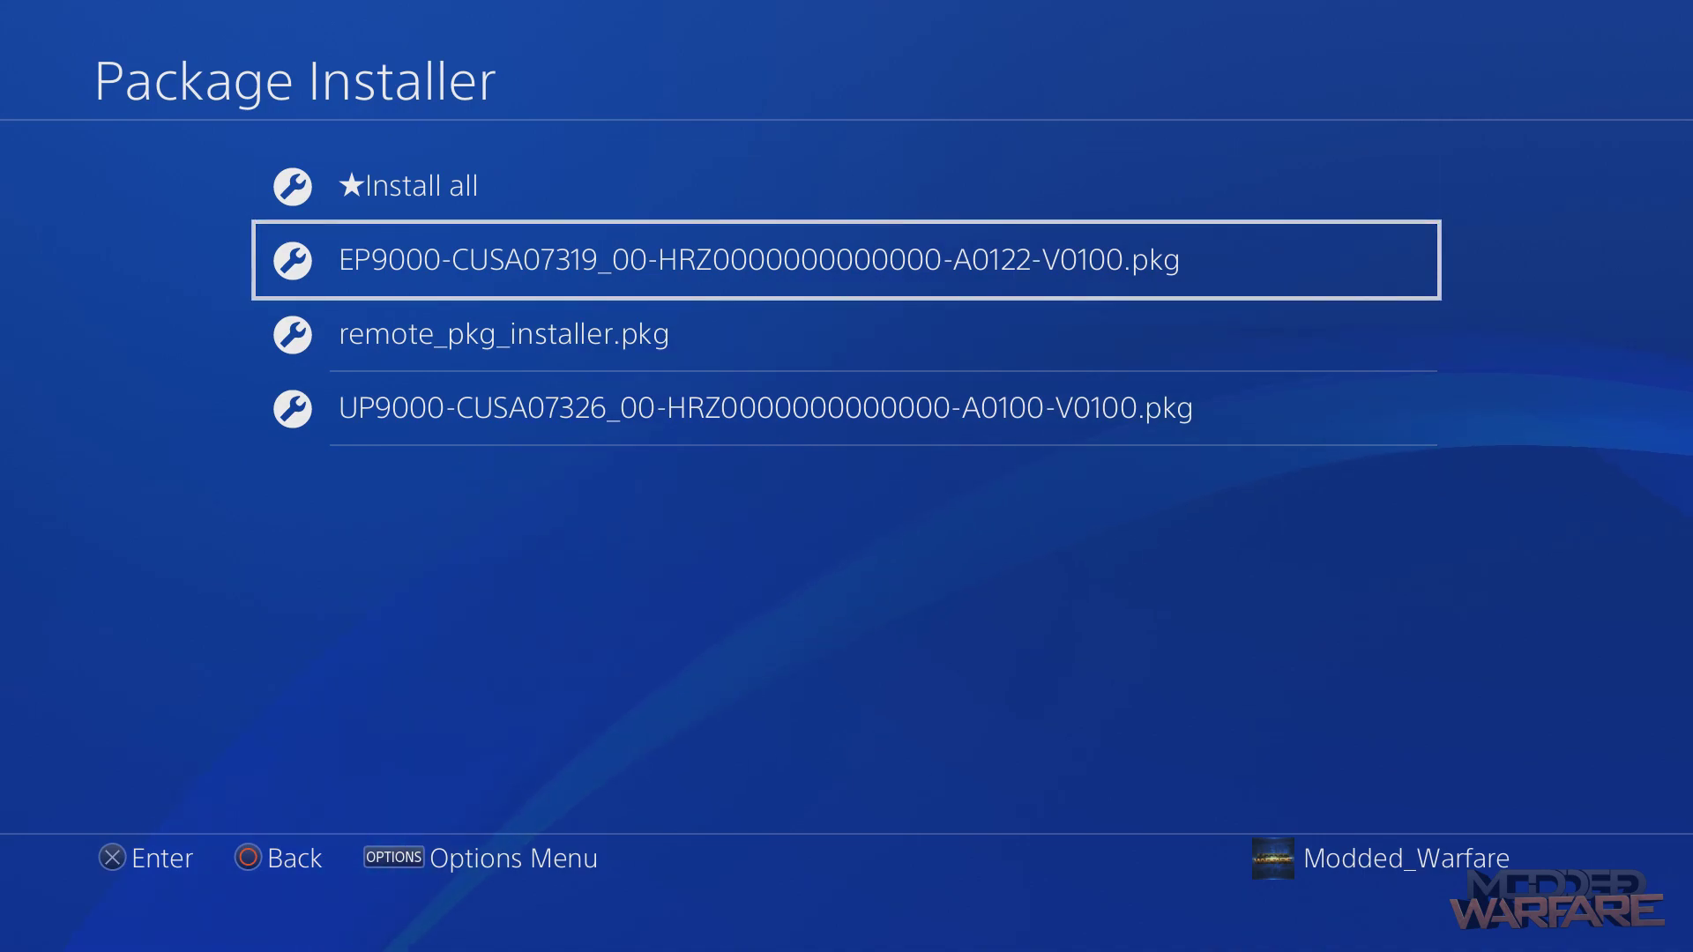
{"action": "key", "text": "Return"}
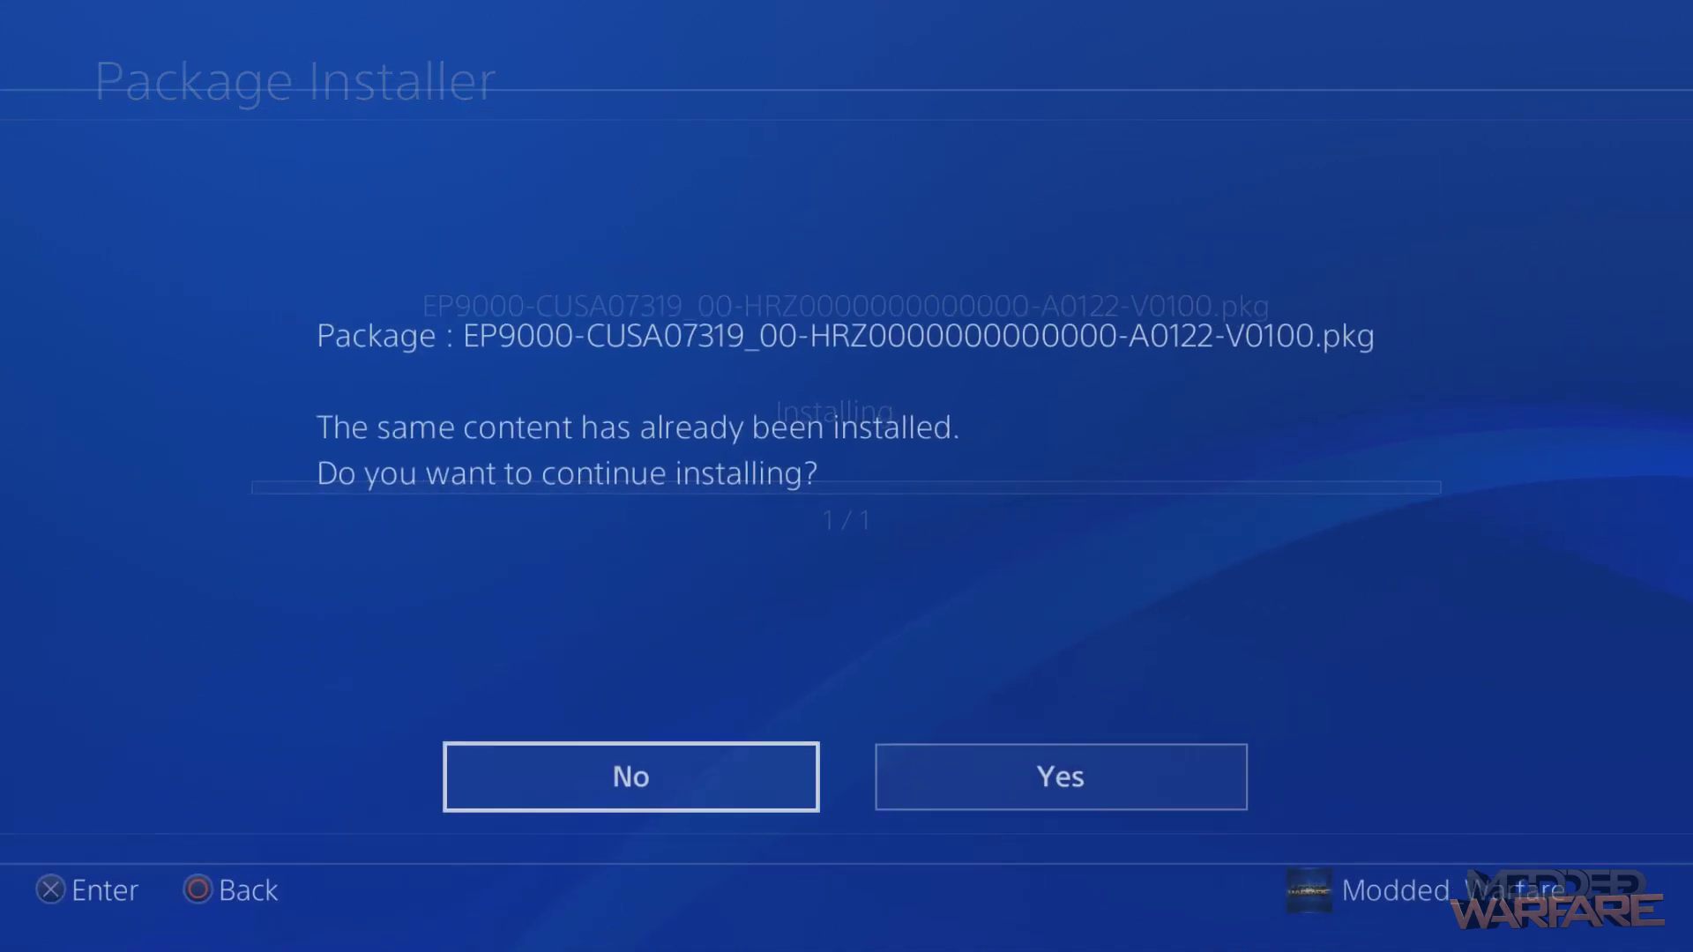
{"action": "key", "text": "Right"}
{"action": "key", "text": "Return"}
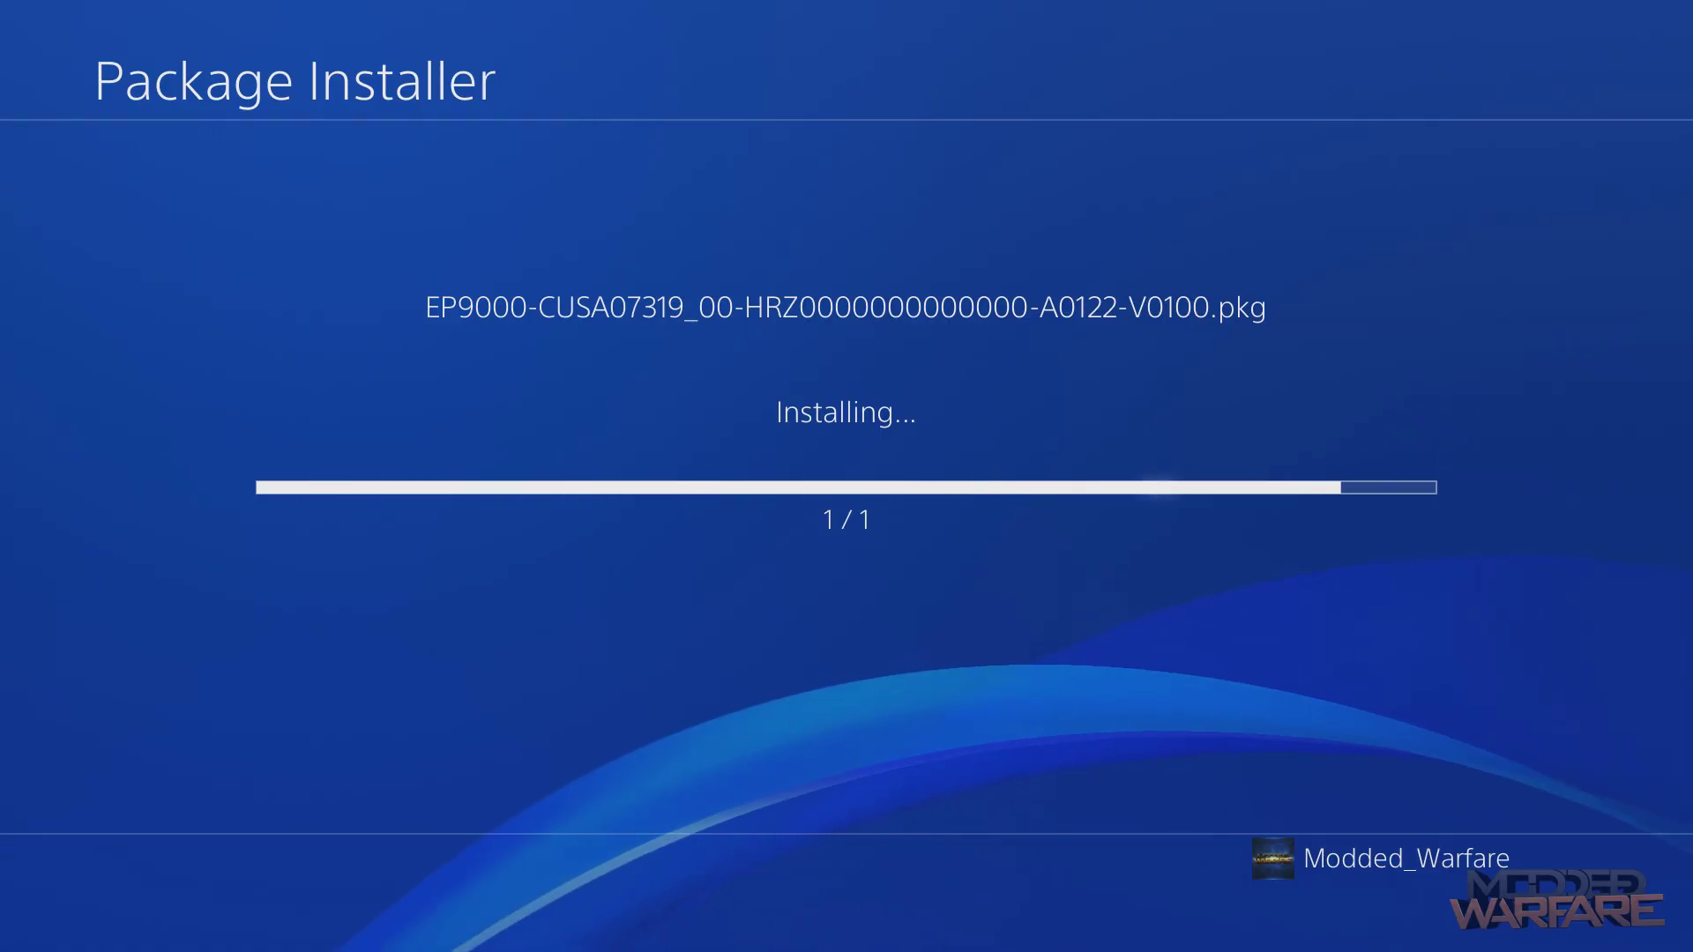
{"action": "key", "text": "Escape"}
{"action": "key", "text": "Escape"}
{"action": "key", "text": "Escape"}
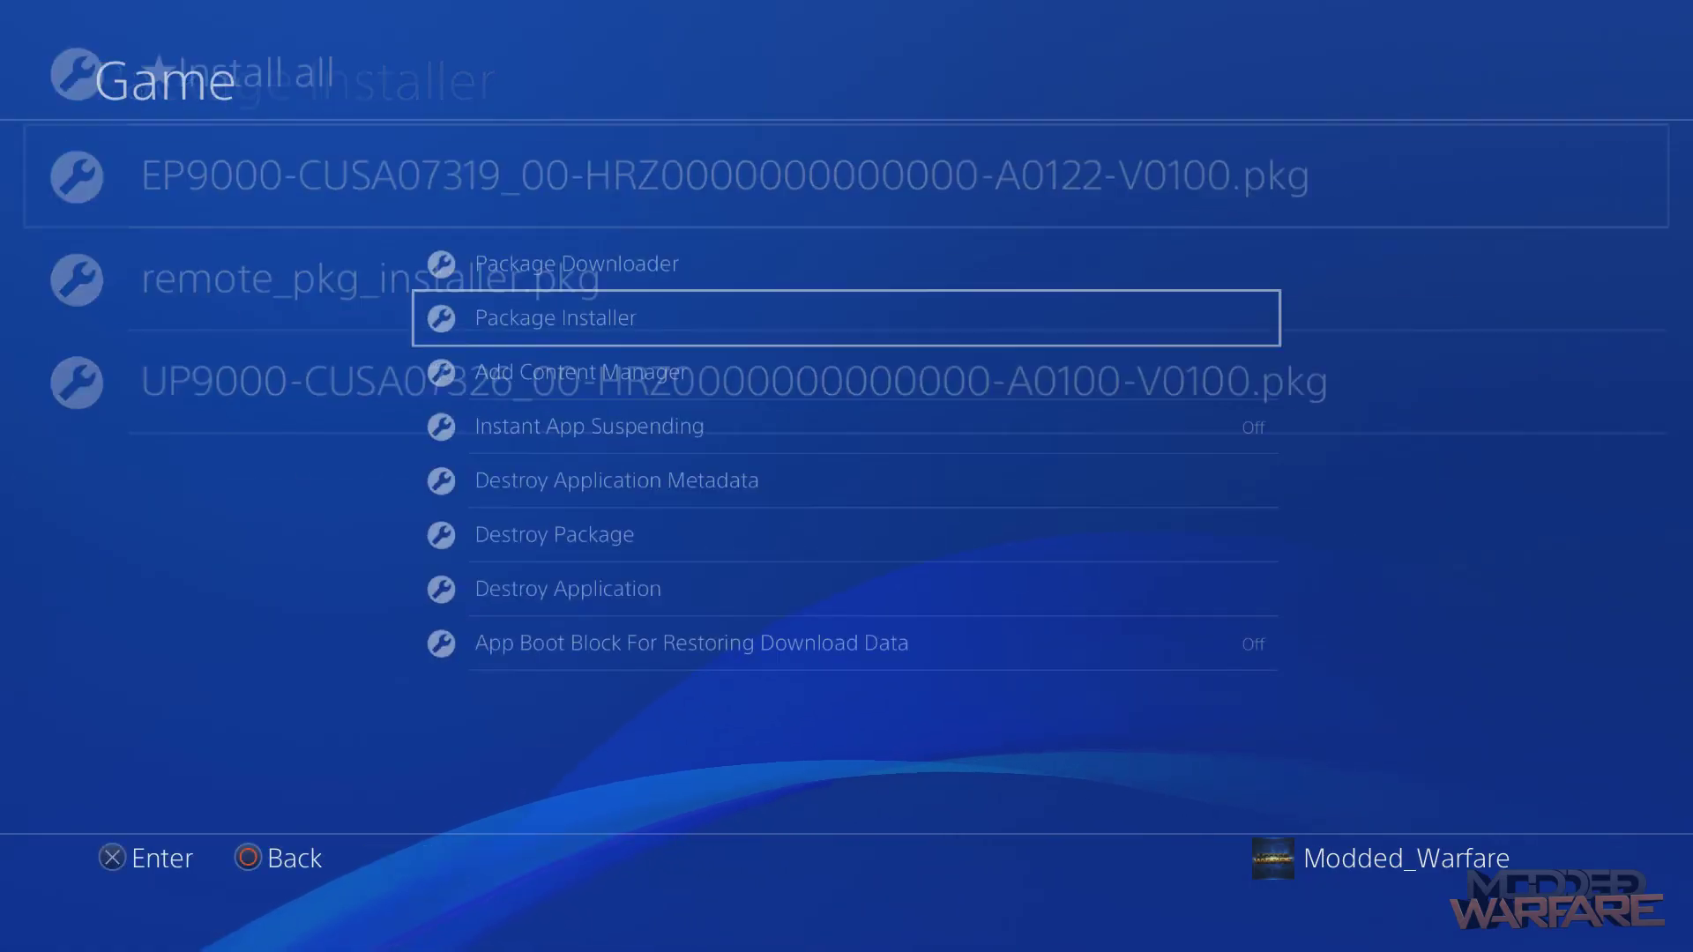
{"action": "key", "text": "Escape"}
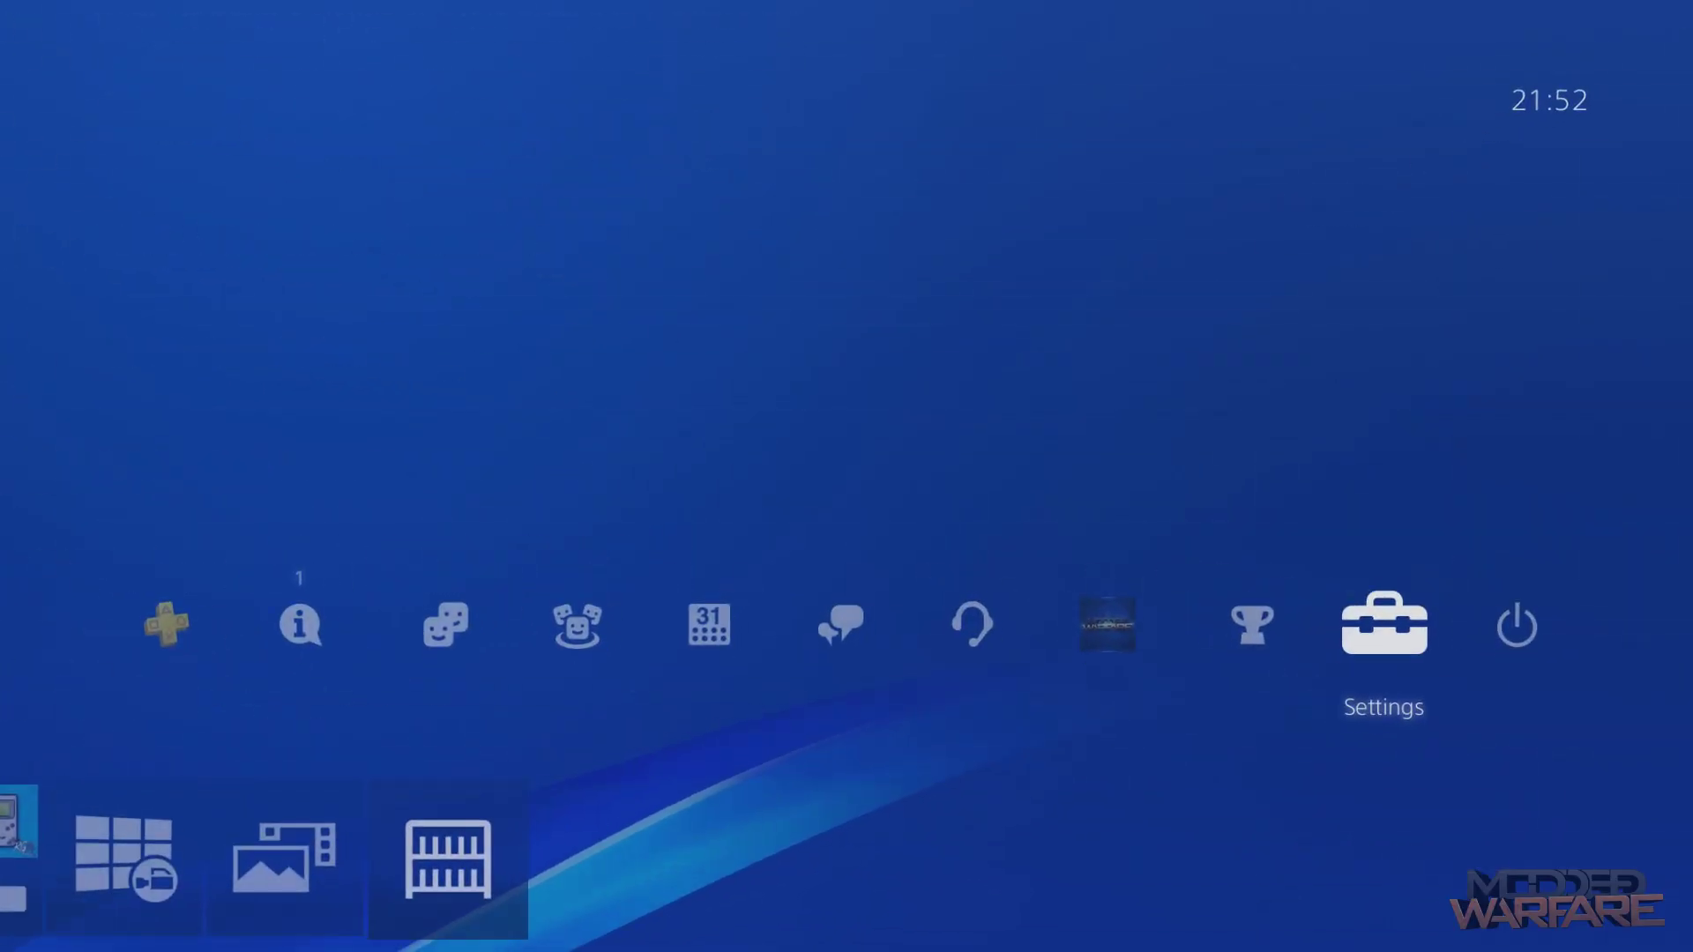
Recheck the version on Horizon Zero Dawn's information page after the package installation and return to the home screen.
{"action": "key", "text": "Down"}
{"action": "key", "text": "Right"}
{"action": "key", "text": "Left"}
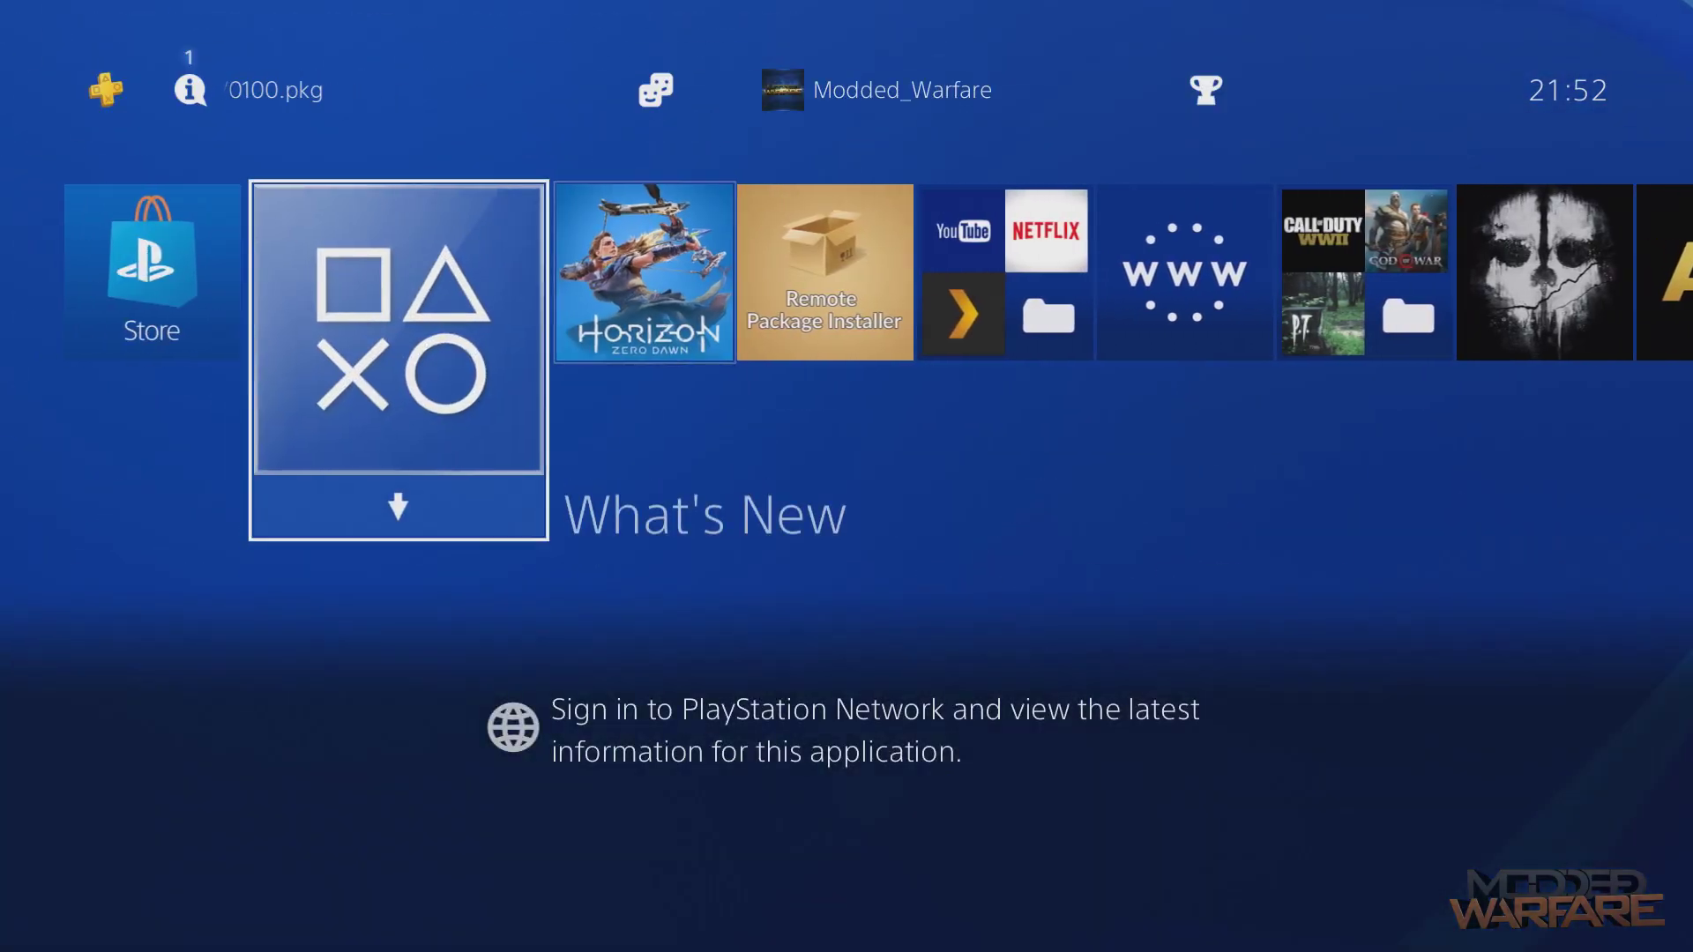
{"action": "key", "text": "Right"}
{"action": "key", "text": "Menu"}
{"action": "key", "text": "Down"}
{"action": "key", "text": "Down"}
{"action": "key", "text": "Down"}
{"action": "key", "text": "Down"}
{"action": "key", "text": "Down"}
{"action": "key", "text": "Return"}
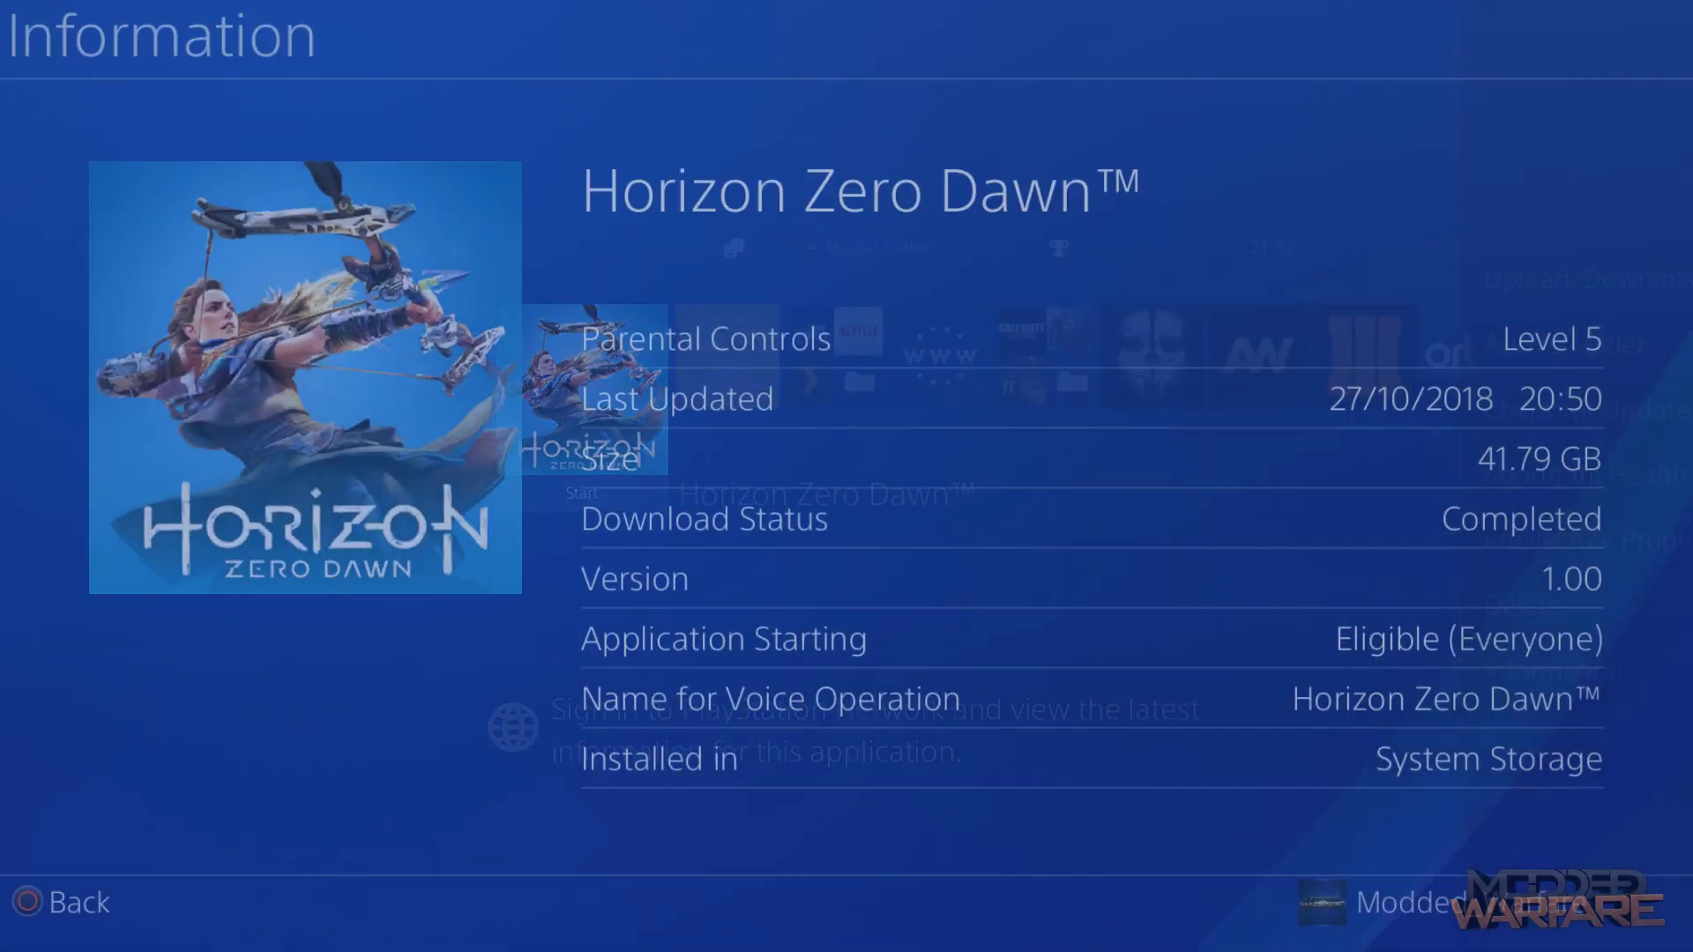
{"action": "key", "text": "Escape"}
{"action": "key", "text": "Right"}
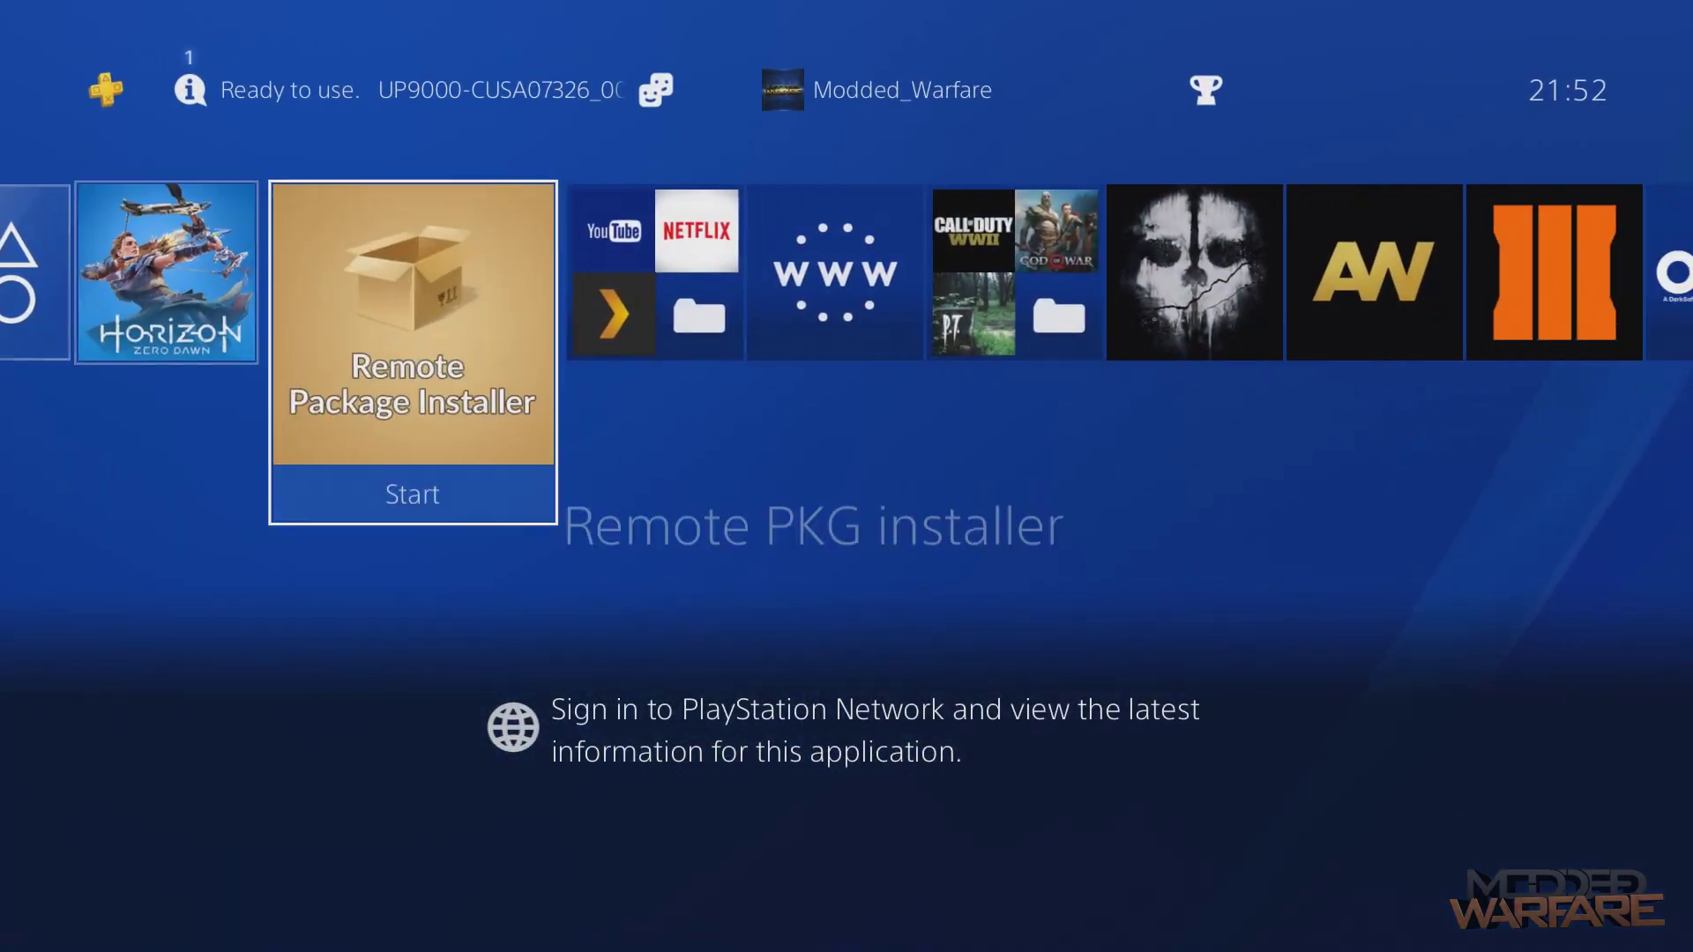
{"action": "key", "text": "Left"}
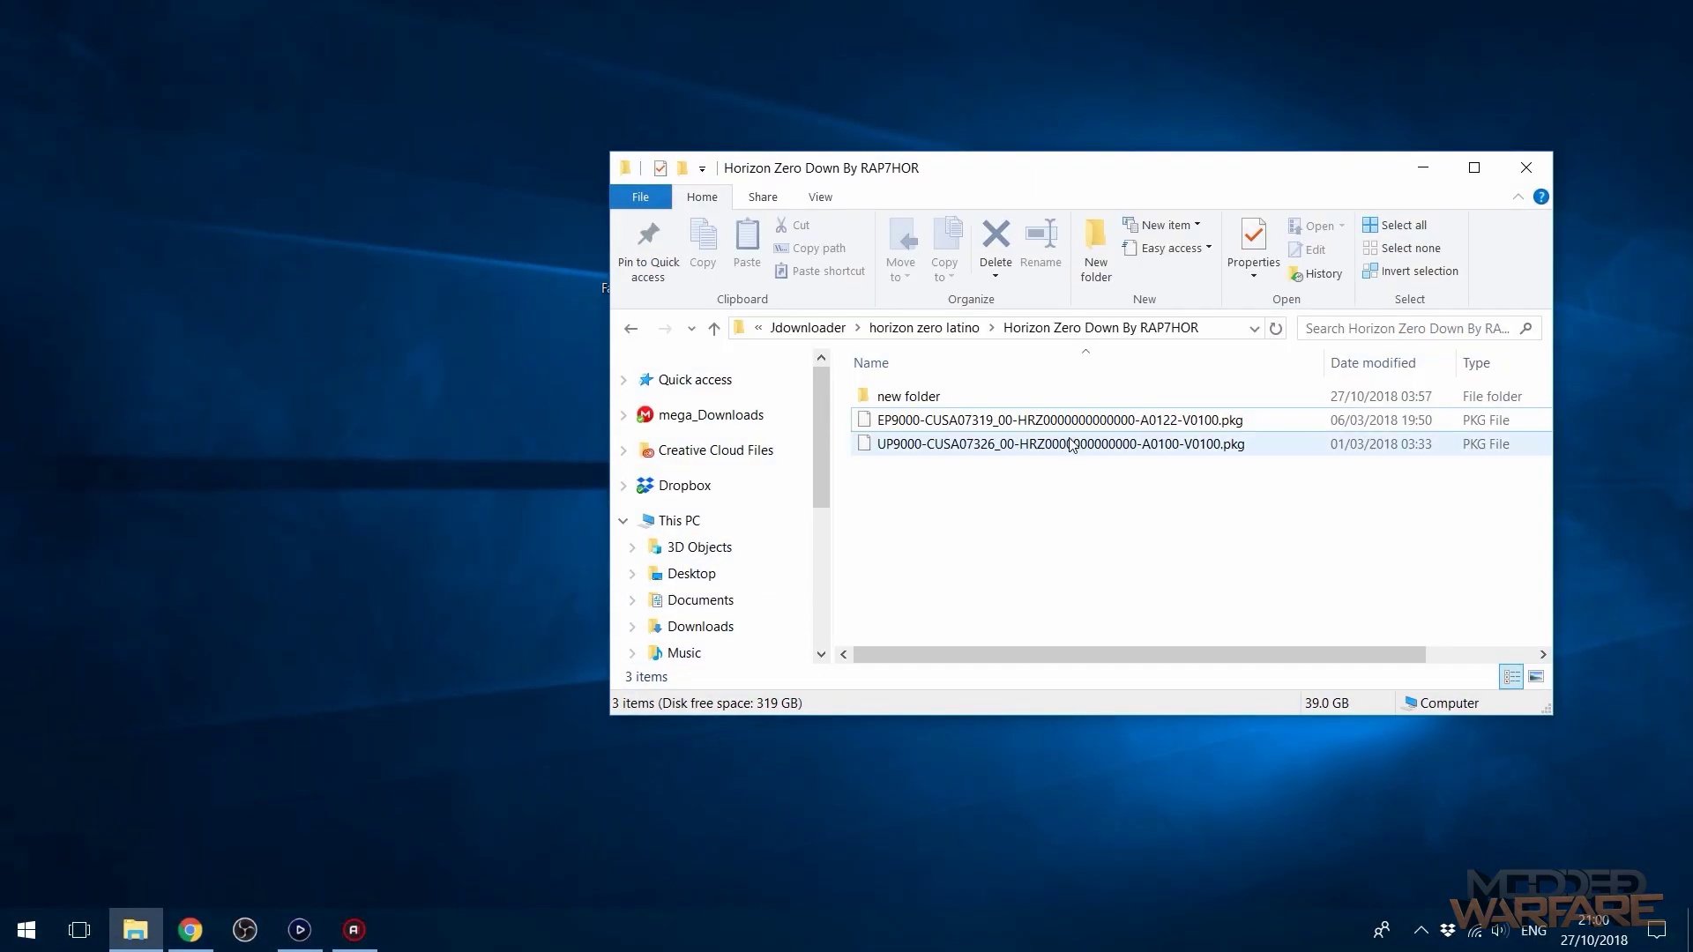
Switch to File Explorer on the PC and compare the title IDs and sizes of the EP9000-CUSA07319 and UP9000-CUSA07326 package files.
{"action": "left_click", "coordinate": [1072, 444]}
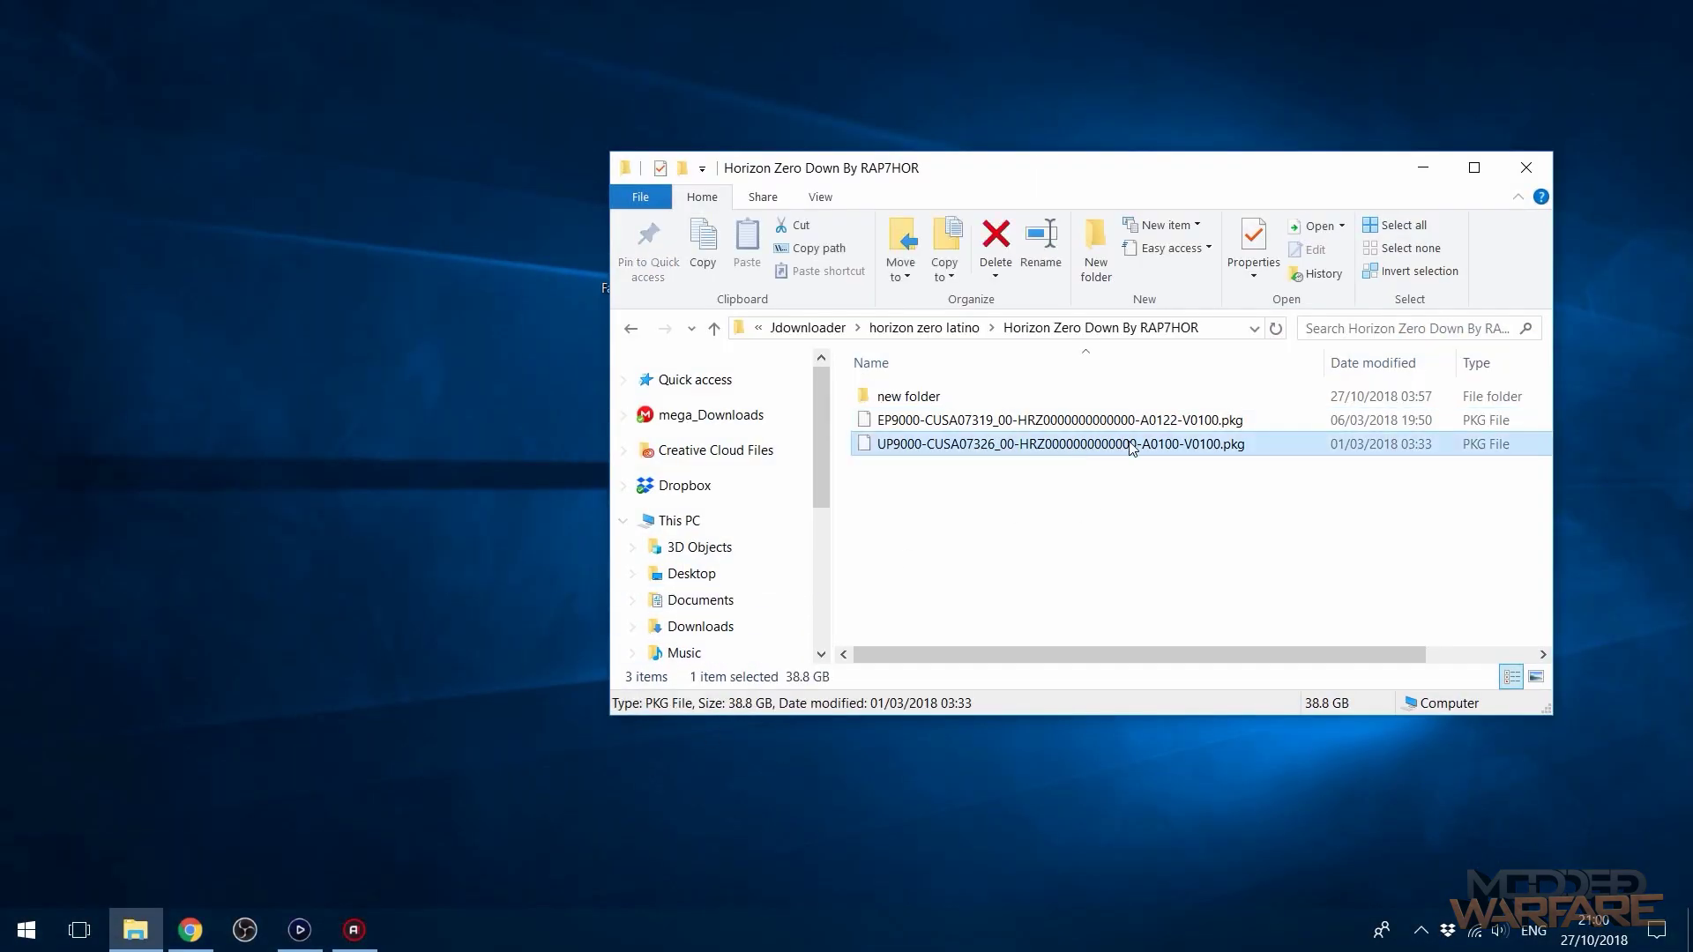
{"action": "left_click_drag", "start_coordinate": [1178, 173], "coordinate": [1173, 210]}
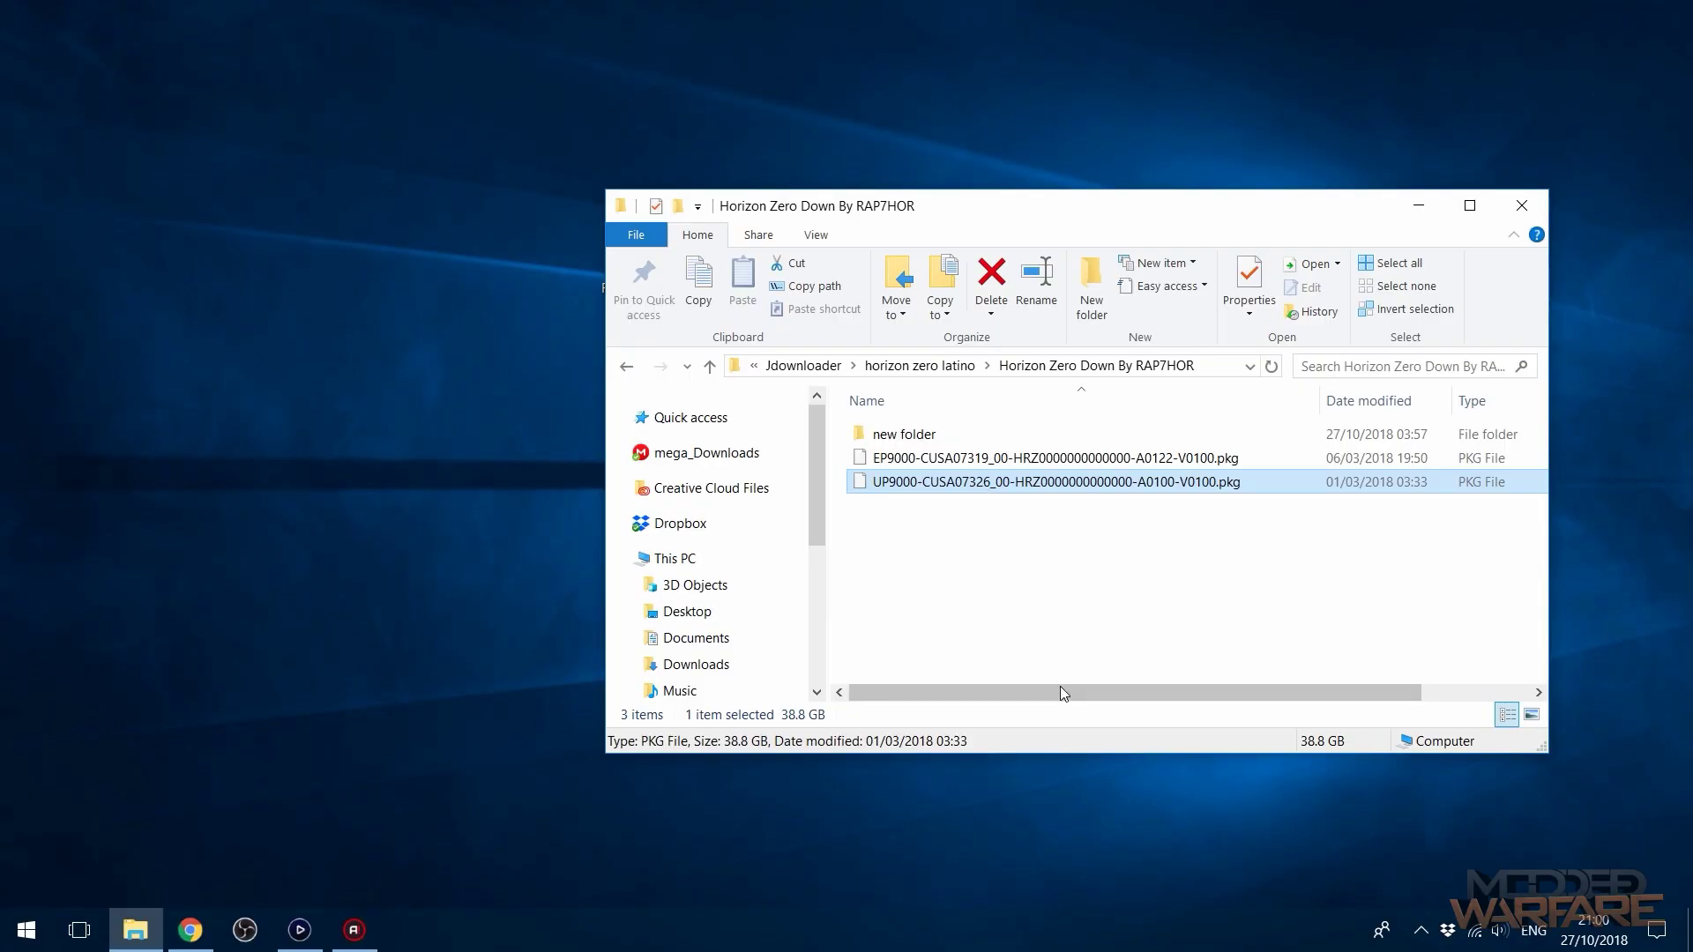
{"action": "left_click_drag", "start_coordinate": [1062, 692], "coordinate": [988, 693]}
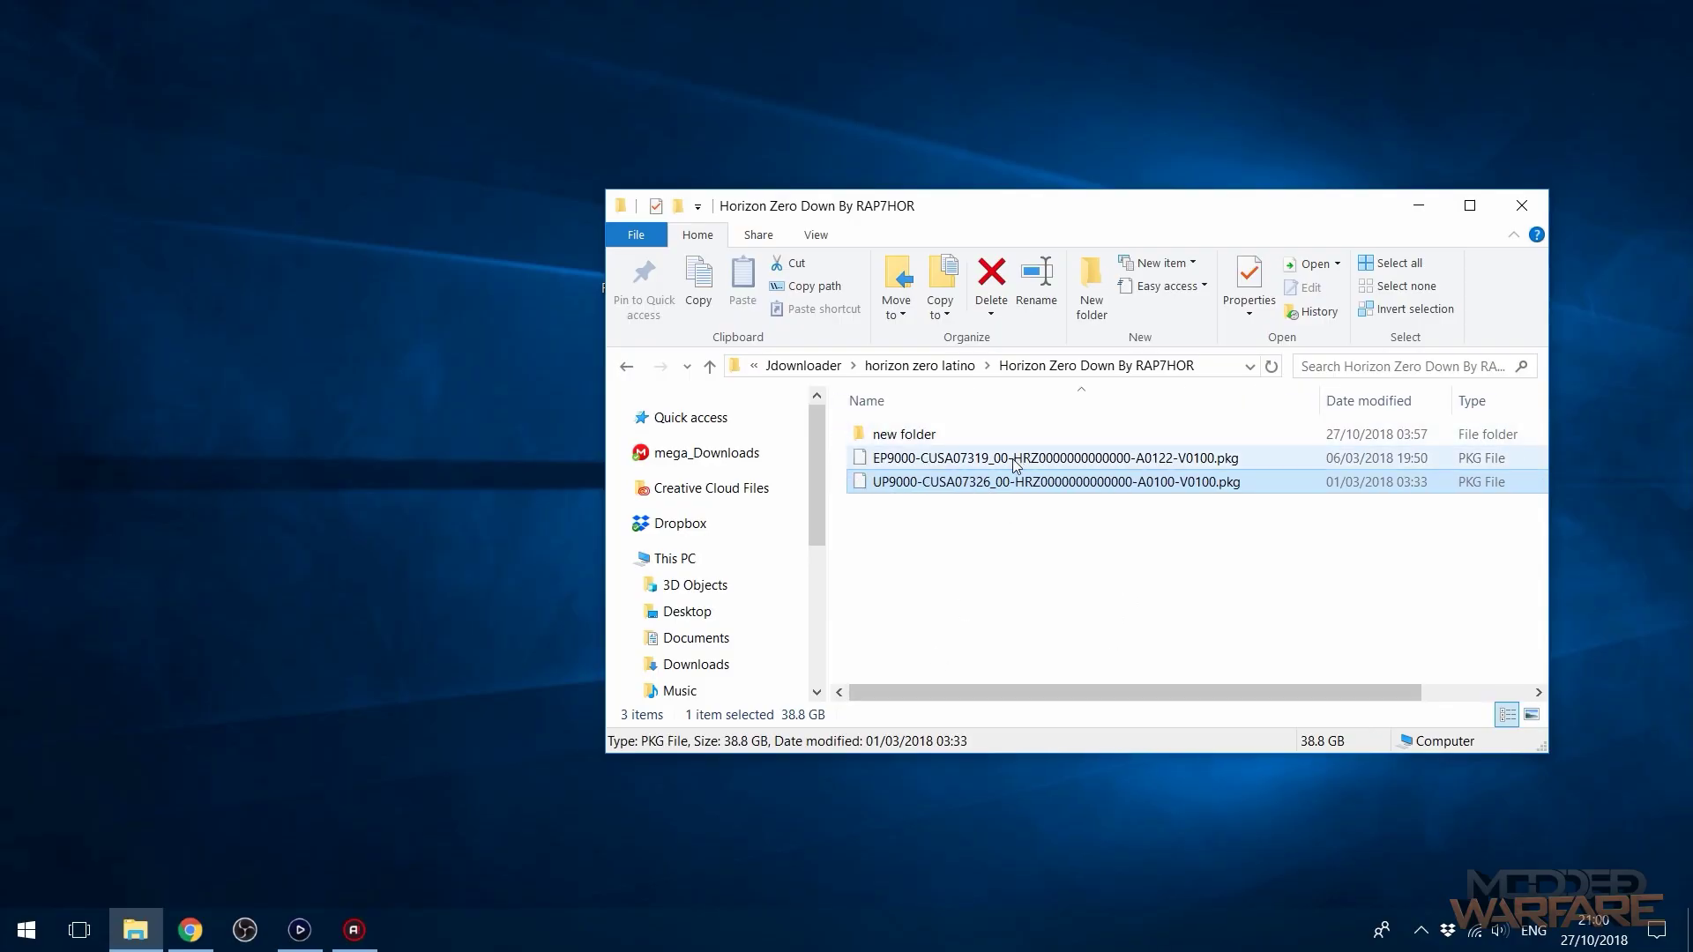
{"action": "left_click", "coordinate": [1071, 458]}
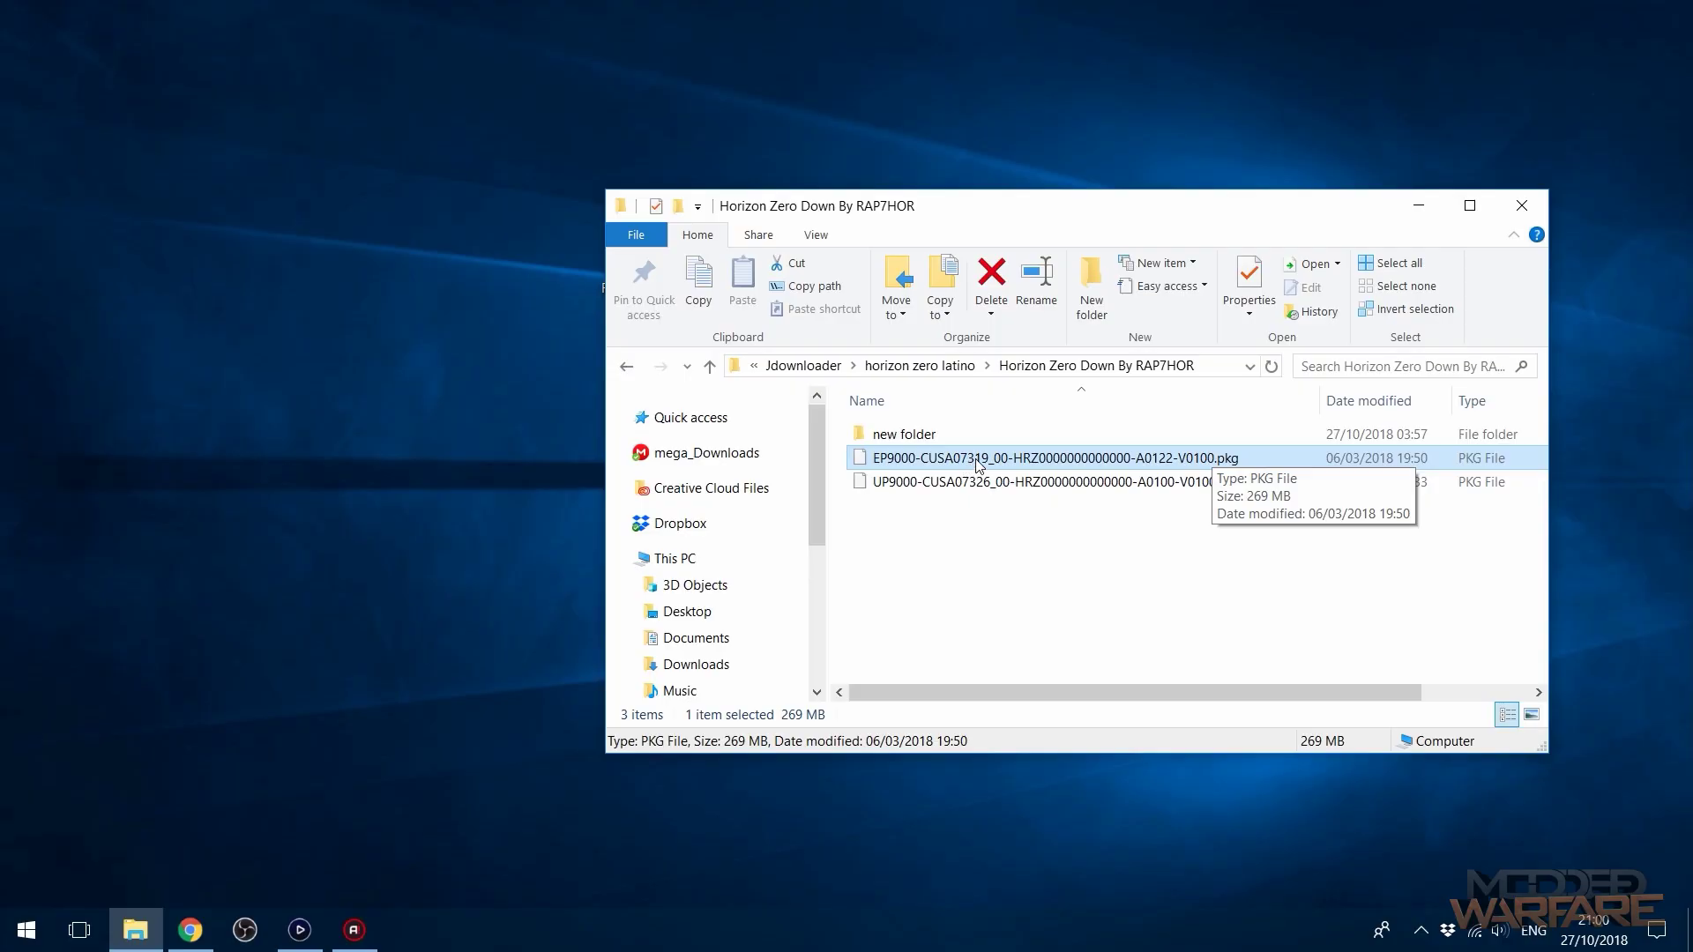
{"action": "left_click", "coordinate": [988, 485]}
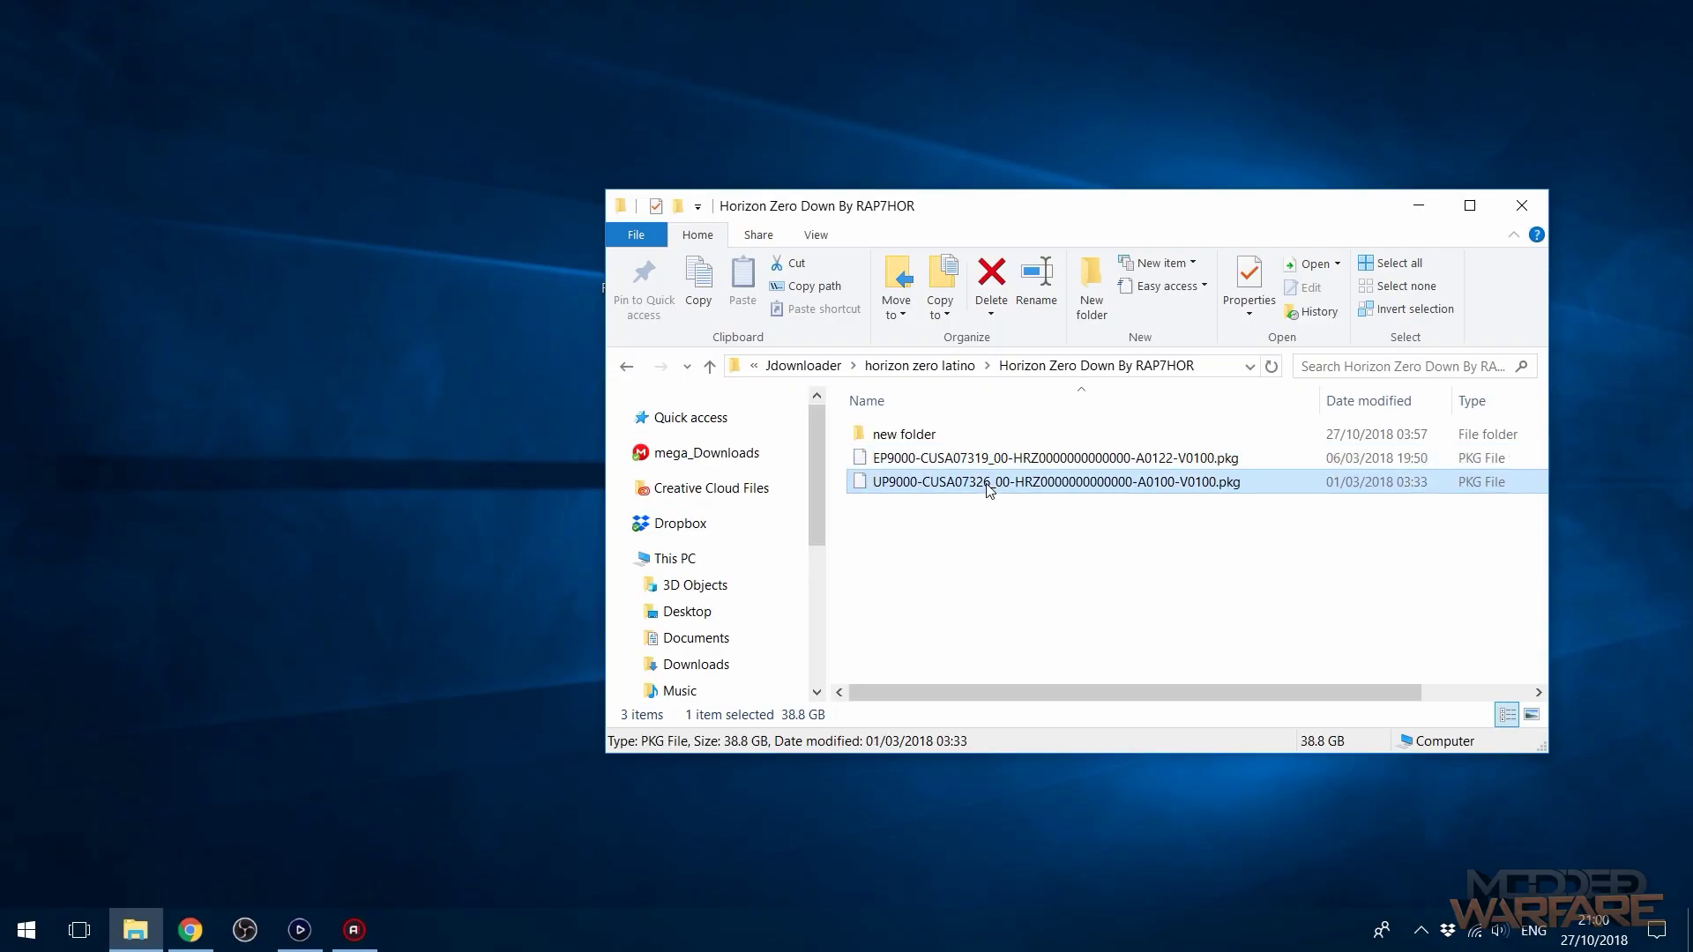
{"action": "left_click", "coordinate": [878, 458]}
{"action": "left_click", "coordinate": [891, 483]}
{"action": "left_click_drag", "start_coordinate": [1232, 567], "coordinate": [1233, 464]}
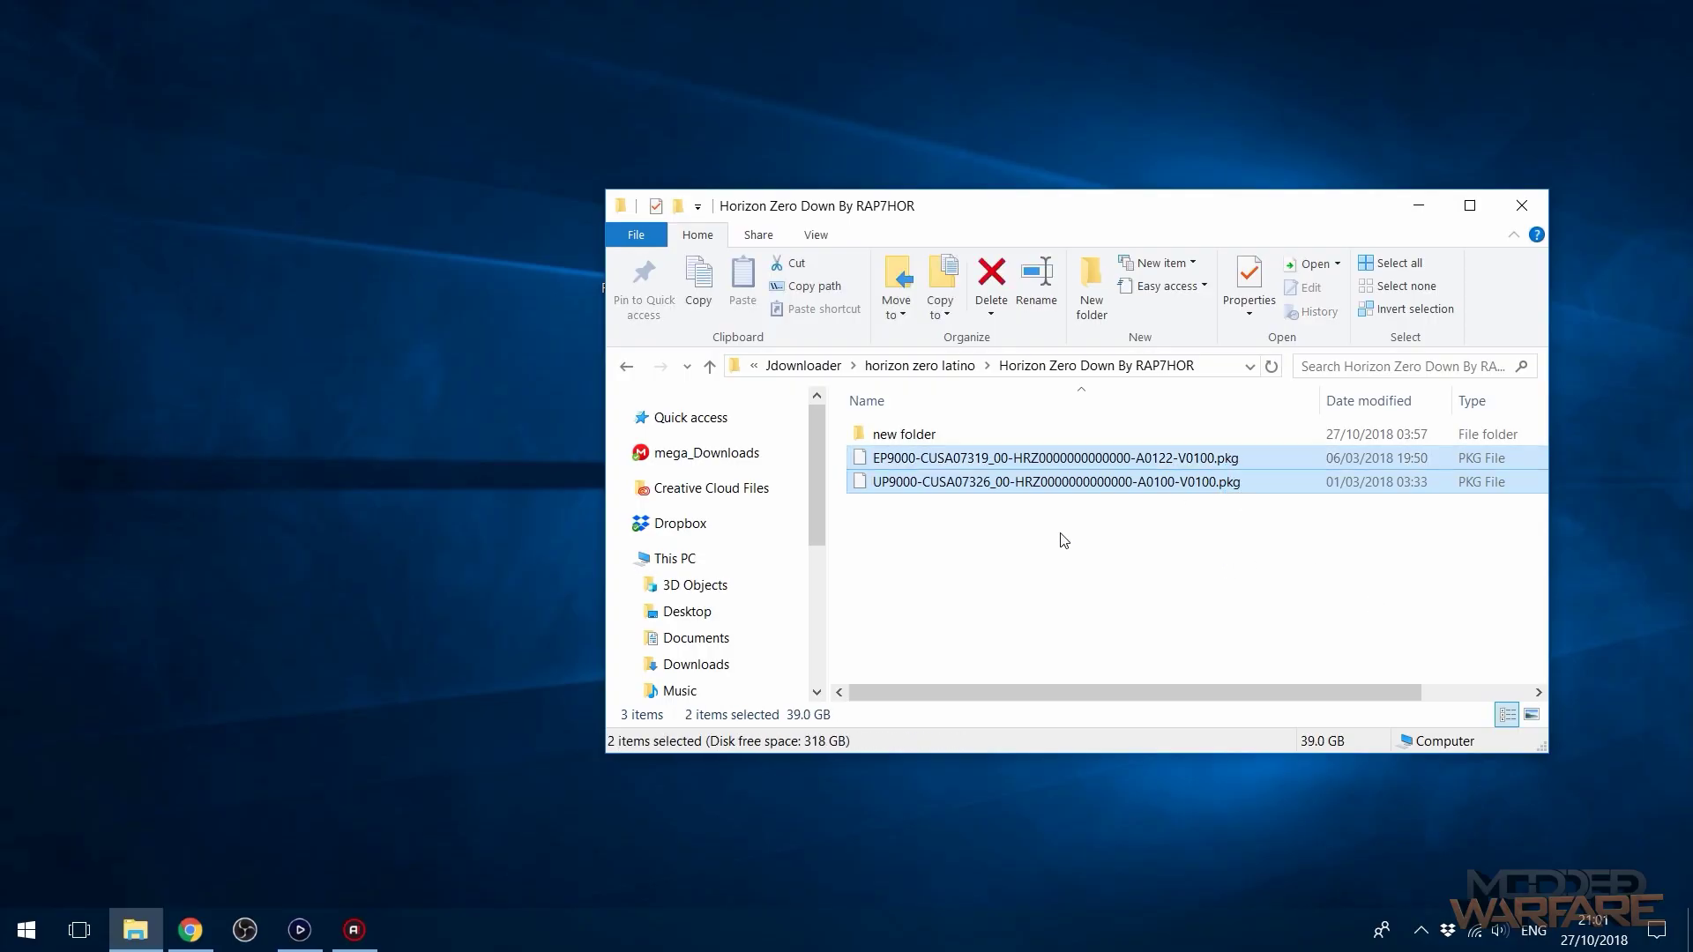
{"action": "left_click_drag", "start_coordinate": [1023, 552], "coordinate": [1117, 462]}
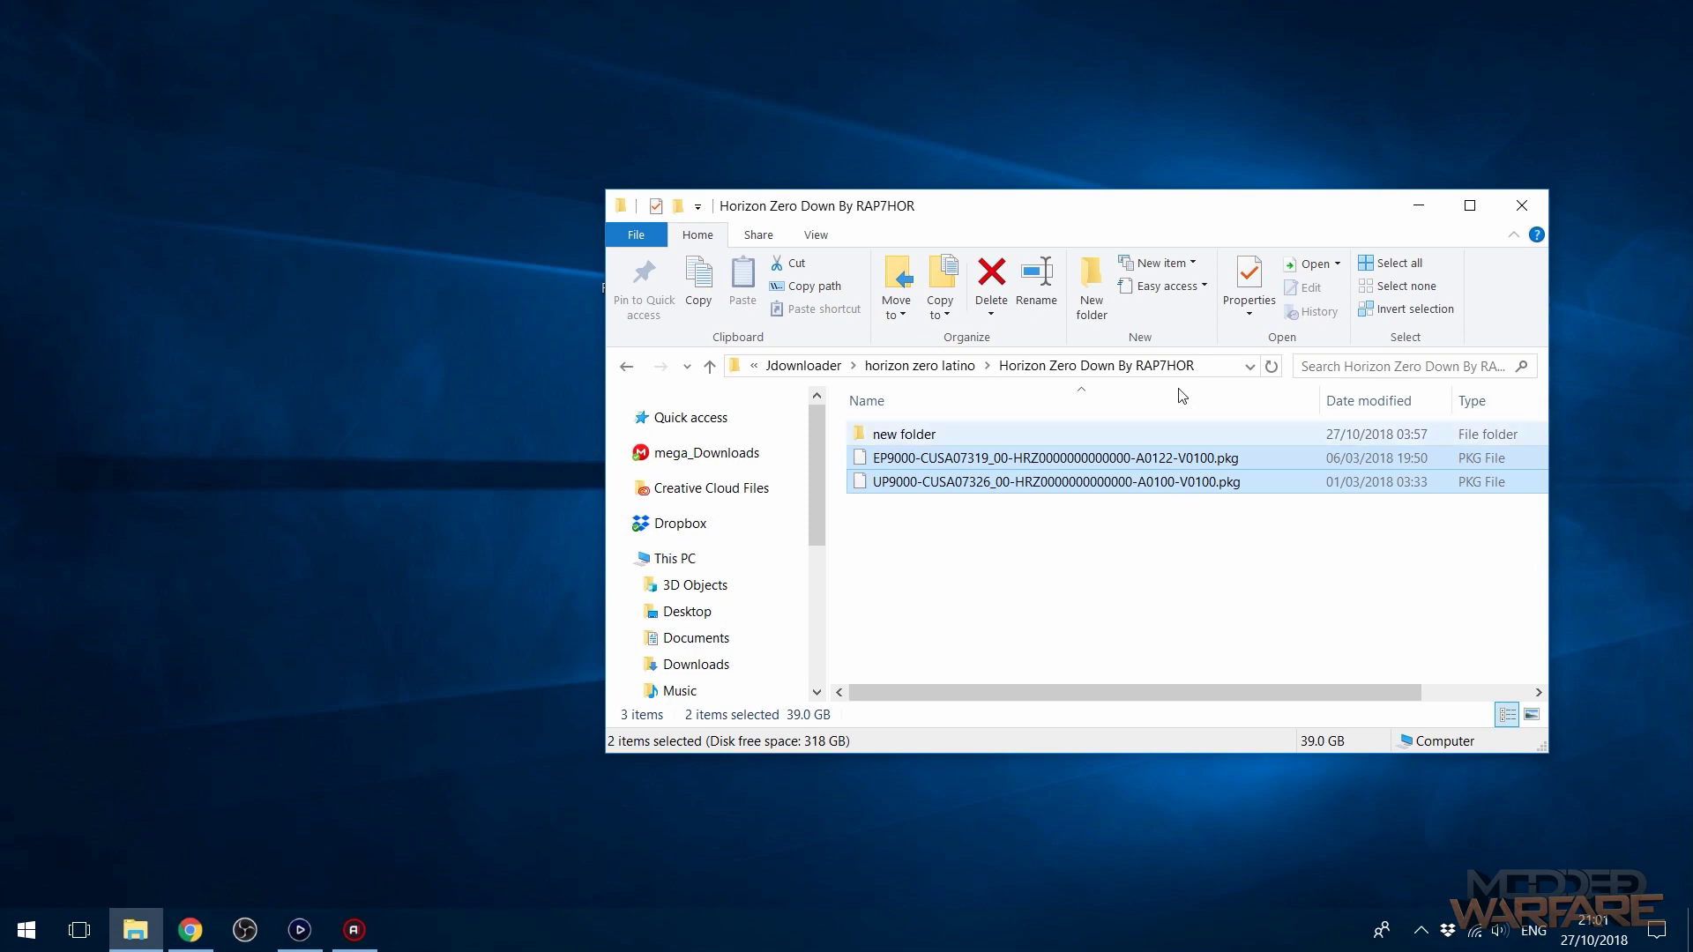
Move the package folder window aside and open the Fake PKG Tools folder from the desktop.
{"action": "left_click_drag", "start_coordinate": [1243, 217], "coordinate": [1356, 169]}
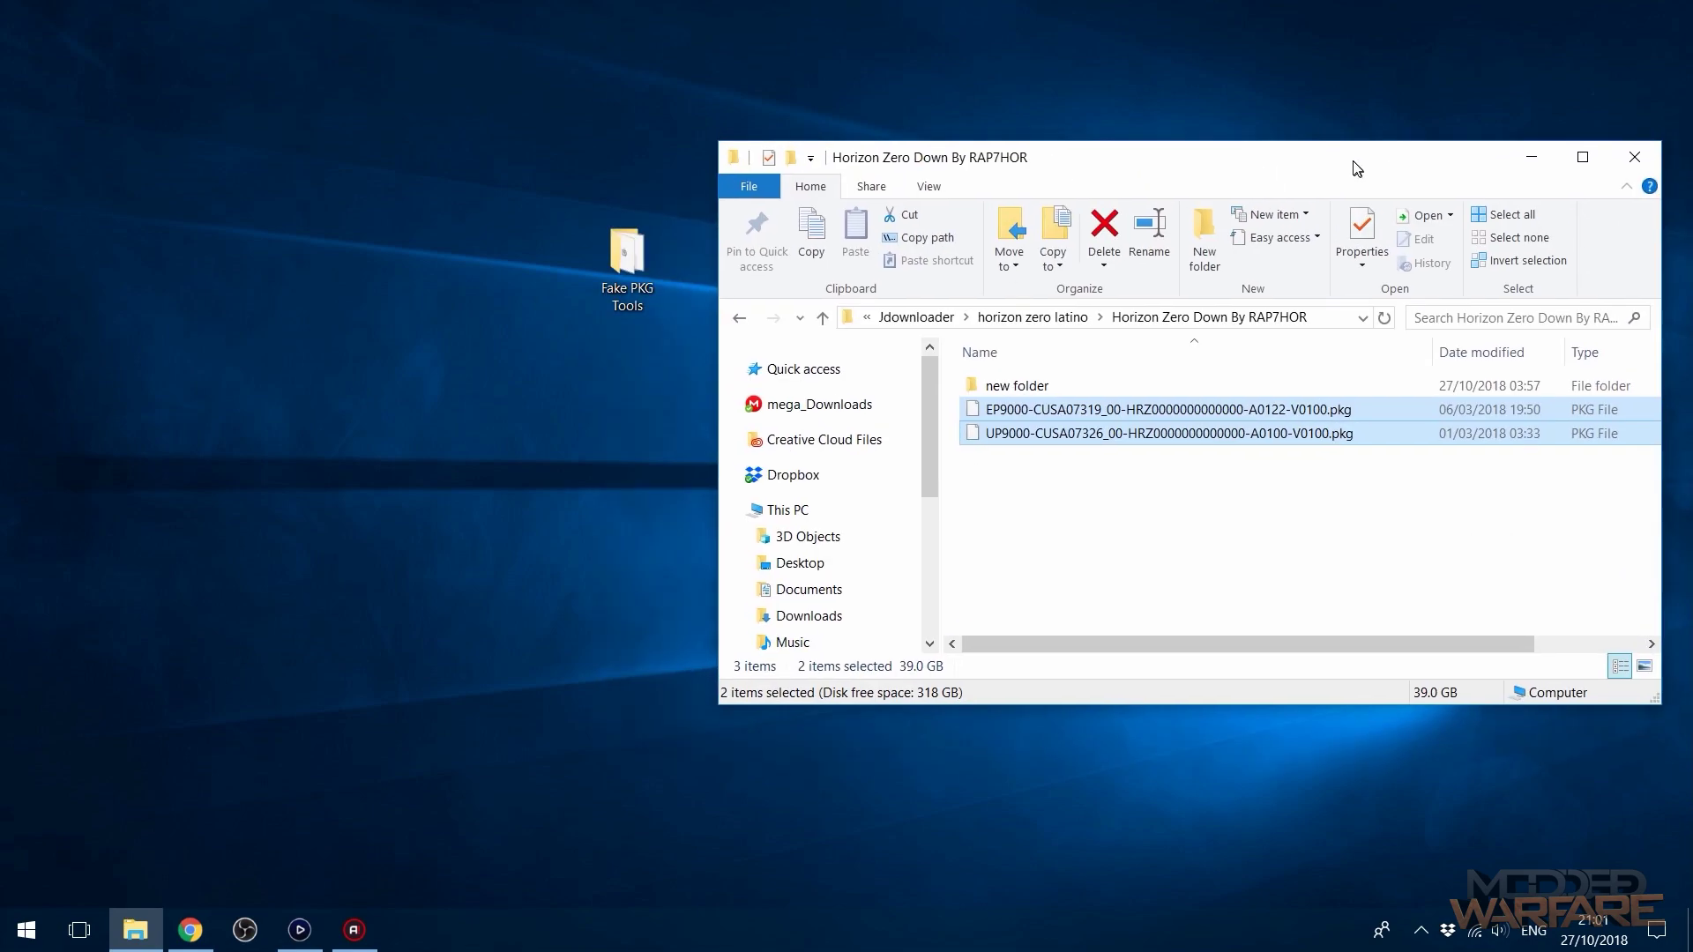
{"action": "left_click_drag", "start_coordinate": [1217, 161], "coordinate": [1261, 160]}
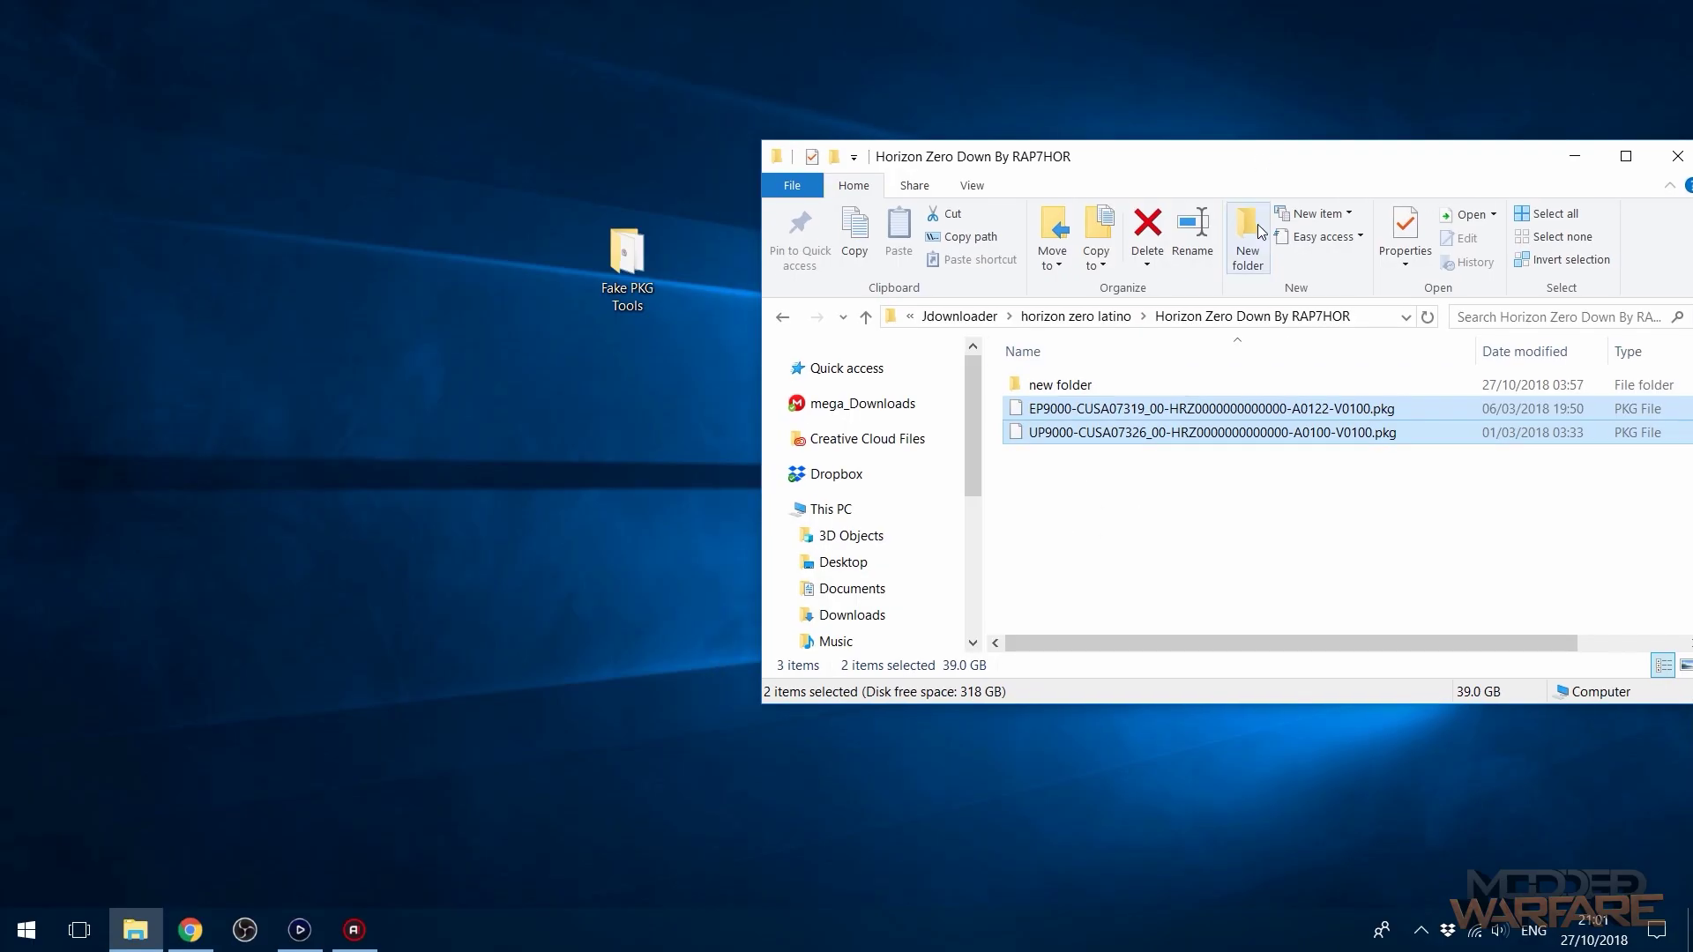
{"action": "left_click_drag", "start_coordinate": [1113, 499], "coordinate": [1210, 405]}
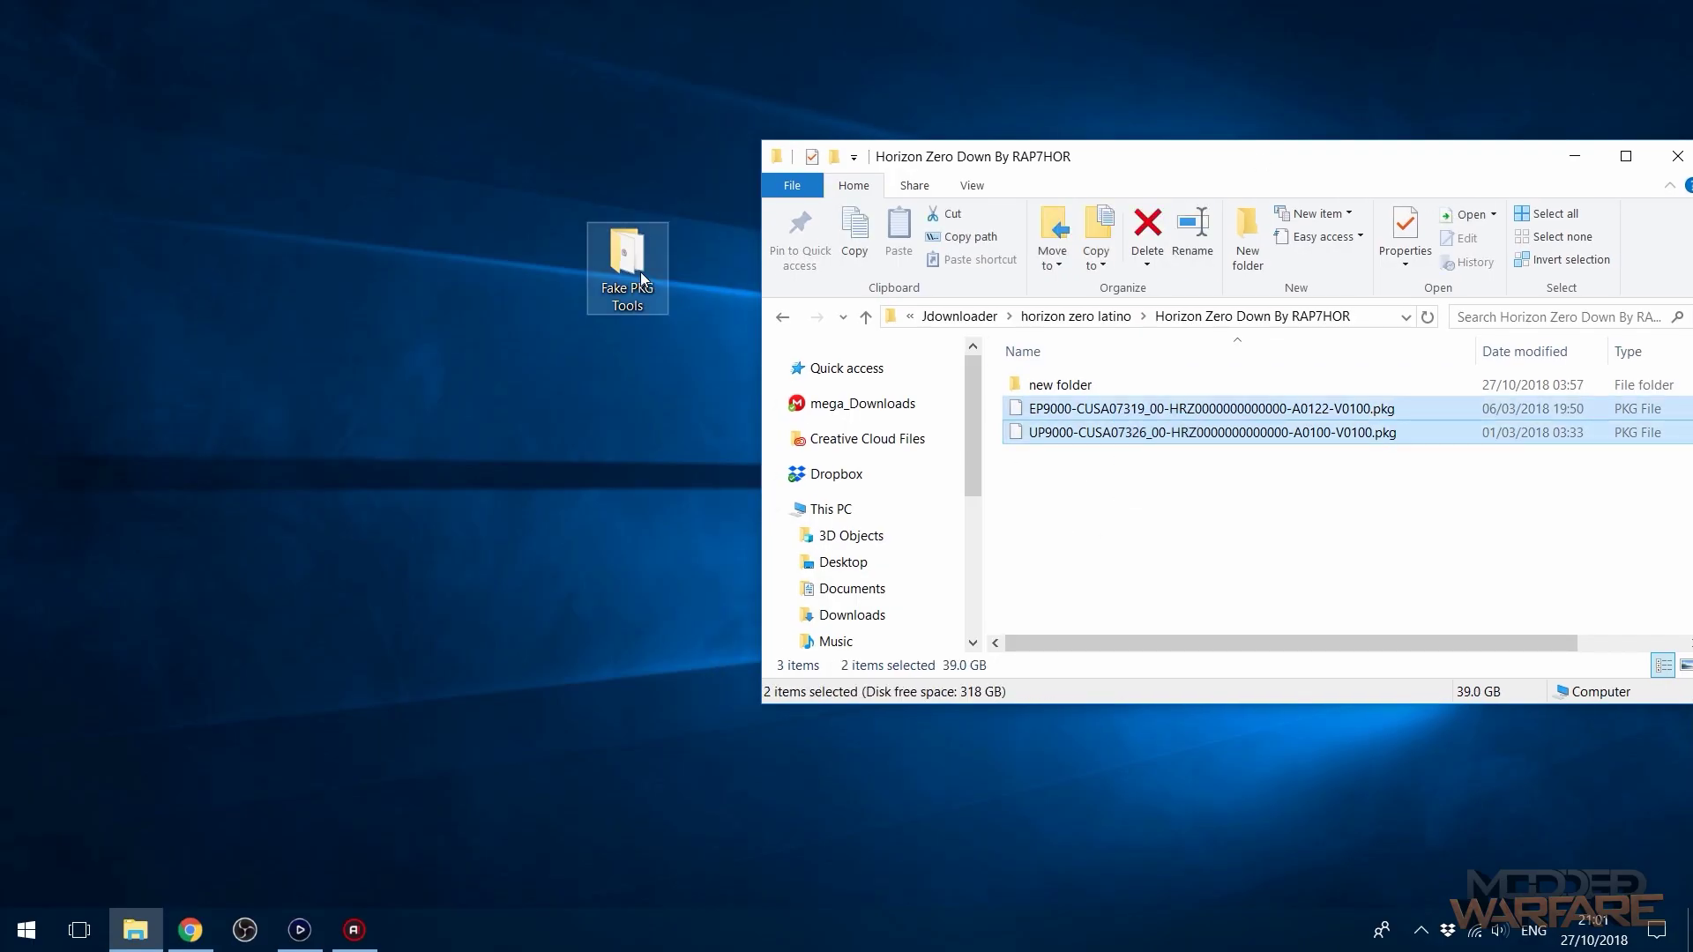
{"action": "double_click", "coordinate": [638, 270]}
{"action": "left_click_drag", "start_coordinate": [724, 21], "coordinate": [1079, 167]}
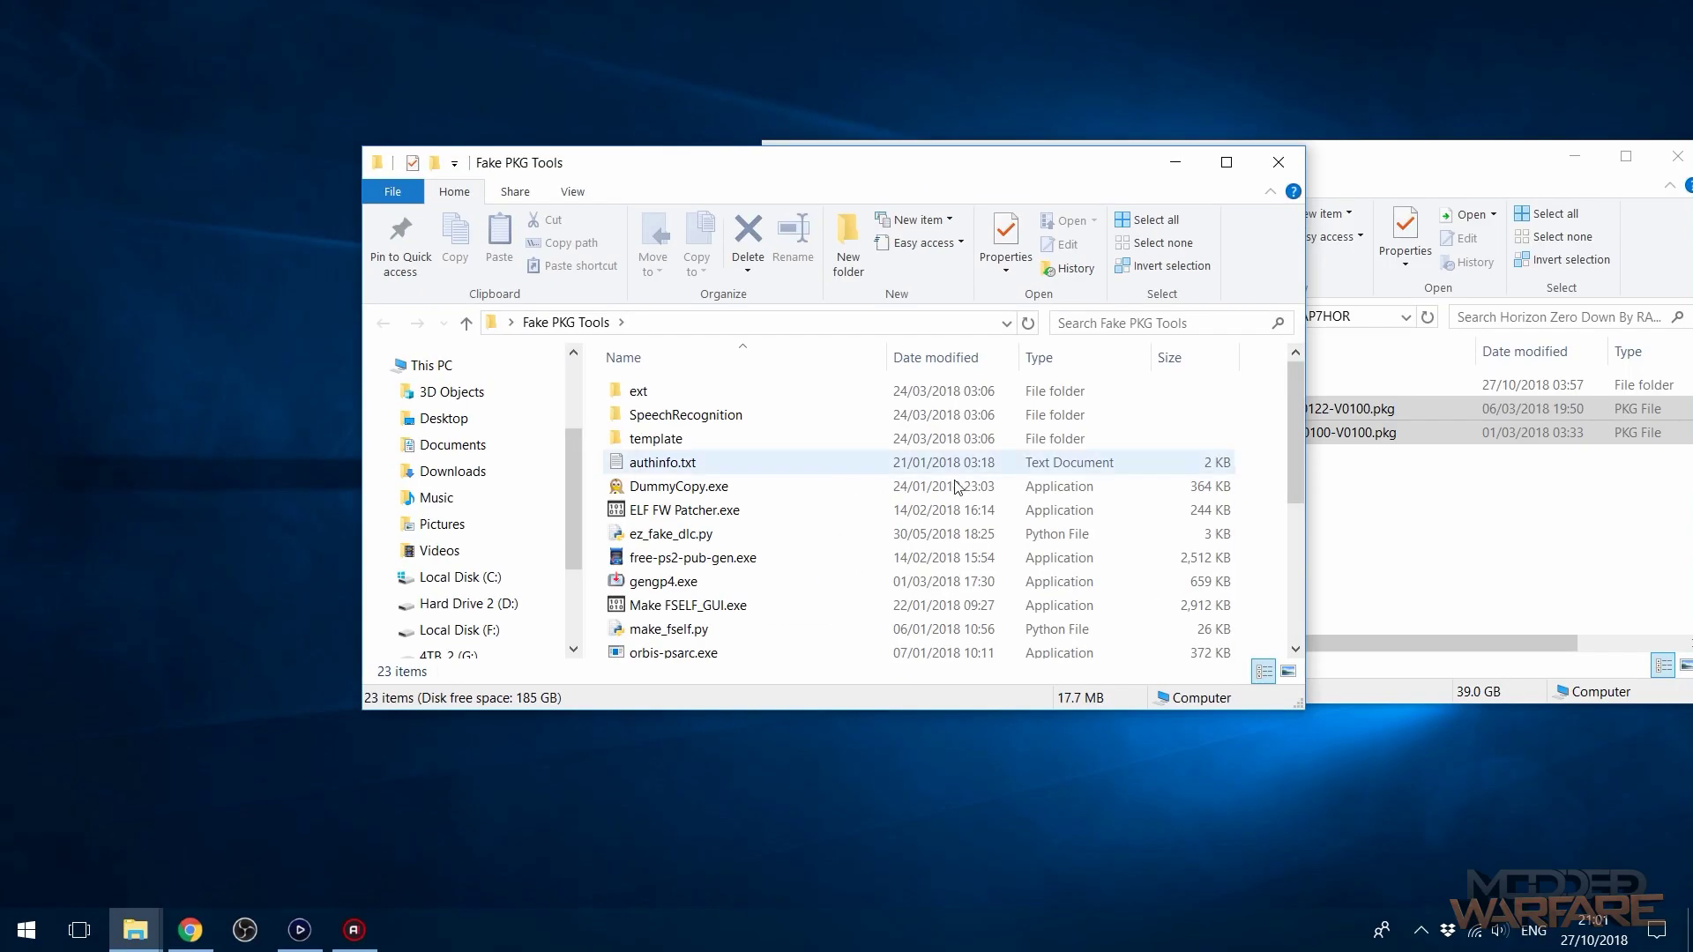
Locate orbis-pub-chk.exe among the Fake PKG Tools and launch it.
{"action": "scroll", "coordinate": [958, 488], "scroll_direction": "down", "scroll_amount": 3}
{"action": "left_click", "coordinate": [824, 527]}
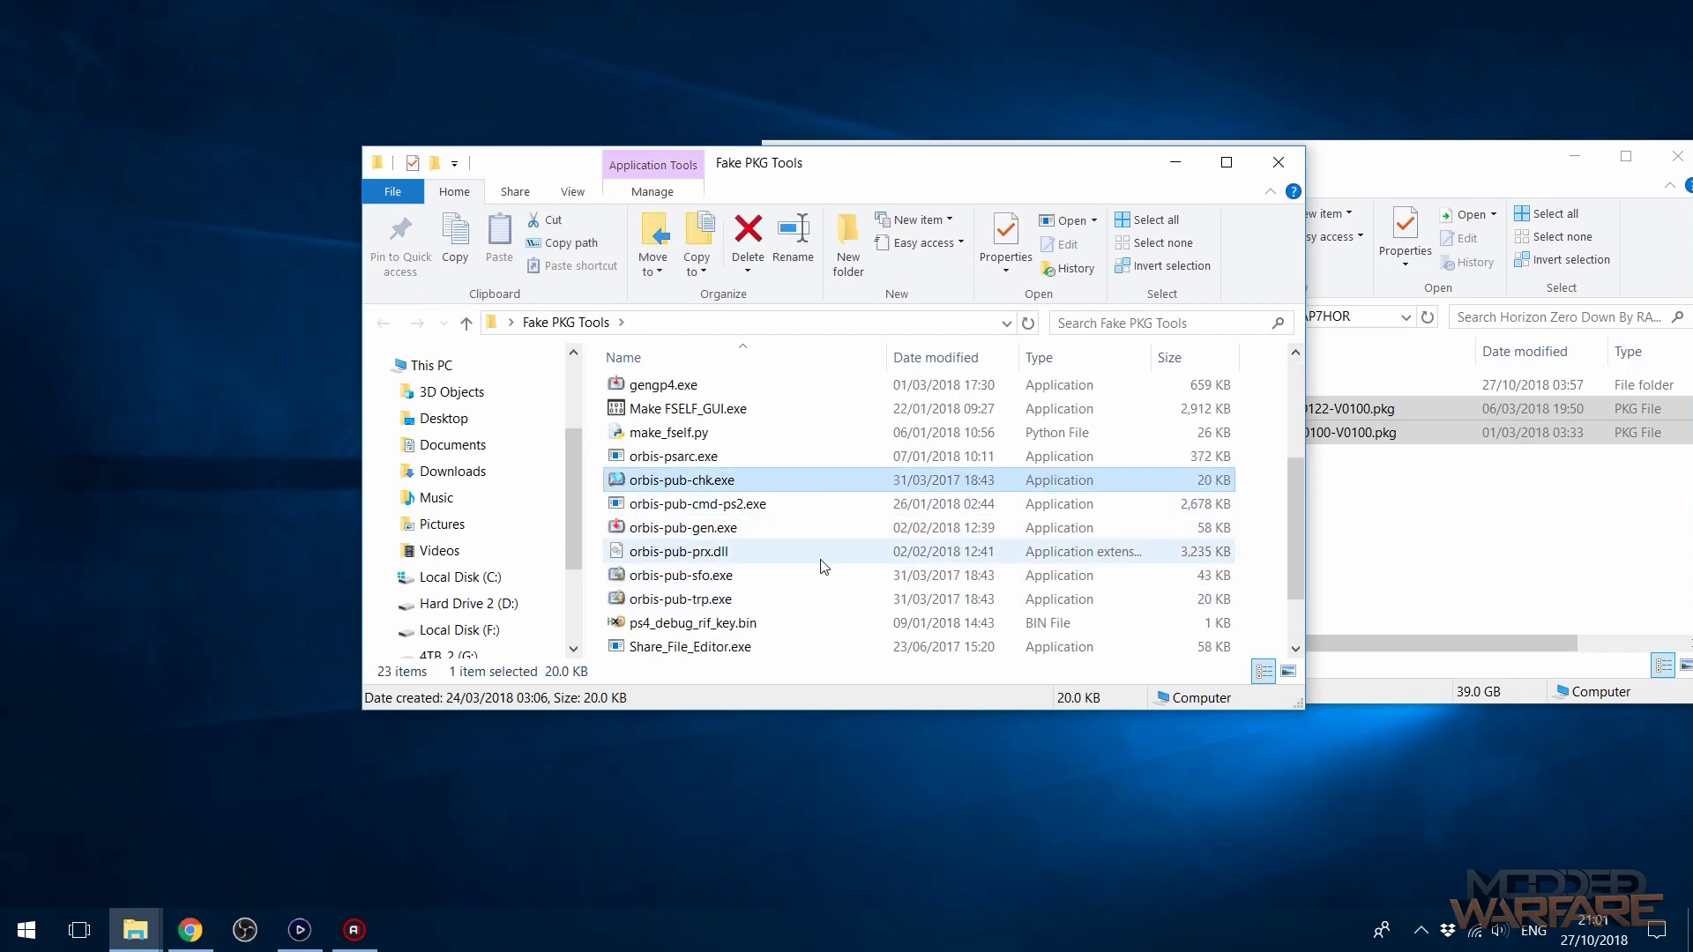
{"action": "scroll", "coordinate": [822, 536], "scroll_direction": "down", "scroll_amount": 1}
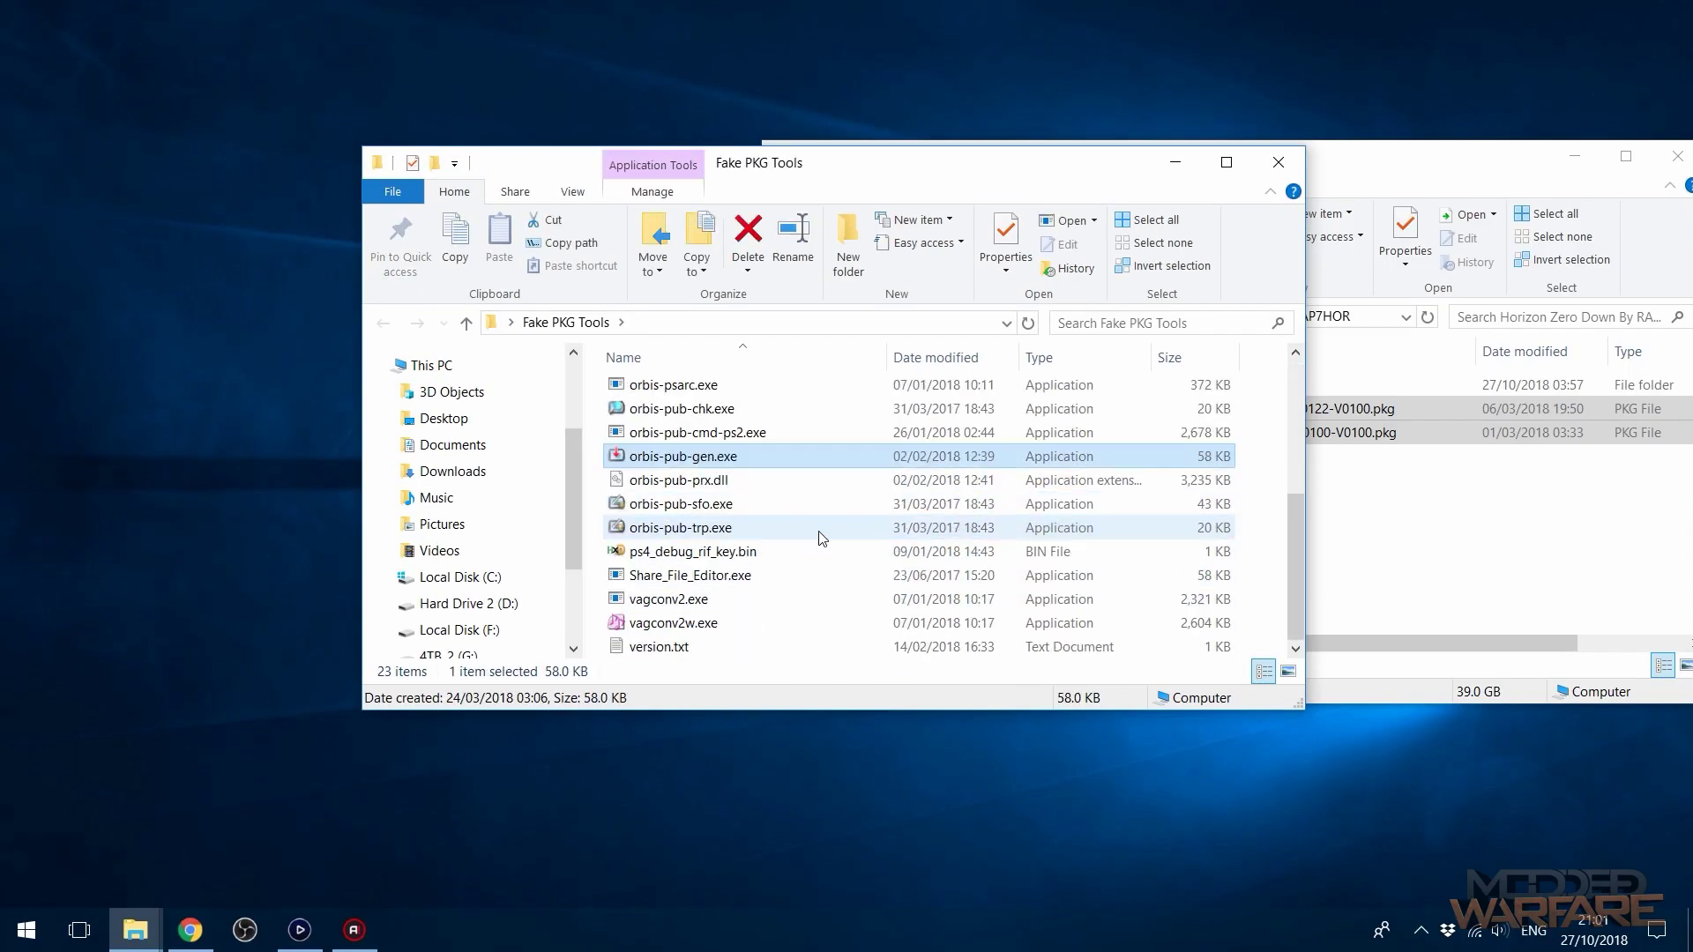
{"action": "scroll", "coordinate": [823, 538], "scroll_direction": "up", "scroll_amount": 2}
{"action": "left_click", "coordinate": [808, 455]}
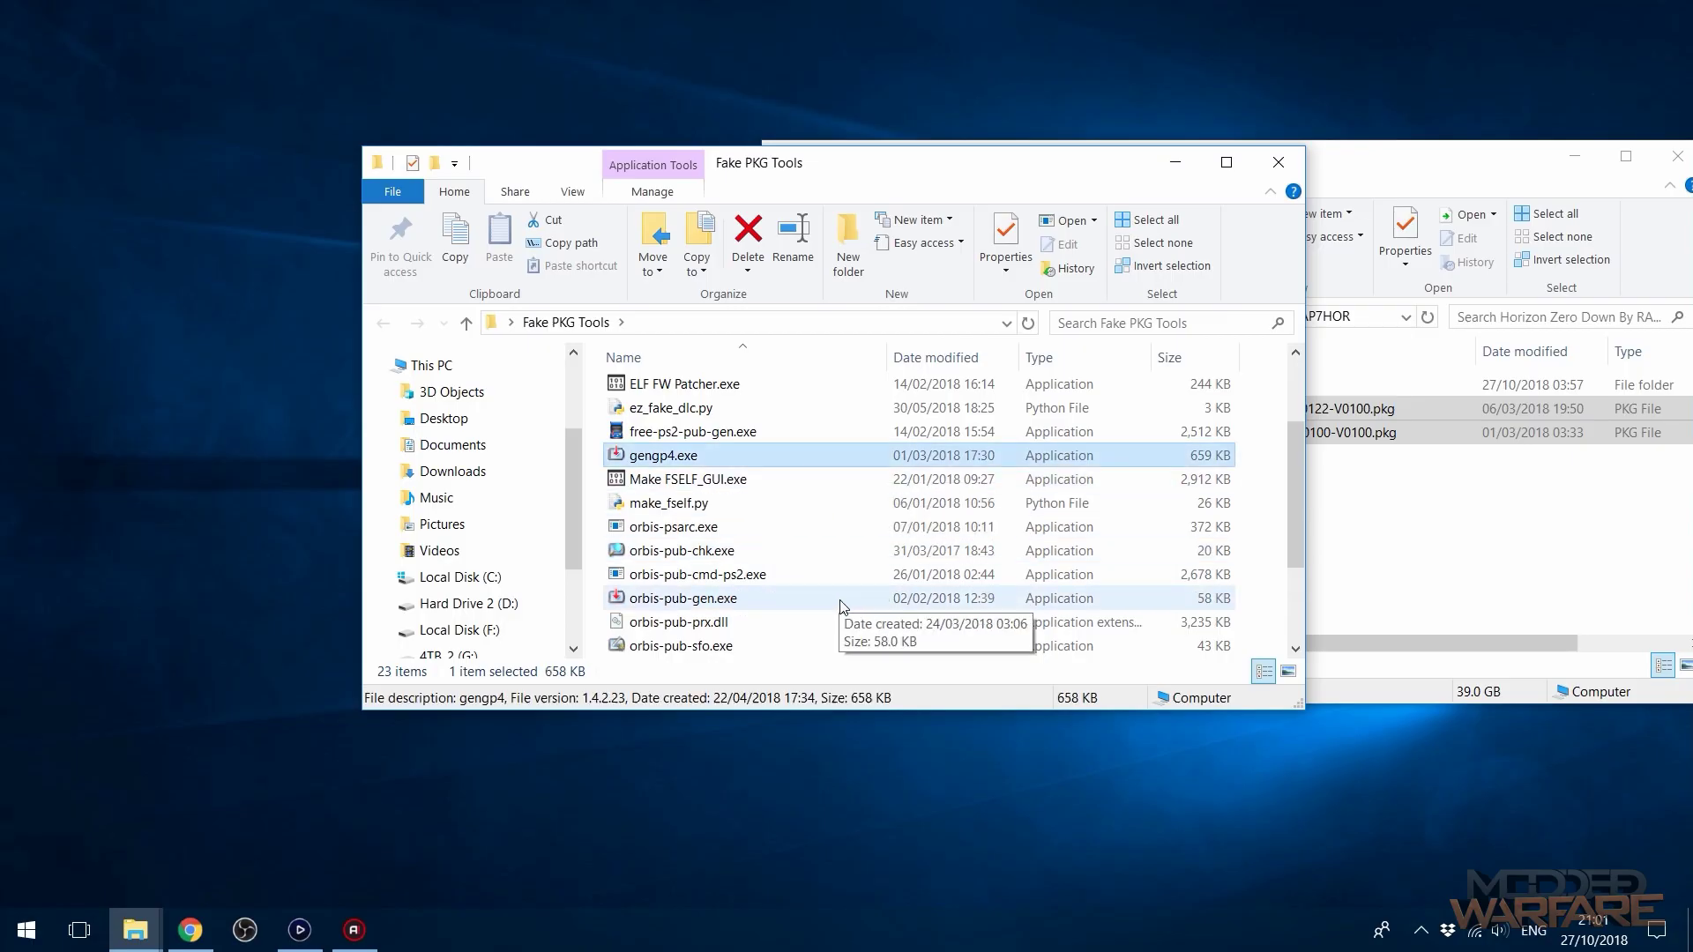
{"action": "scroll", "coordinate": [811, 587], "scroll_direction": "down", "scroll_amount": 1}
{"action": "left_click", "coordinate": [837, 529]}
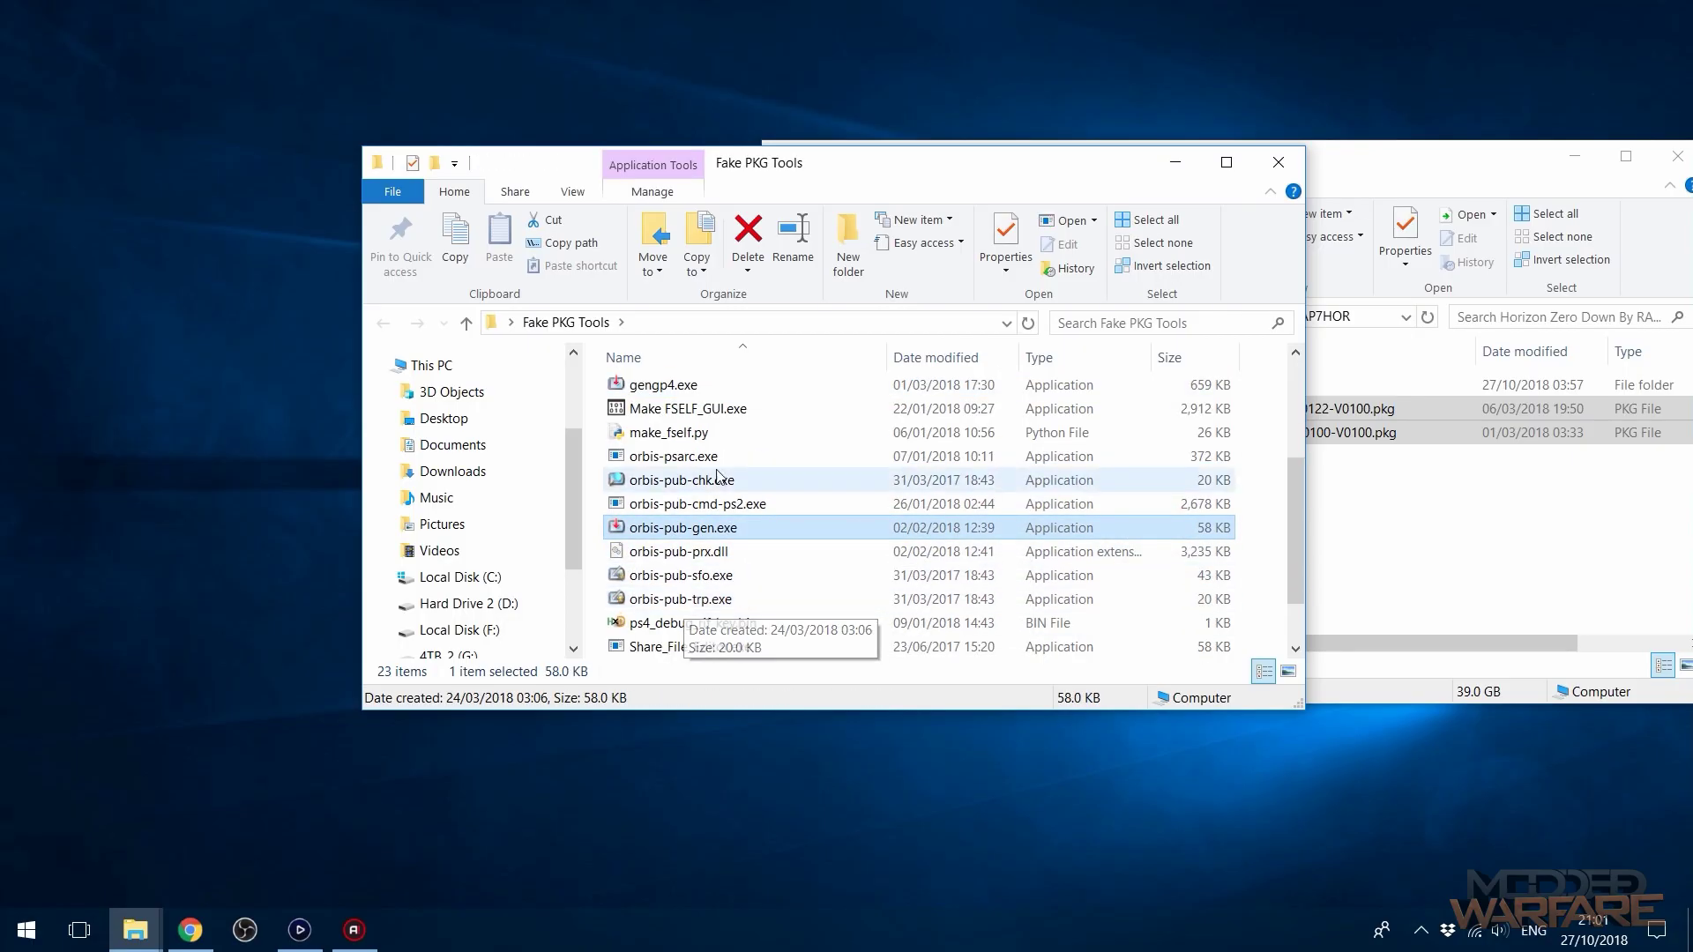
{"action": "double_click", "coordinate": [743, 481]}
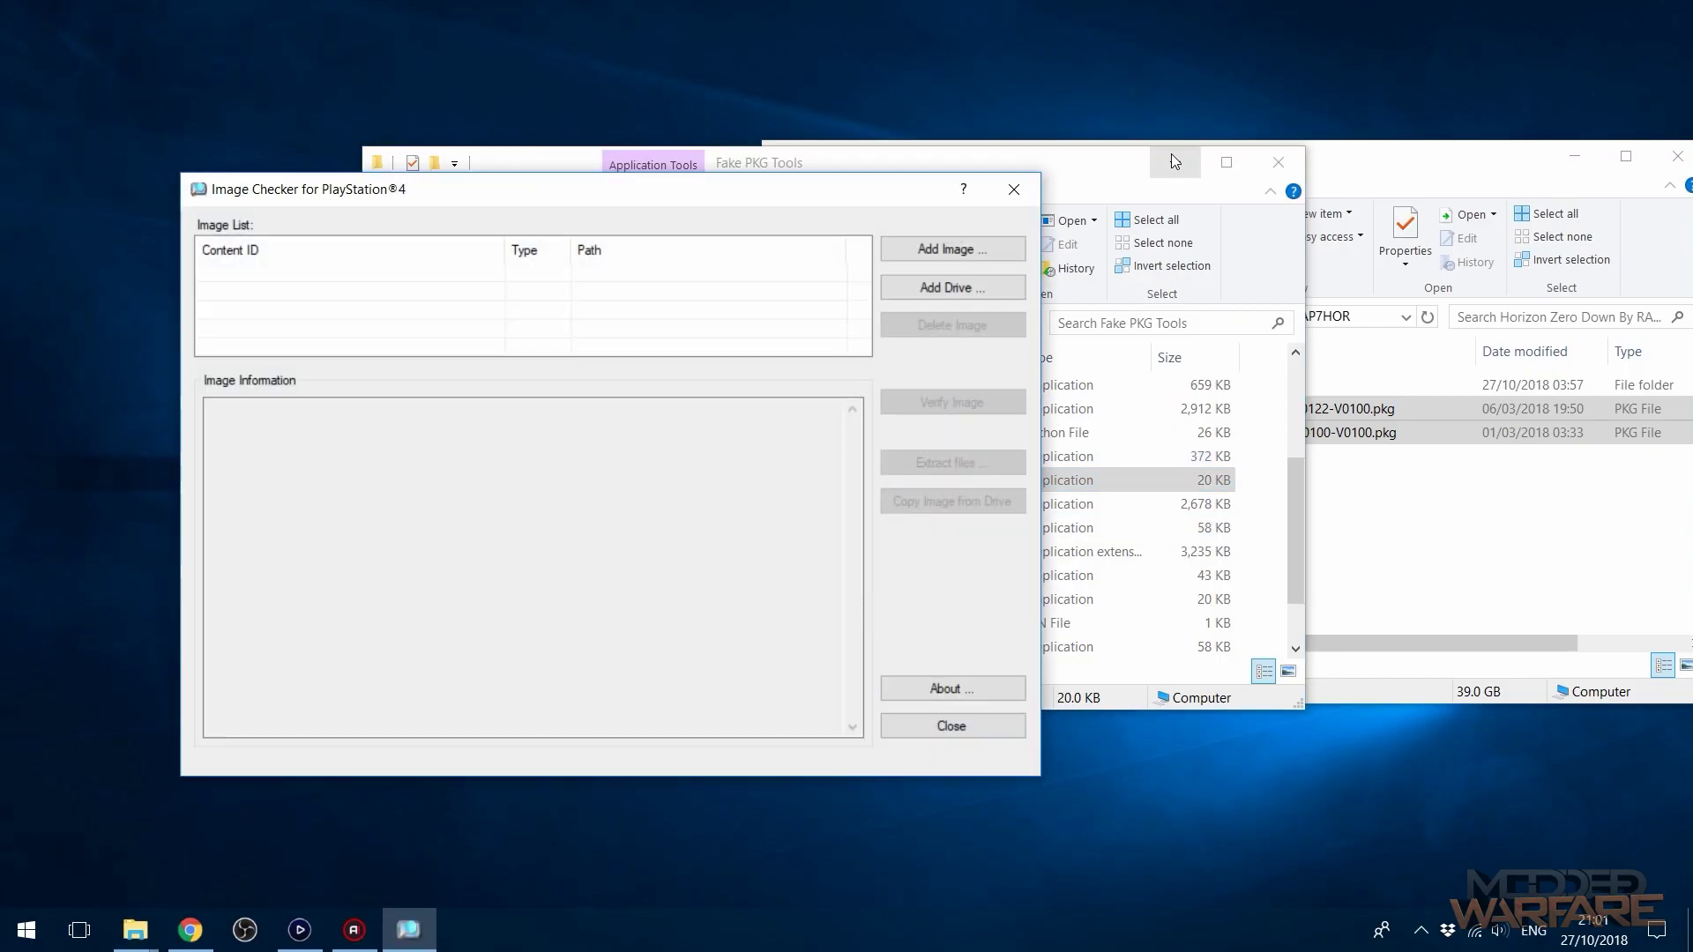
Load the UP9000-CUSA07326 game package from the package folder into Image Checker and review its image information.
{"action": "left_click", "coordinate": [1175, 161]}
{"action": "left_click", "coordinate": [1235, 433]}
{"action": "left_click_drag", "start_coordinate": [1302, 168], "coordinate": [1158, 183]}
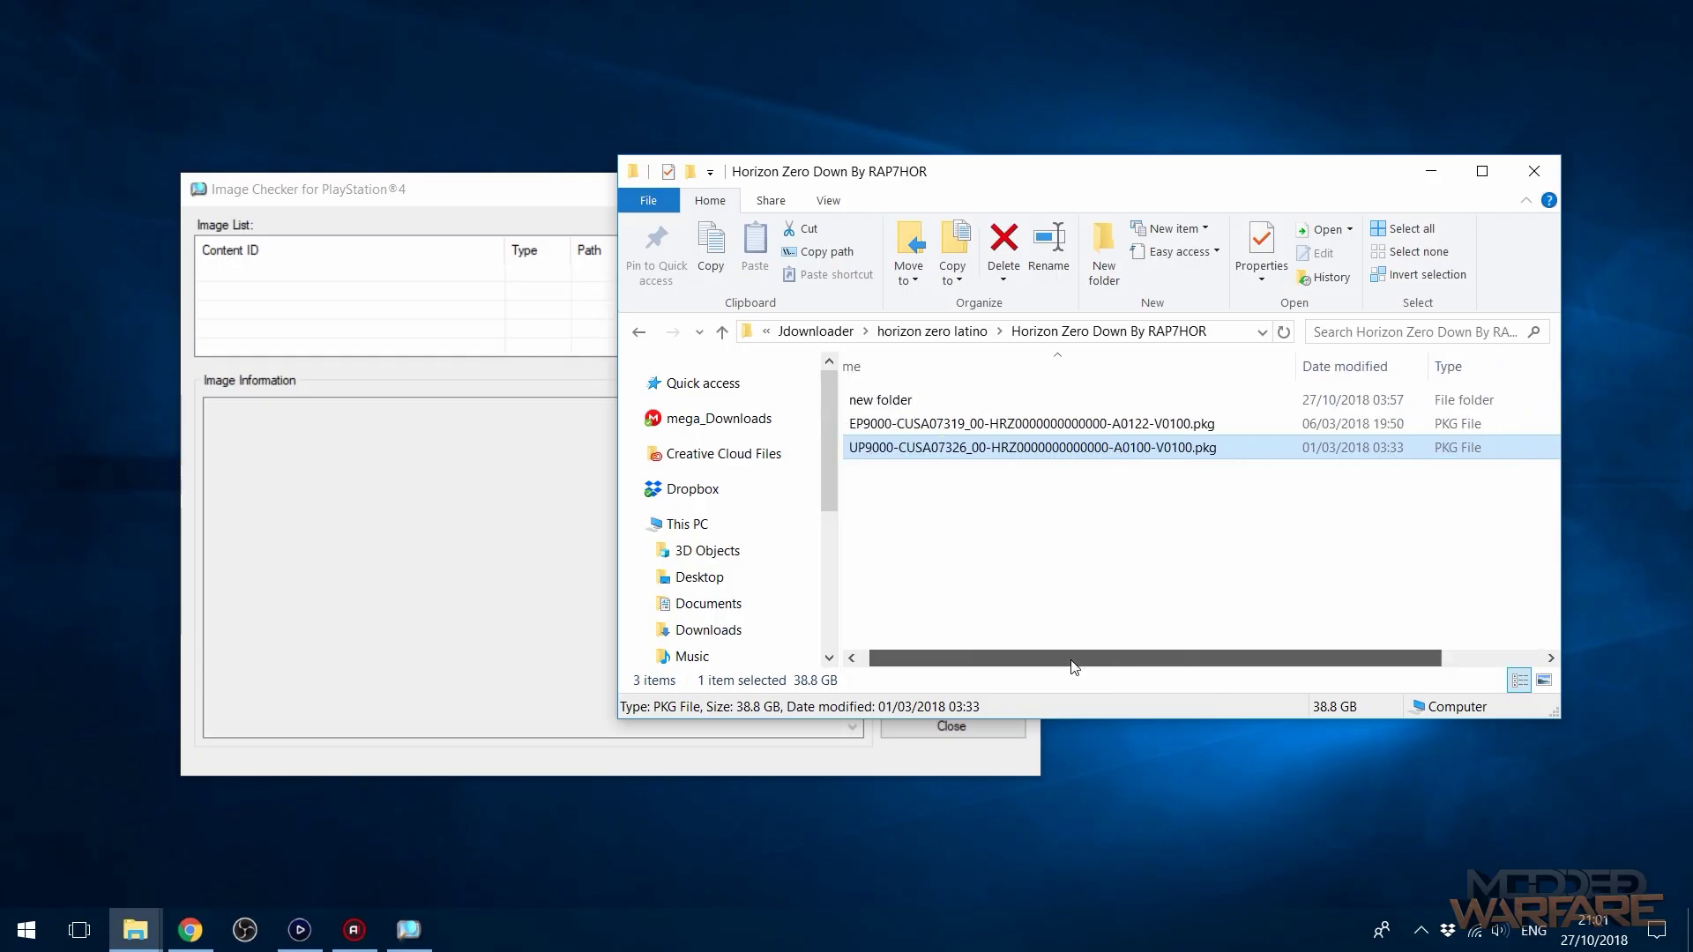
{"action": "left_click_drag", "start_coordinate": [1045, 447], "coordinate": [412, 283]}
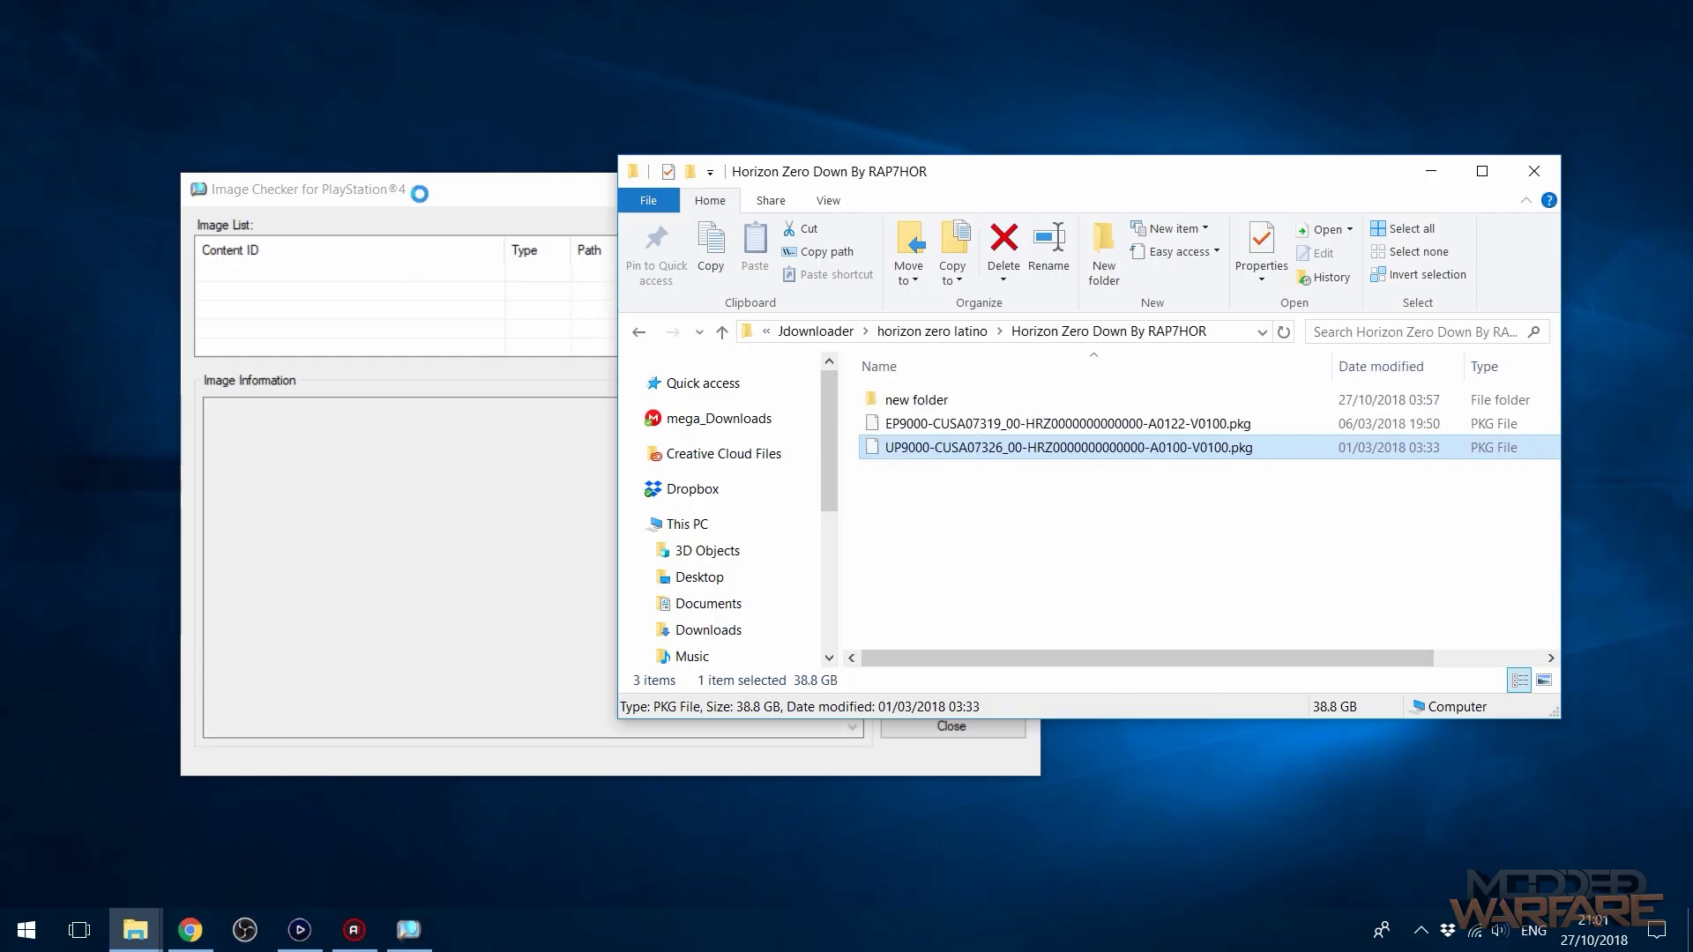
{"action": "left_click_drag", "start_coordinate": [456, 203], "coordinate": [573, 239]}
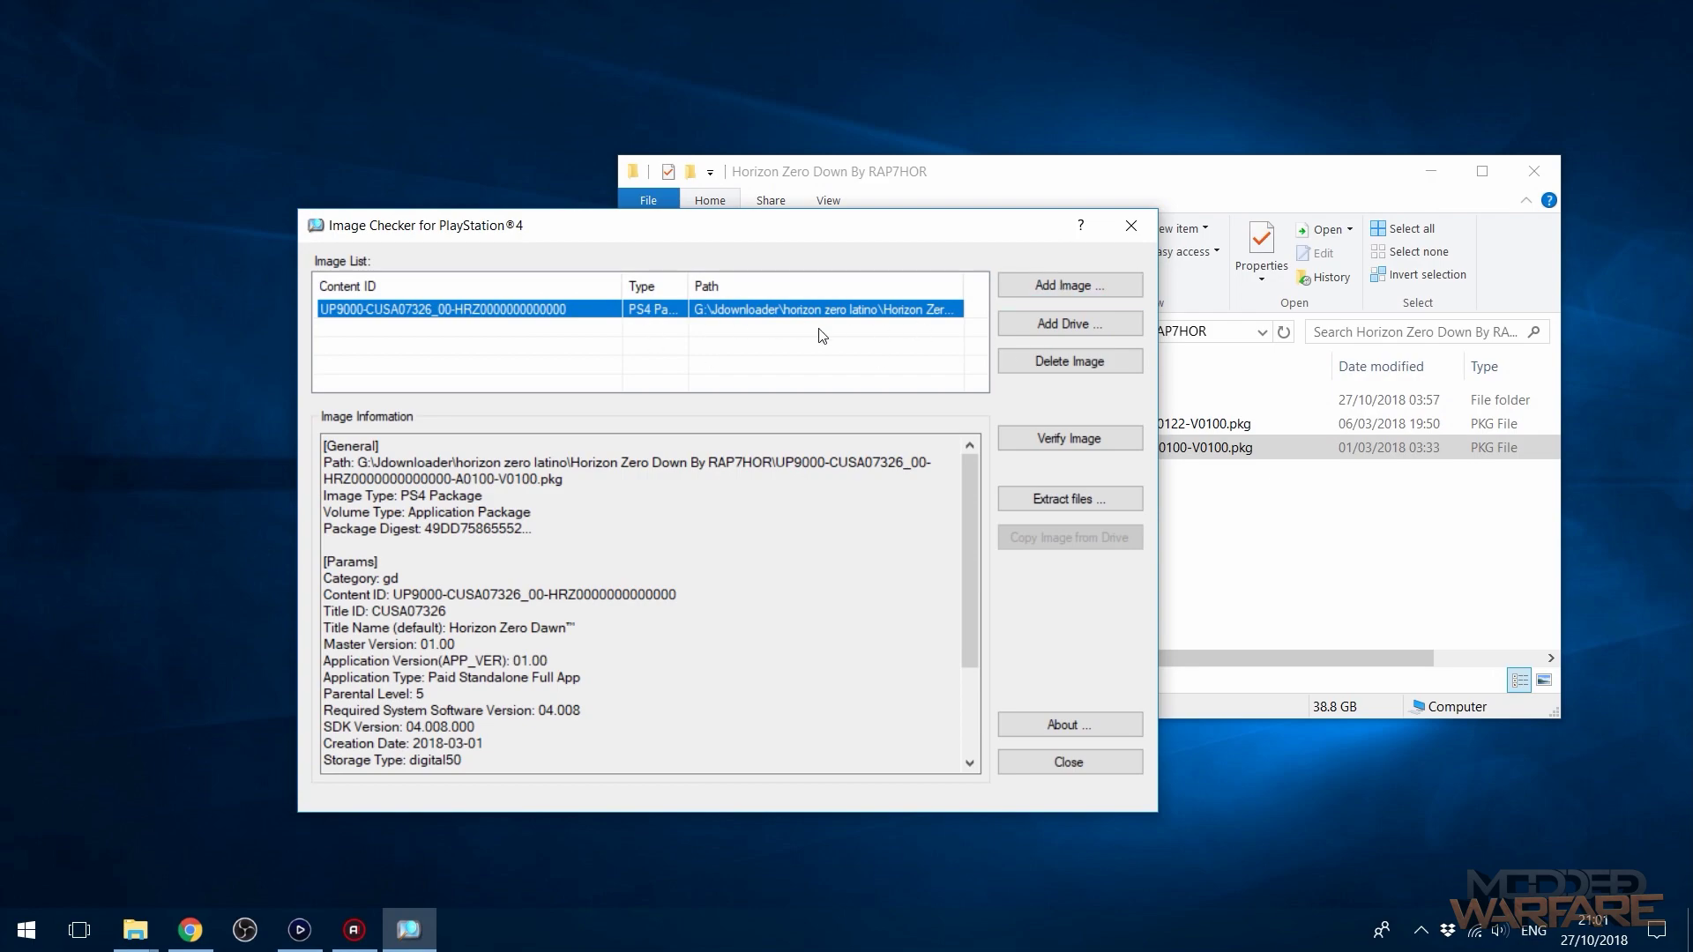
{"action": "scroll", "coordinate": [961, 608], "scroll_direction": "down", "scroll_amount": 3}
{"action": "scroll", "coordinate": [960, 630], "scroll_direction": "up", "scroll_amount": 3}
Start extracting files from the UP9000-CUSA07326 package and unlock it with the package passcode.
{"action": "left_click", "coordinate": [1063, 499]}
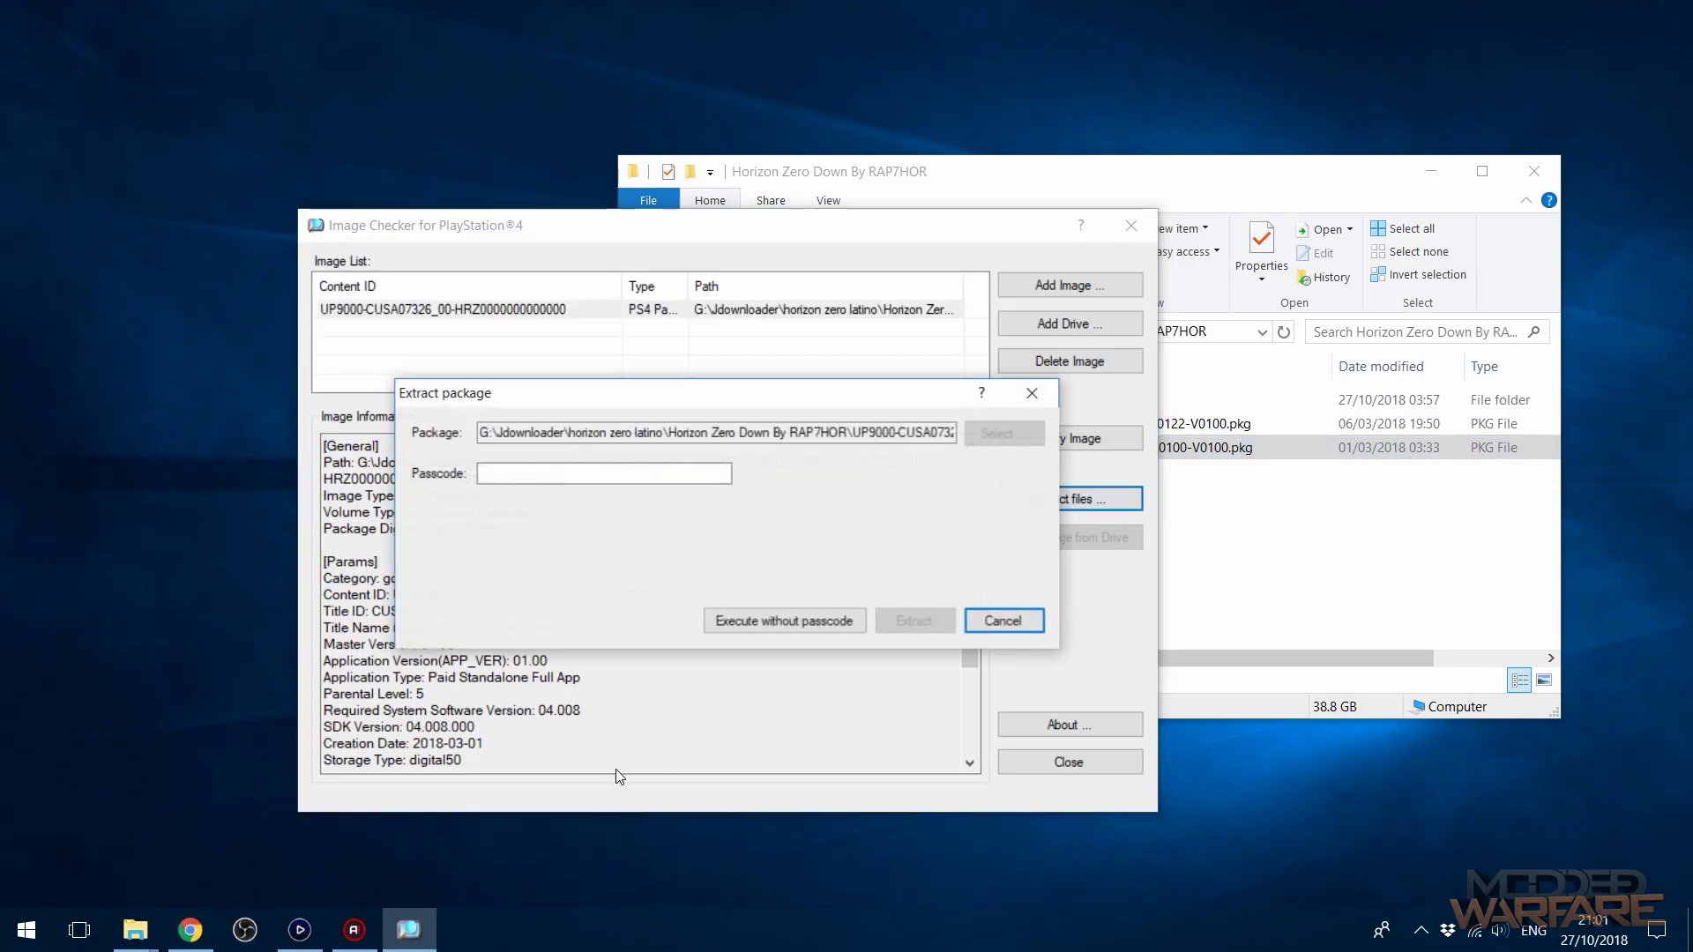
{"action": "left_click", "coordinate": [613, 471]}
{"action": "type", "text": "0"}
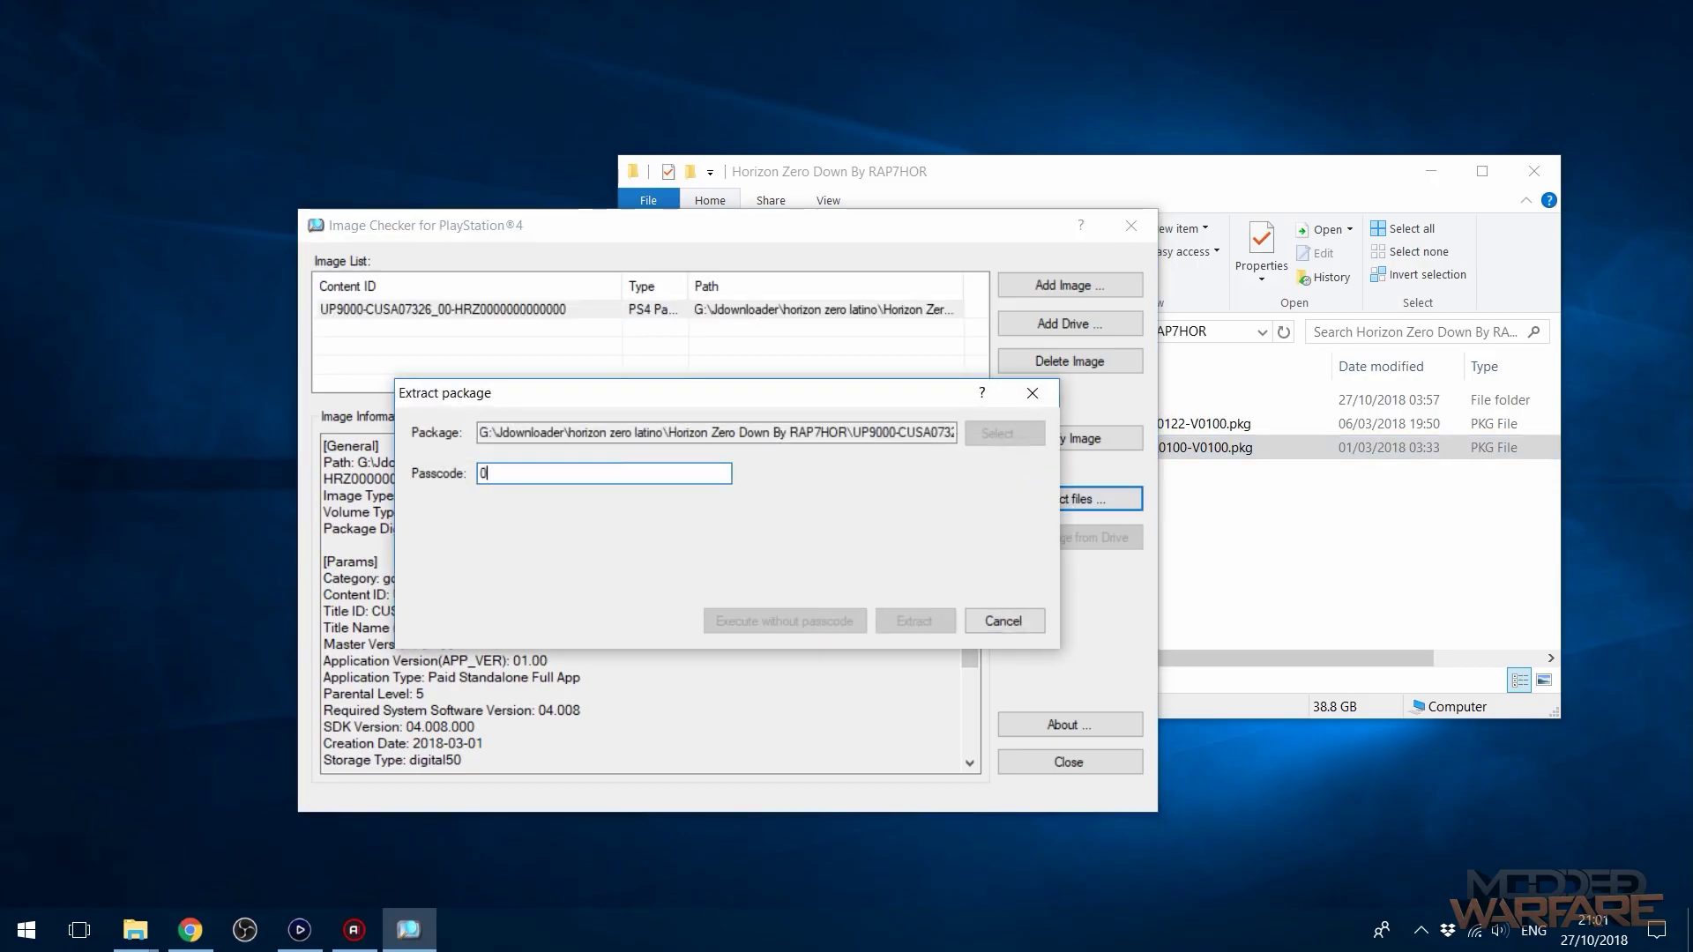
{"action": "type", "text": "0000000000000000000000000000000"}
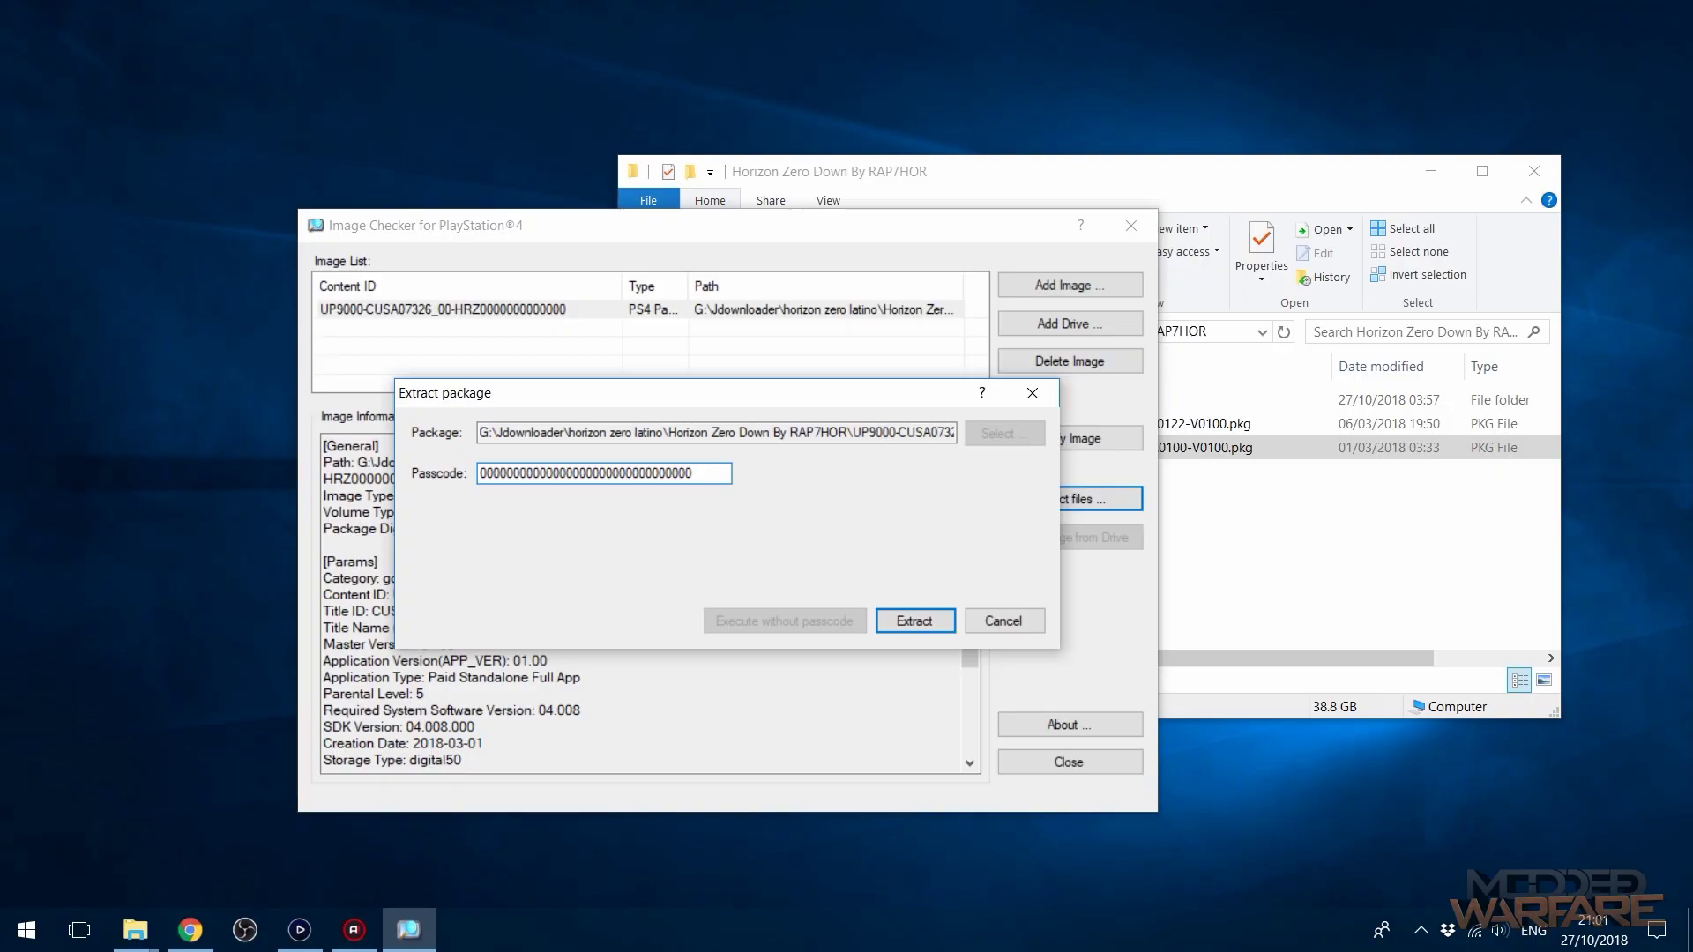
{"action": "left_click", "coordinate": [910, 629]}
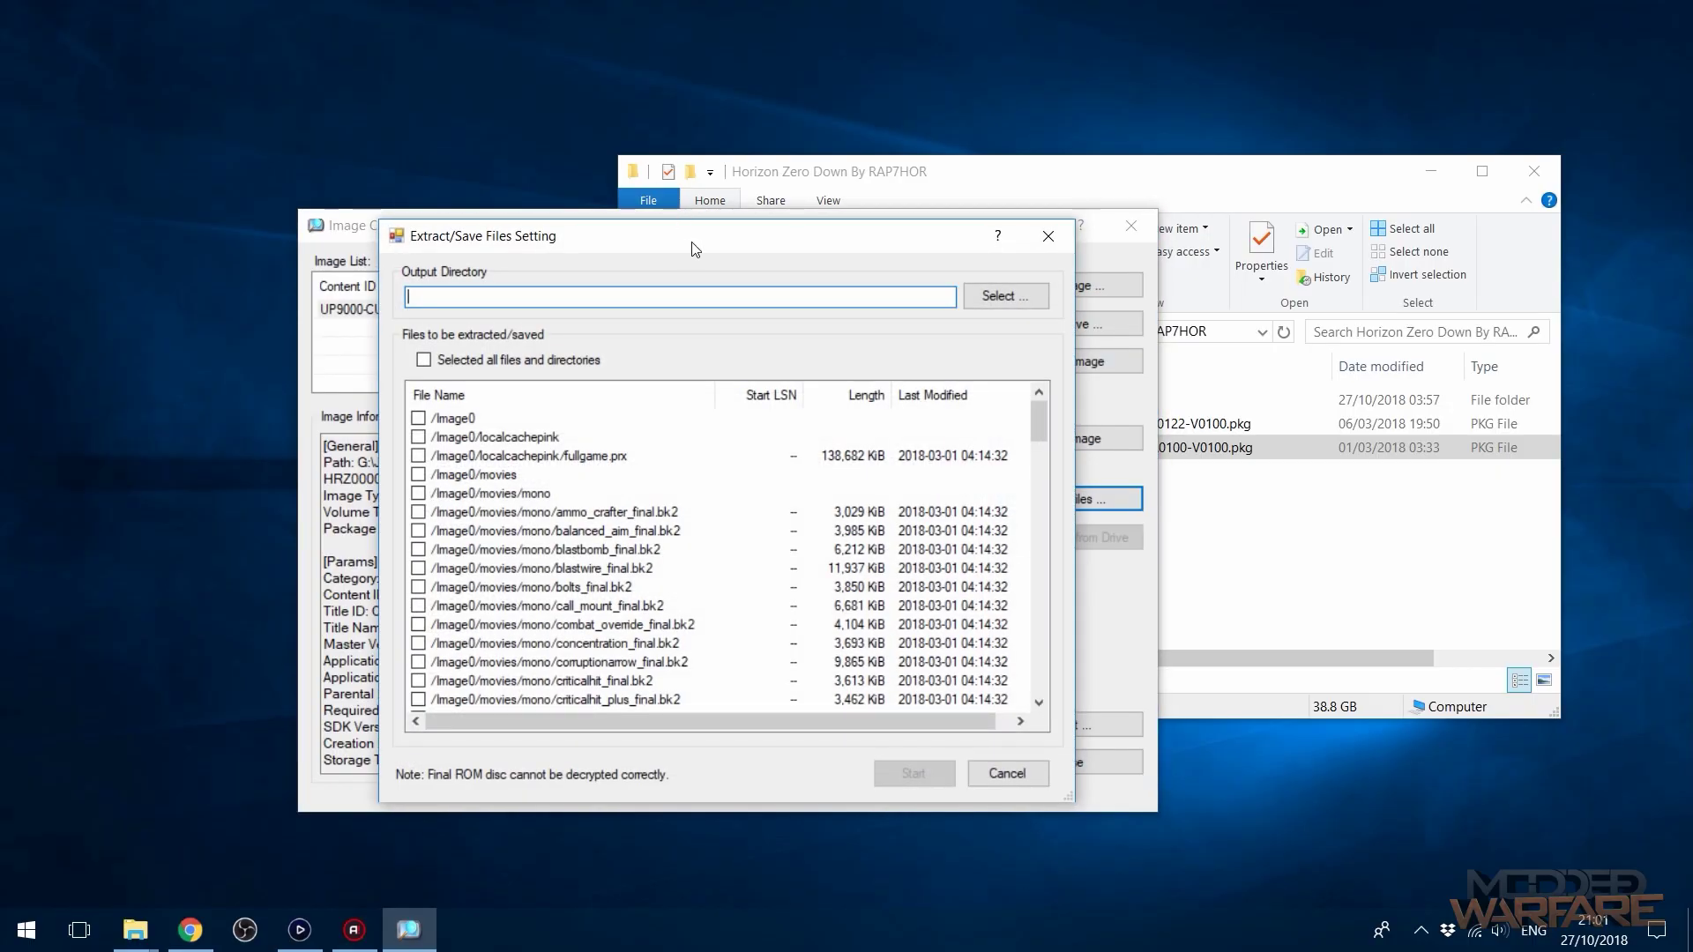
Mark only /Sc0/param.sfo for extraction in the game package's file list.
{"action": "left_click_drag", "start_coordinate": [696, 250], "coordinate": [769, 230]}
{"action": "scroll", "coordinate": [764, 636], "scroll_direction": "down", "scroll_amount": 20}
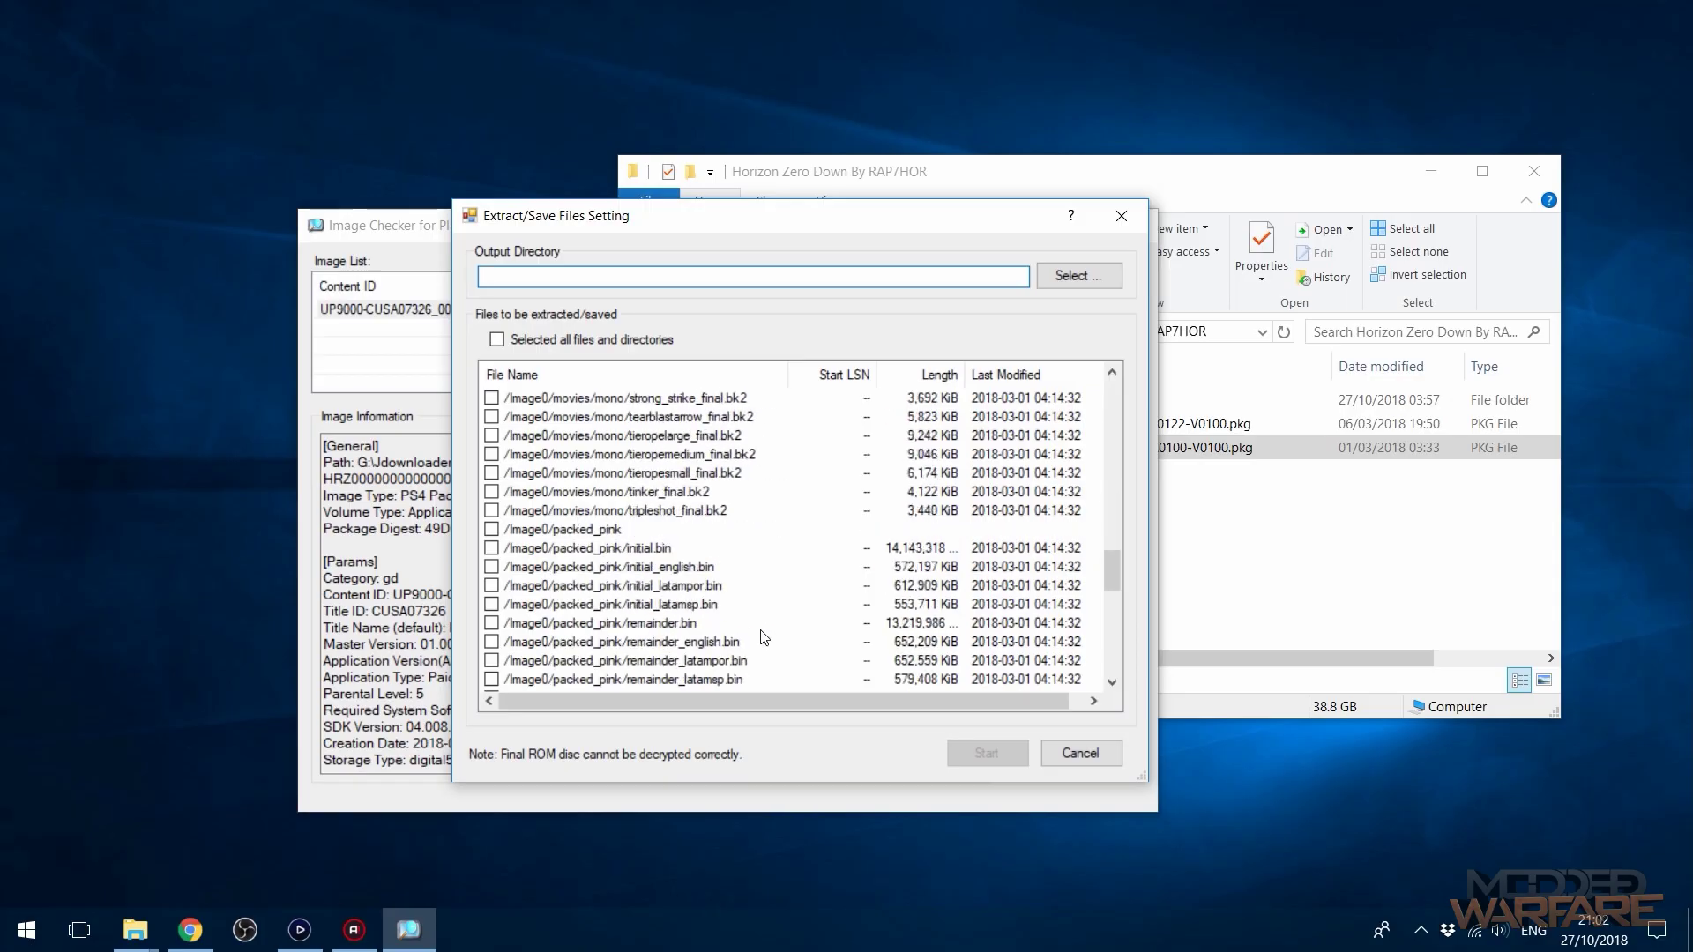
{"action": "scroll", "coordinate": [763, 637], "scroll_direction": "down", "scroll_amount": 8}
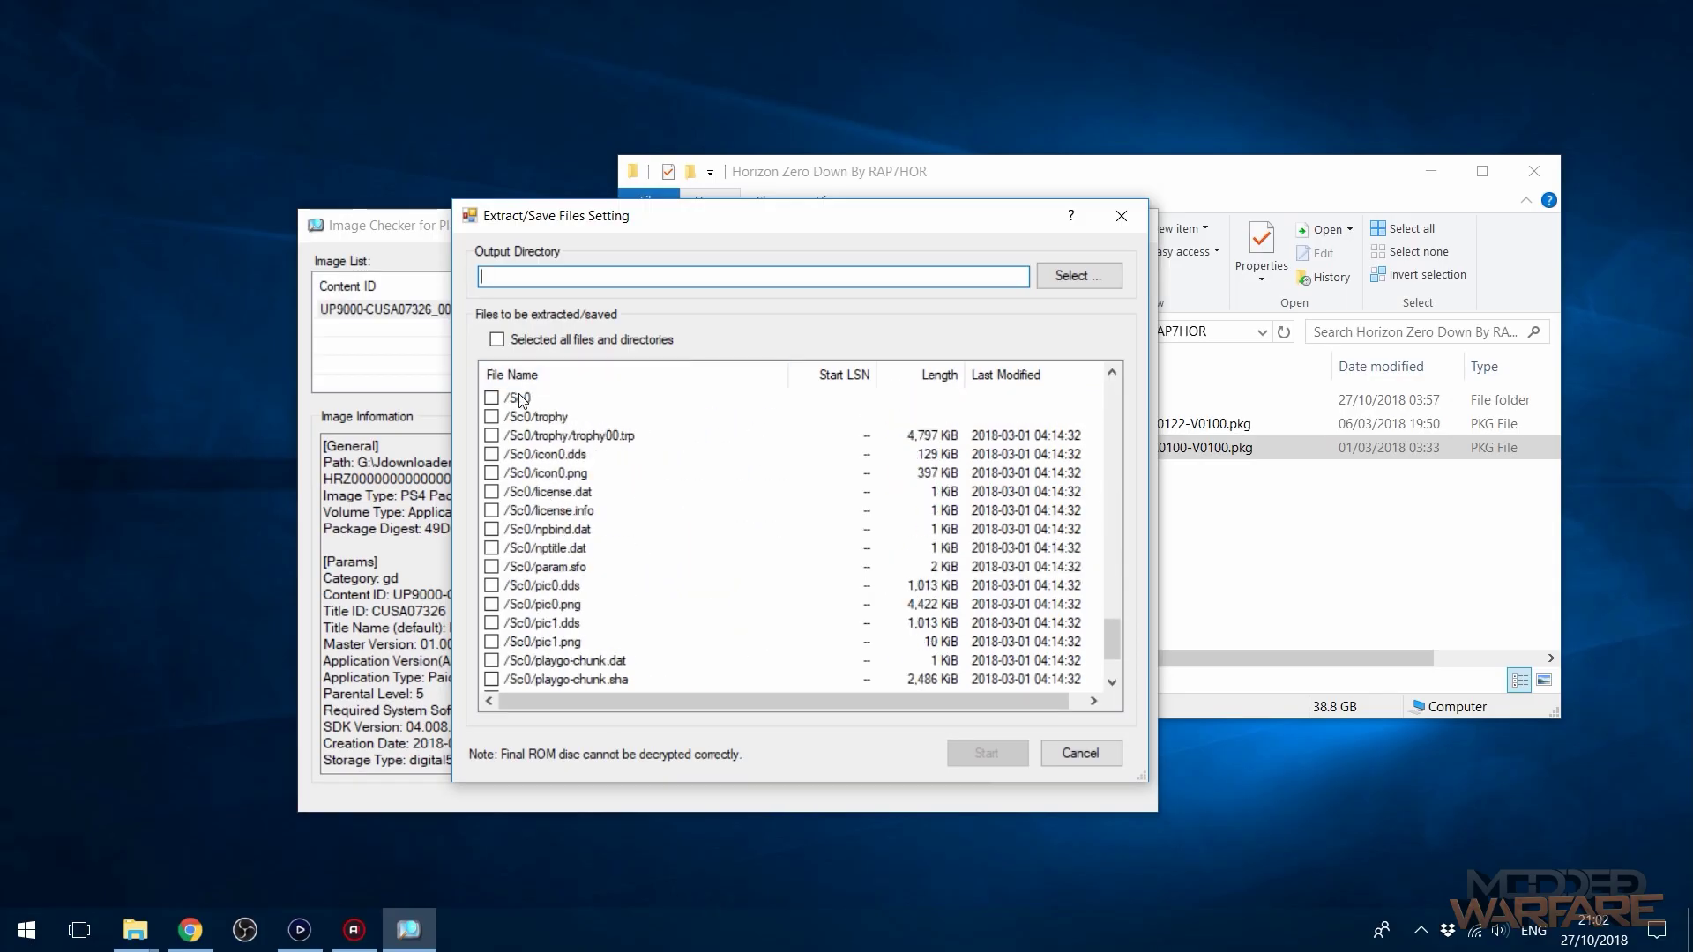
{"action": "left_click", "coordinate": [554, 567]}
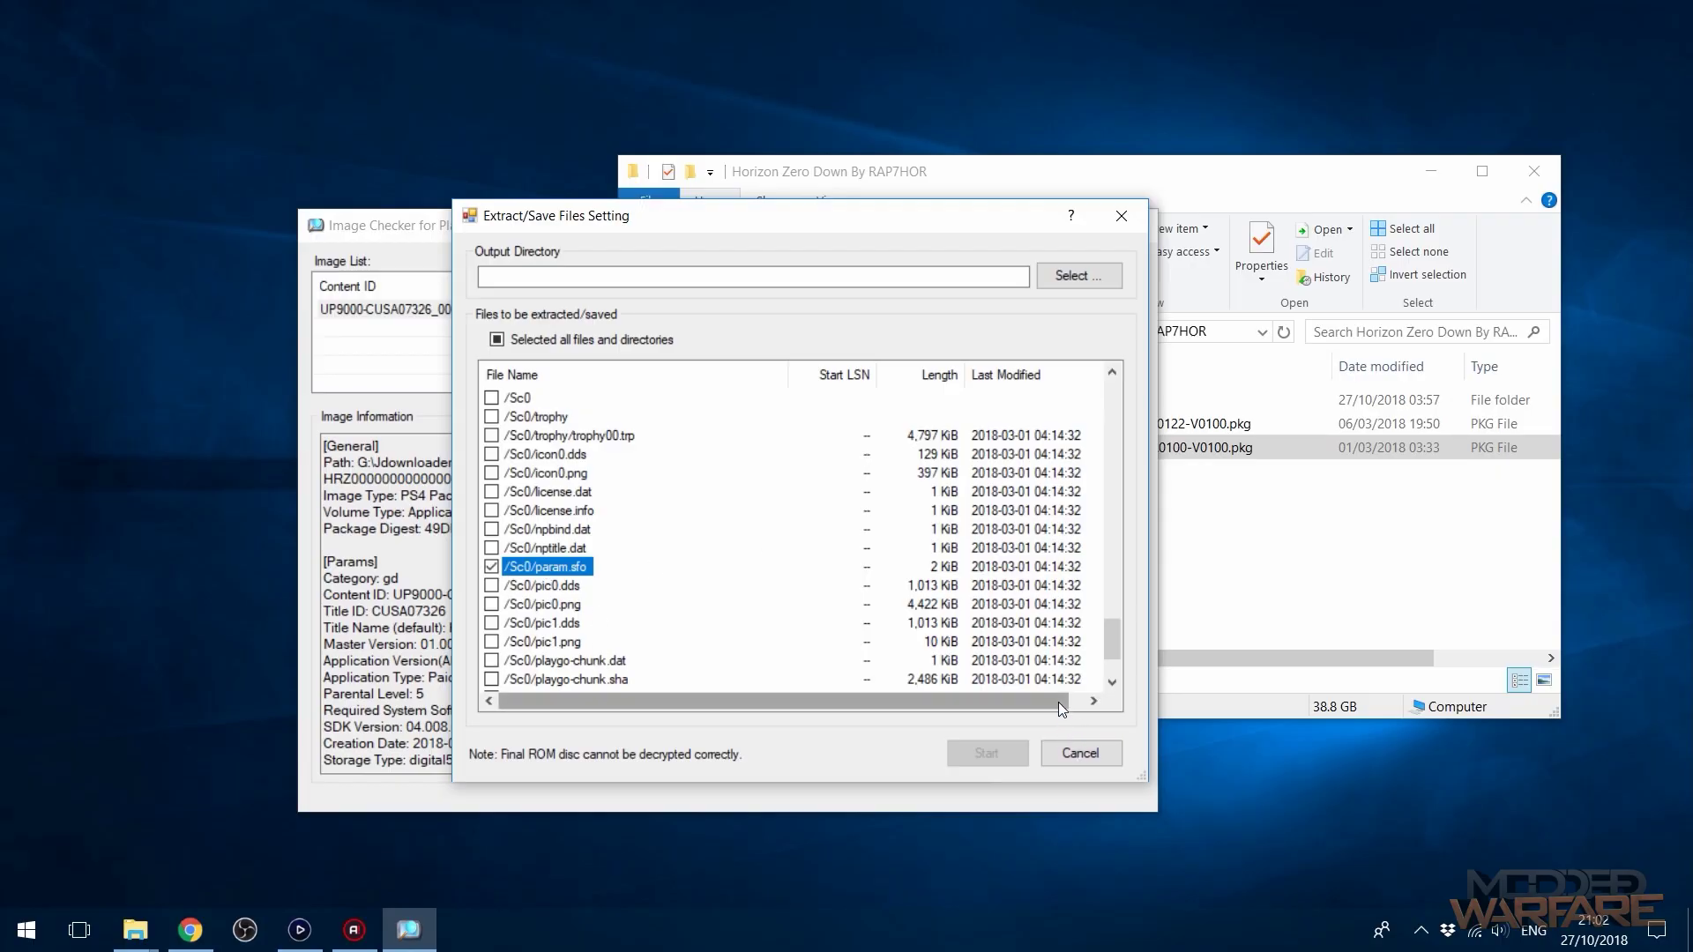
Set the Desktop as the output directory, extract param.sfo there and dismiss the extraction log.
{"action": "left_click", "coordinate": [1058, 275]}
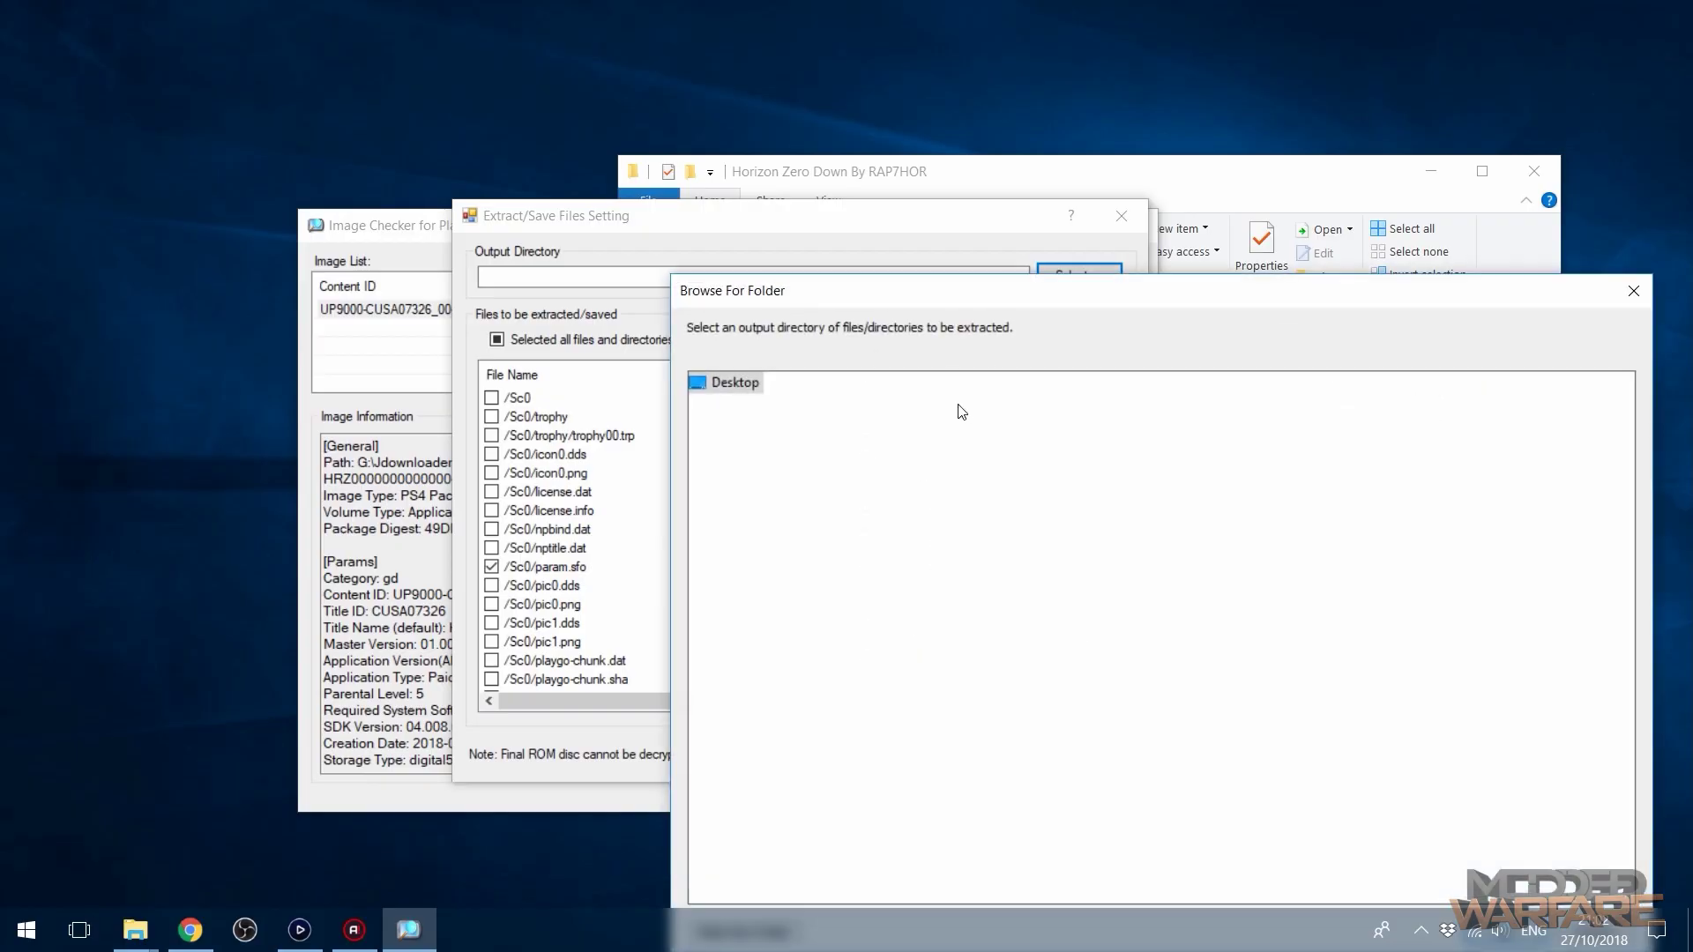
{"action": "left_click_drag", "start_coordinate": [1042, 299], "coordinate": [859, 202]}
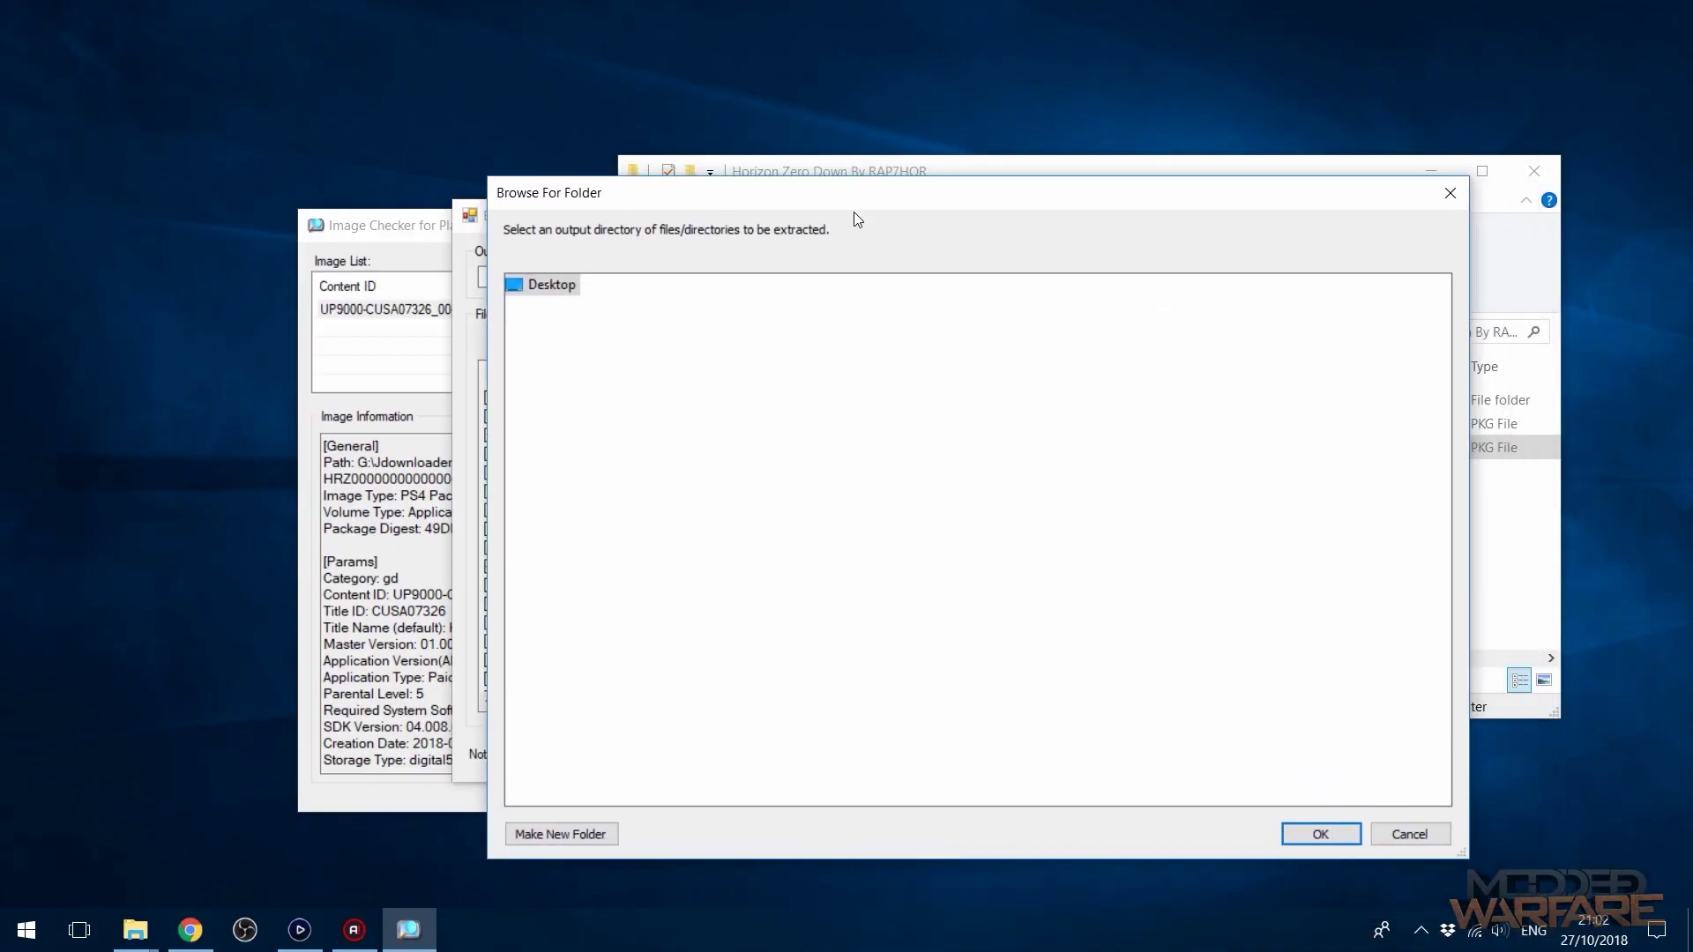
{"action": "left_click", "coordinate": [1308, 831]}
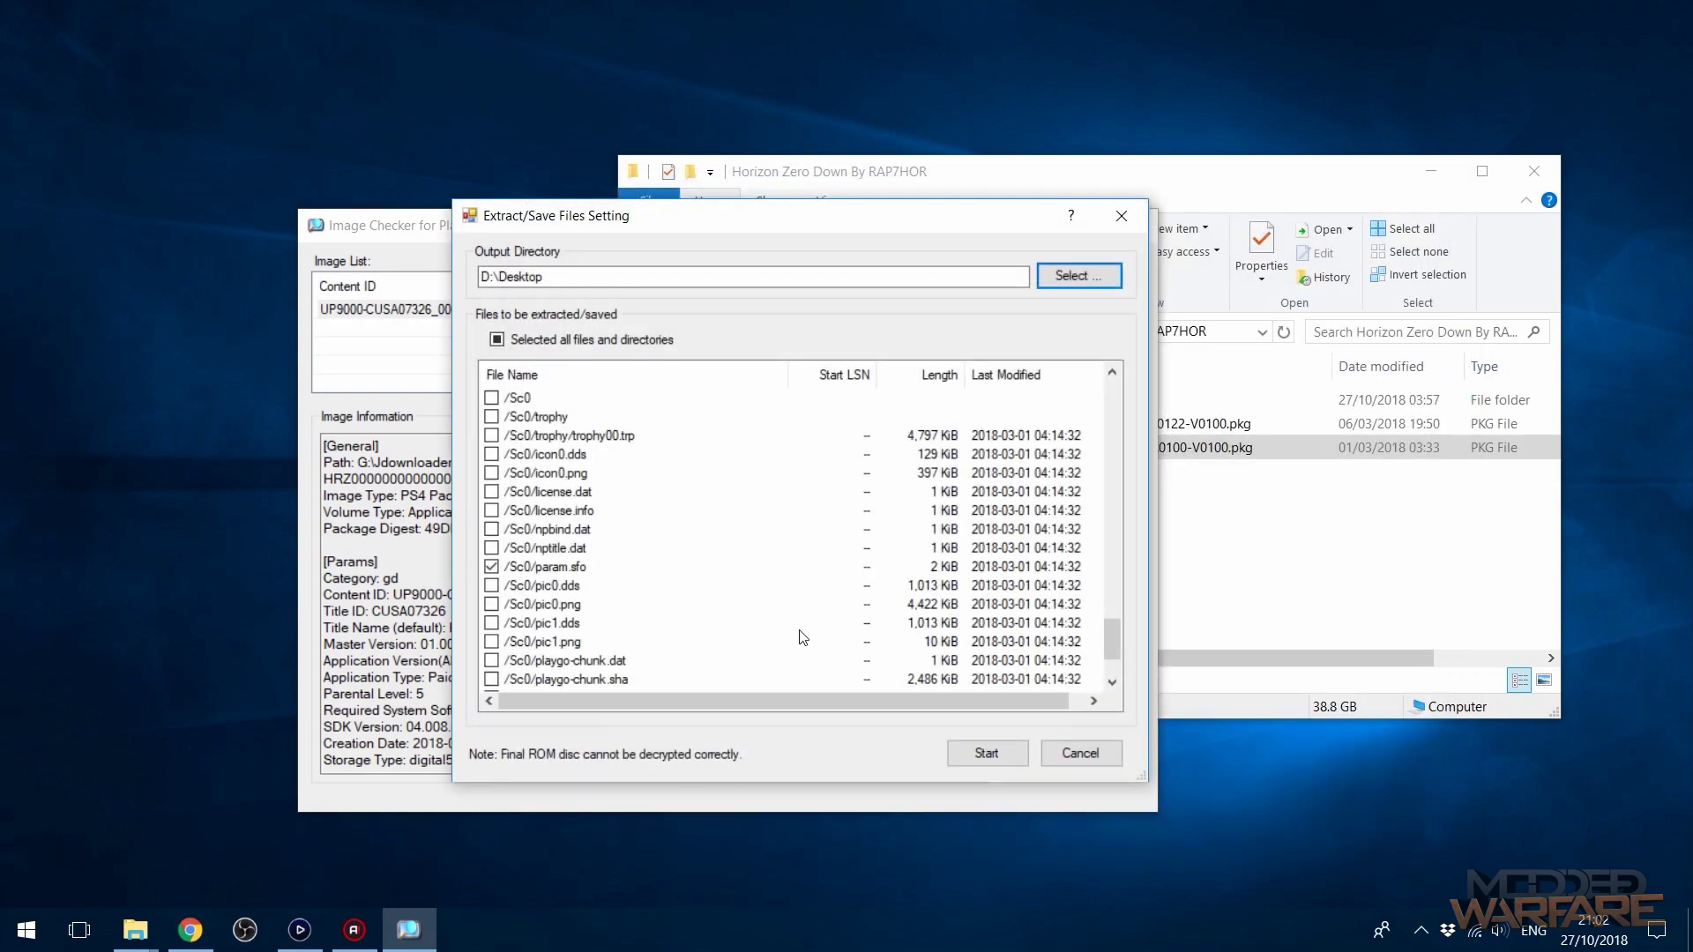
{"action": "left_click", "coordinate": [987, 755]}
{"action": "left_click", "coordinate": [911, 537]}
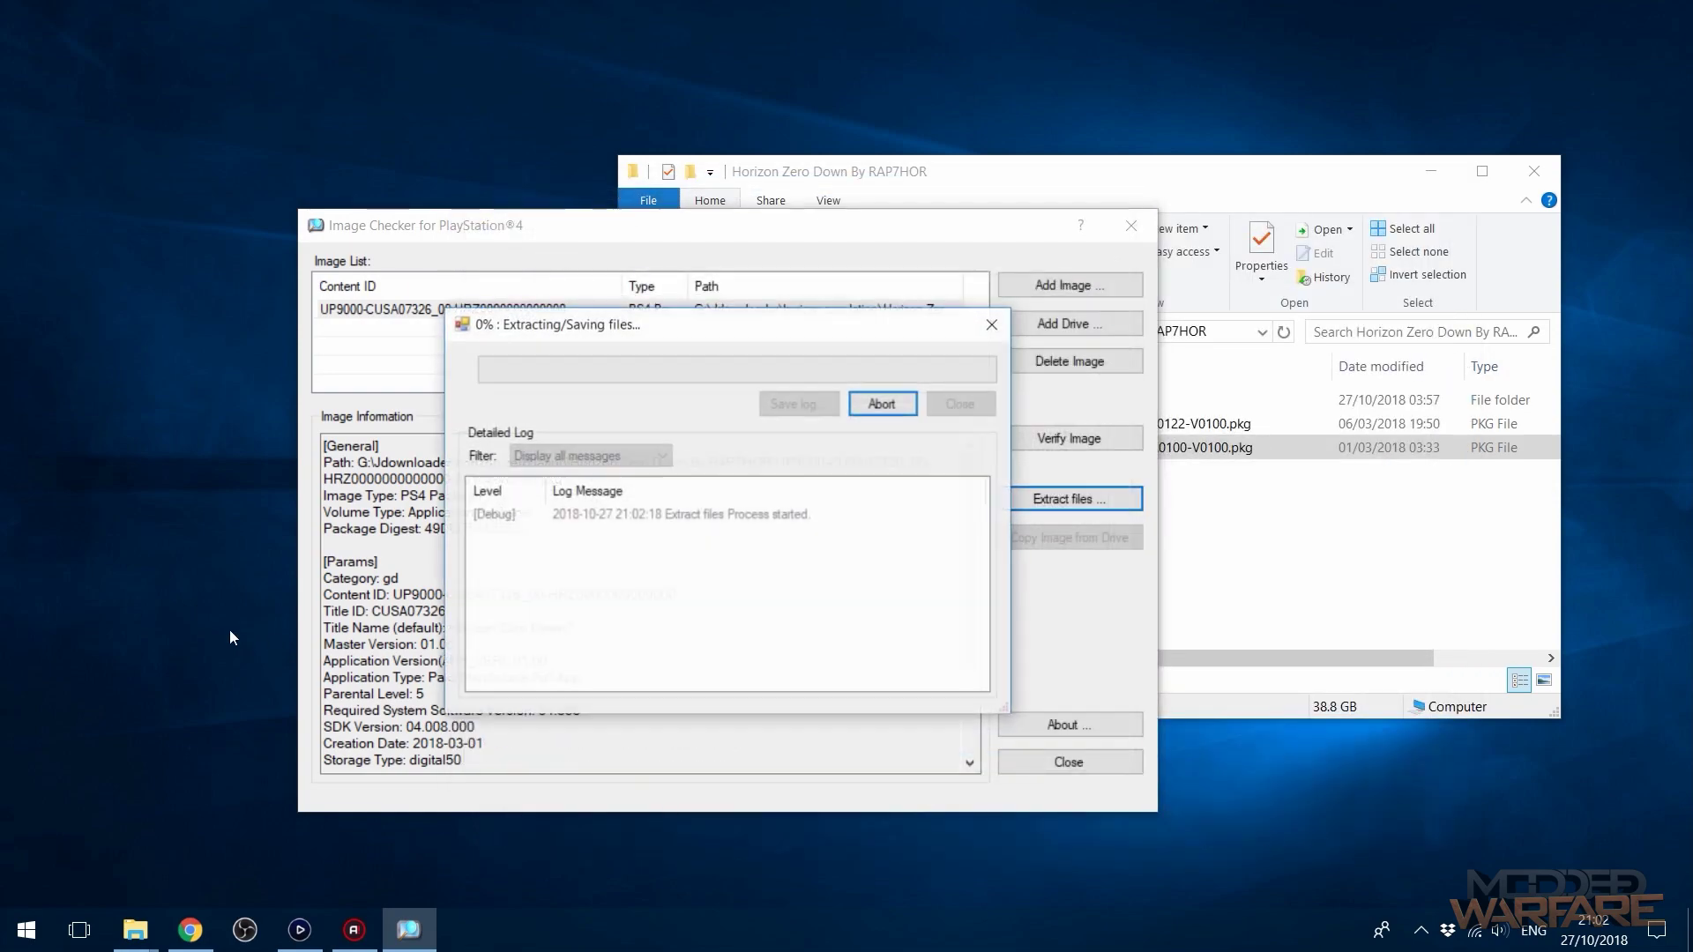
{"action": "left_click", "coordinate": [973, 402]}
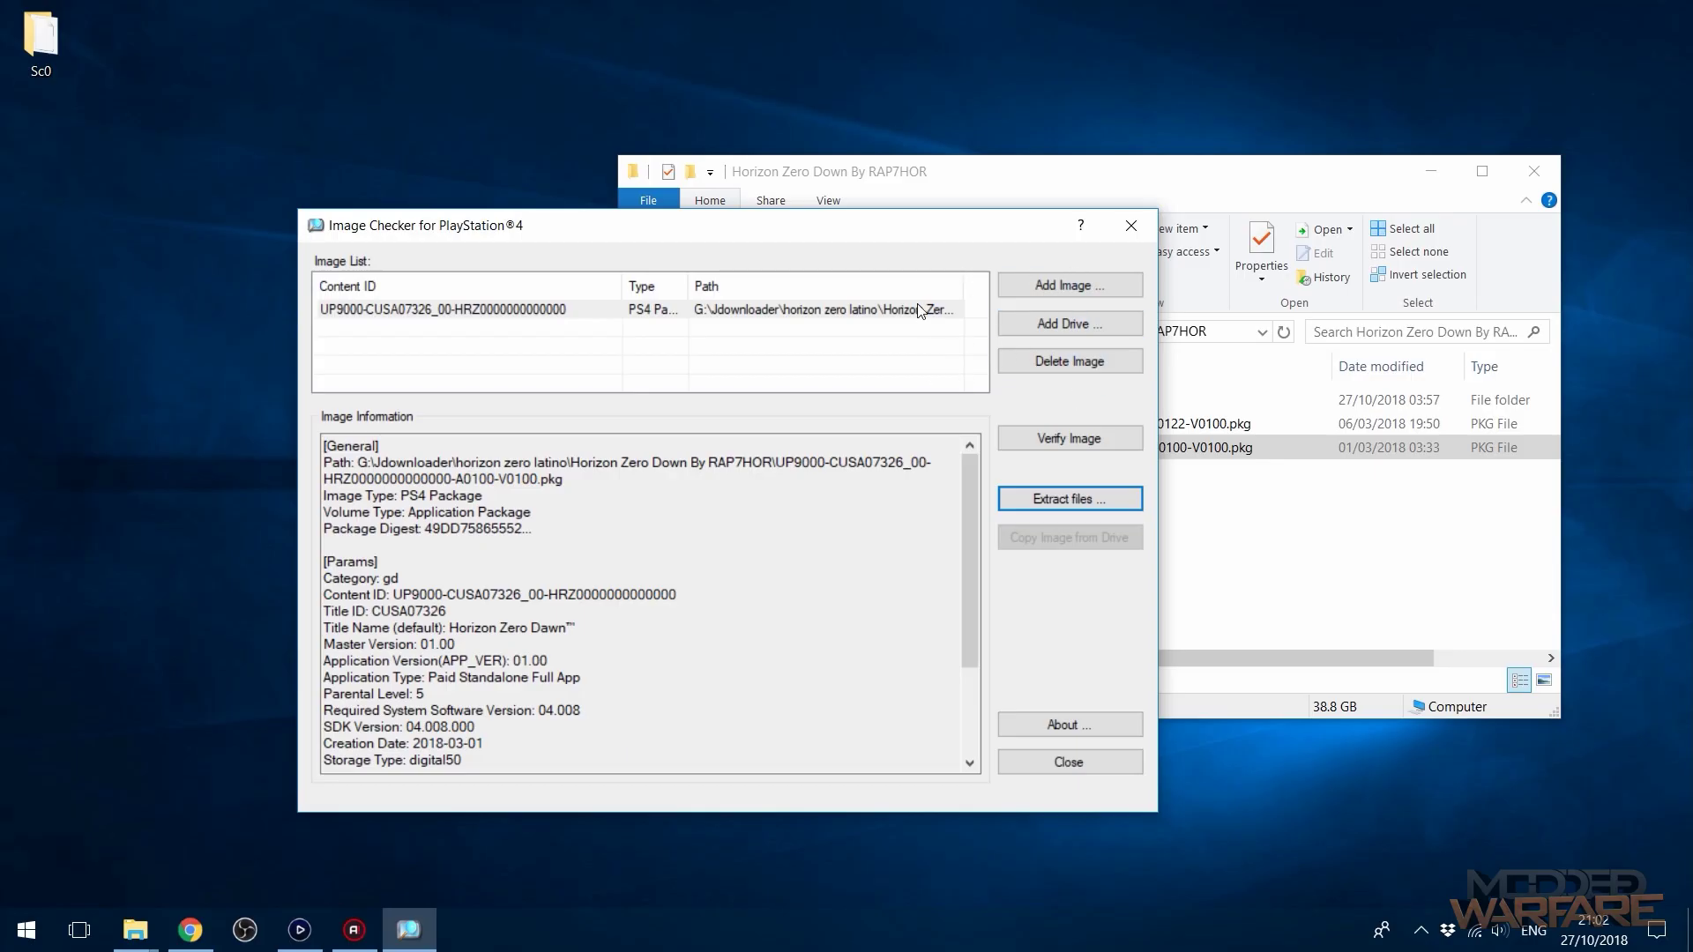
Replace the game package in the image list with the EP9000-CUSA07319 update package and select it.
{"action": "left_click", "coordinate": [1044, 358]}
{"action": "left_click_drag", "start_coordinate": [798, 234], "coordinate": [726, 316]}
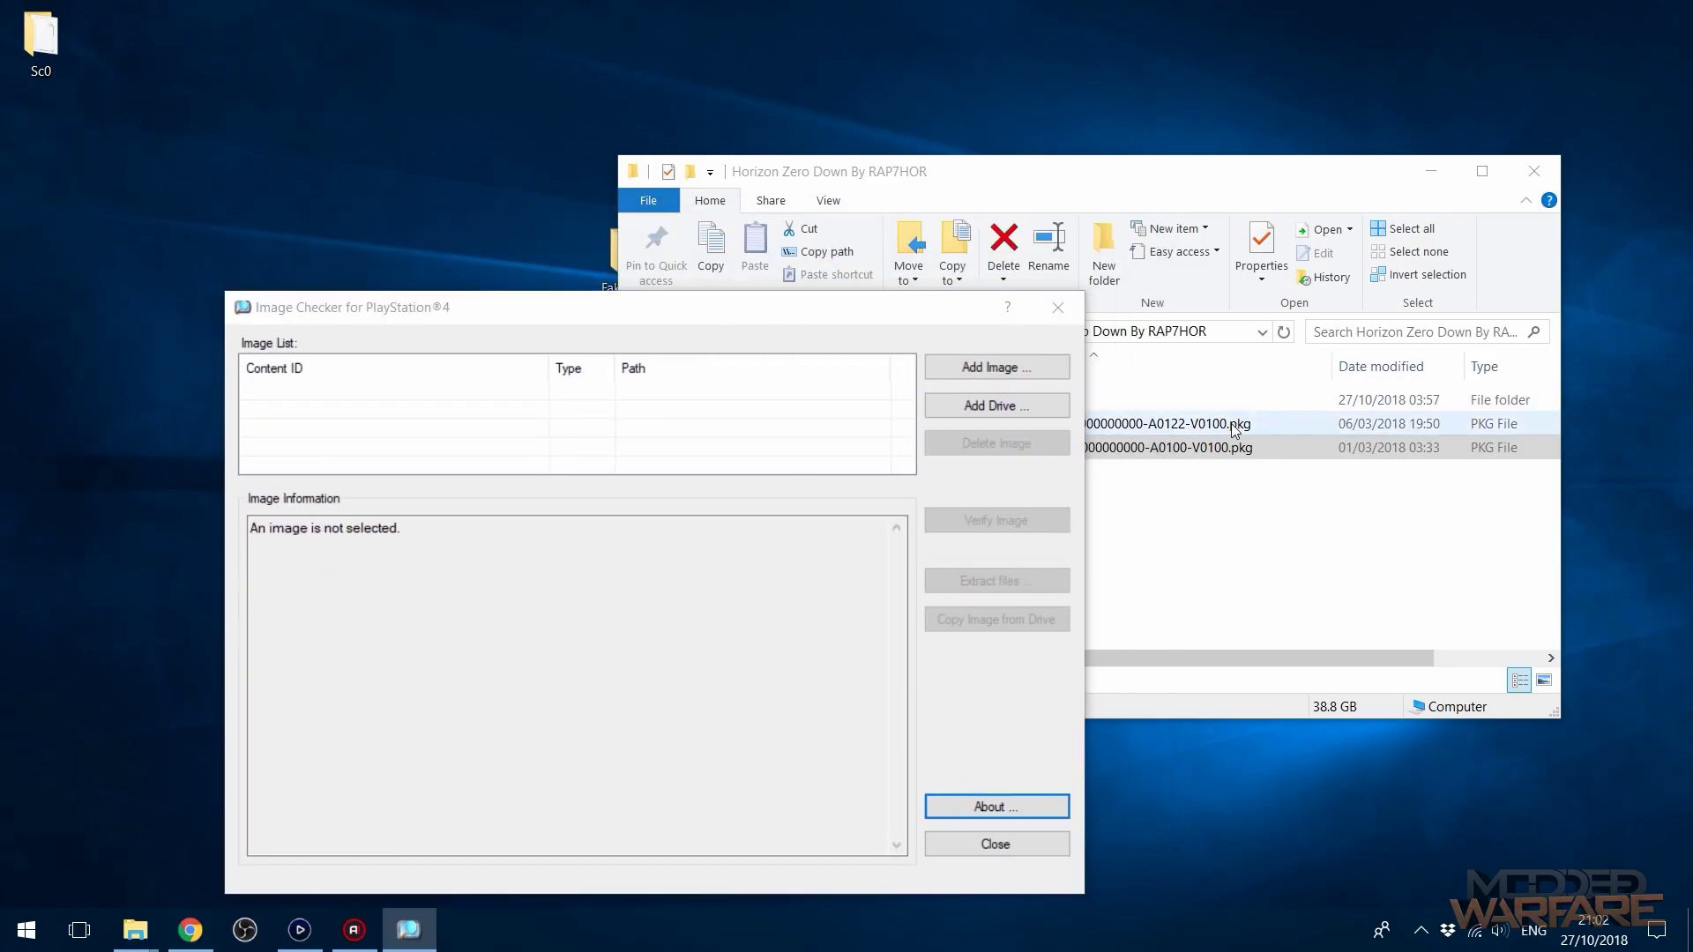
{"action": "left_click_drag", "start_coordinate": [1235, 430], "coordinate": [470, 421]}
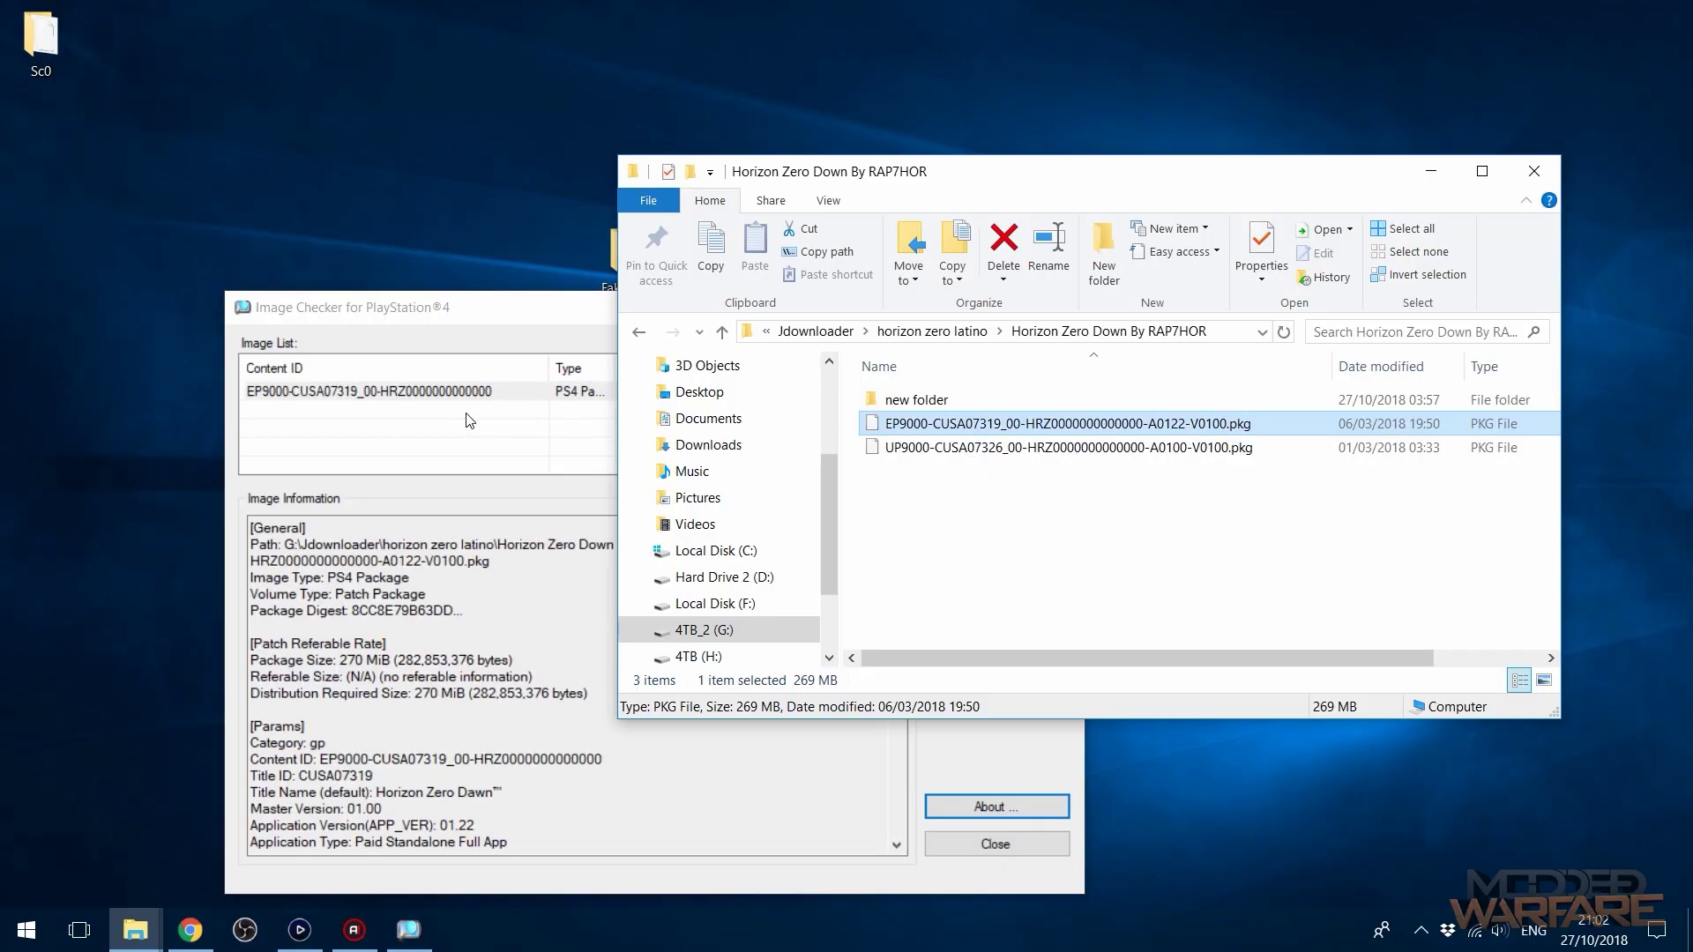
{"action": "left_click", "coordinate": [534, 318]}
{"action": "left_click_drag", "start_coordinate": [535, 318], "coordinate": [692, 272]}
{"action": "left_click", "coordinate": [688, 358]}
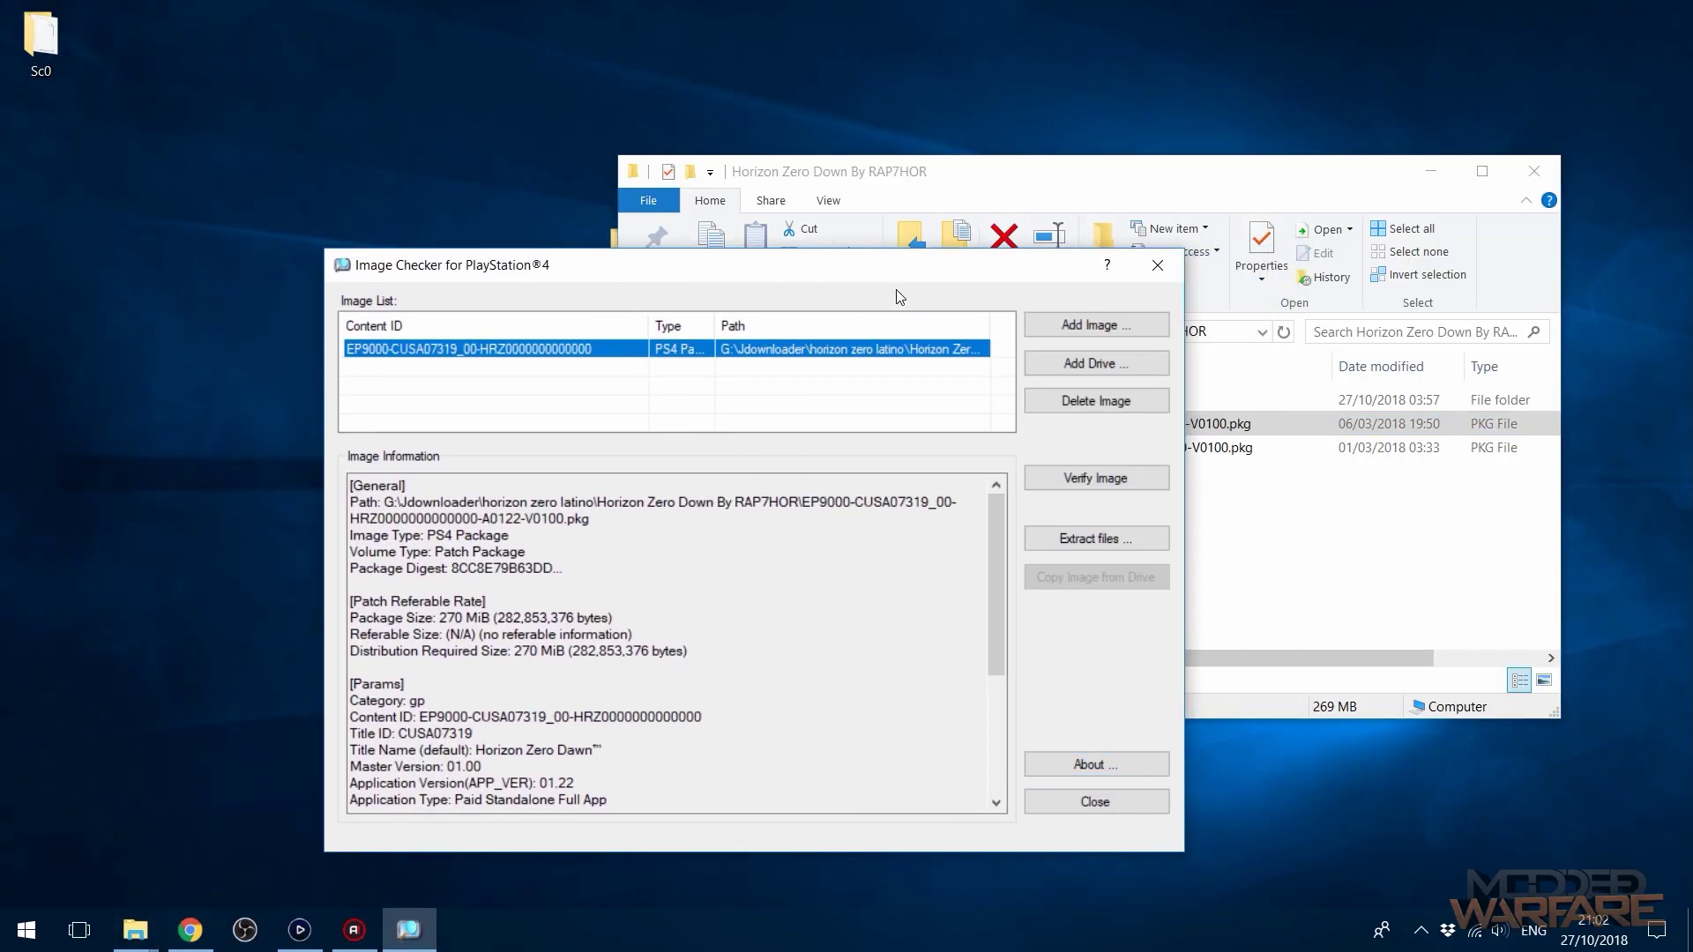
Unlock the EP9000-CUSA07319 package for extraction with the package passcode and mark all its files and directories.
{"action": "left_click", "coordinate": [1093, 541]}
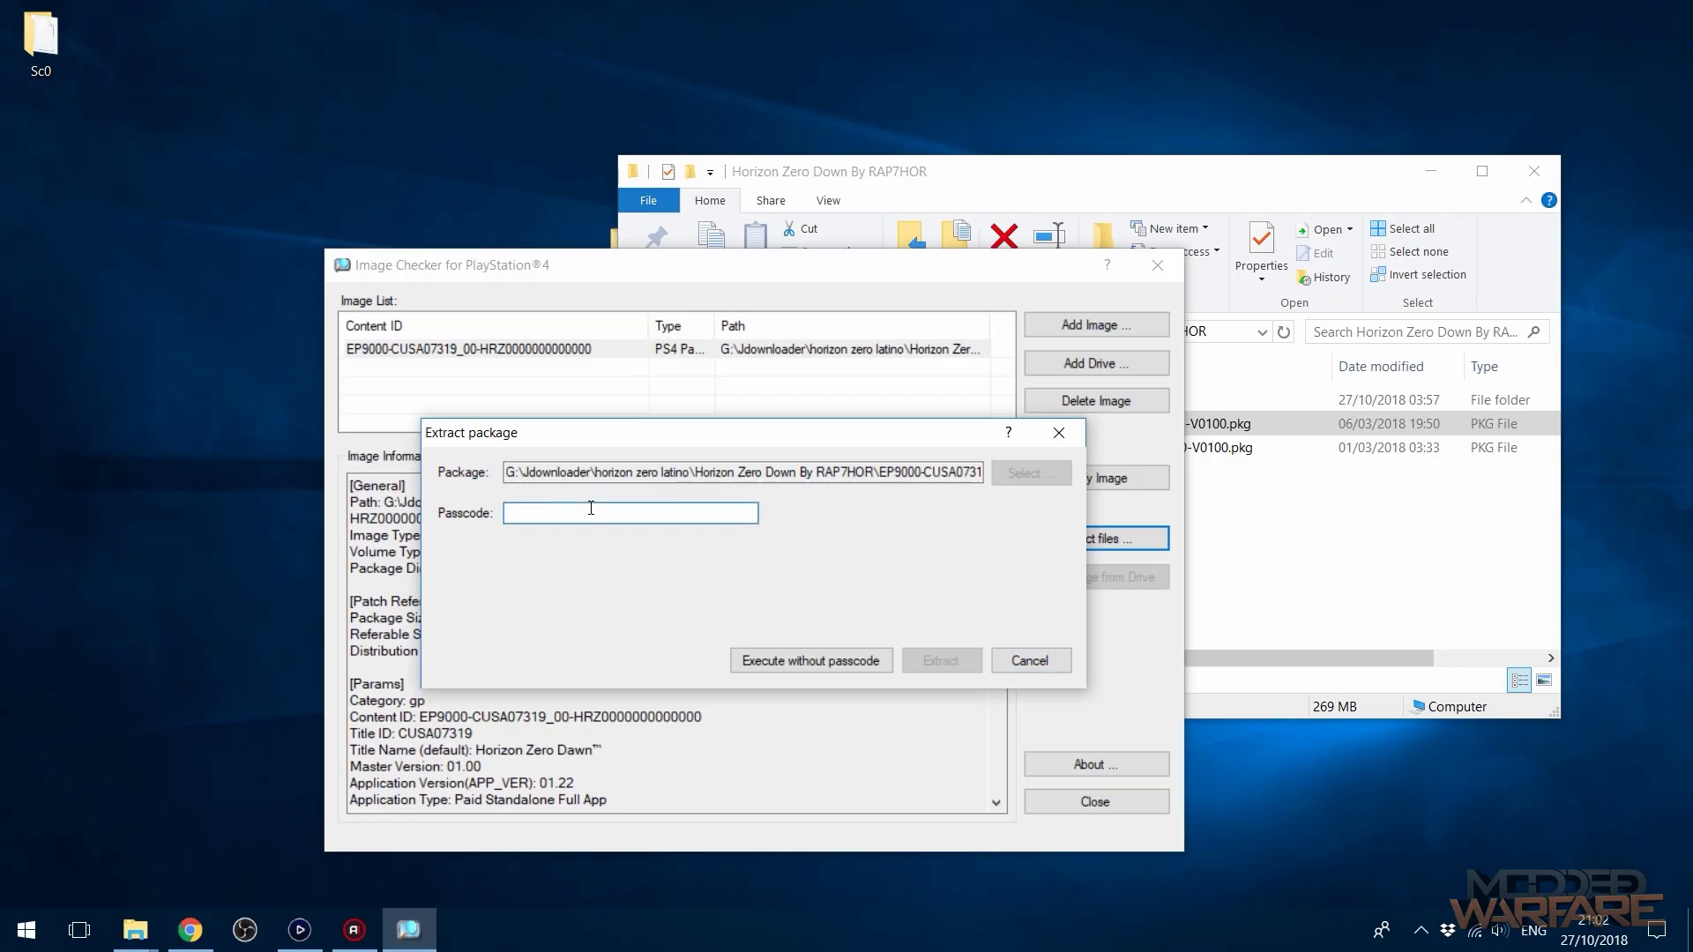
{"action": "type", "text": "0"}
{"action": "type", "text": "0000000000000000000000000000000"}
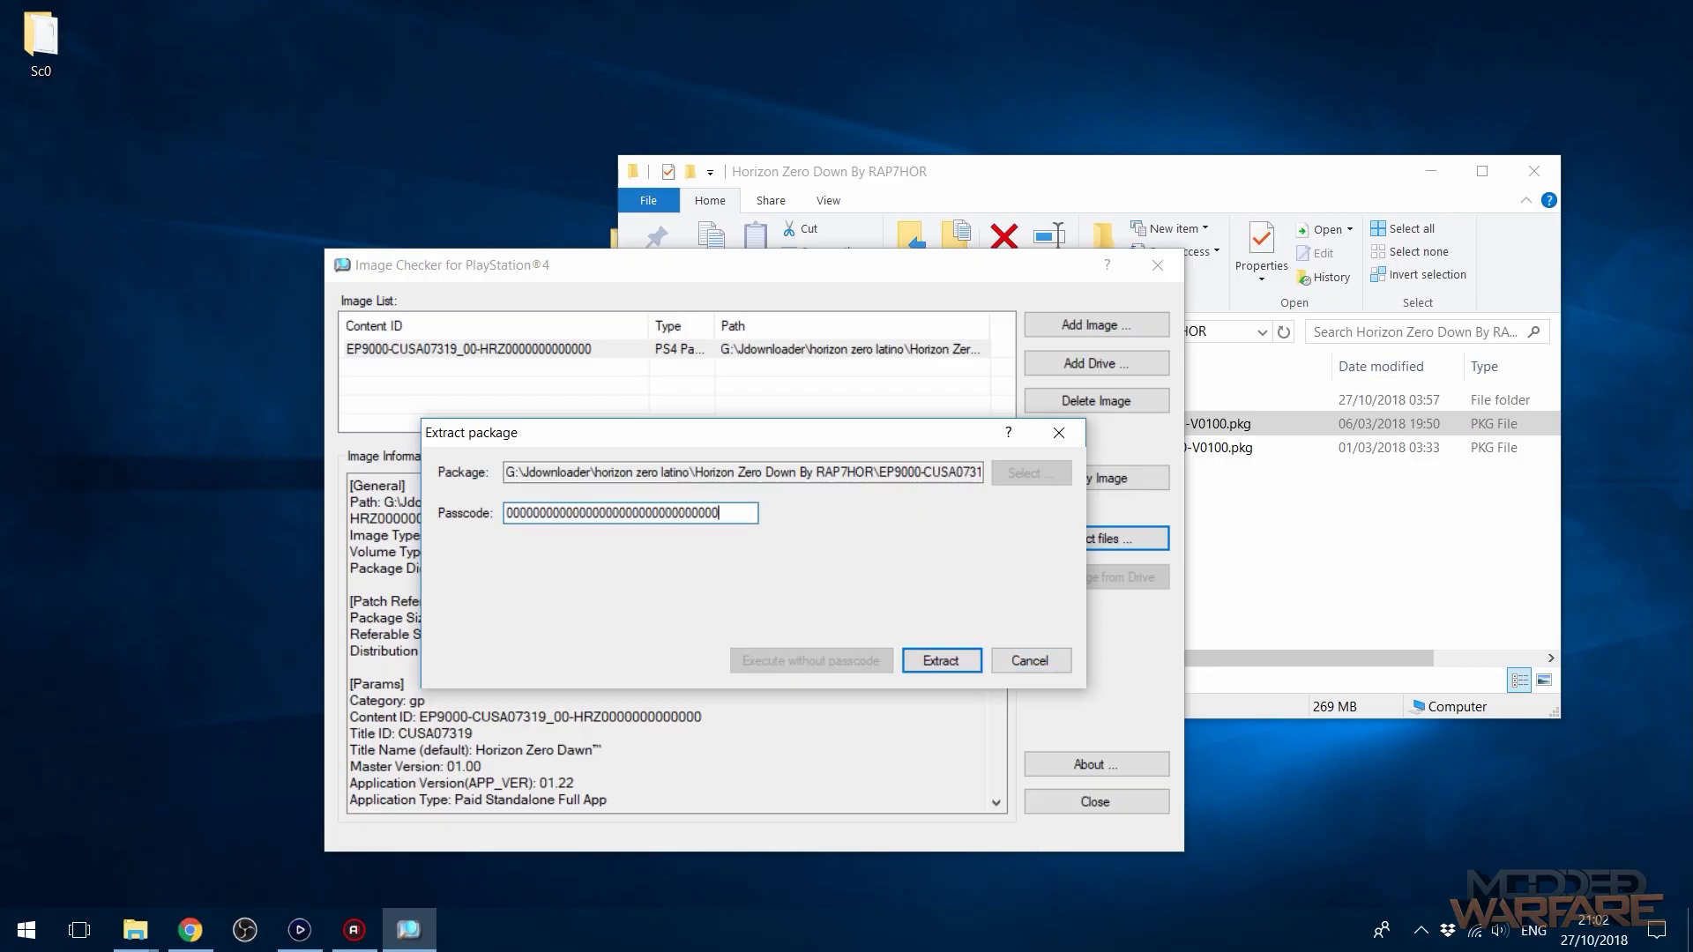
{"action": "left_click", "coordinate": [948, 662]}
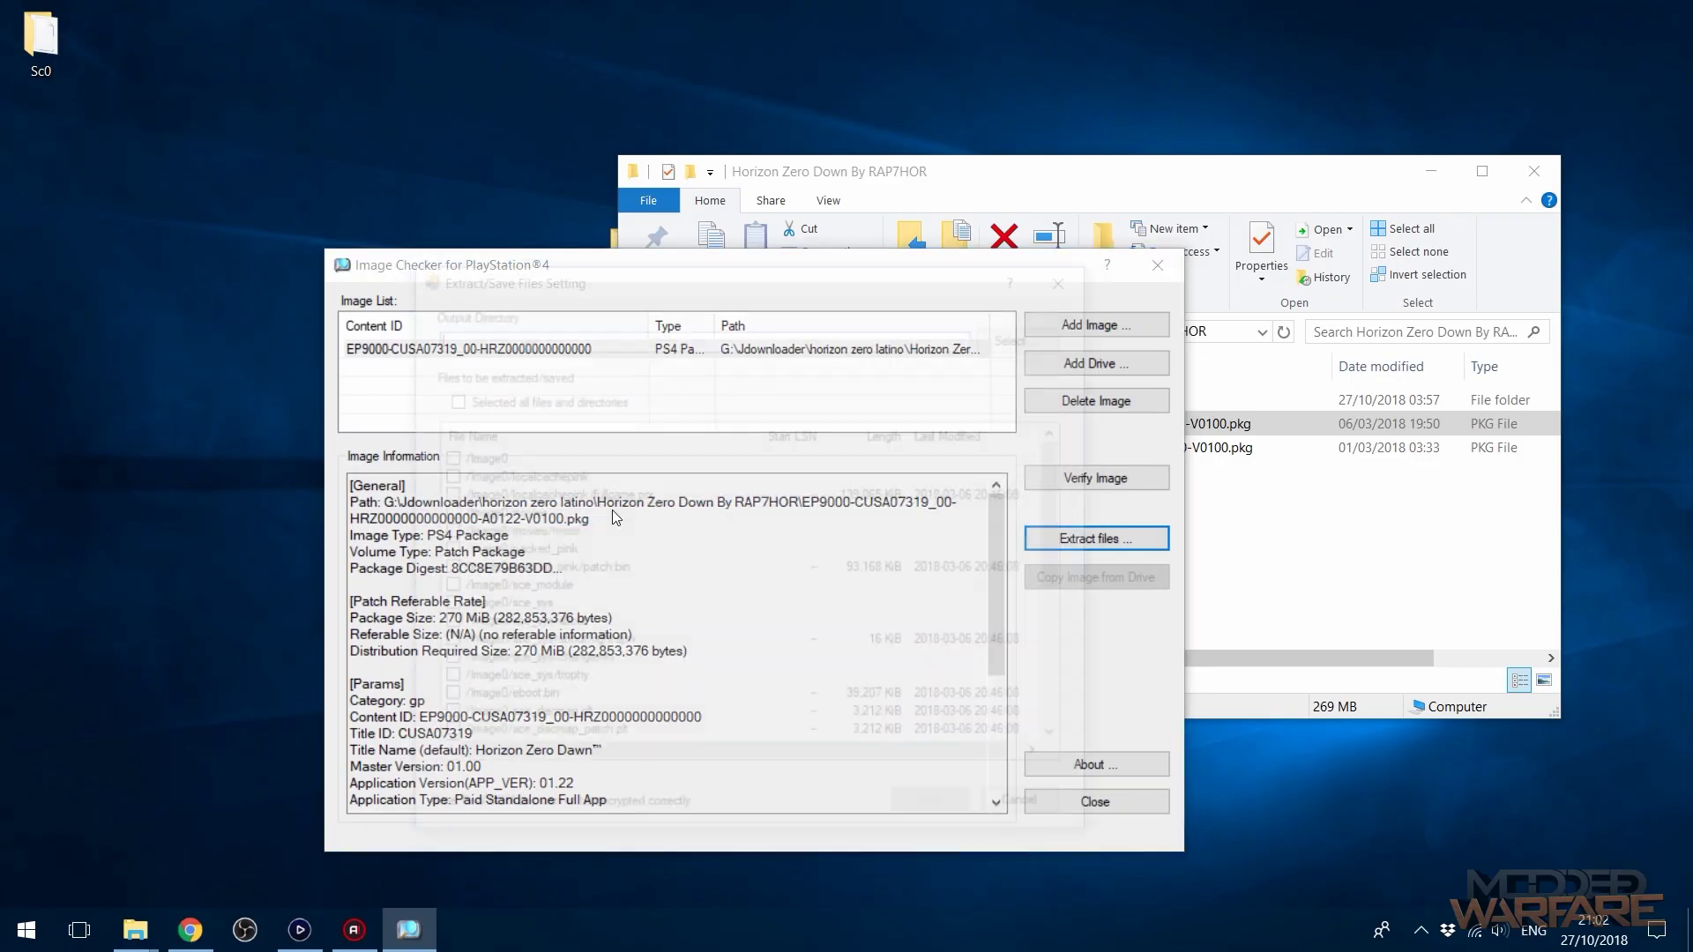
{"action": "left_click", "coordinate": [472, 401]}
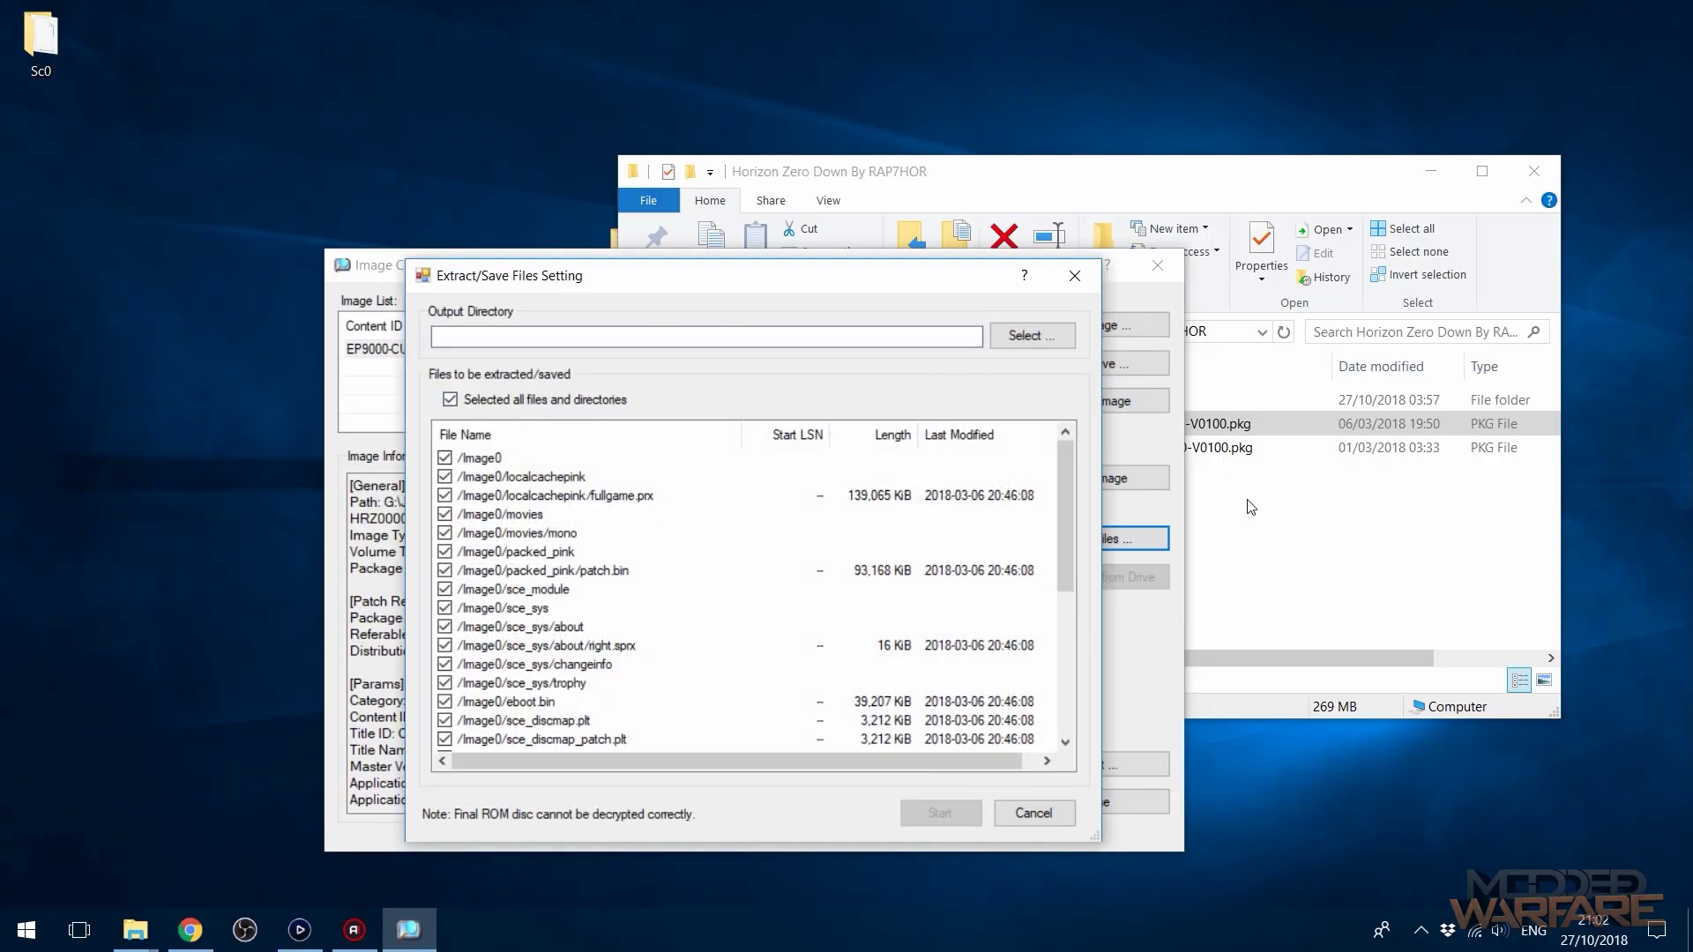
Create a folder named patch alongside the two Horizon Zero Dawn package files.
{"action": "left_click", "coordinate": [1279, 547]}
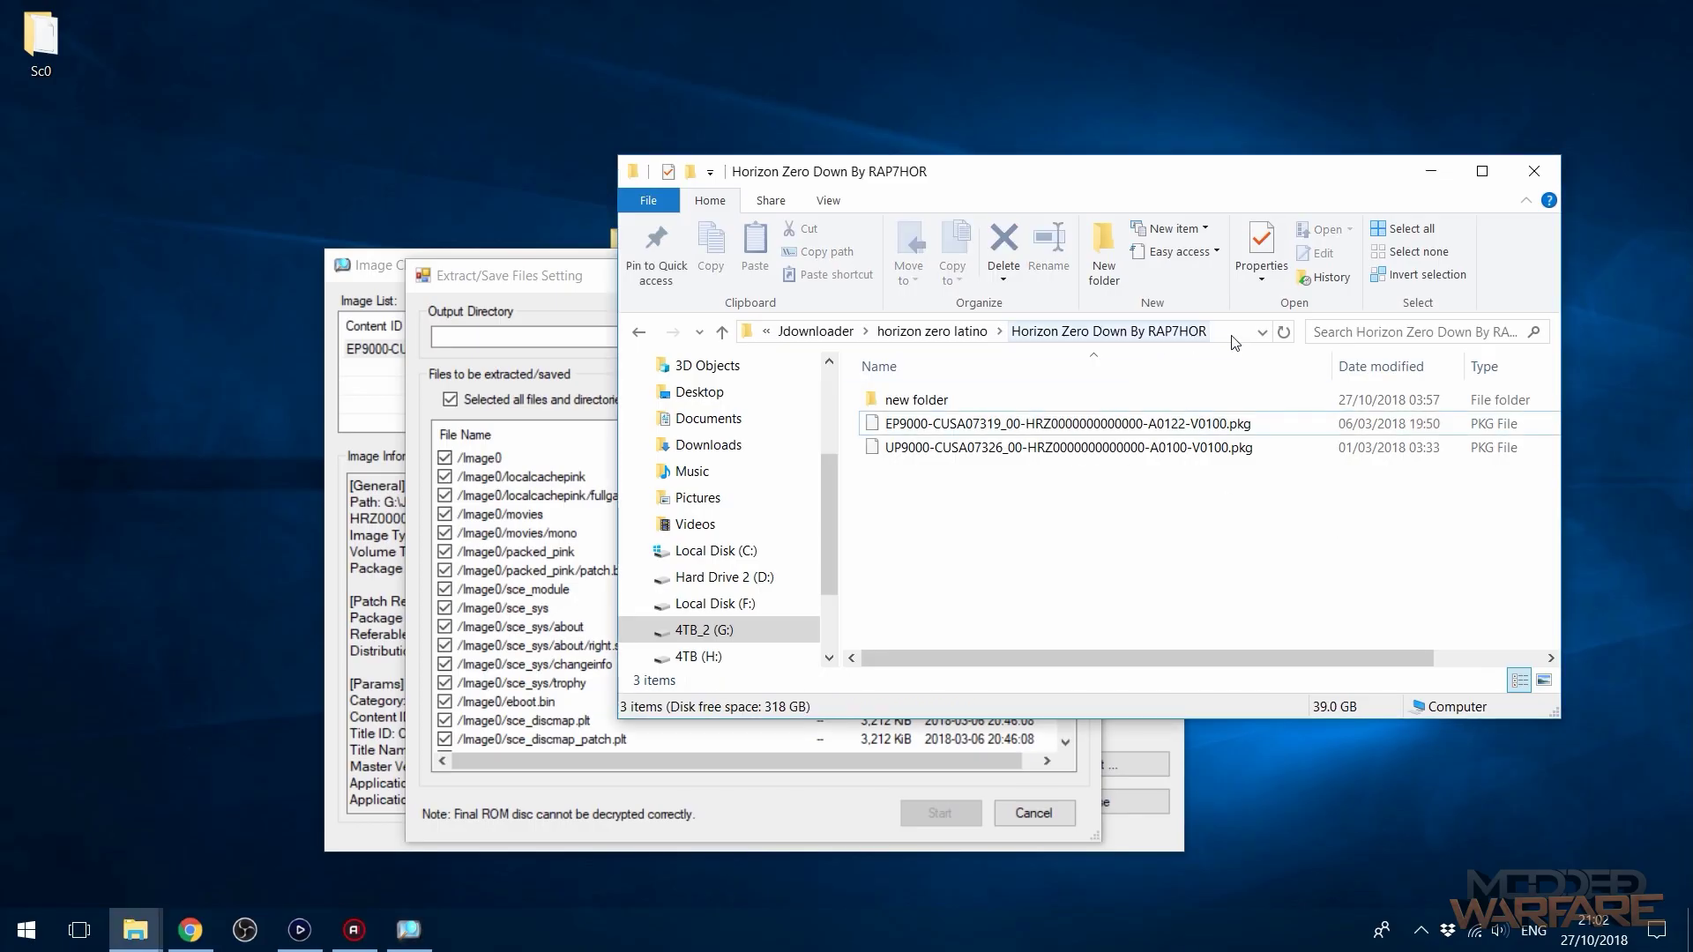
{"action": "right_click", "coordinate": [1064, 540]}
{"action": "mouse_move", "coordinate": [1129, 810]}
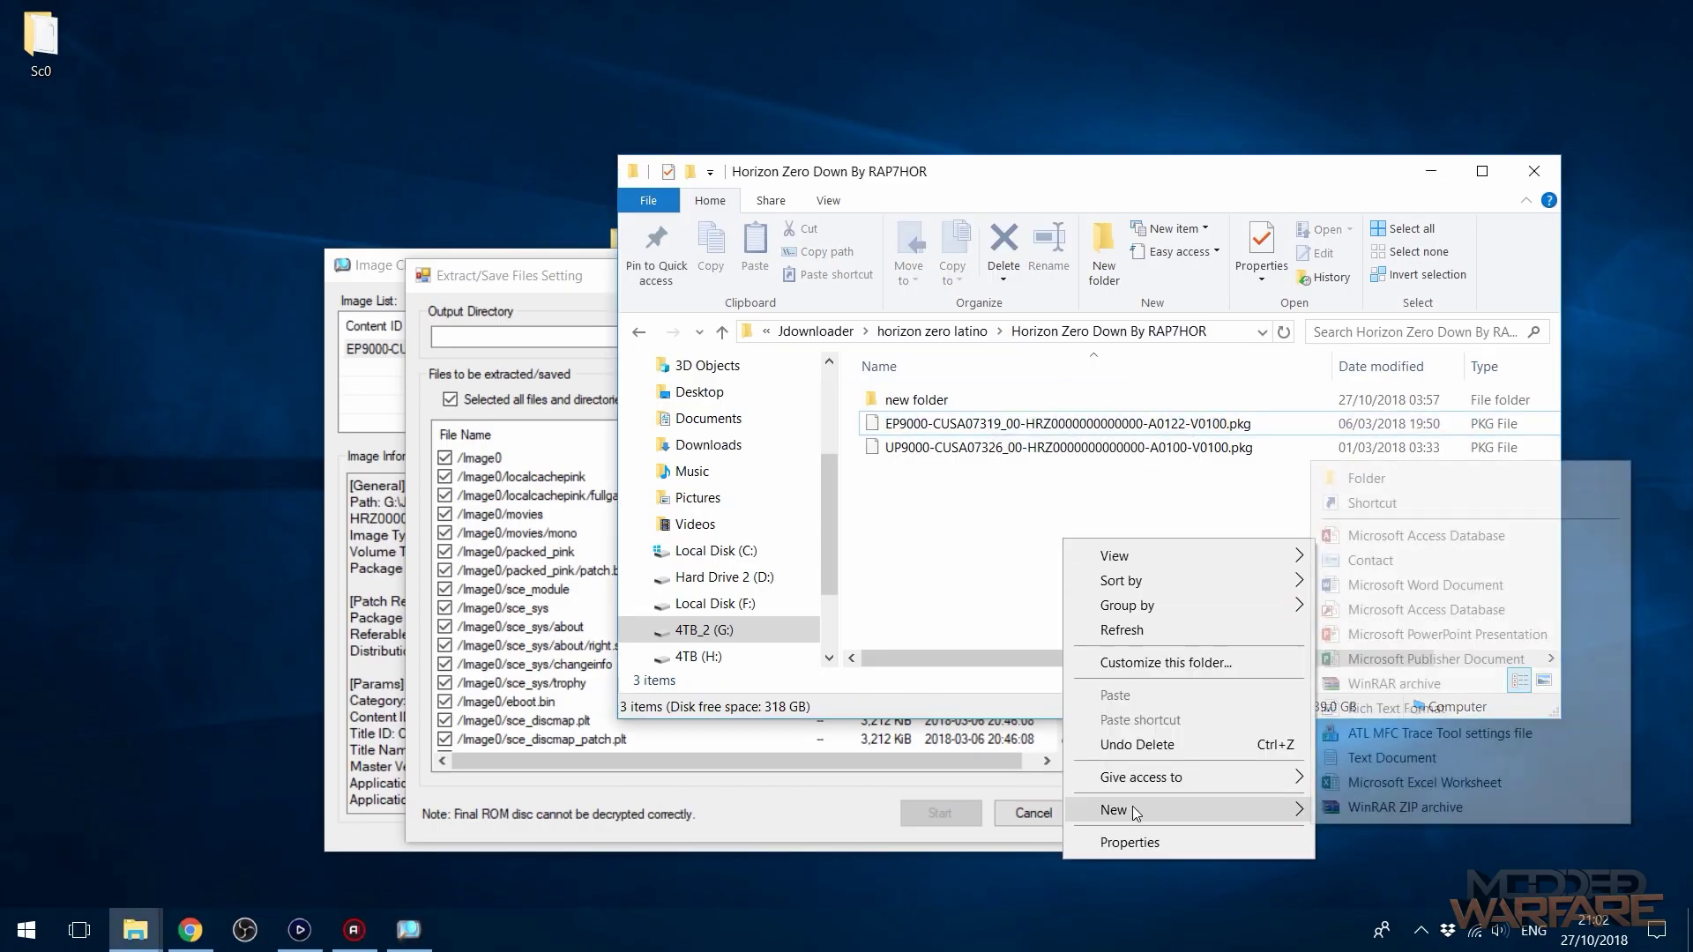
{"action": "left_click", "coordinate": [1401, 476]}
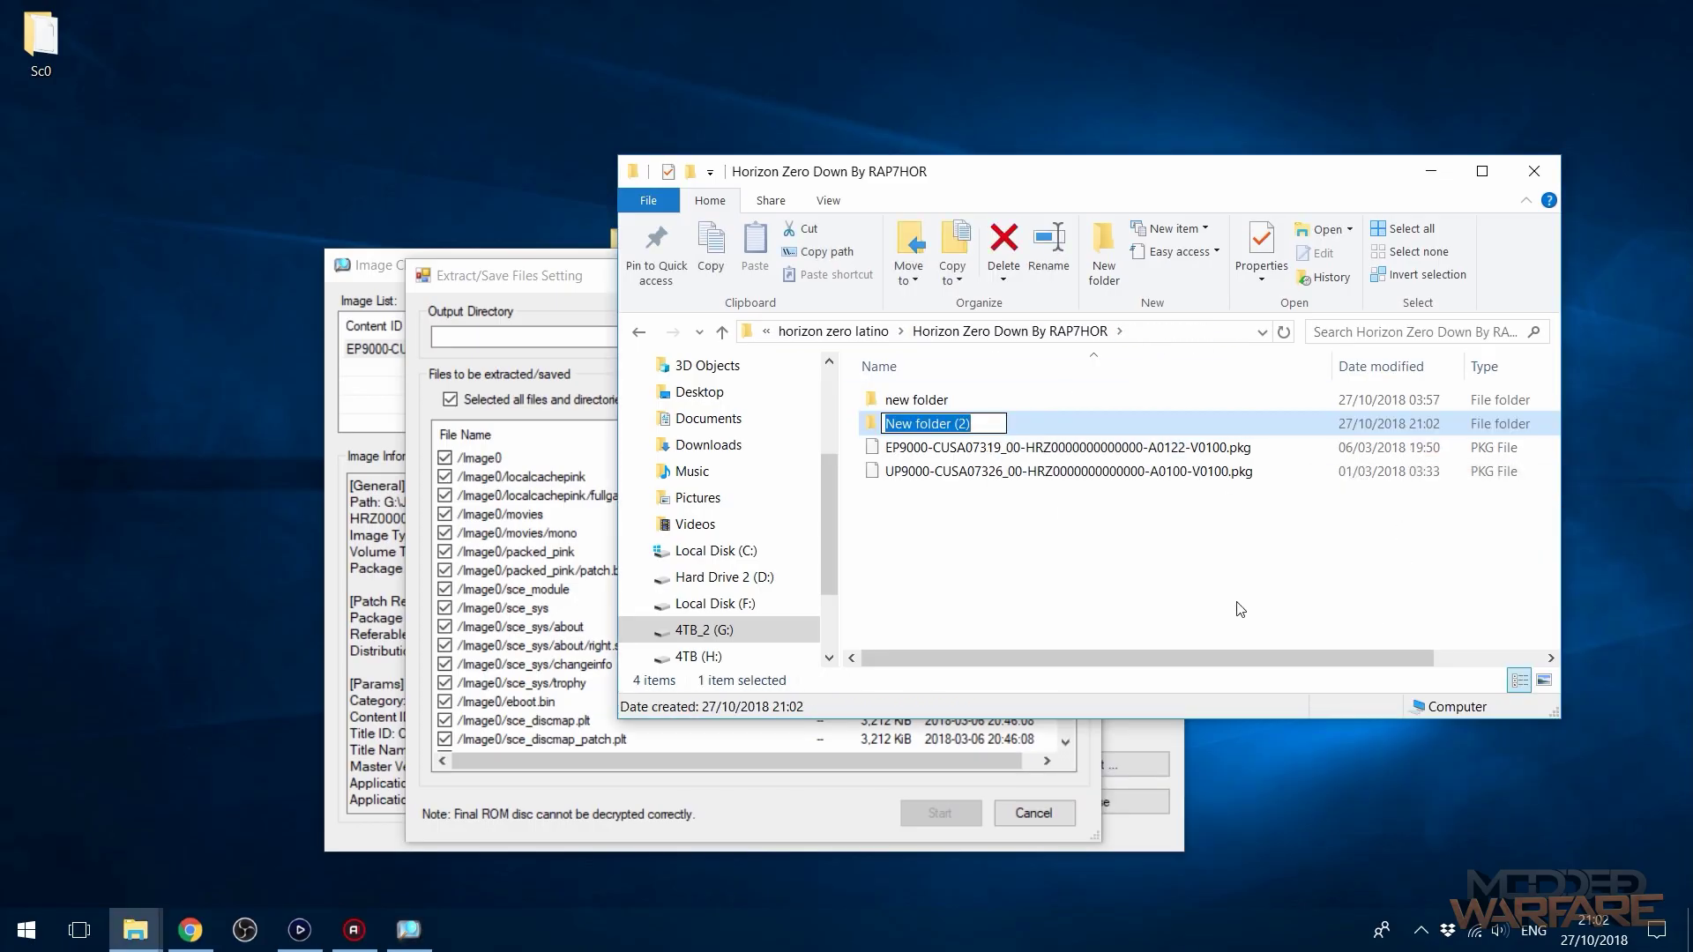
{"action": "type", "text": "patc"}
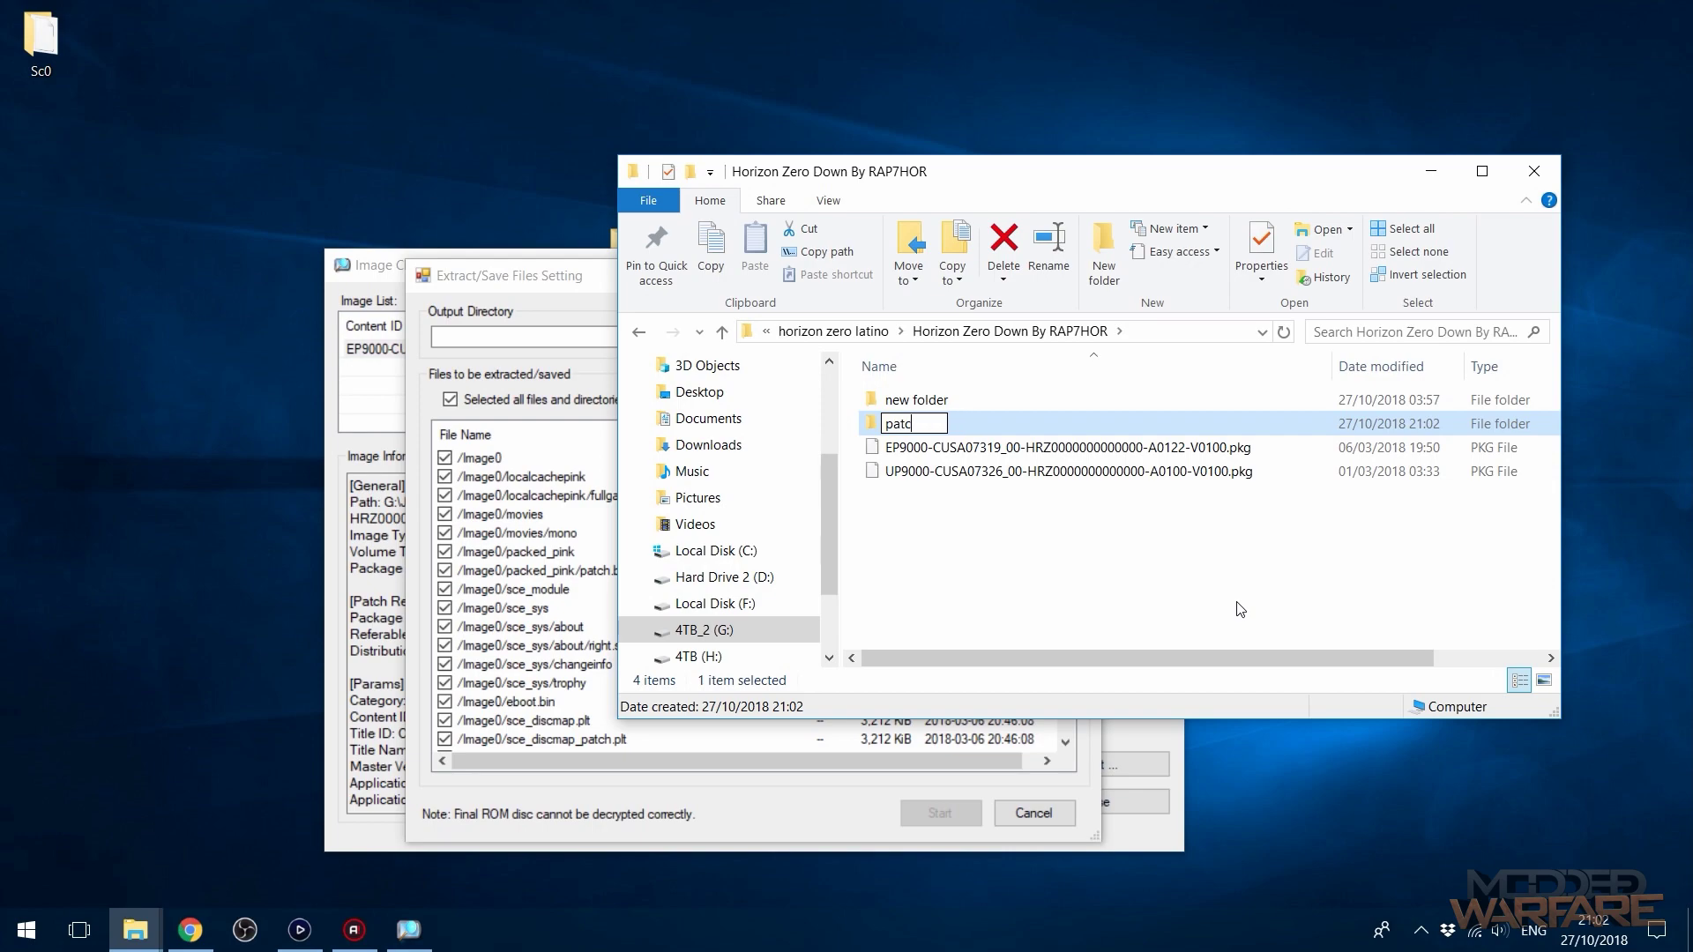
{"action": "type", "text": "h"}
{"action": "key", "text": "Return"}
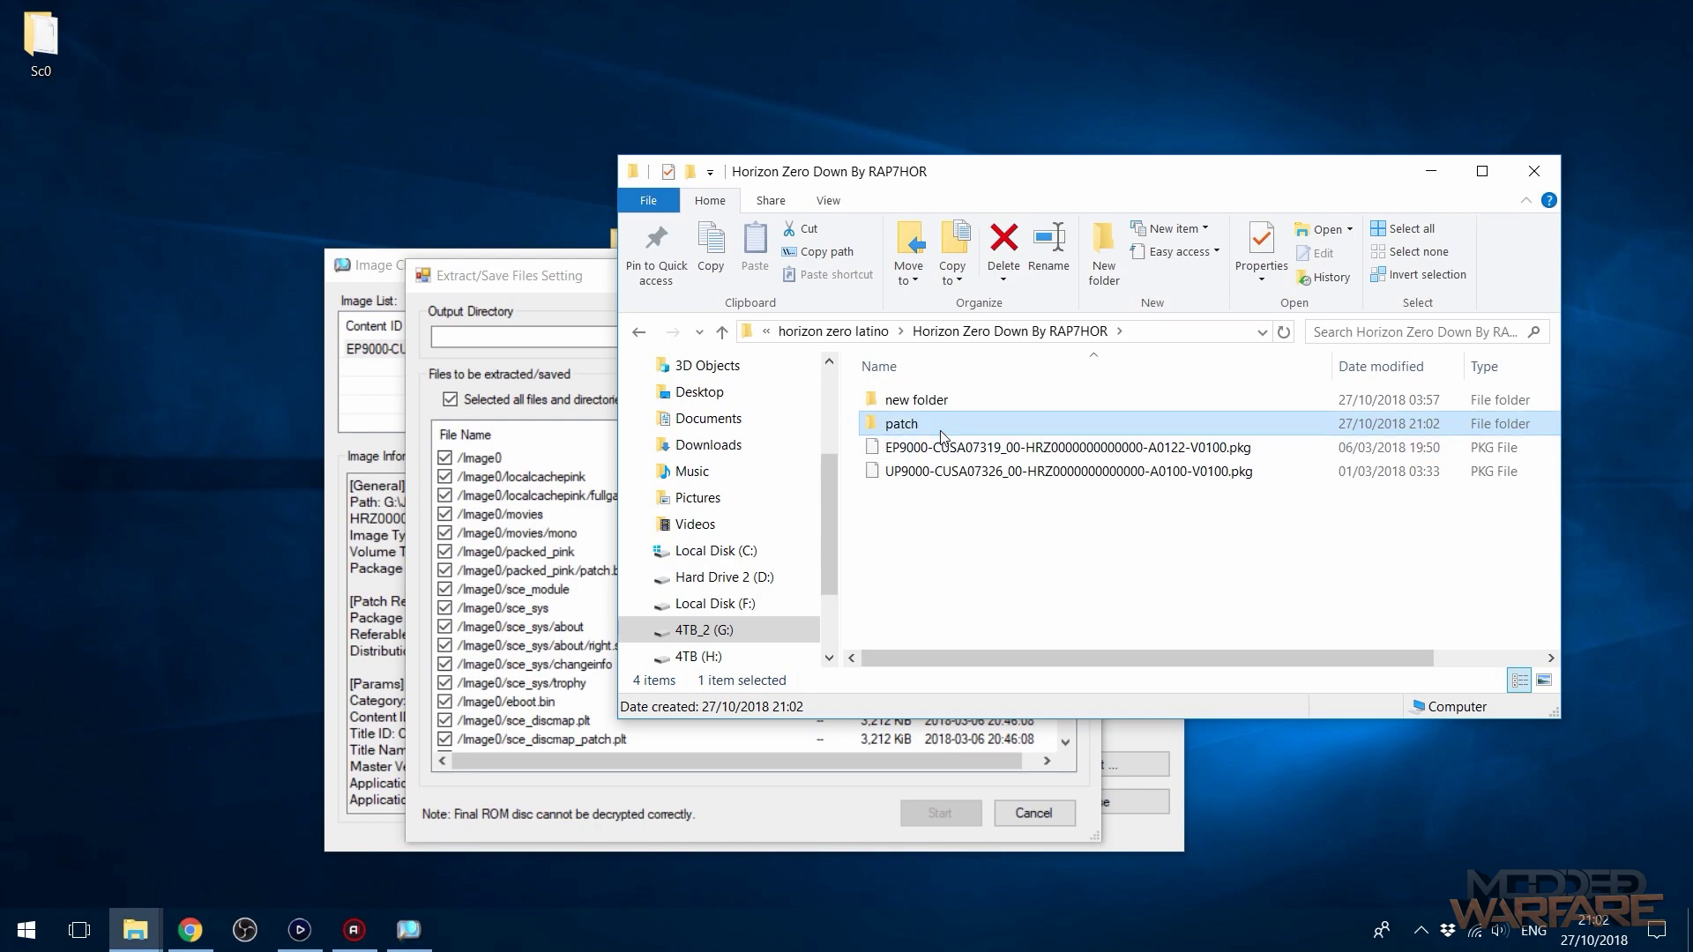
Open the patch folder and copy its path into the extraction's output directory.
{"action": "double_click", "coordinate": [1085, 427]}
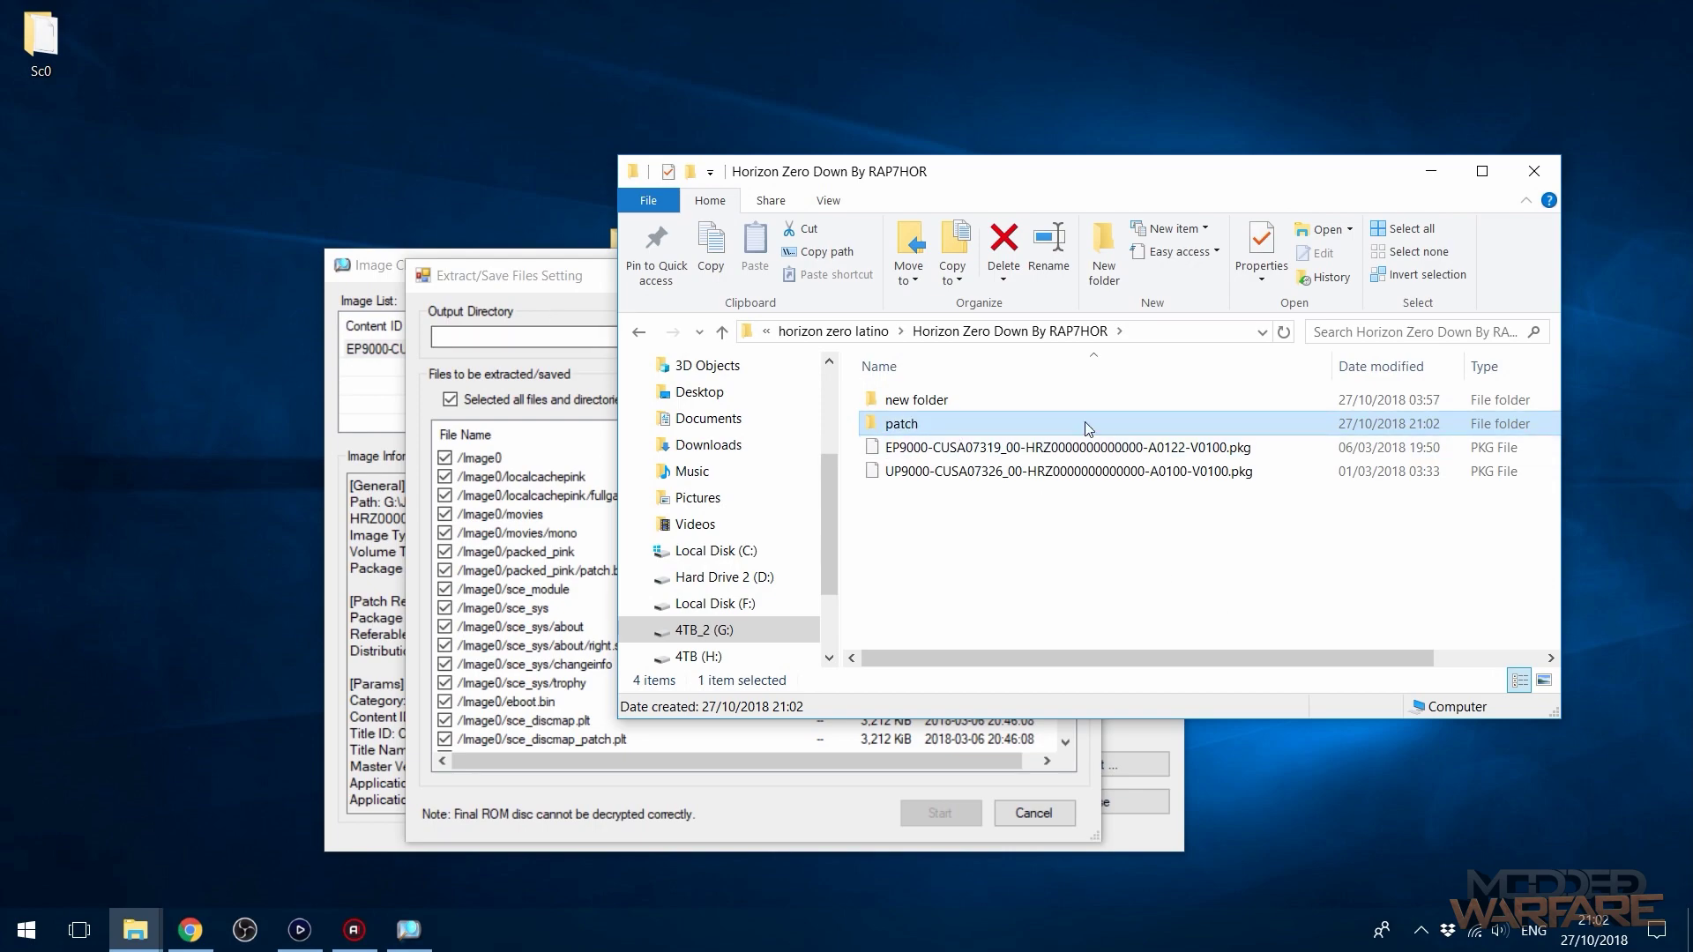
{"action": "left_click", "coordinate": [1197, 332]}
{"action": "key", "text": "ctrl+c"}
{"action": "left_click", "coordinate": [568, 360]}
{"action": "key", "text": "ctrl+v"}
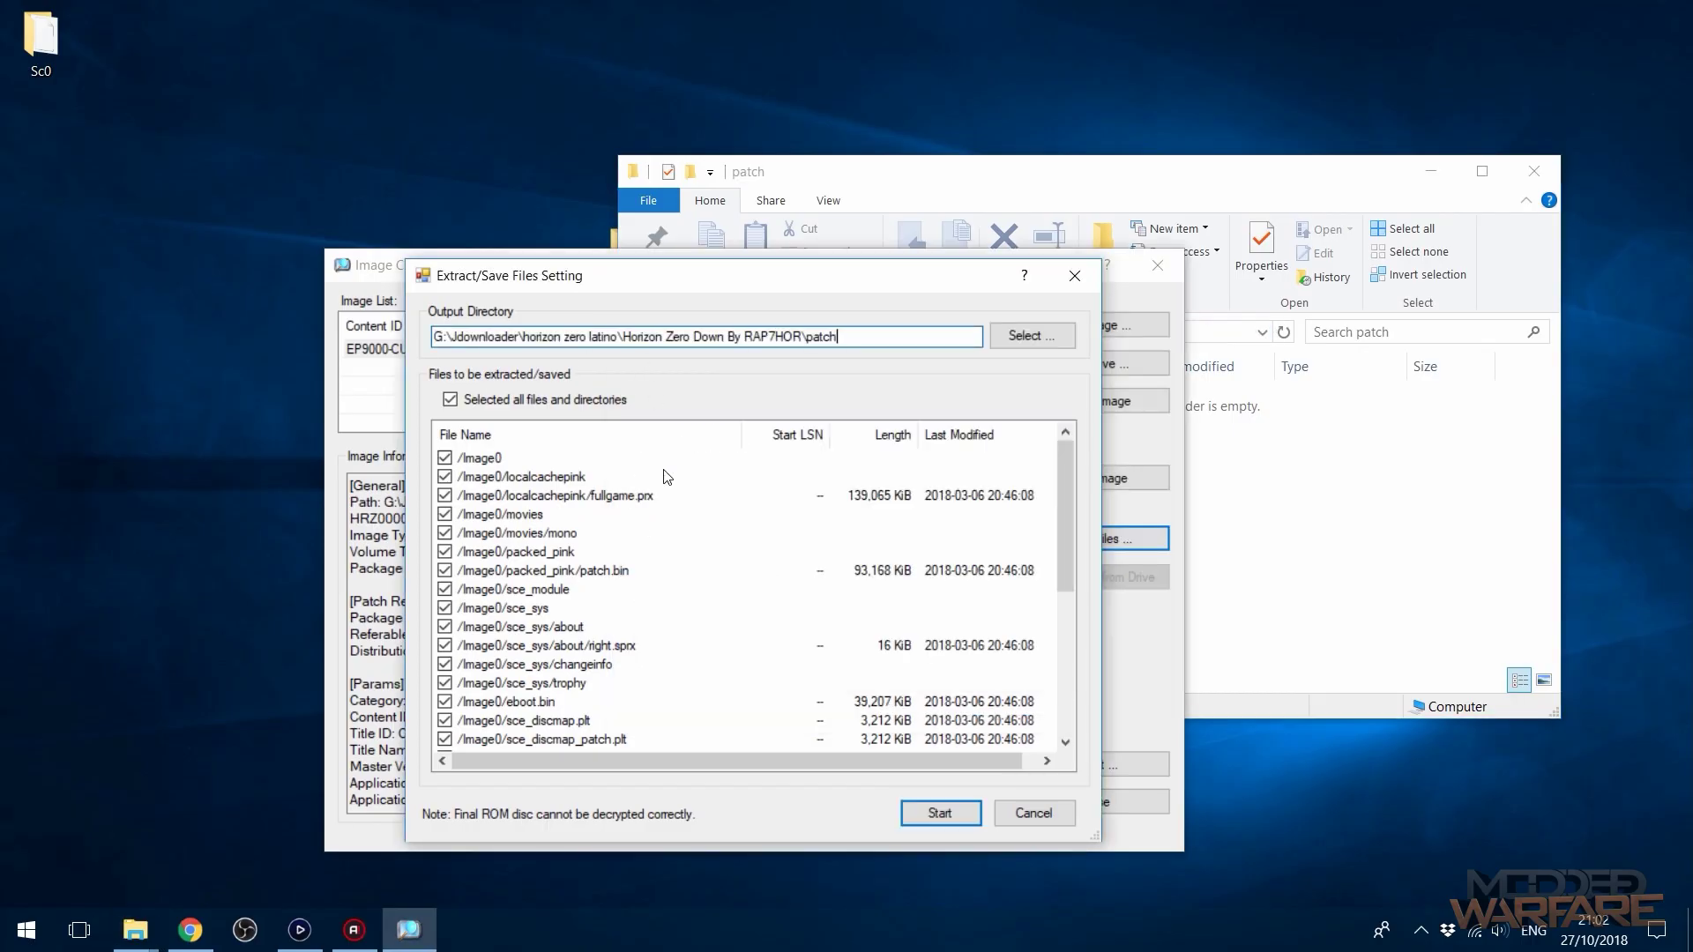
Extract all the update package's files into the patch folder and close Image Checker.
{"action": "left_click", "coordinate": [928, 814]}
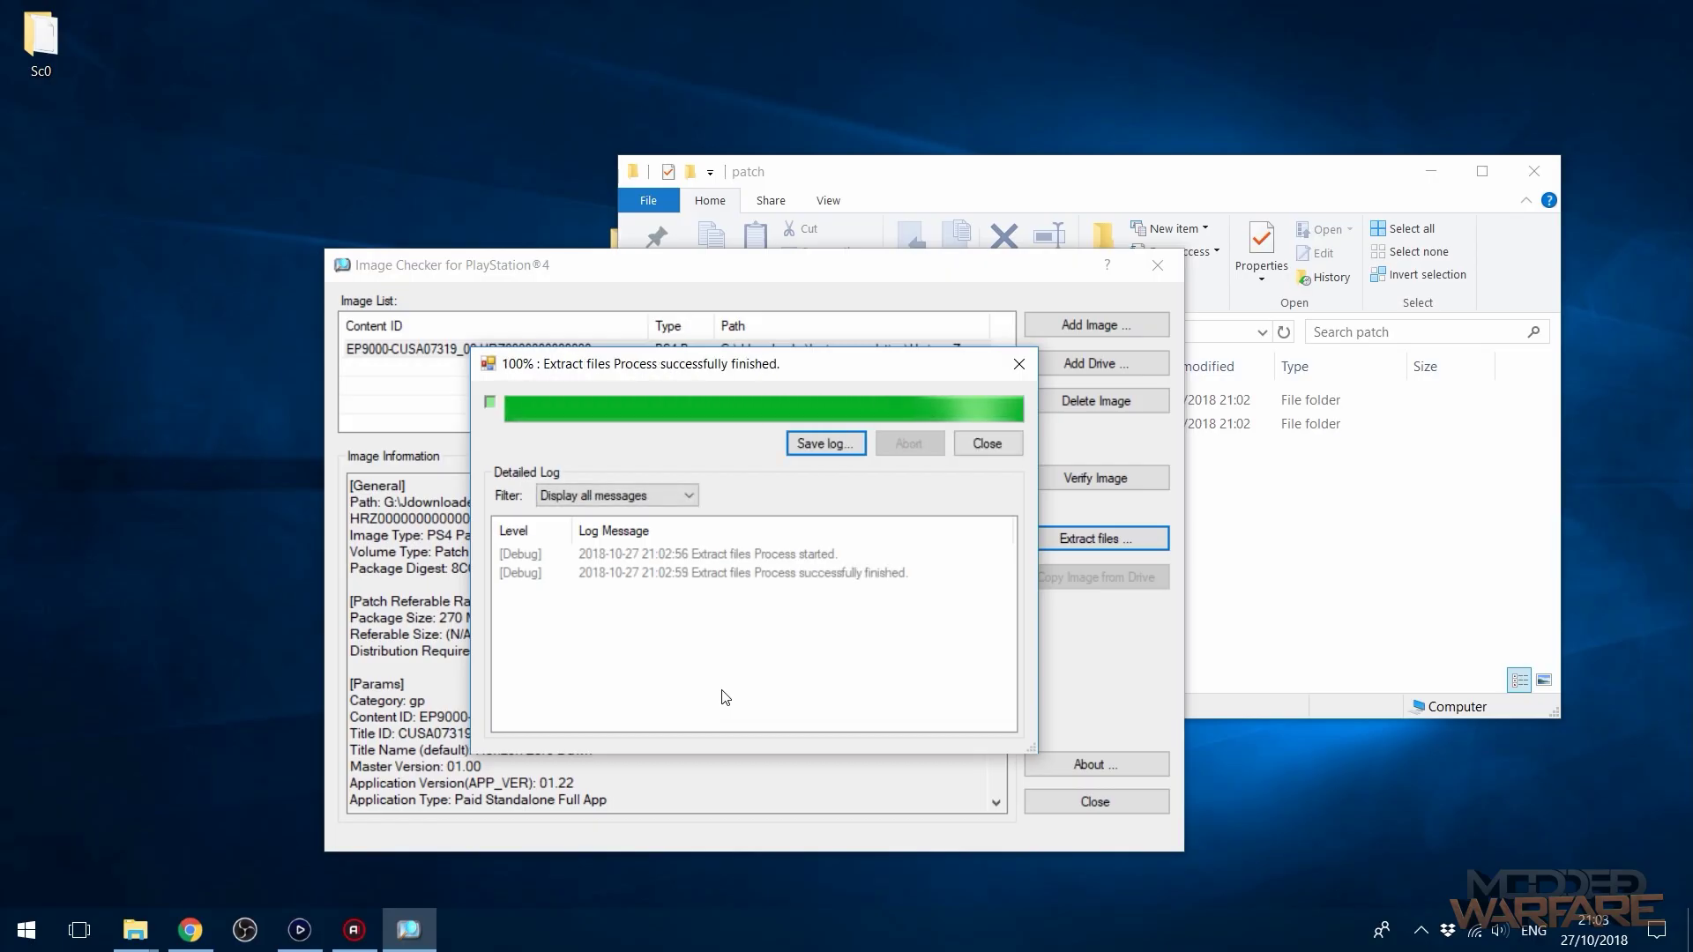
{"action": "left_click", "coordinate": [1001, 445]}
{"action": "left_click_drag", "start_coordinate": [1004, 274], "coordinate": [957, 275]}
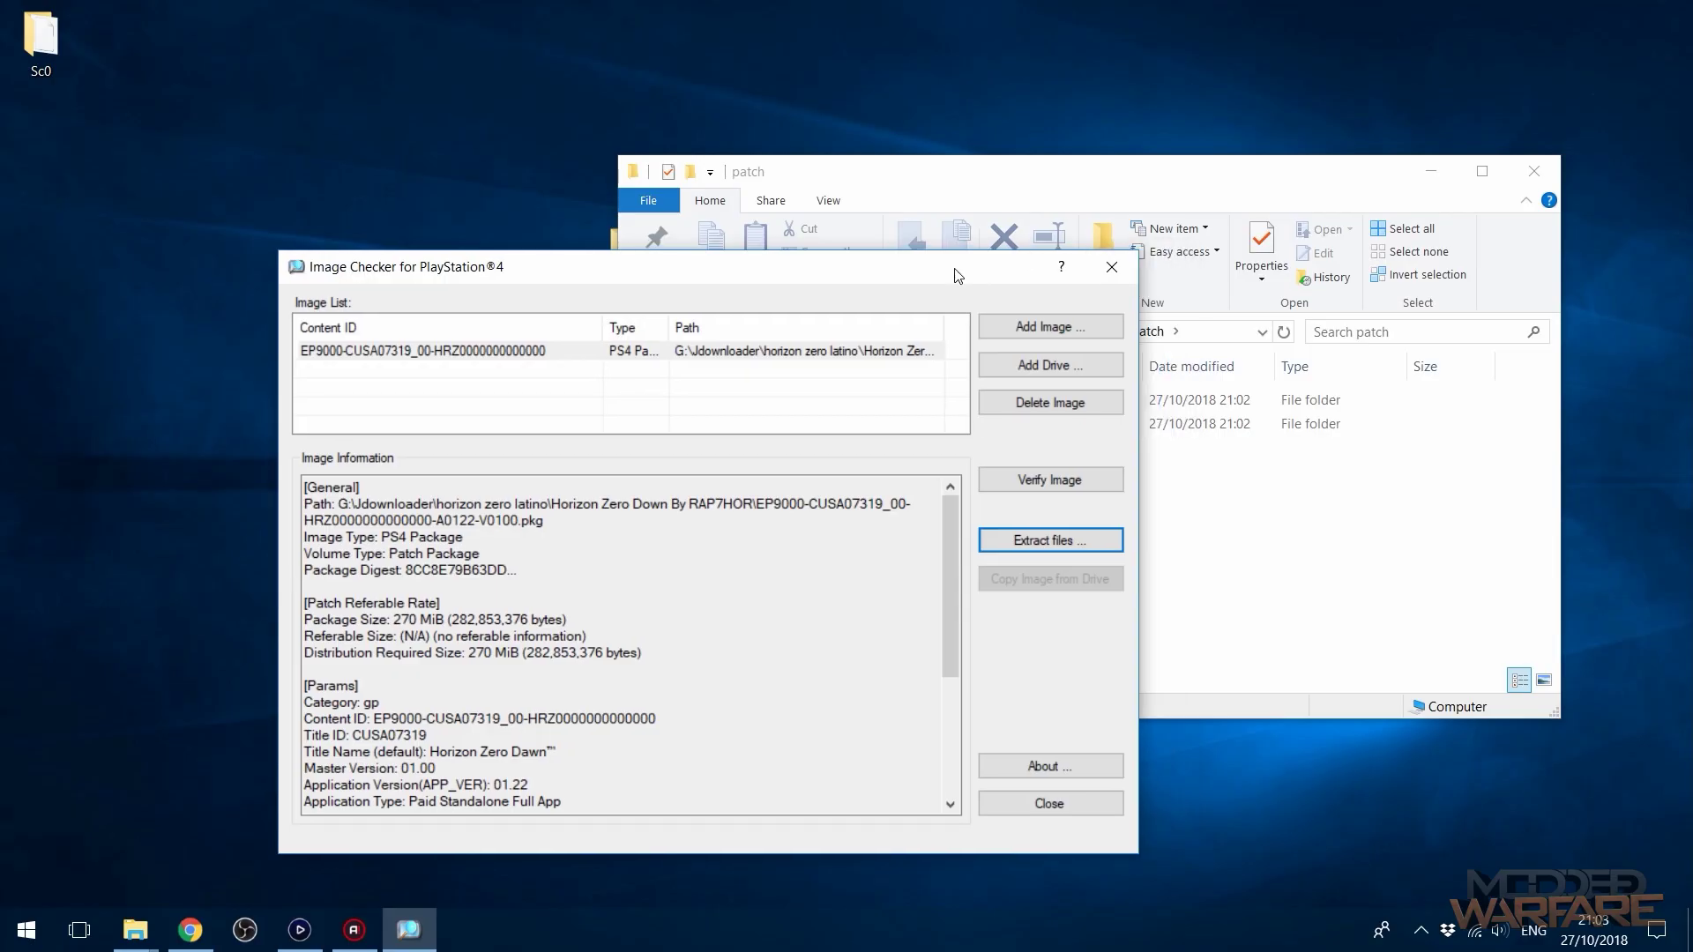
{"action": "left_click", "coordinate": [1111, 266]}
Copy everything from the extracted patch's Sc0 folder into Image0's sce_sys folder.
{"action": "left_click", "coordinate": [926, 429]}
{"action": "double_click", "coordinate": [925, 428]}
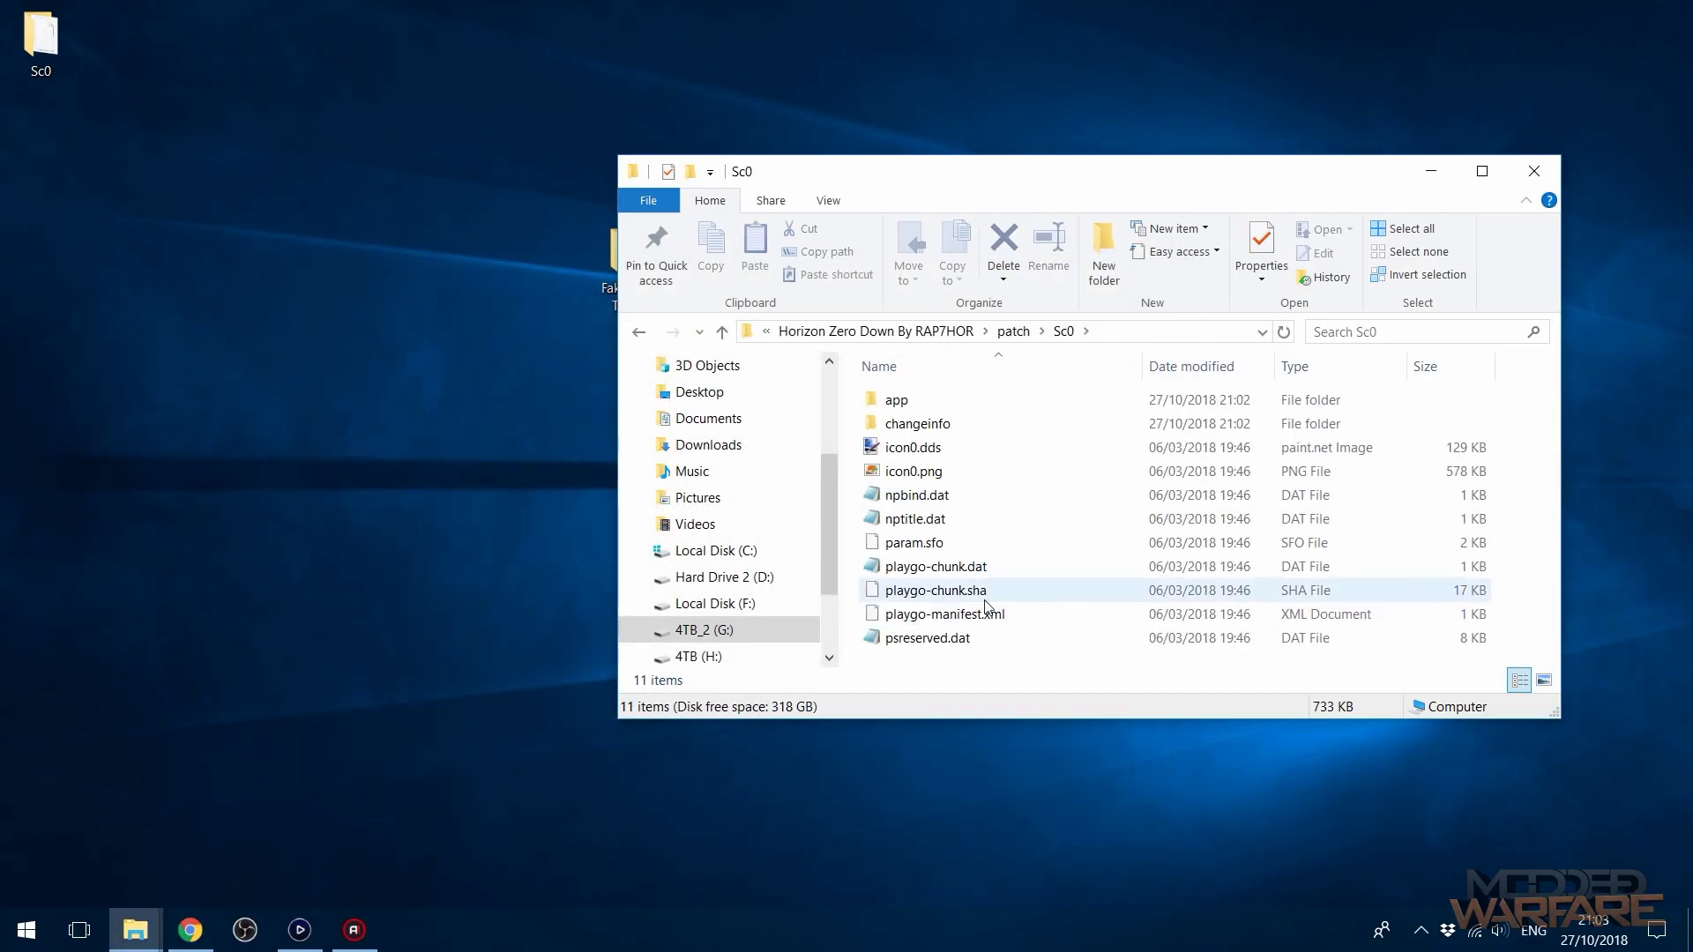
{"action": "left_click_drag", "start_coordinate": [975, 673], "coordinate": [1102, 317]}
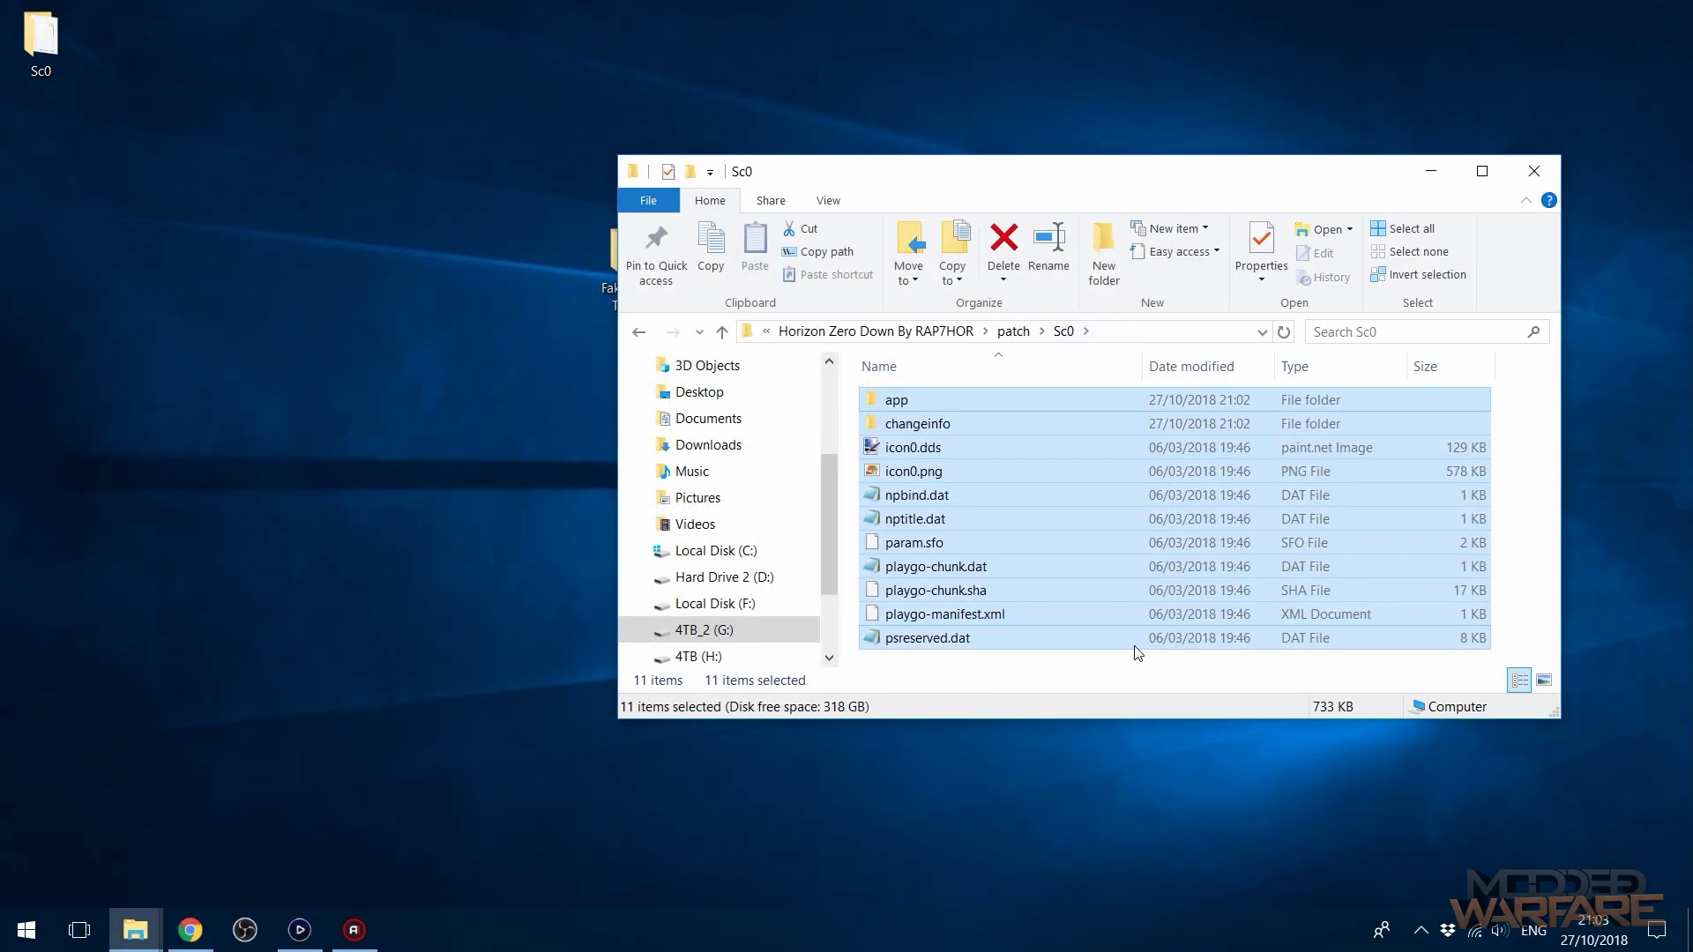
{"action": "key", "text": "ctrl+c"}
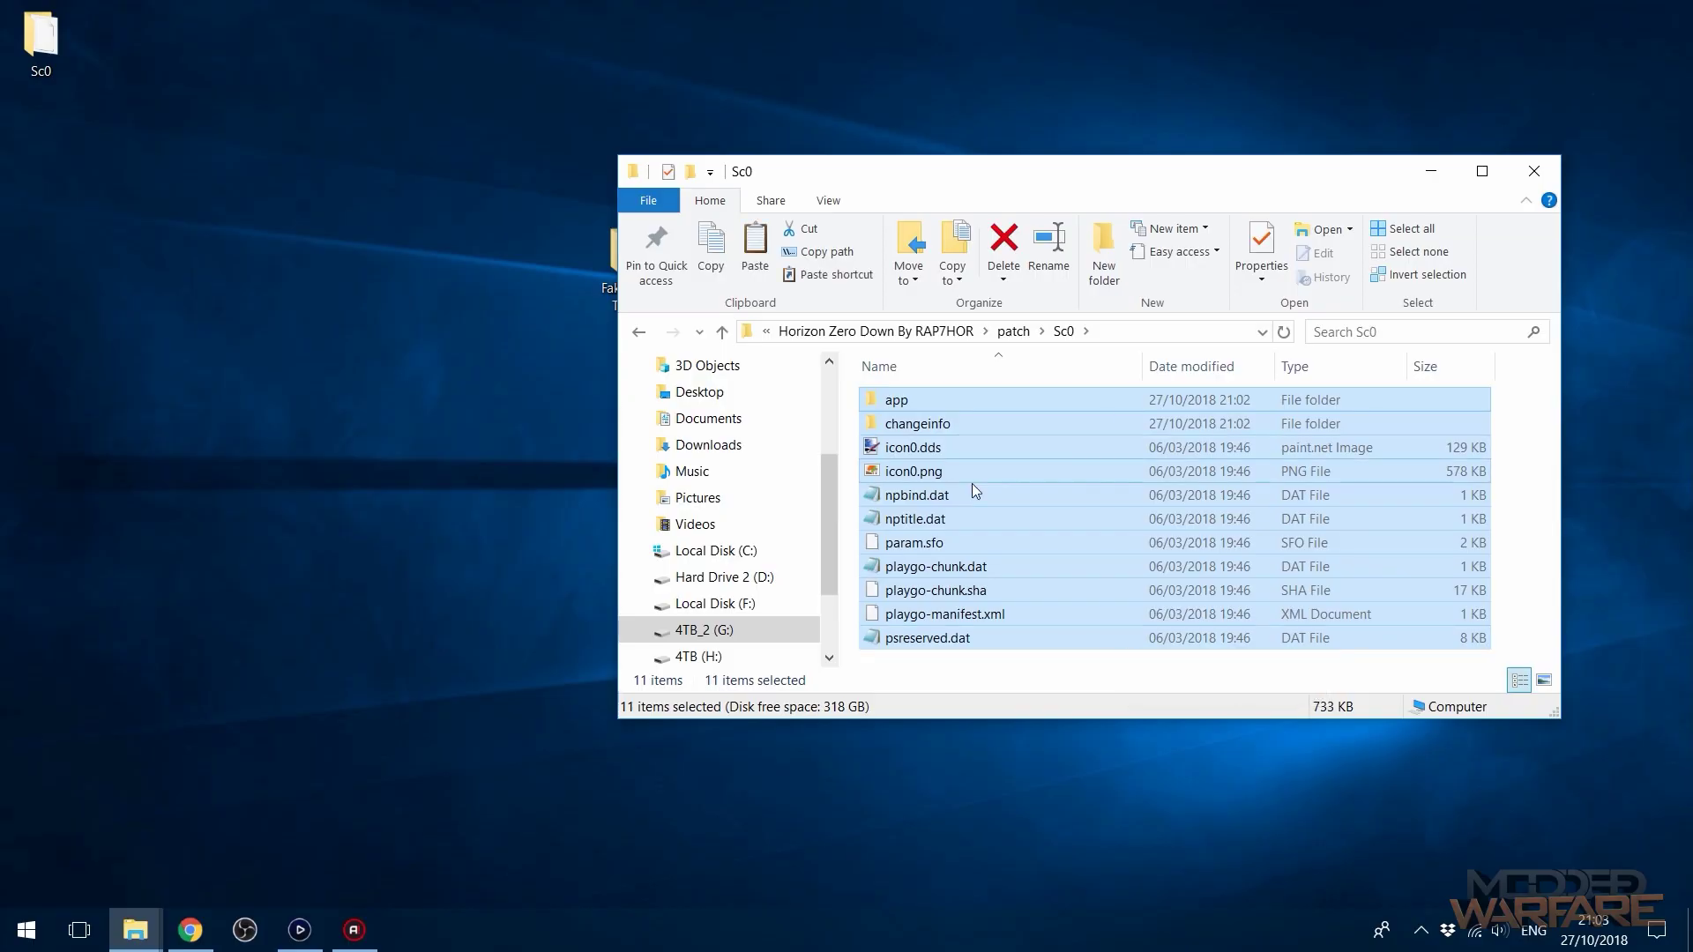
{"action": "key", "text": "BackSpace"}
{"action": "double_click", "coordinate": [913, 400]}
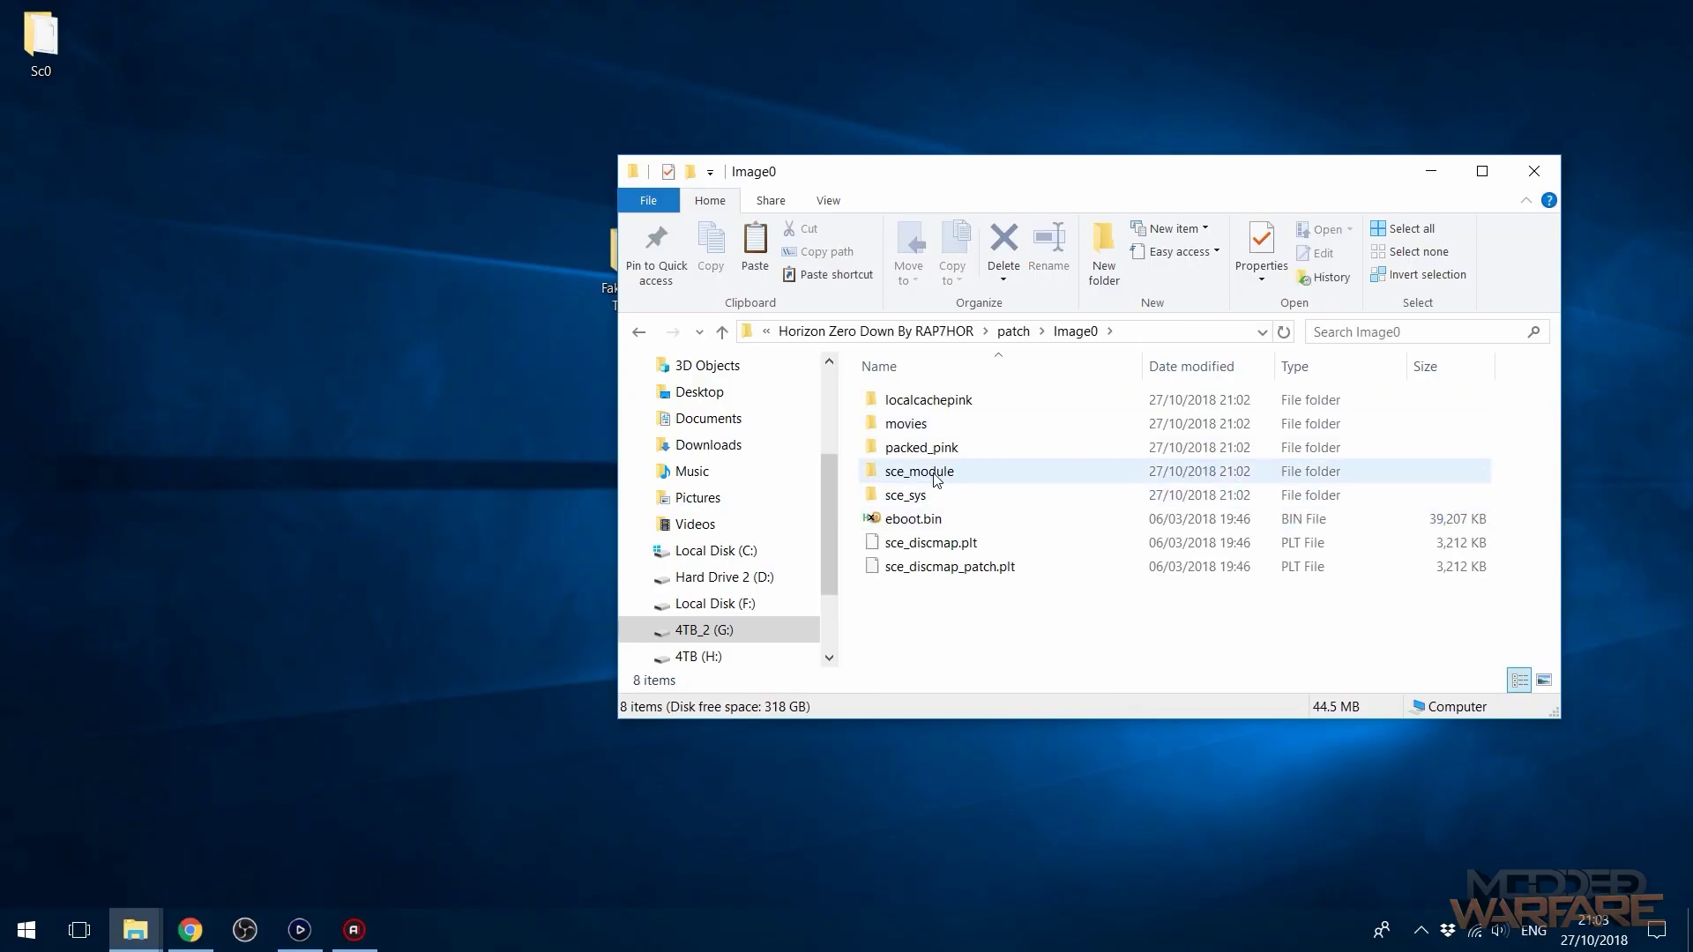
{"action": "double_click", "coordinate": [921, 496]}
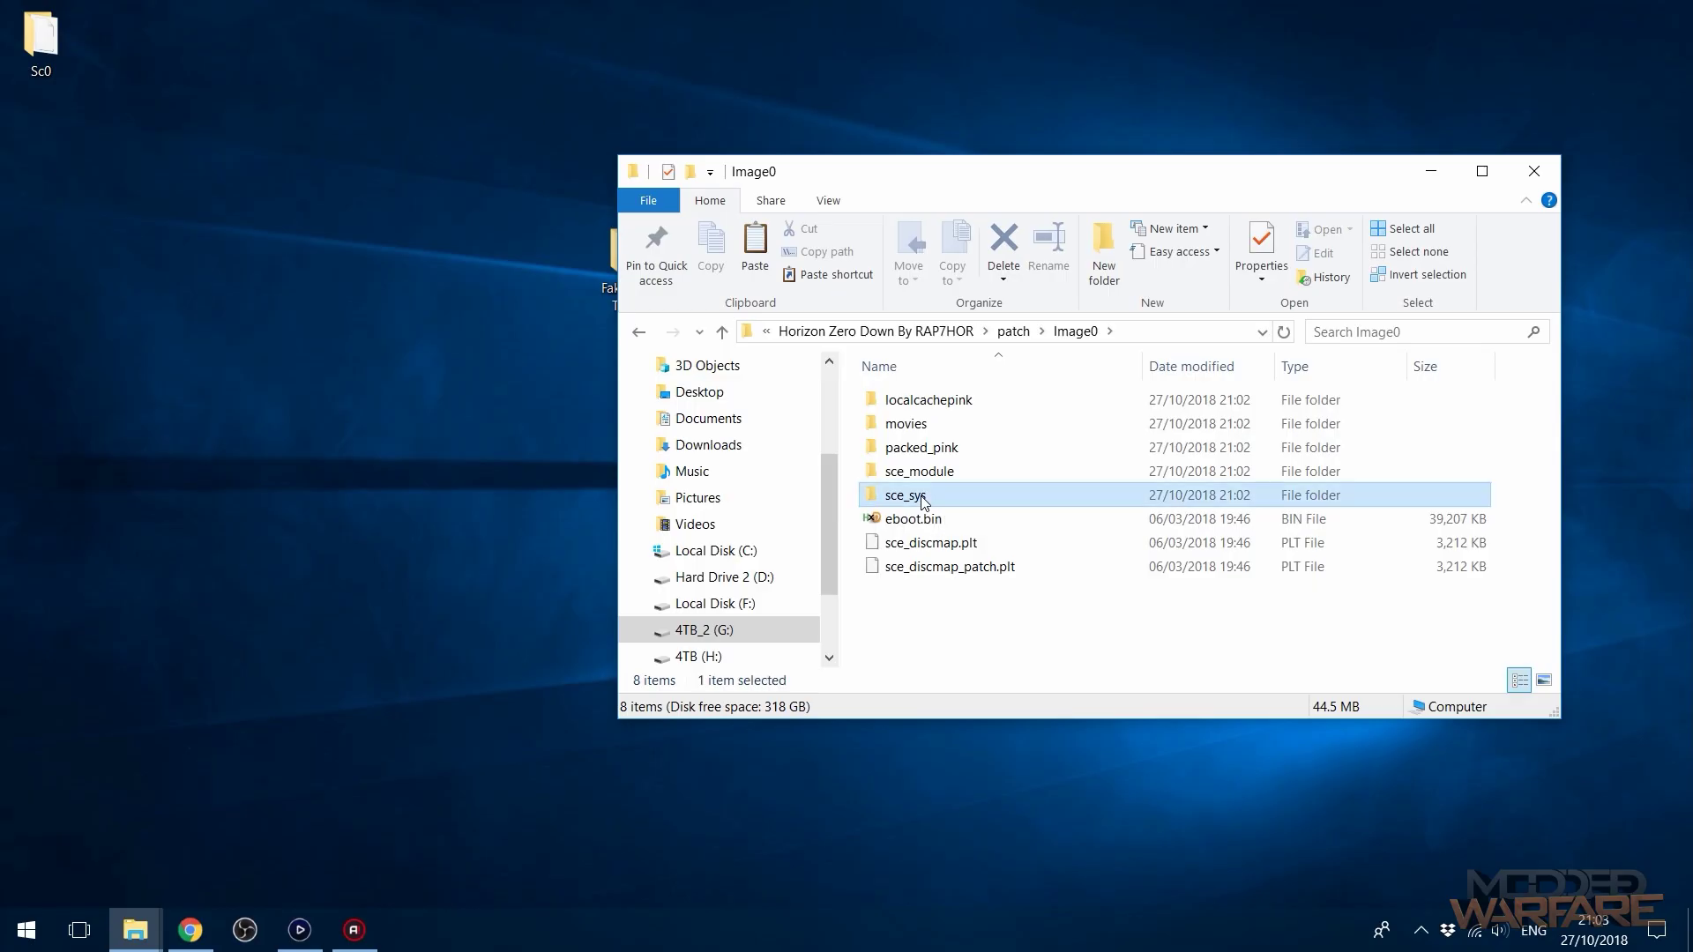
{"action": "key", "text": "ctrl+v"}
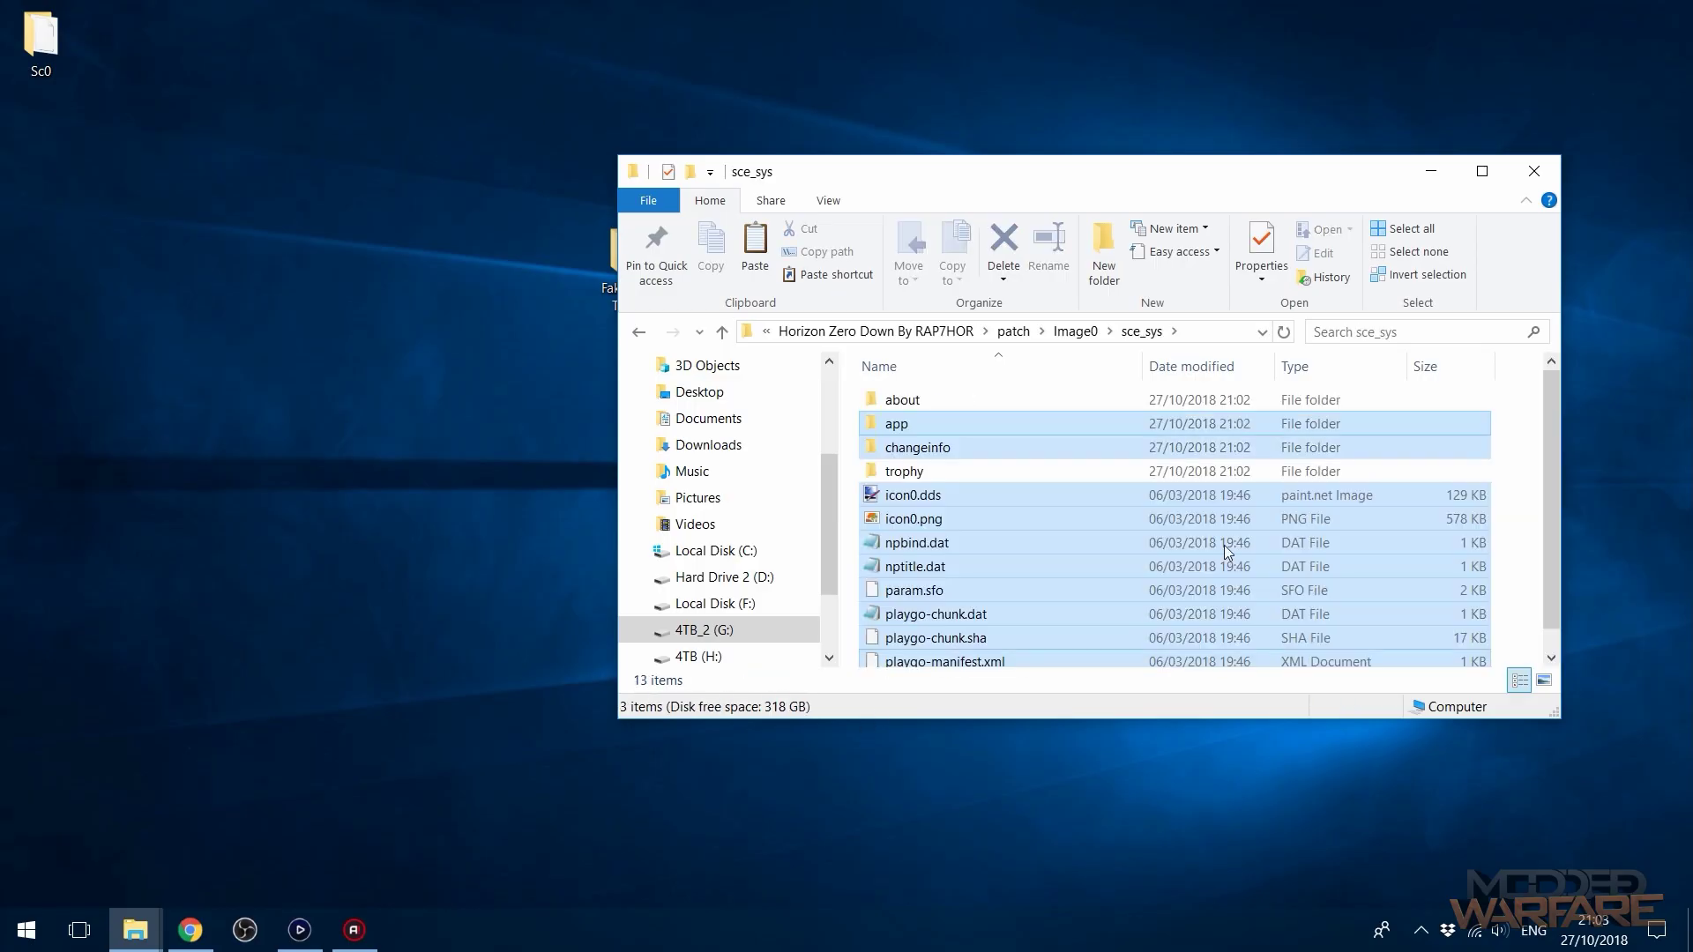
Return to the patch folder and delete its Sc0 folder.
{"action": "left_click", "coordinate": [1080, 332]}
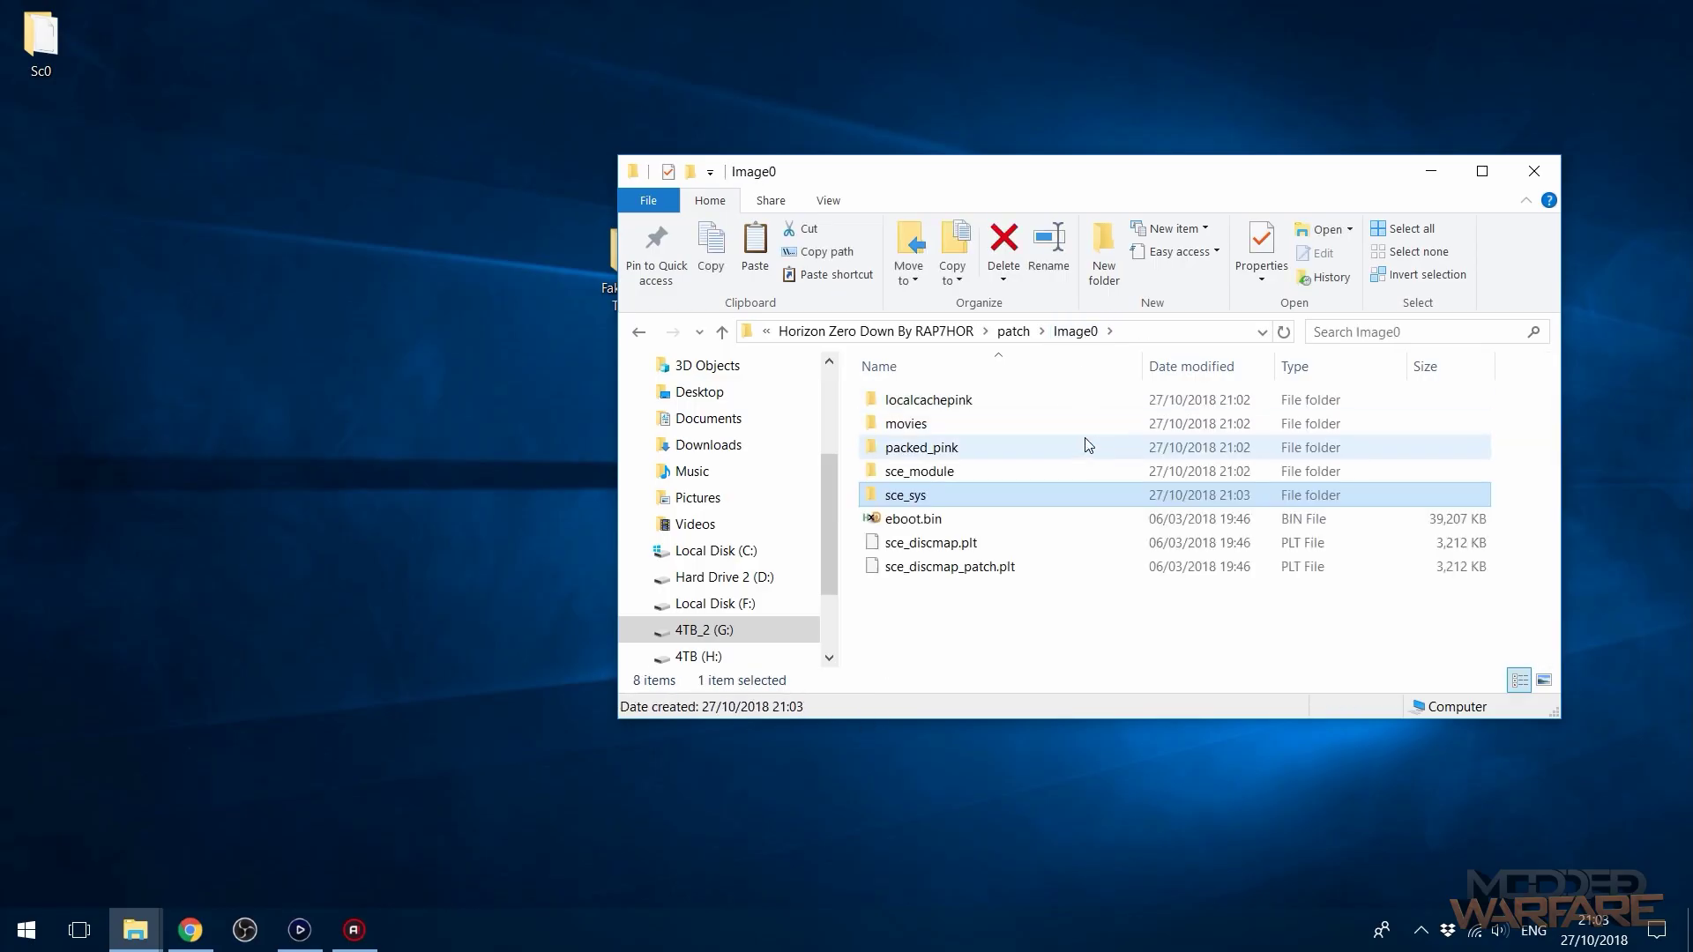
{"action": "left_click", "coordinate": [1015, 332]}
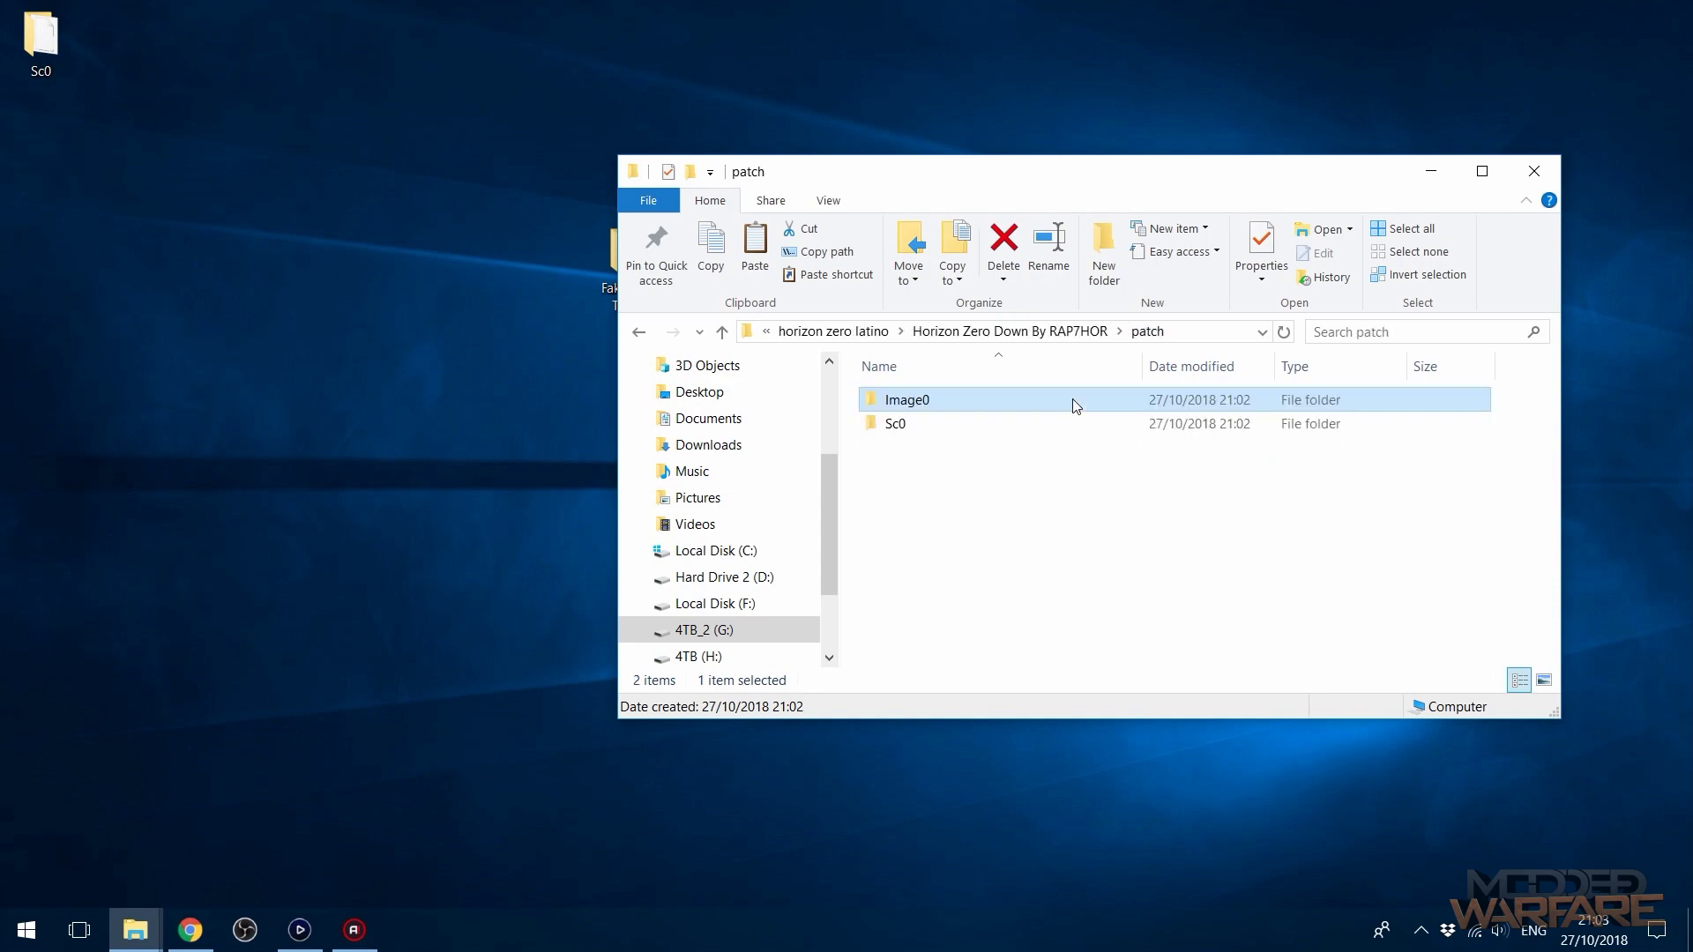
{"action": "left_click", "coordinate": [1008, 432]}
{"action": "key", "text": "Delete"}
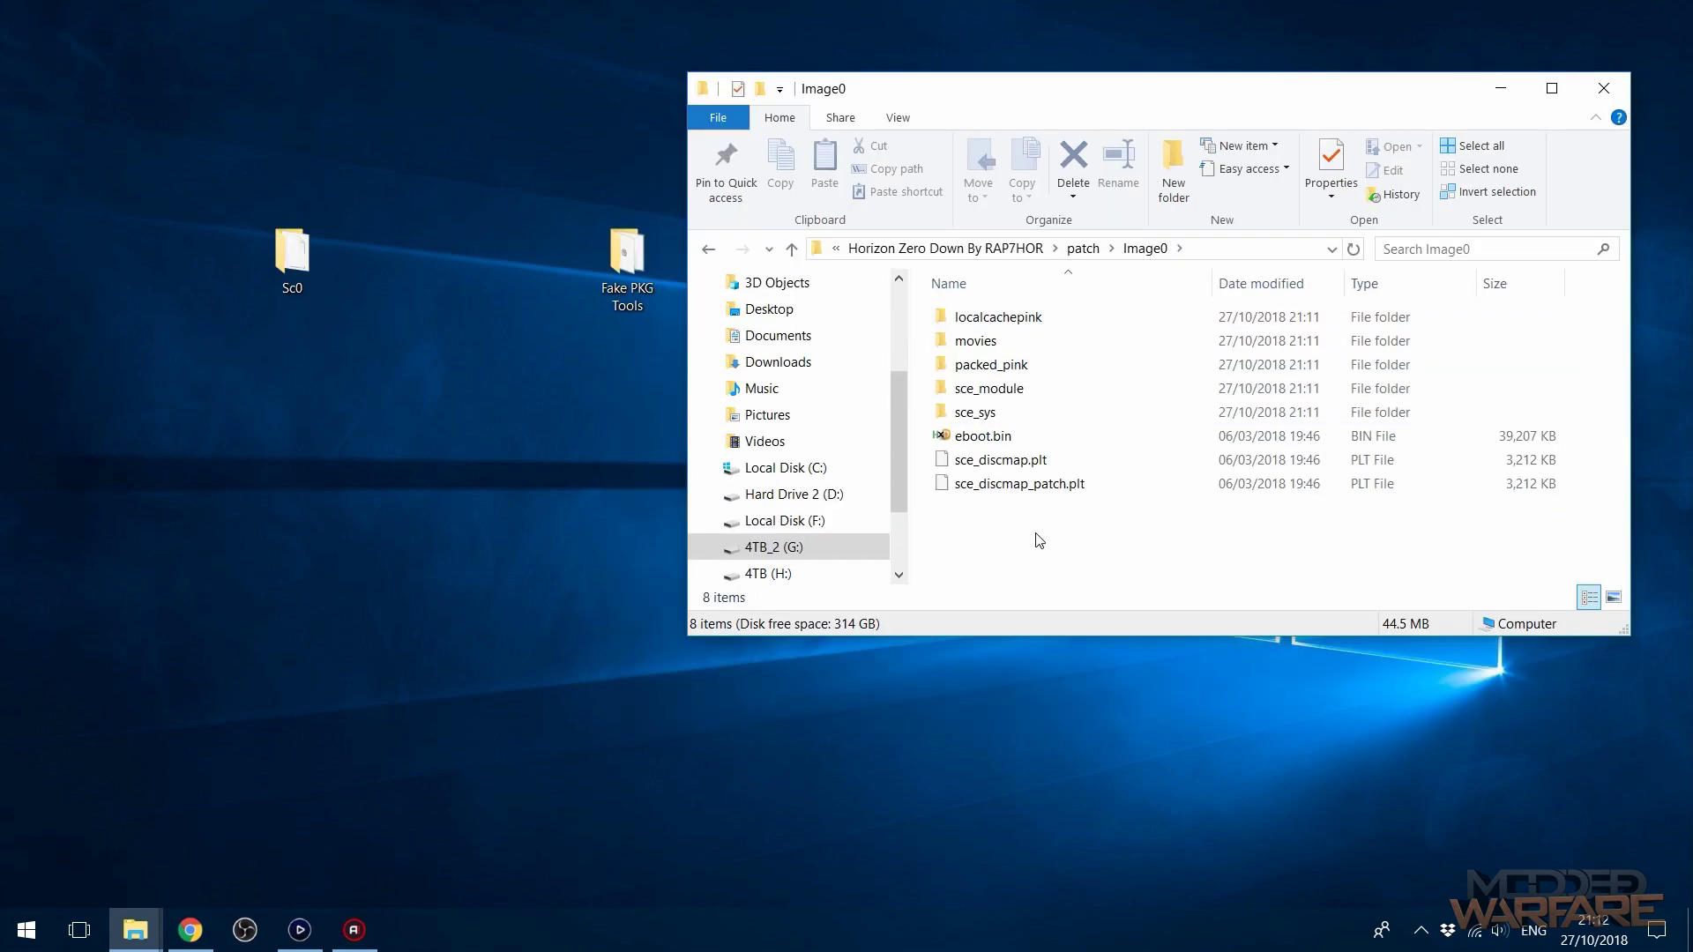
Replace param.sfo in the patch's sce_sys folder with the game's param.sfo from the desktop Sc0 folder, then close the Sc0 window.
{"action": "double_click", "coordinate": [982, 412]}
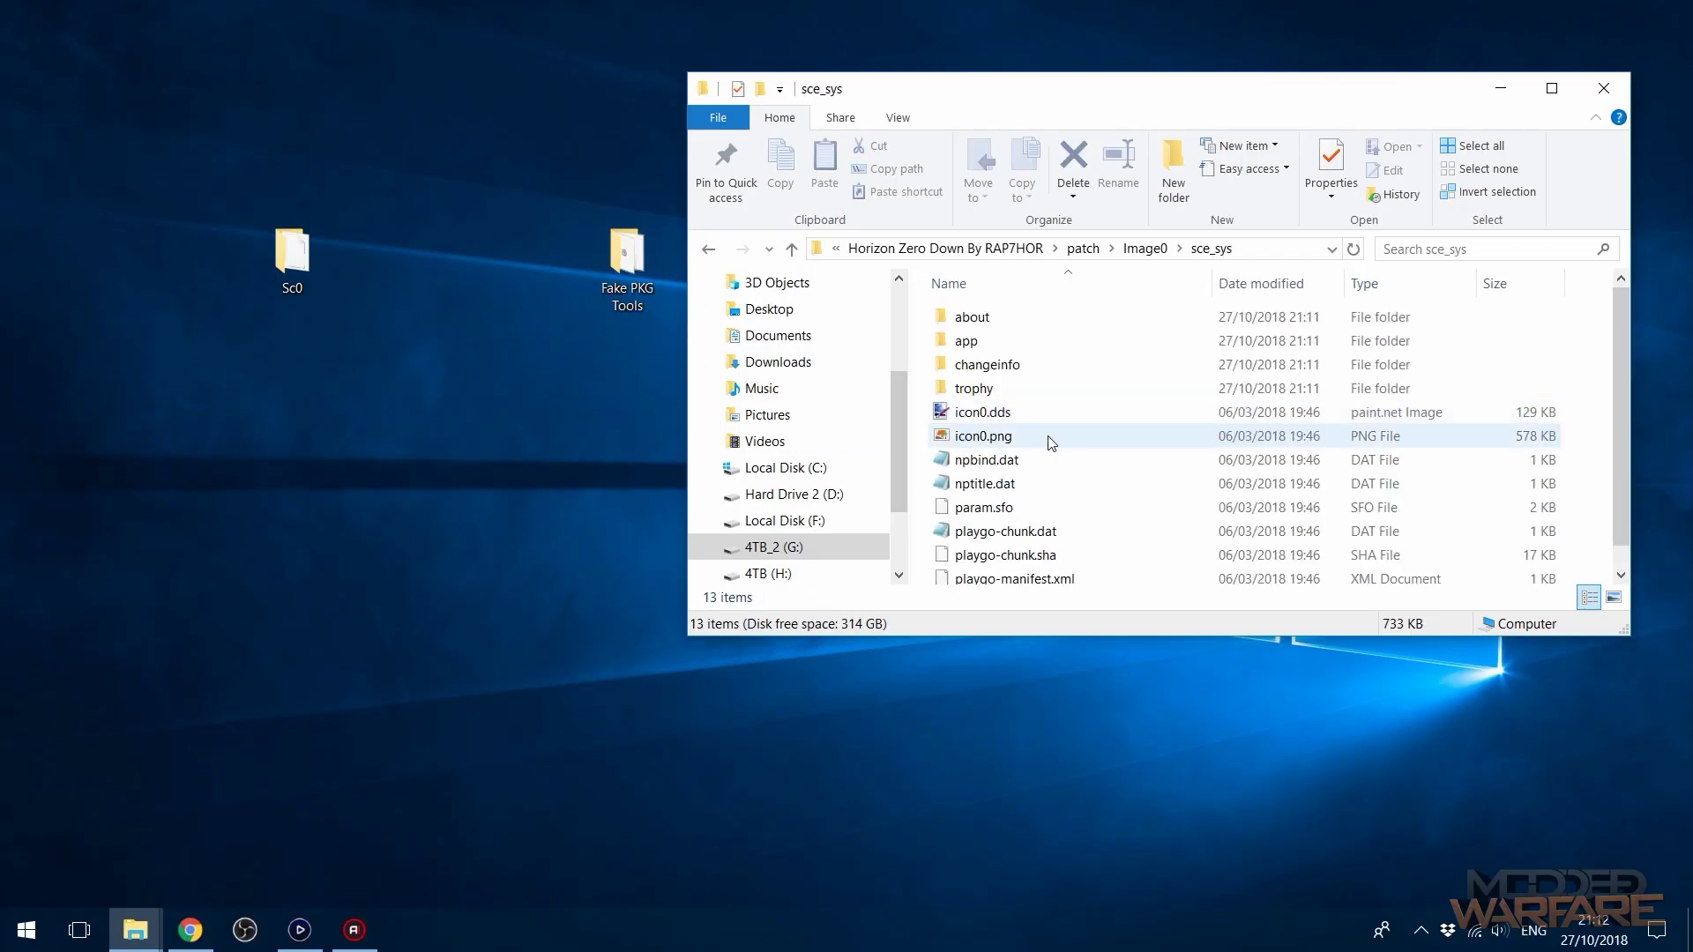
{"action": "scroll", "coordinate": [1052, 430], "scroll_direction": "down", "scroll_amount": 1}
{"action": "left_click", "coordinate": [984, 477]}
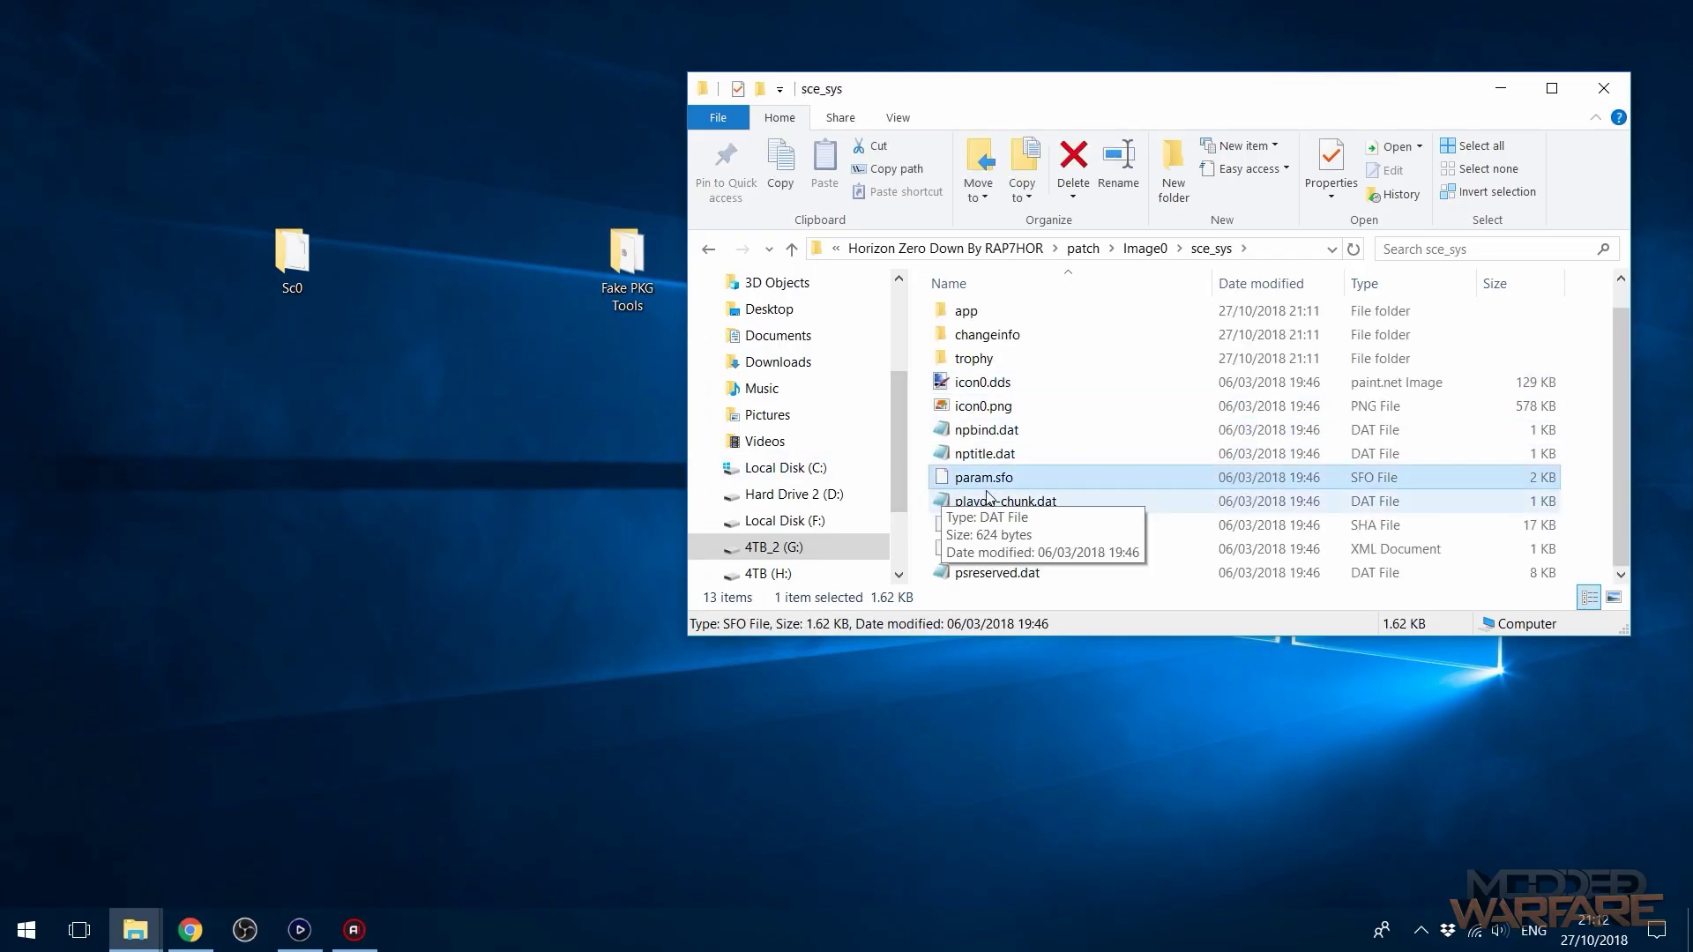
{"action": "double_click", "coordinate": [300, 260]}
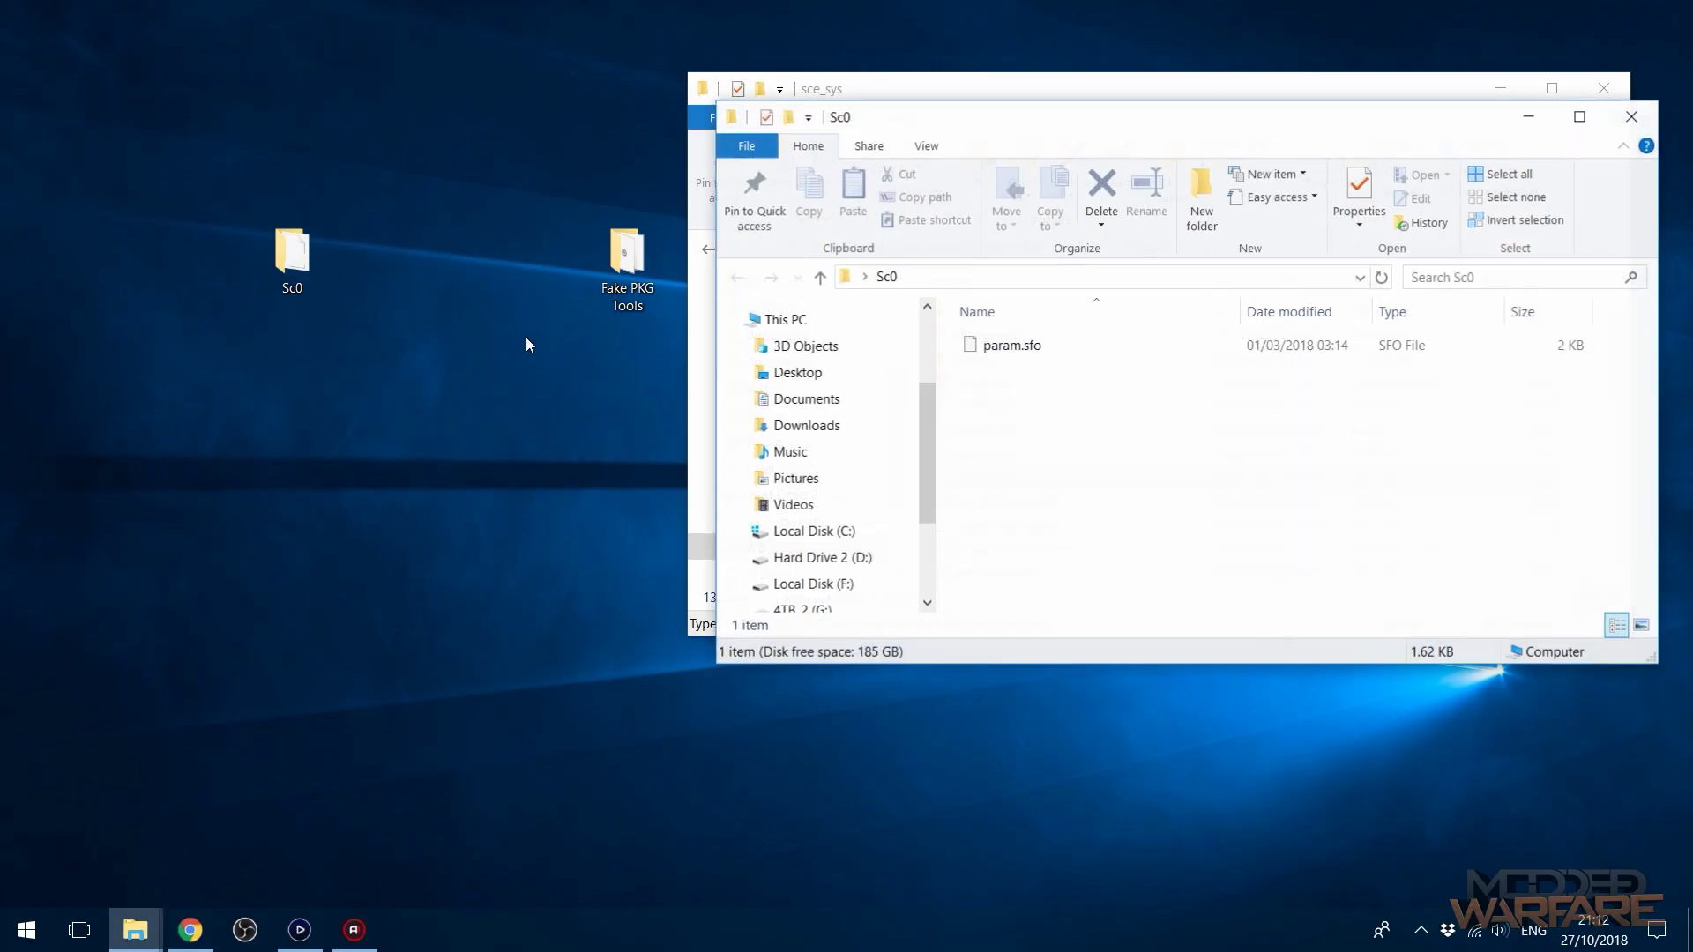
{"action": "left_click_drag", "start_coordinate": [1133, 122], "coordinate": [461, 212]}
{"action": "left_click_drag", "start_coordinate": [362, 452], "coordinate": [1408, 474]}
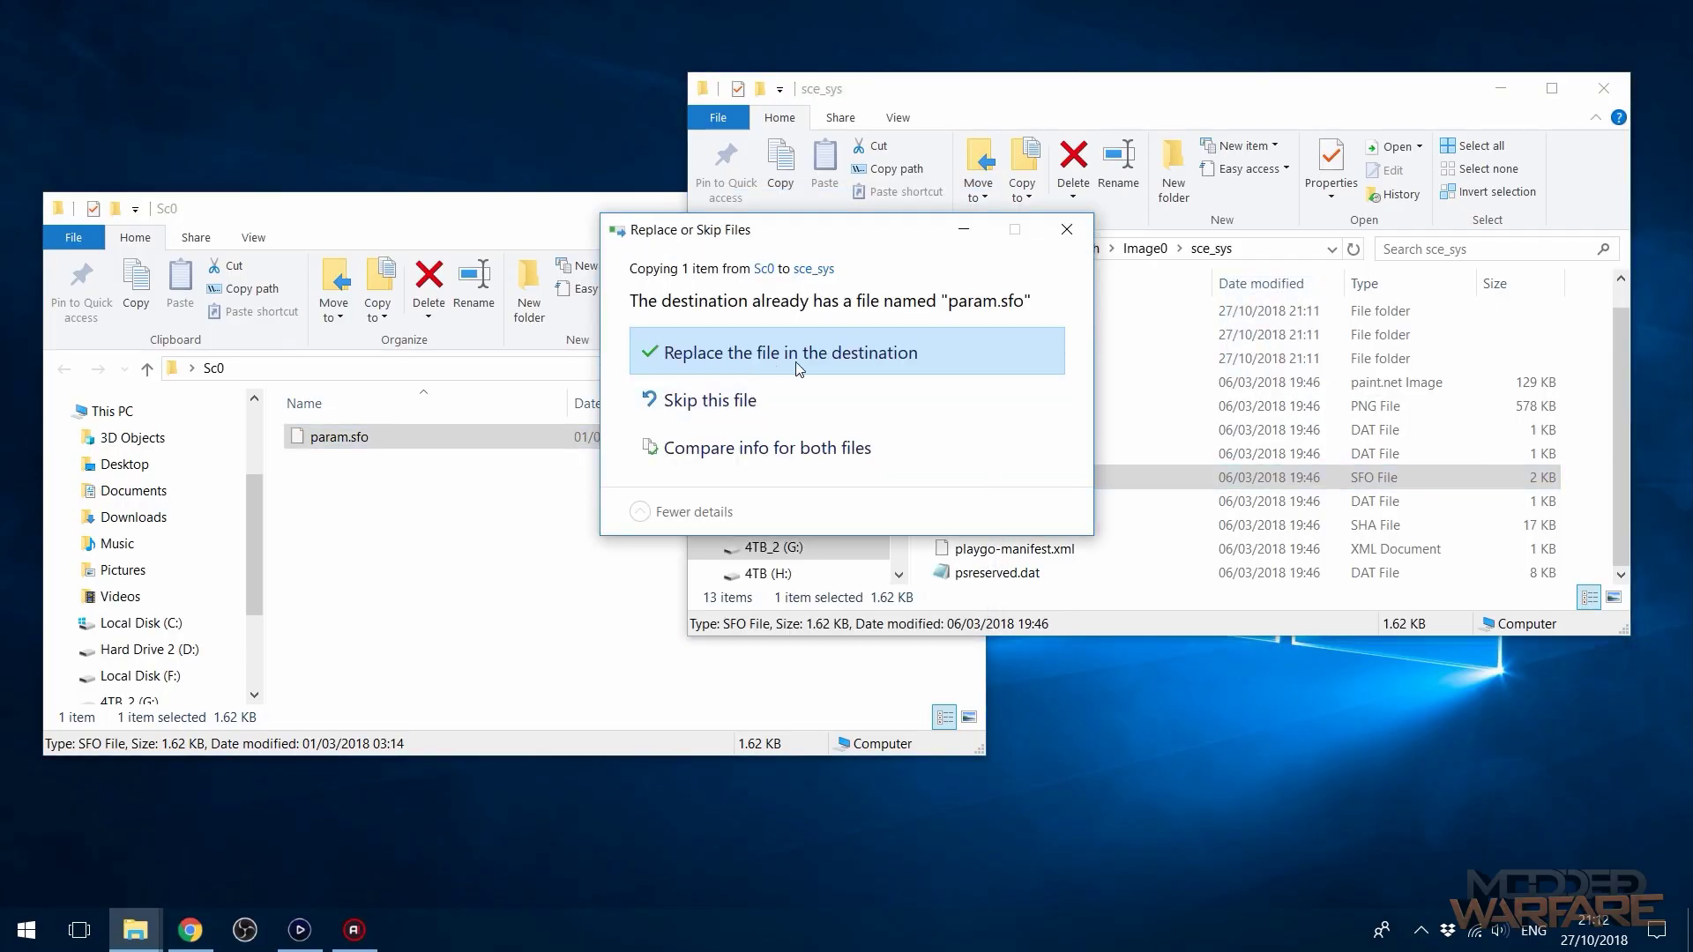
{"action": "left_click", "coordinate": [800, 368]}
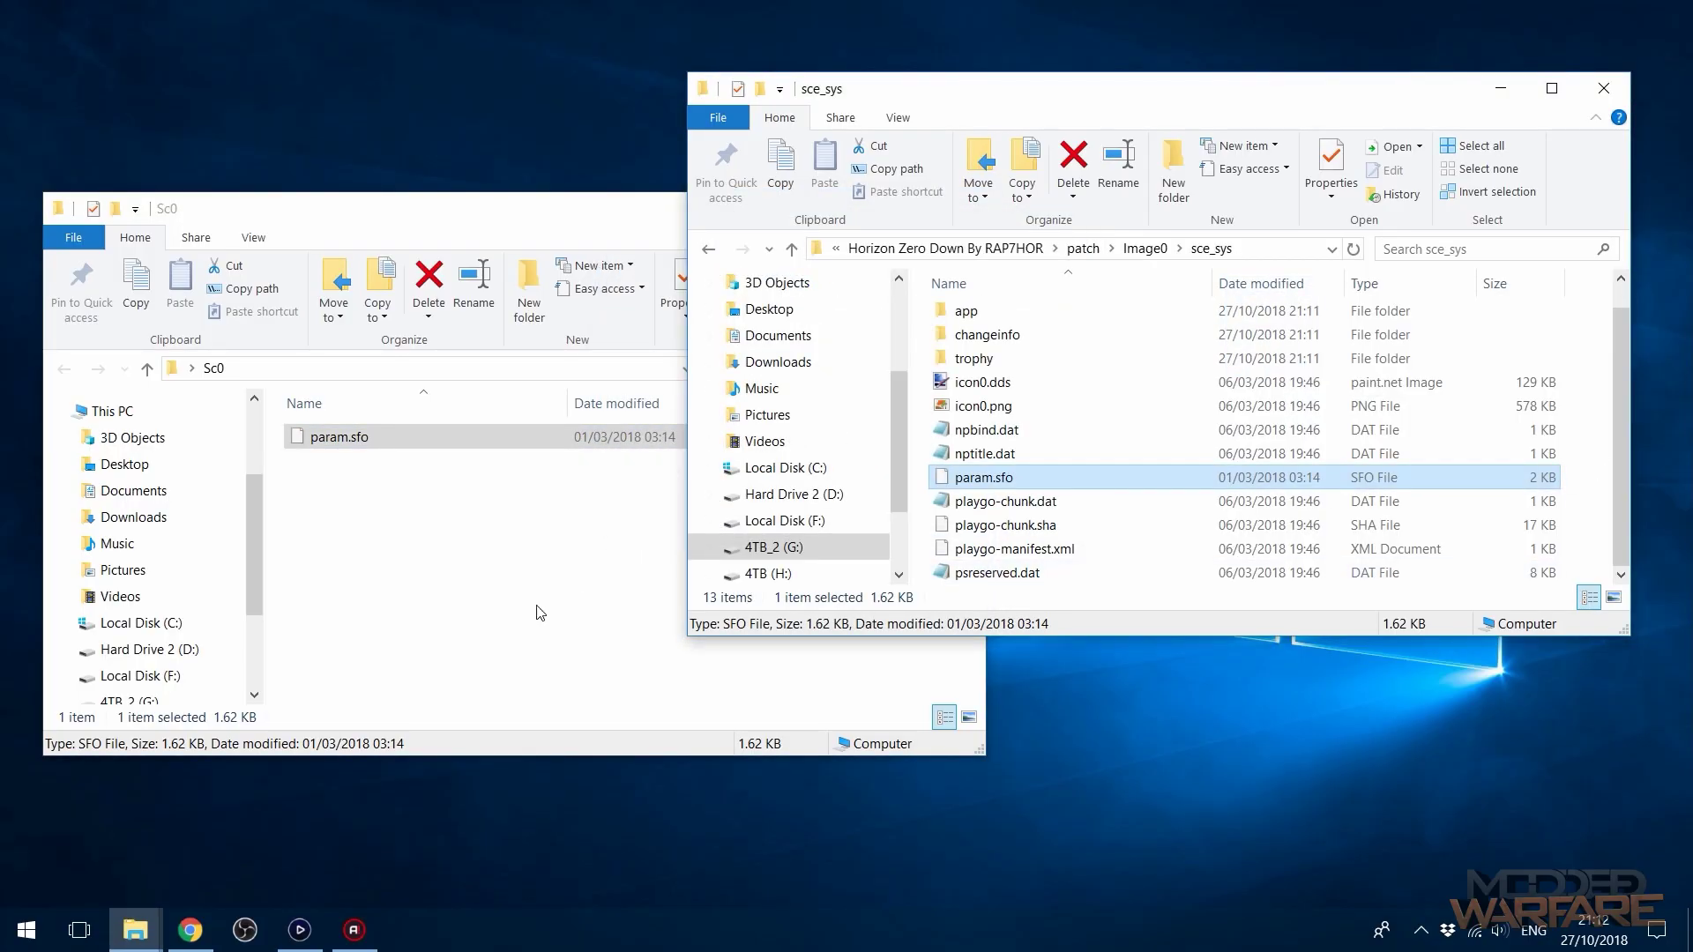
{"action": "left_click", "coordinate": [696, 397]}
{"action": "left_click_drag", "start_coordinate": [529, 209], "coordinate": [619, 269]}
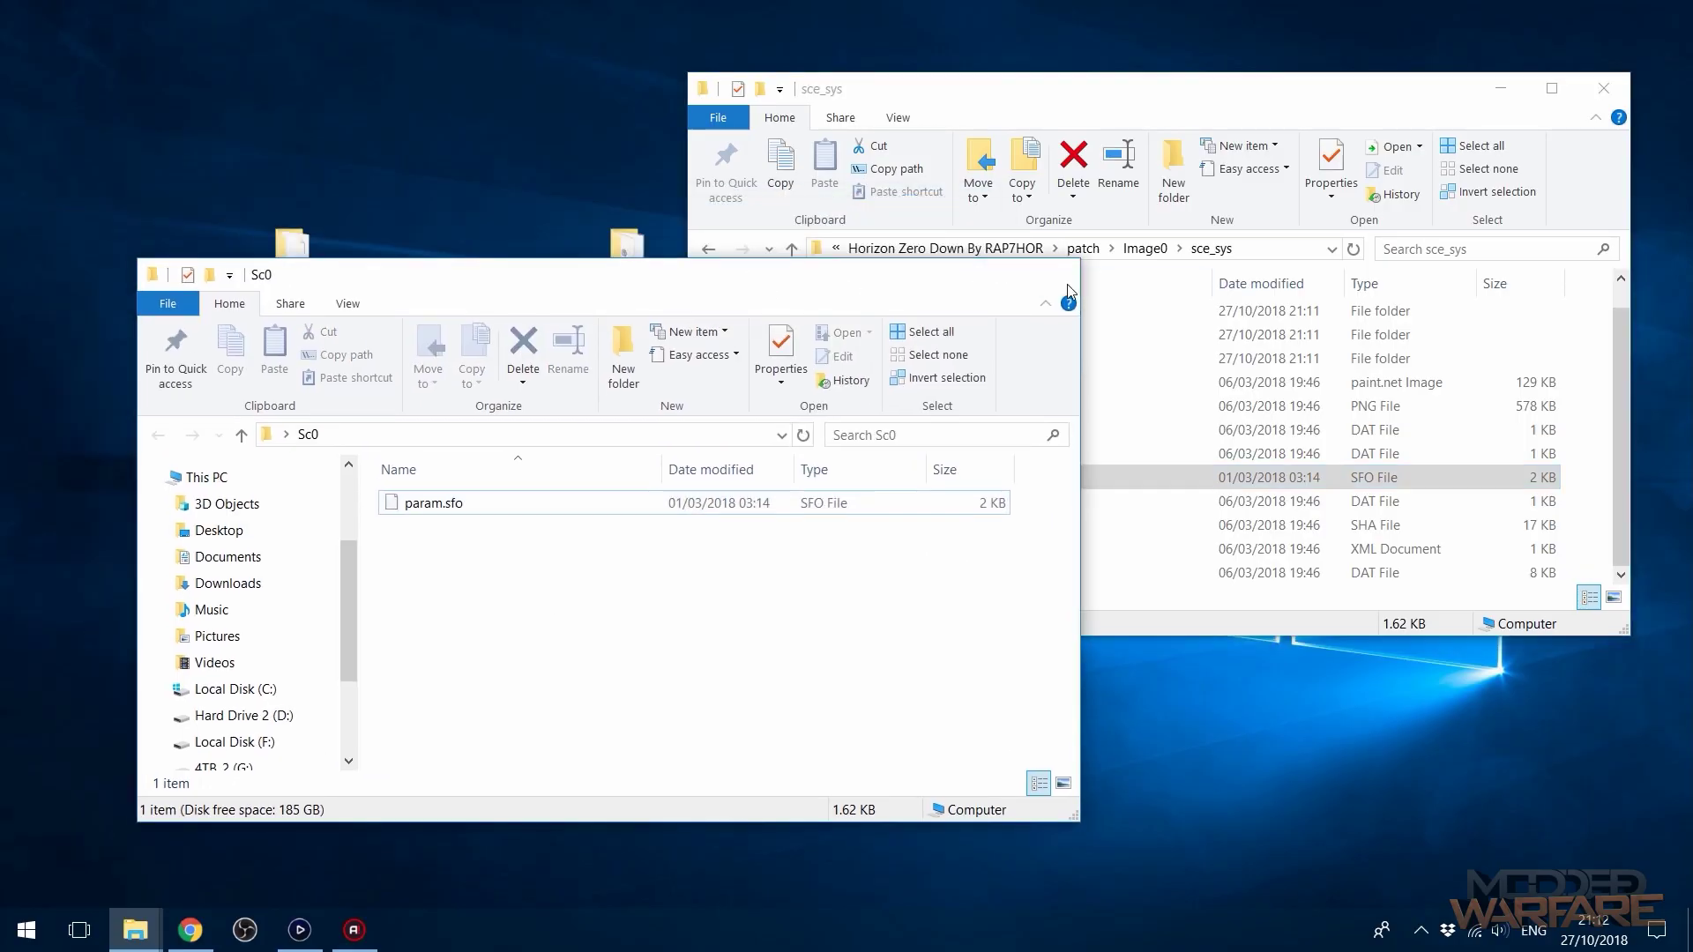
{"action": "left_click", "coordinate": [1049, 269]}
Launch HxD and open the patch's param.sfo from the sce_sys folder in it.
{"action": "left_click", "coordinate": [26, 931]}
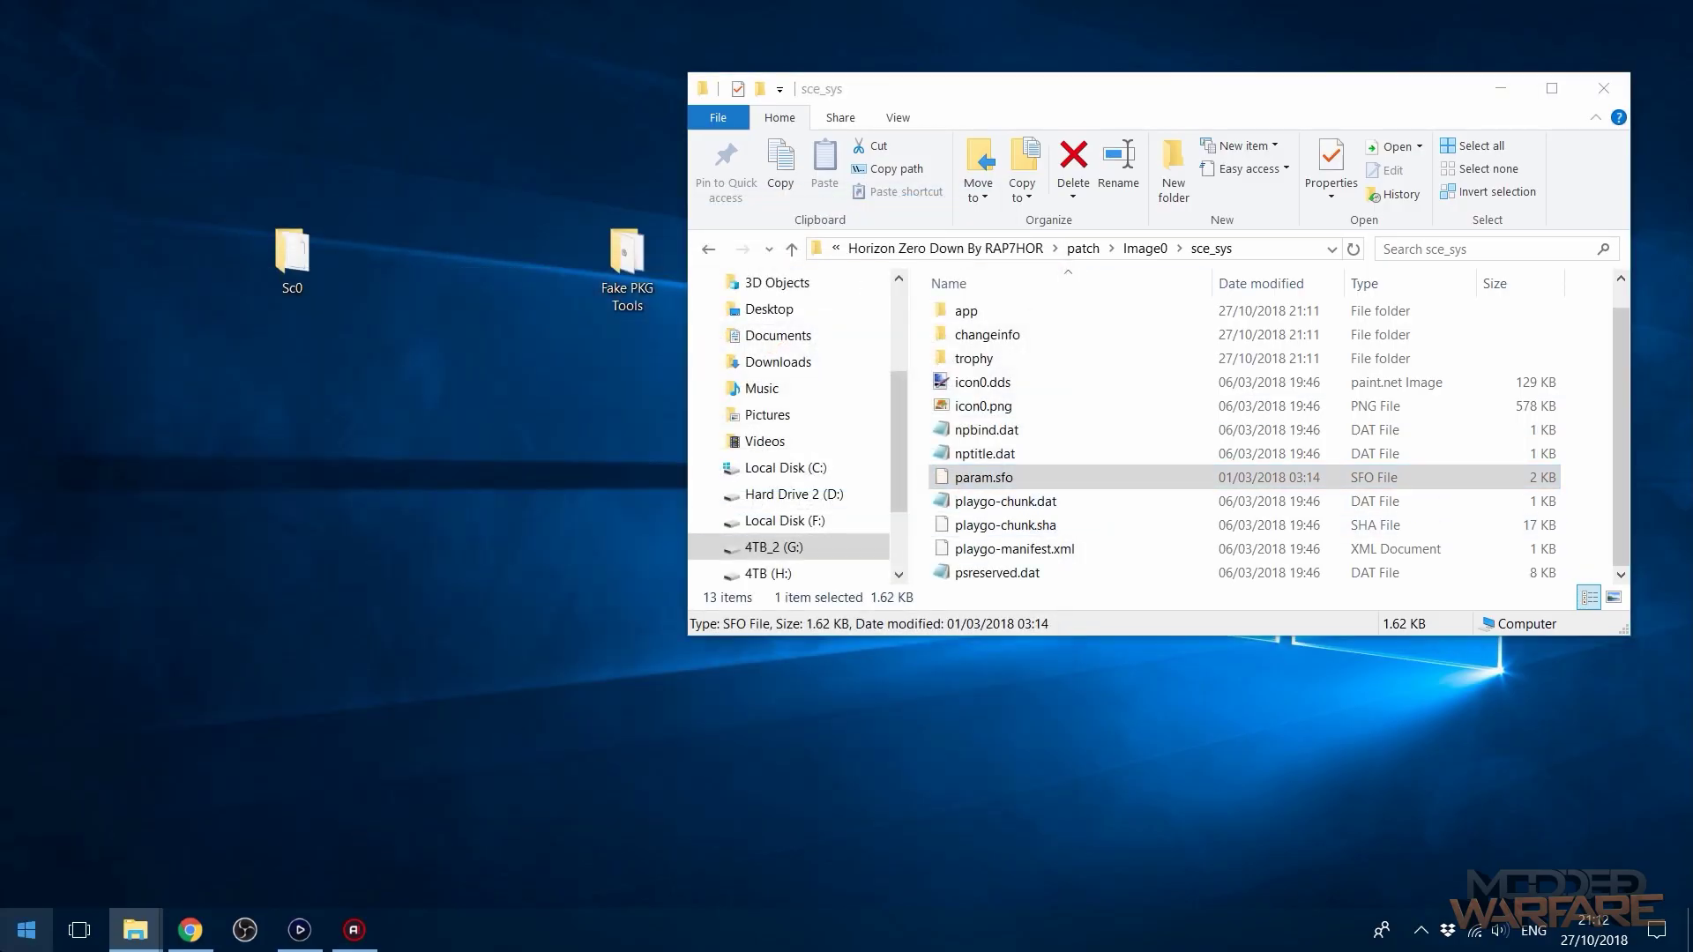
{"action": "left_click", "coordinate": [152, 467]}
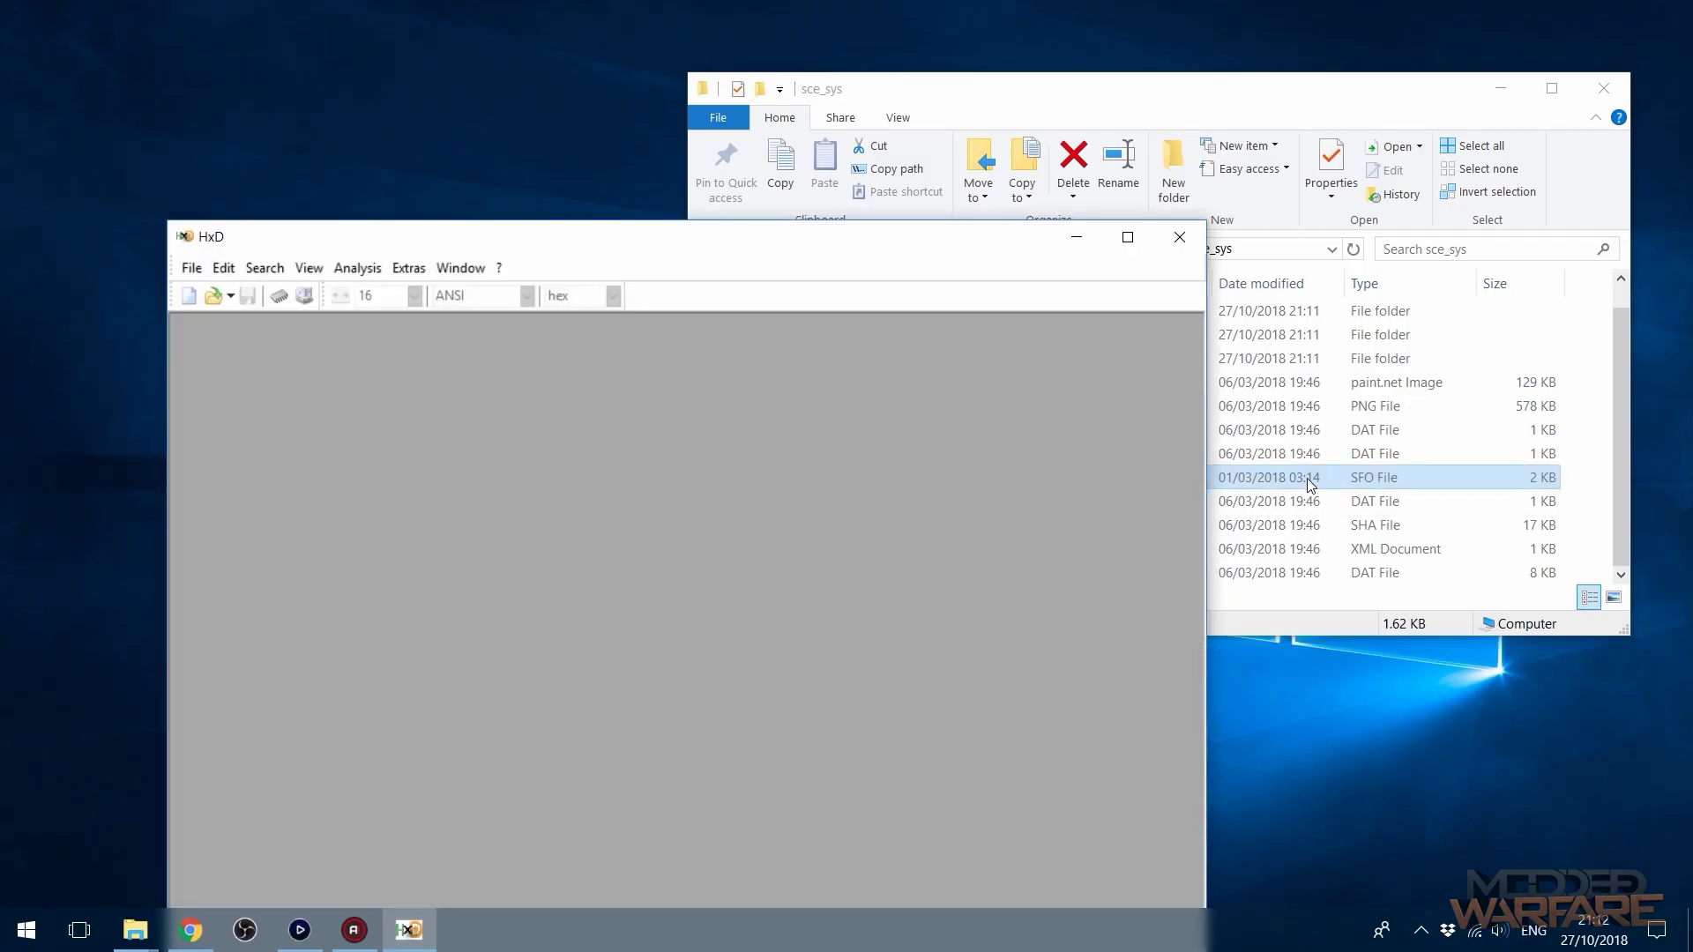
{"action": "left_click_drag", "start_coordinate": [1305, 477], "coordinate": [724, 529]}
{"action": "left_click_drag", "start_coordinate": [891, 240], "coordinate": [923, 57]}
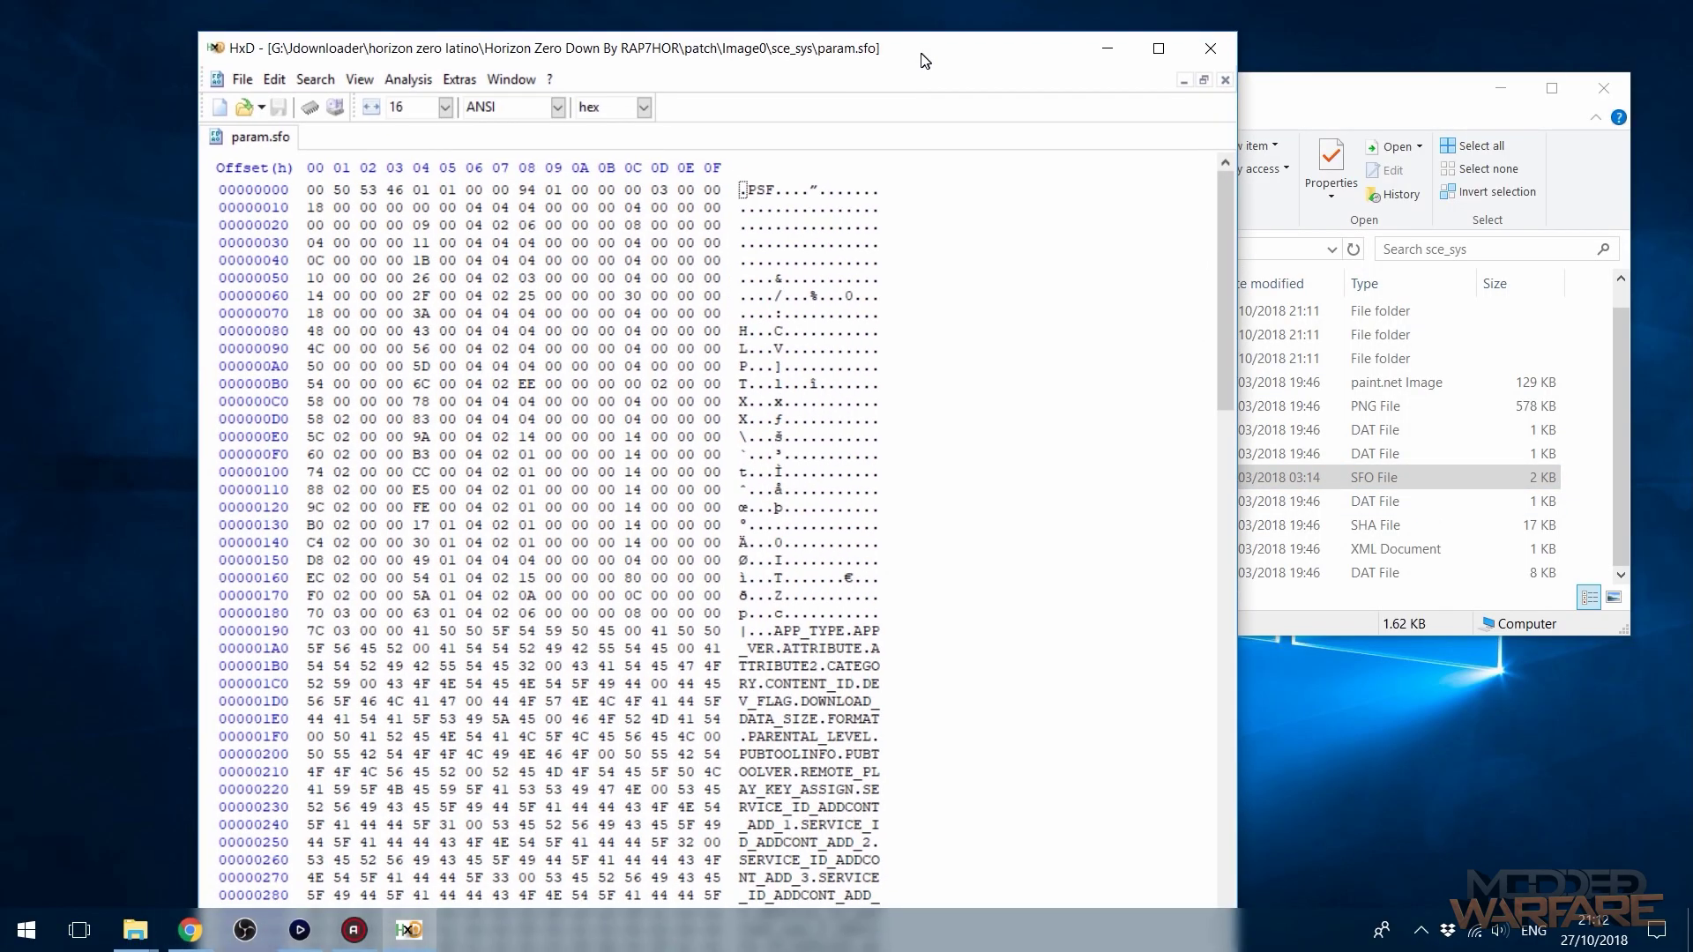
Set the application version at offset 300 in param.sfo to 01.22.
{"action": "scroll", "coordinate": [692, 657], "scroll_direction": "down", "scroll_amount": 10}
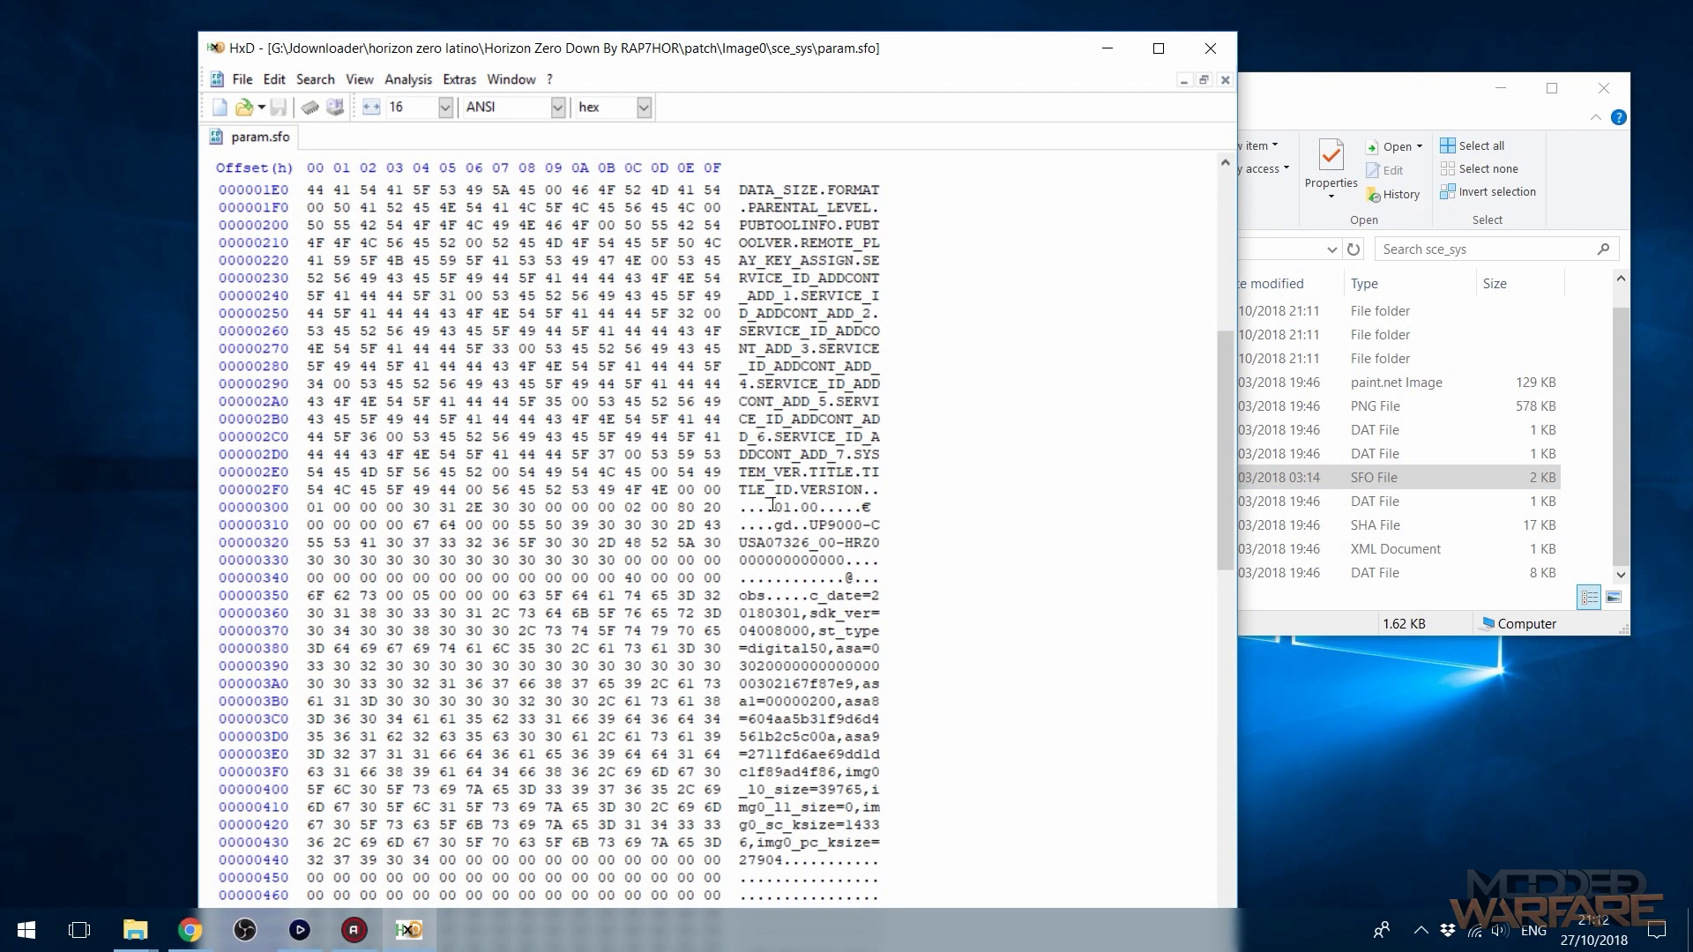
{"action": "left_click_drag", "start_coordinate": [773, 506], "coordinate": [818, 505]}
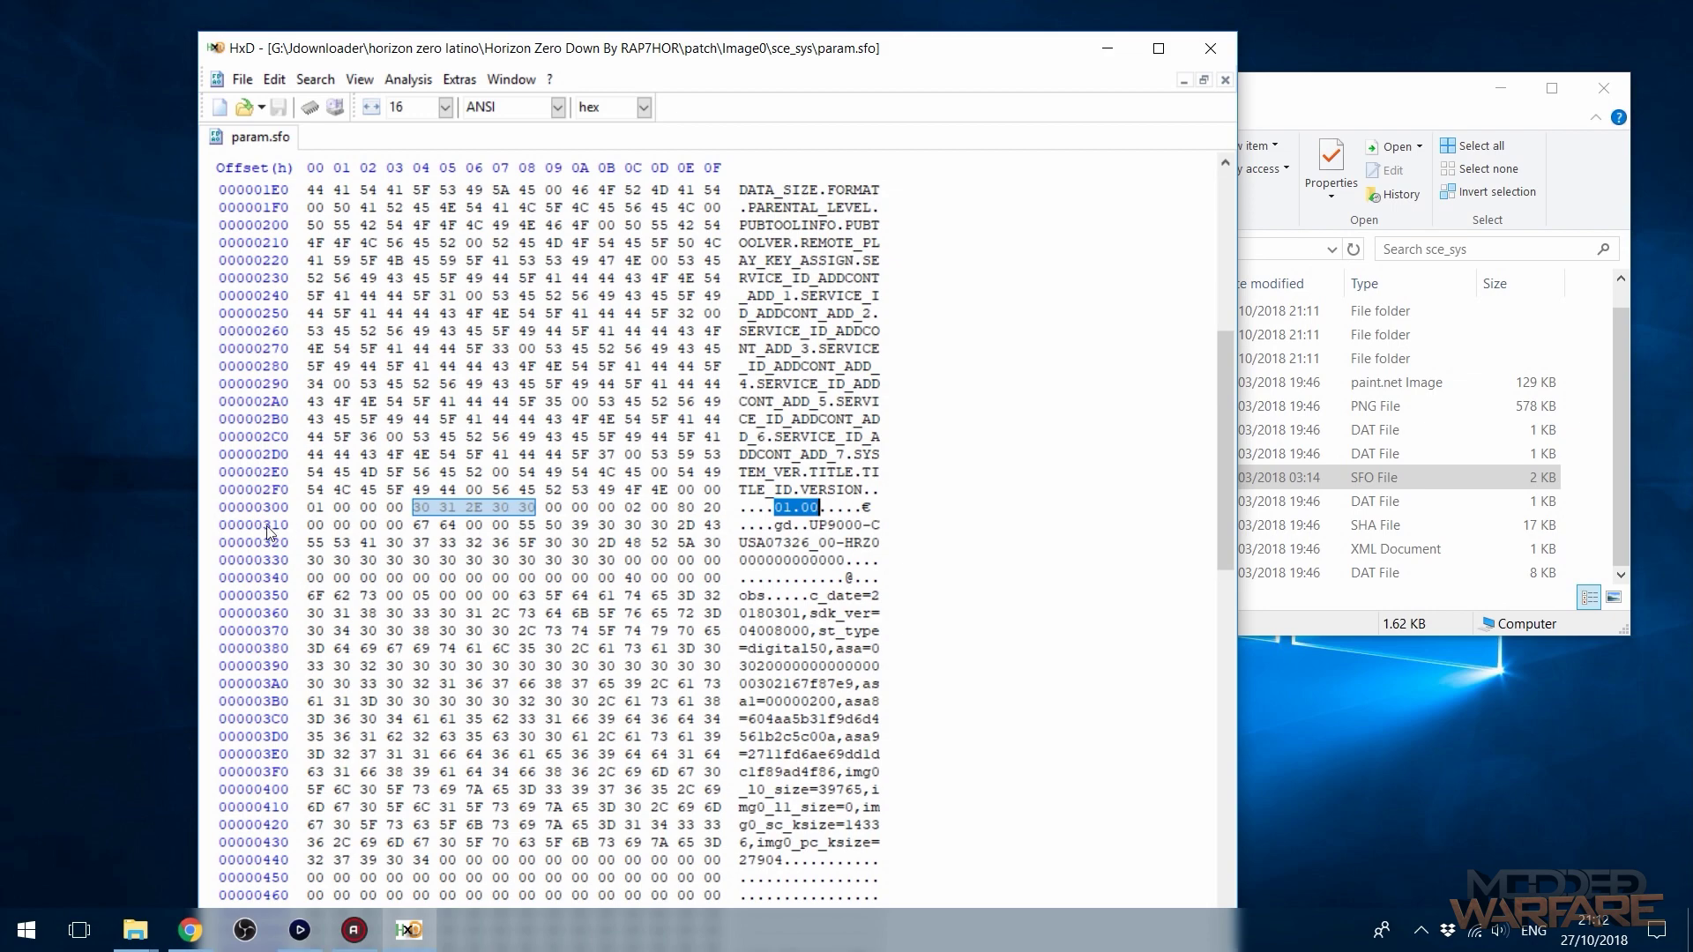
{"action": "left_click", "coordinate": [474, 507]}
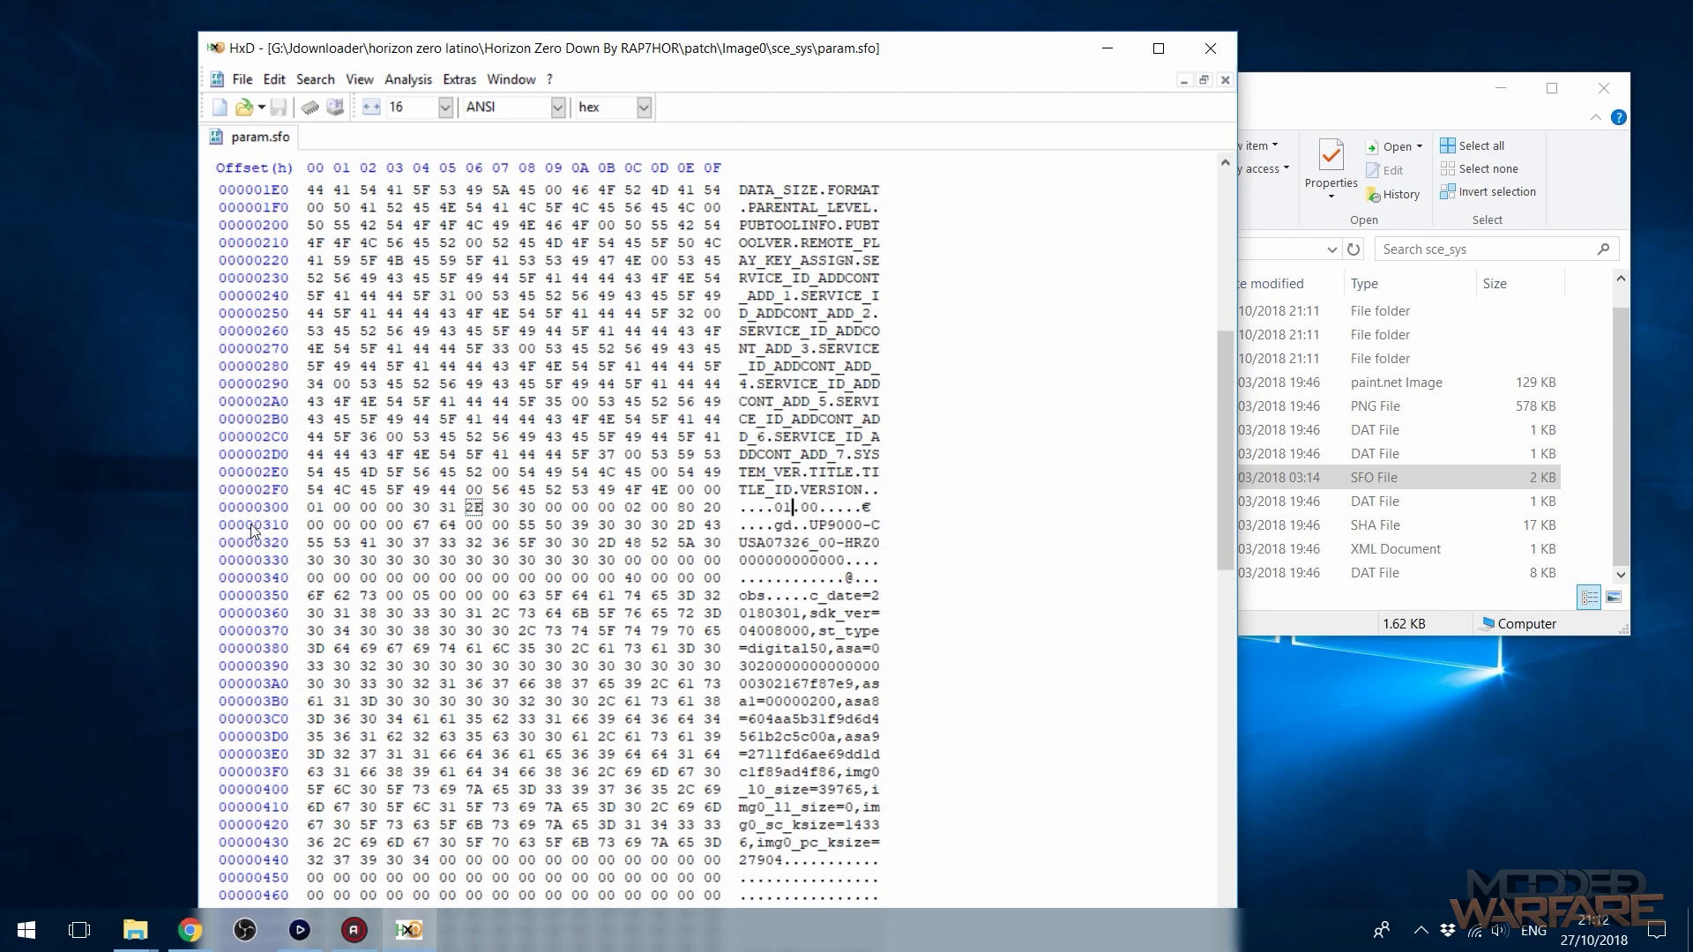
{"action": "left_click", "coordinate": [825, 505]}
{"action": "left_click", "coordinate": [788, 507]}
{"action": "left_click", "coordinate": [779, 507]}
{"action": "left_click", "coordinate": [802, 507]}
{"action": "left_click", "coordinate": [1325, 90]}
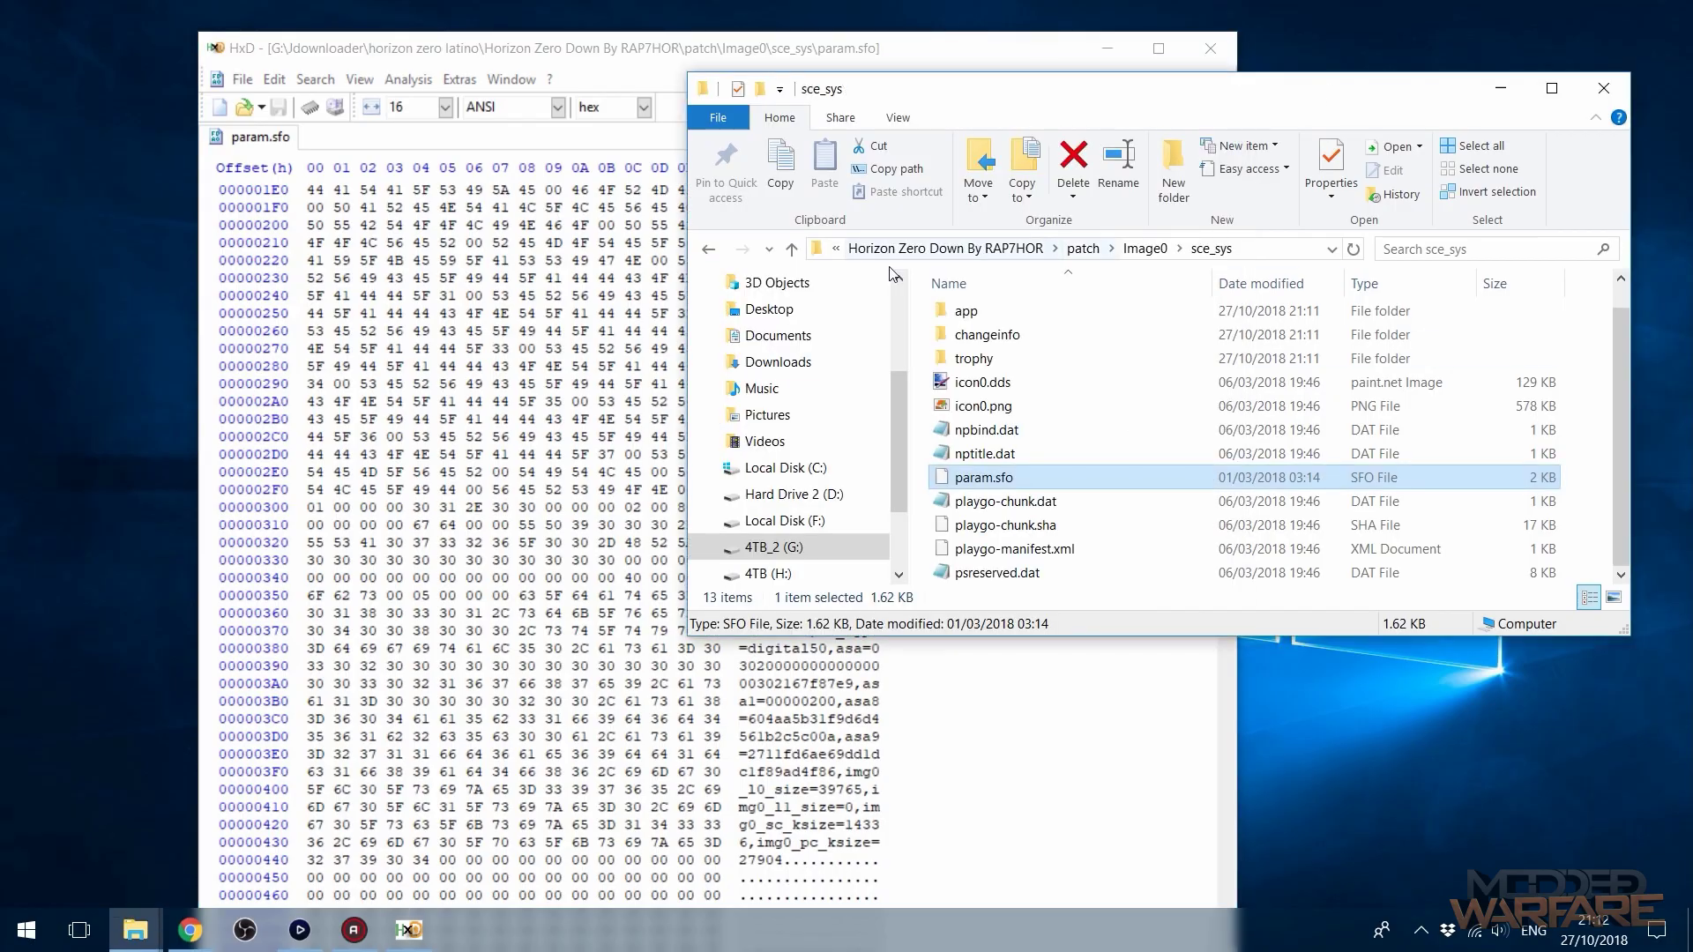
{"action": "left_click", "coordinate": [929, 61]}
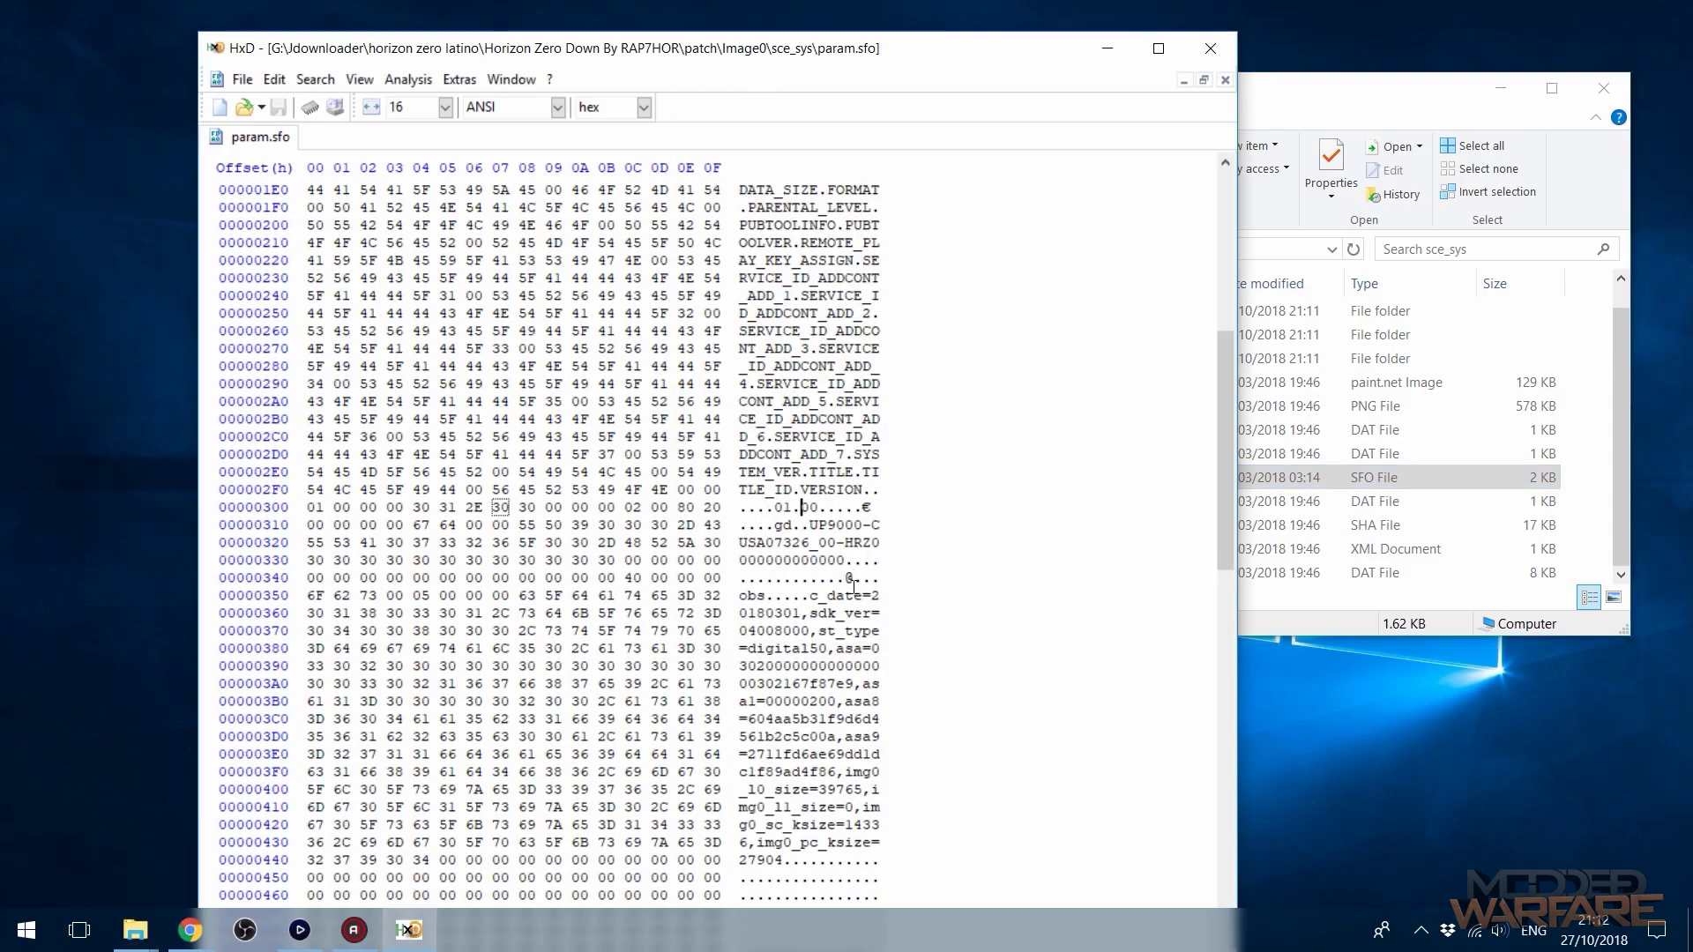
{"action": "type", "text": "22"}
Check the version entered in param.sfo against the version in the EP9000-CUSA07319 update package's file name.
{"action": "left_click", "coordinate": [1372, 128]}
{"action": "left_click", "coordinate": [1051, 60]}
{"action": "left_click", "coordinate": [1403, 88]}
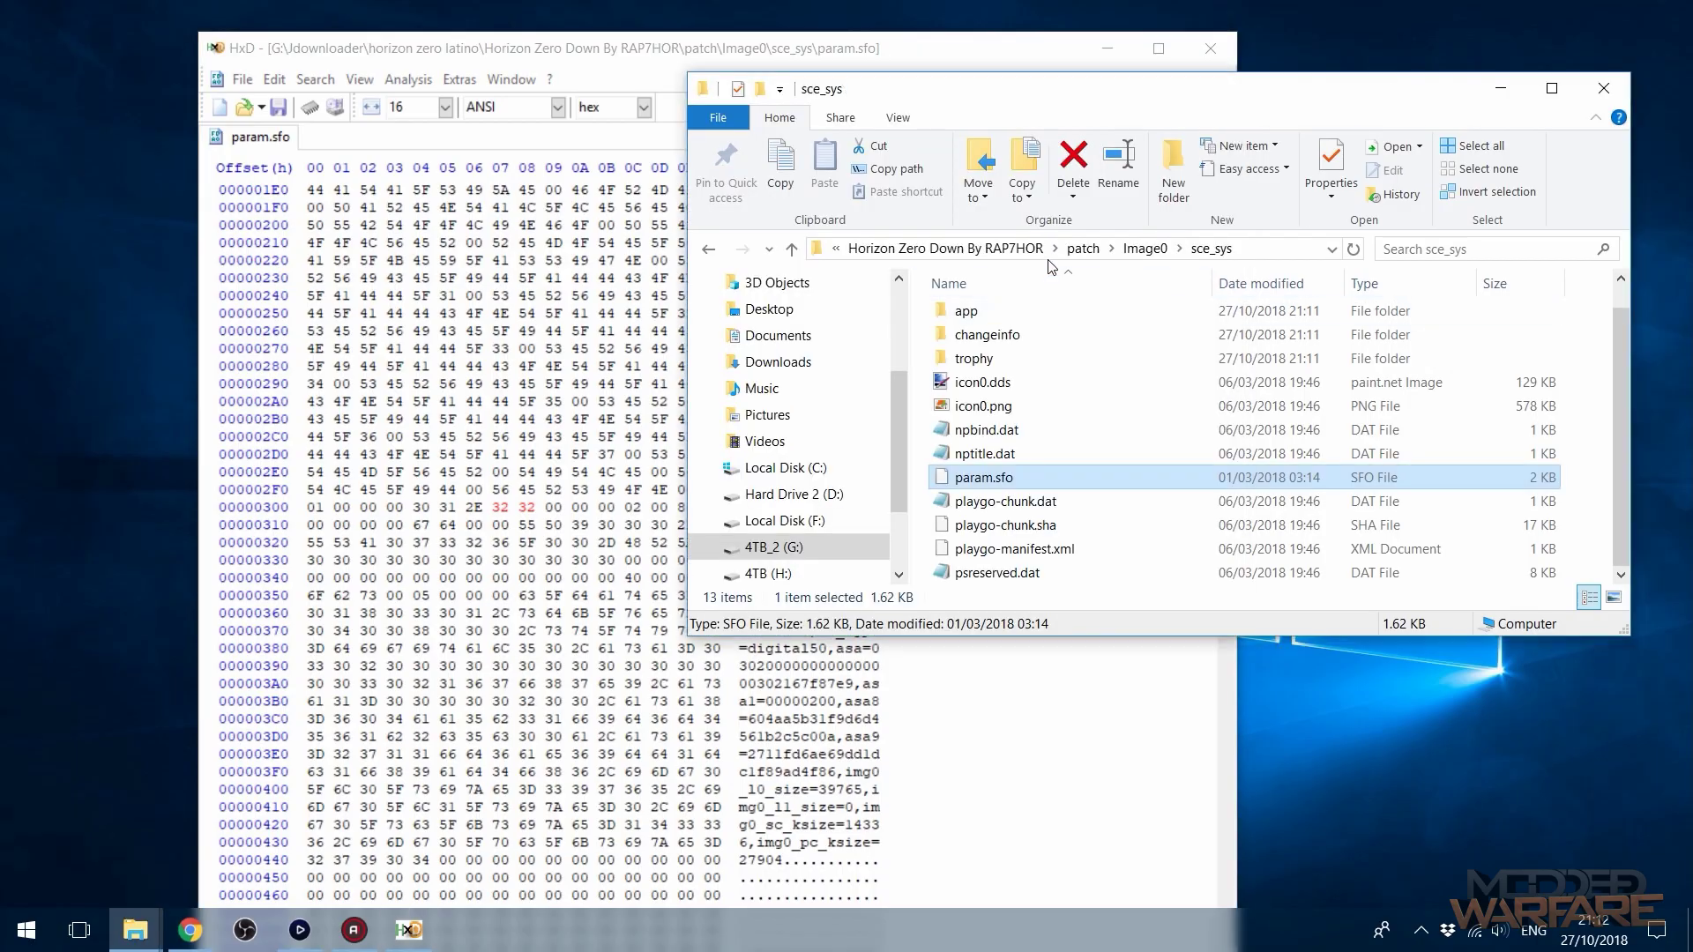
{"action": "left_click", "coordinate": [1090, 251]}
{"action": "left_click", "coordinate": [1056, 252]}
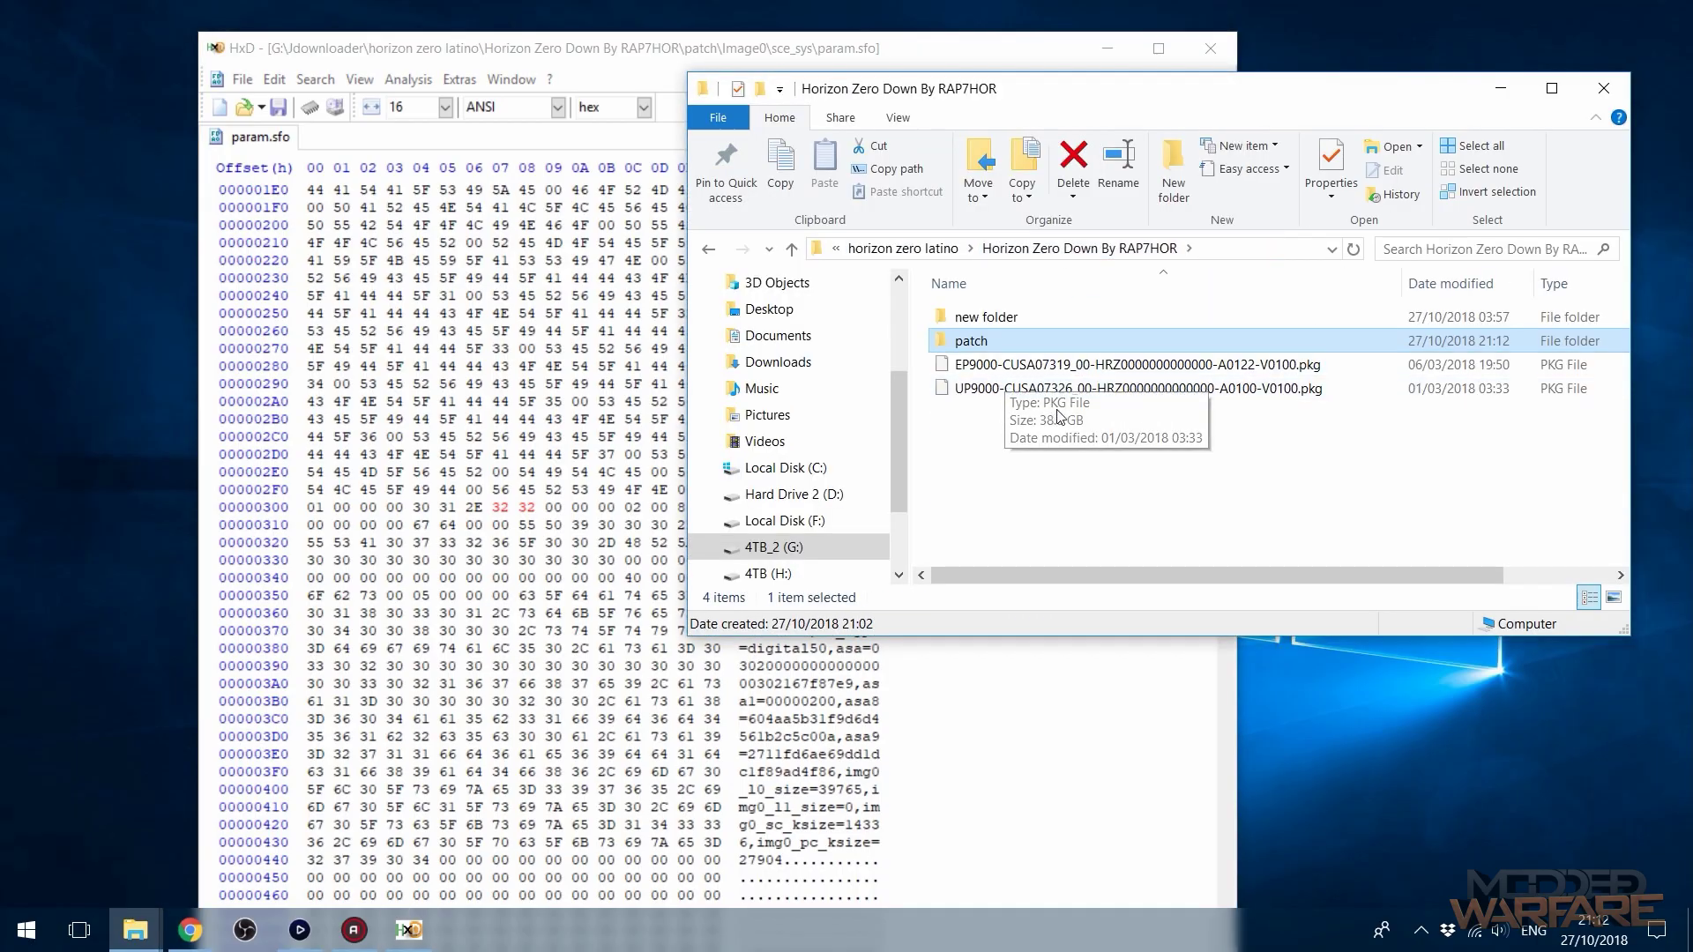
{"action": "left_click", "coordinate": [1133, 367]}
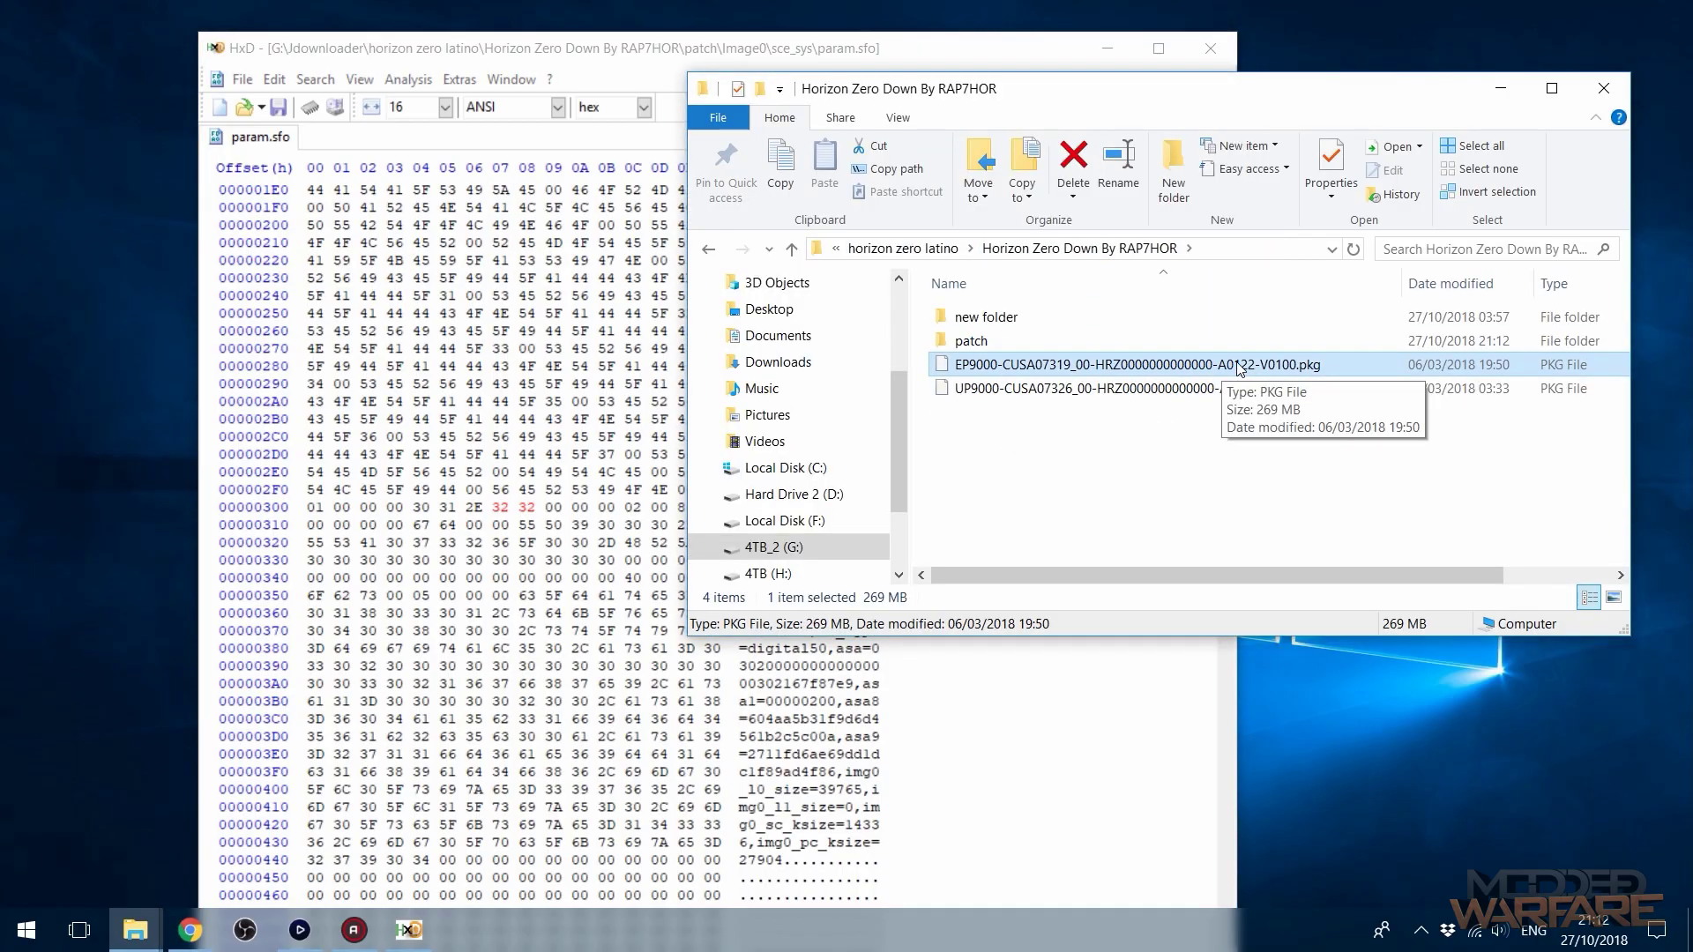
{"action": "key", "text": "alt+Tab"}
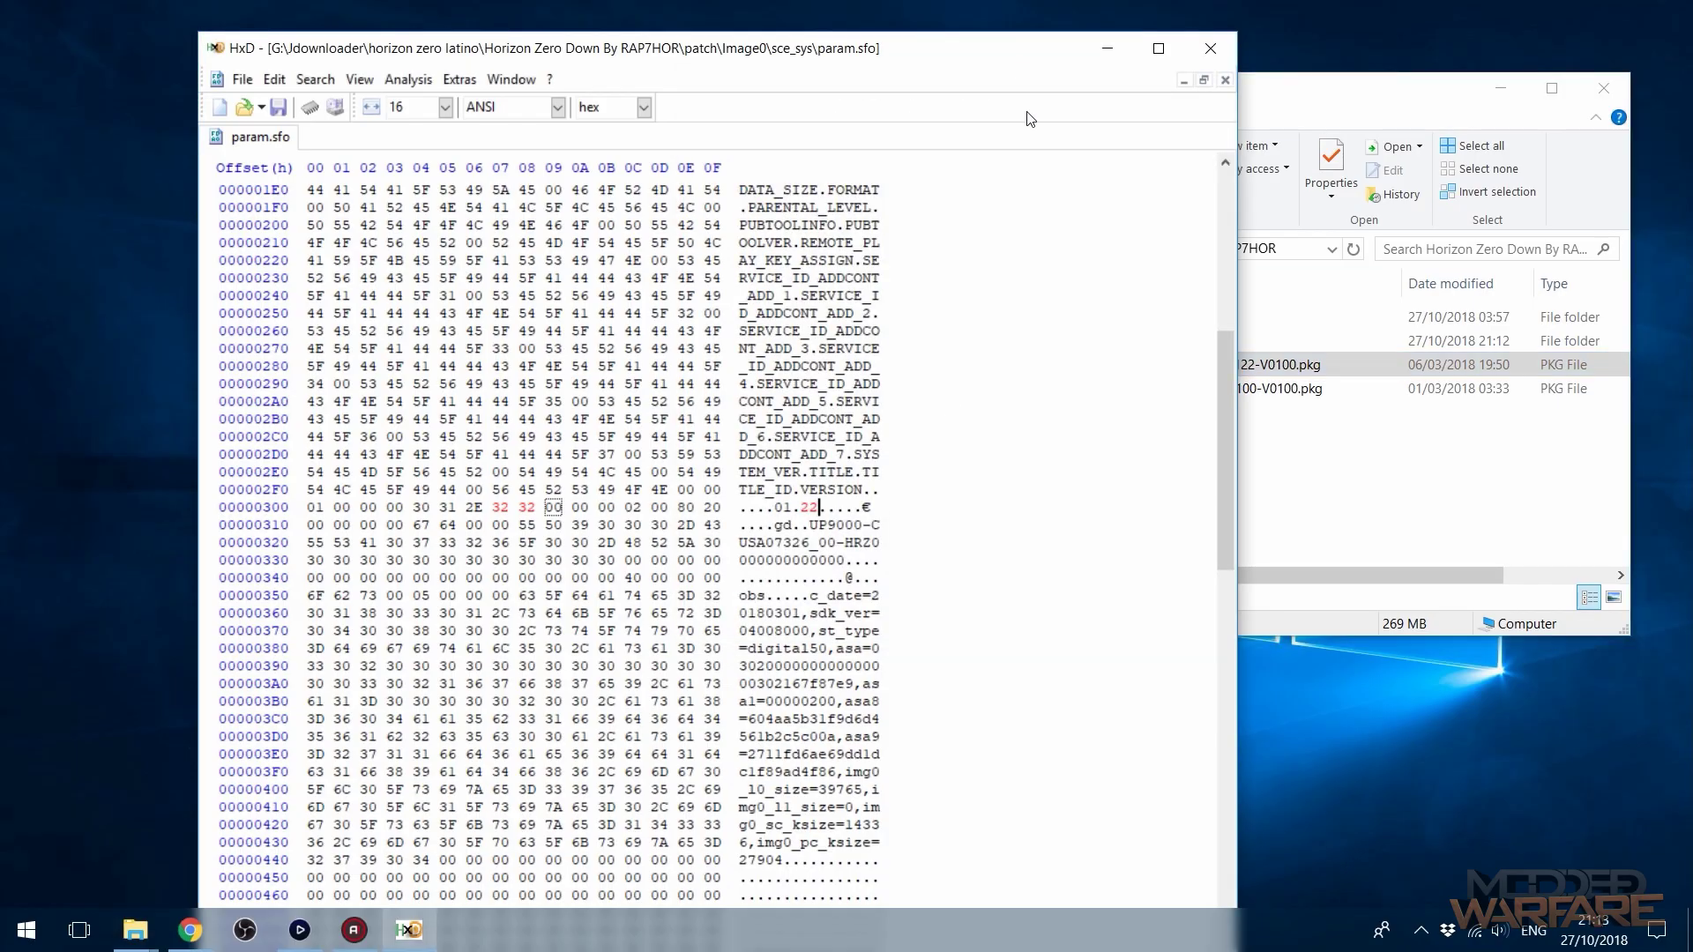
{"action": "left_click_drag", "start_coordinate": [776, 507], "coordinate": [820, 507]}
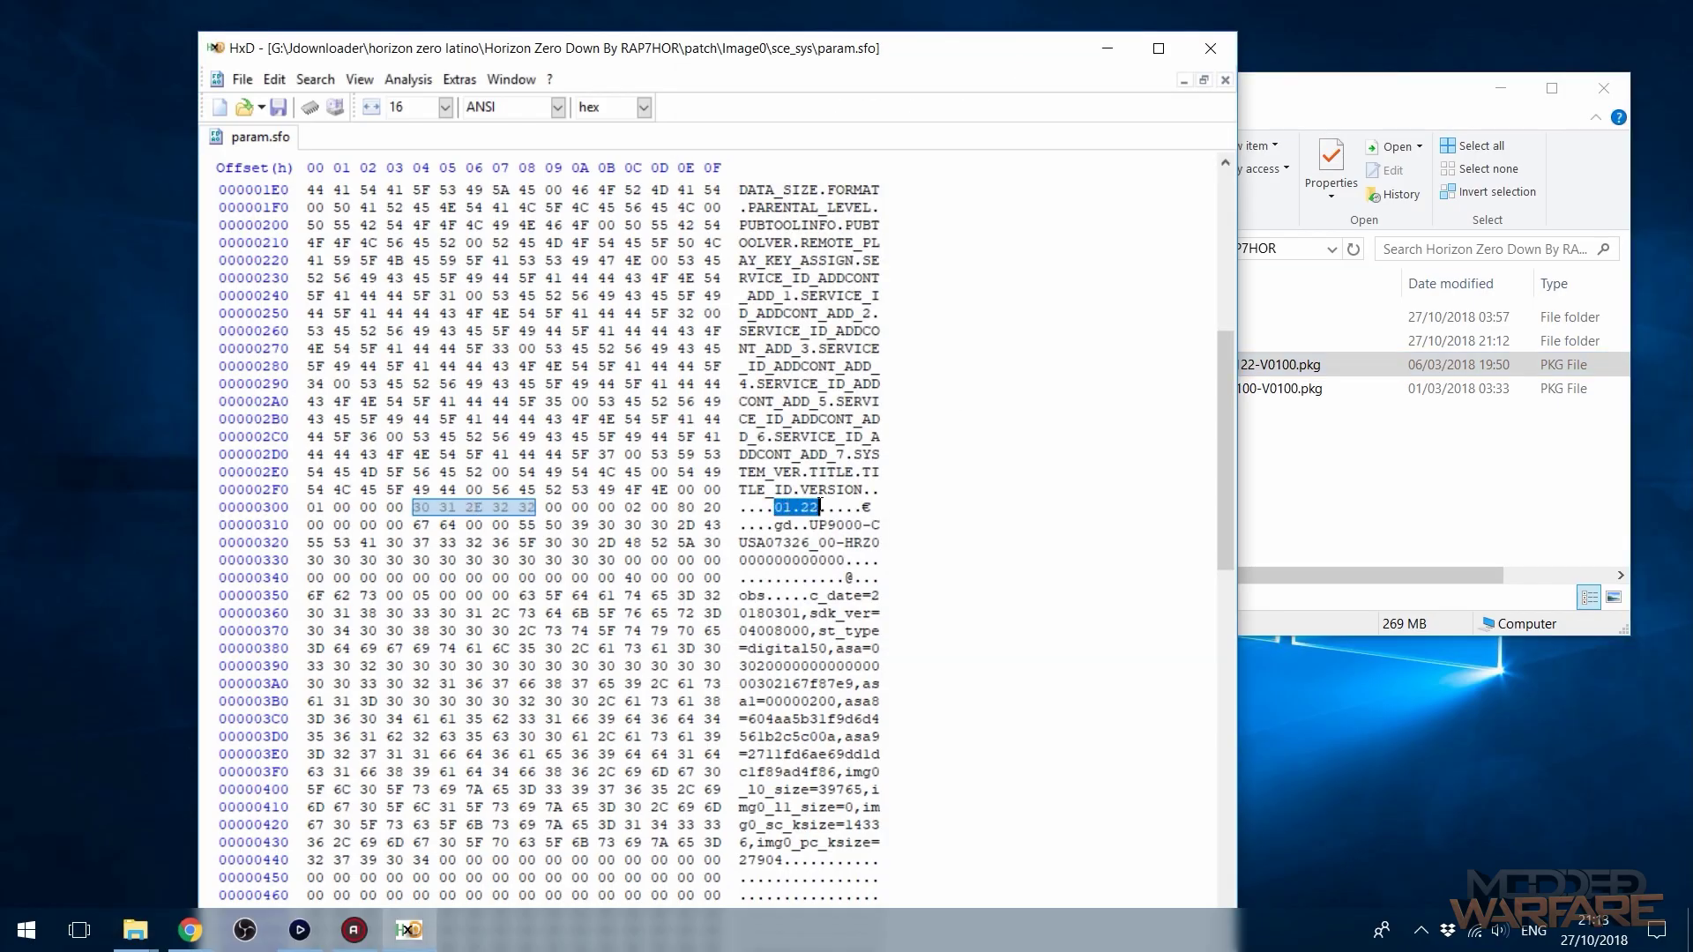
Set the category at offset 310 in param.sfo to gp and save the file.
{"action": "left_click", "coordinate": [794, 525]}
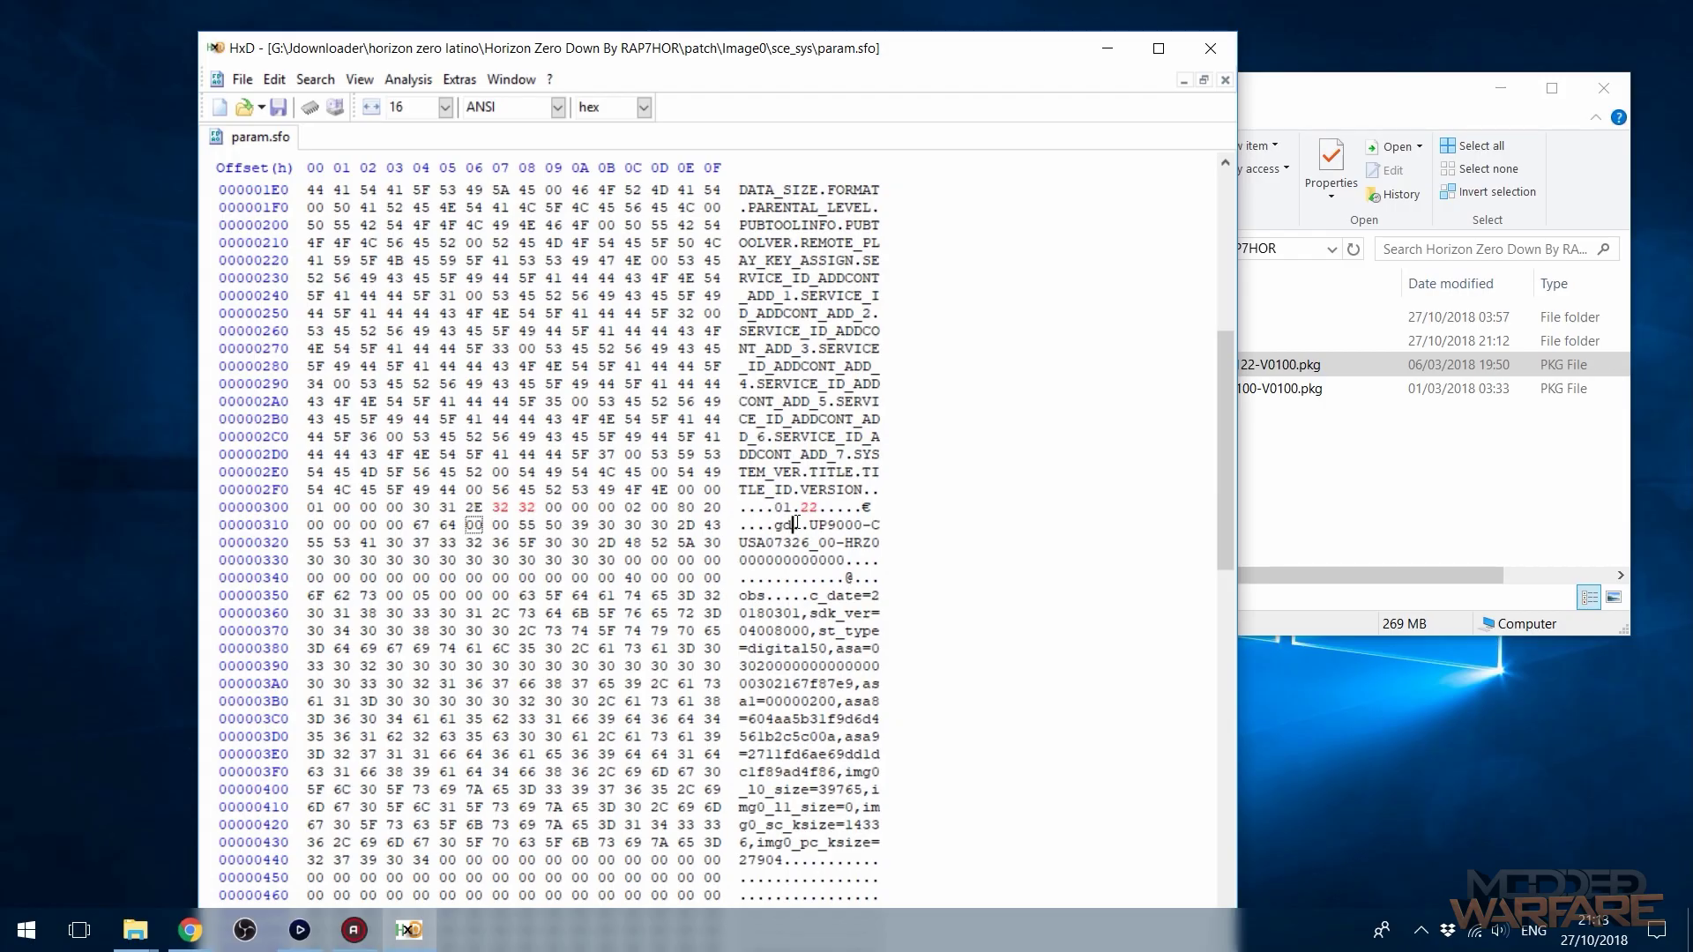
{"action": "left_click_drag", "start_coordinate": [776, 524], "coordinate": [794, 526]}
{"action": "left_click", "coordinate": [783, 525]}
{"action": "type", "text": "70"}
{"action": "scroll", "coordinate": [941, 611], "scroll_direction": "down", "scroll_amount": 15}
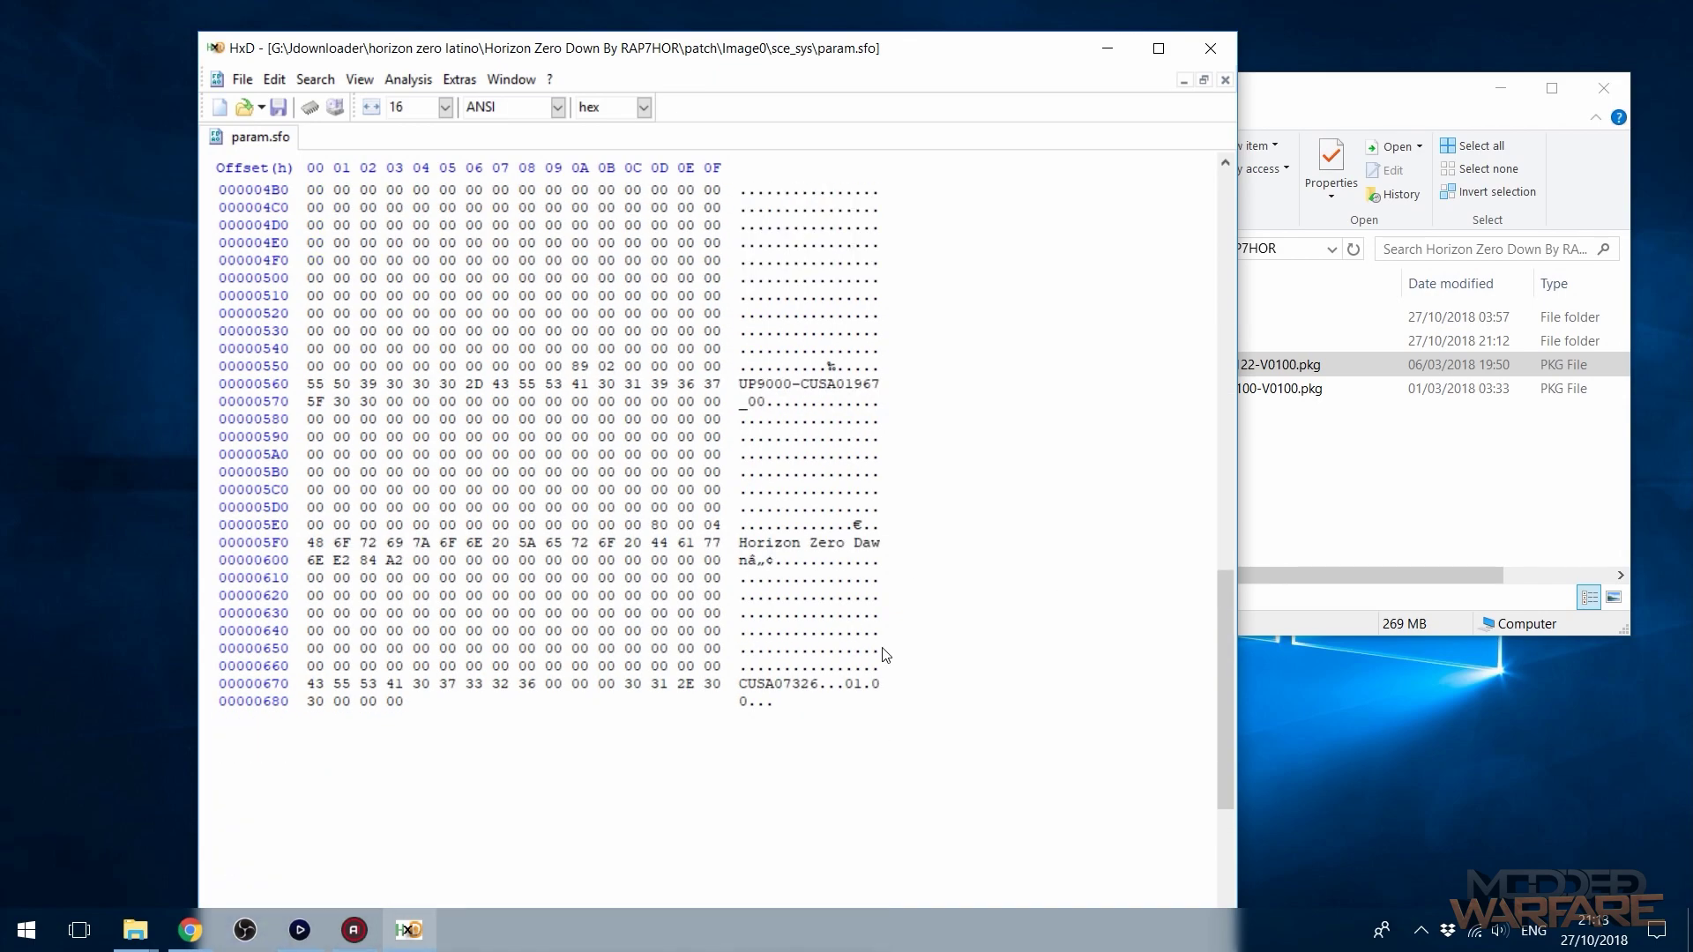
{"action": "scroll", "coordinate": [751, 721], "scroll_direction": "up", "scroll_amount": 18}
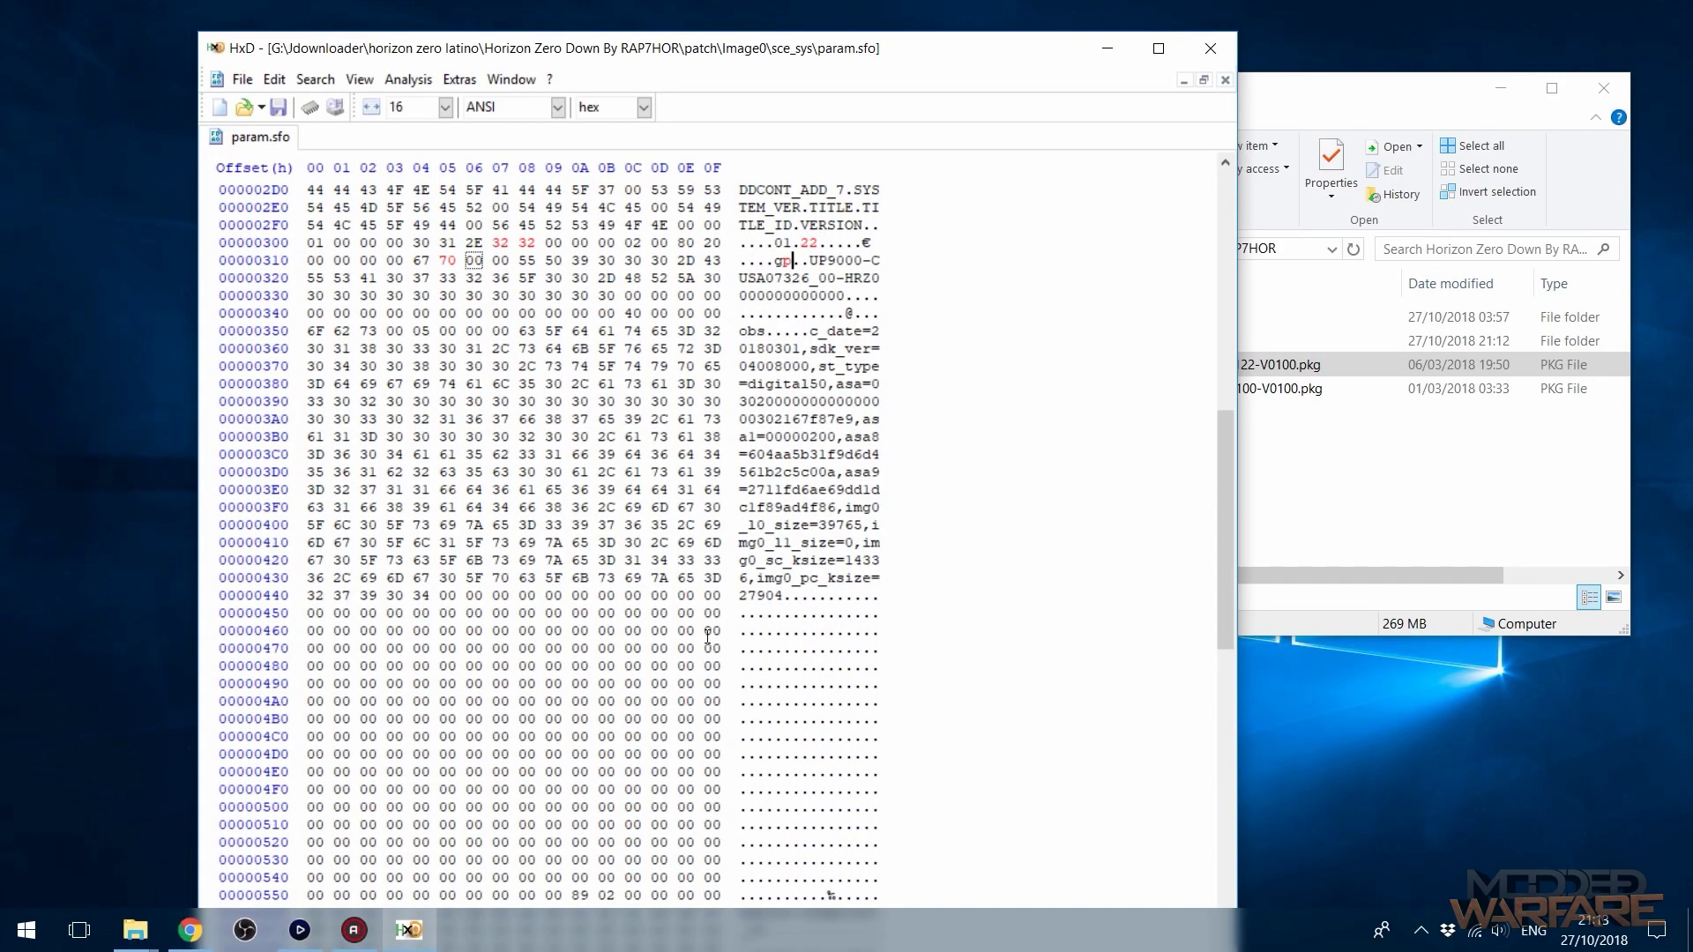
{"action": "scroll", "coordinate": [787, 610], "scroll_direction": "down", "scroll_amount": 3}
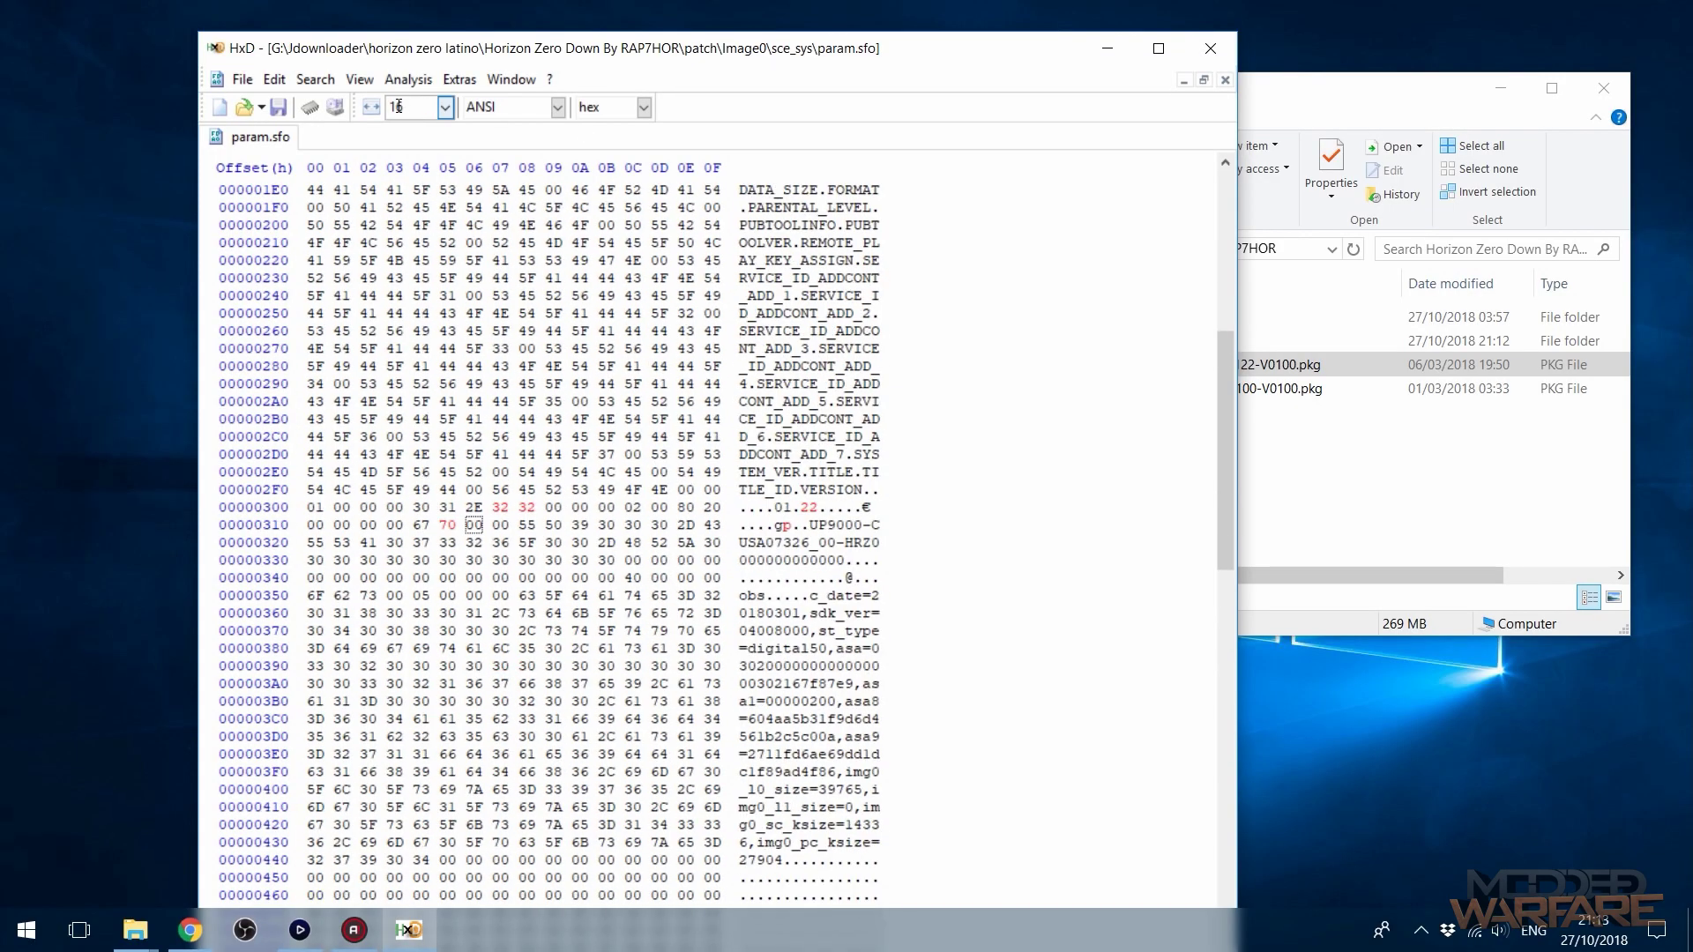
{"action": "left_click", "coordinate": [279, 109]}
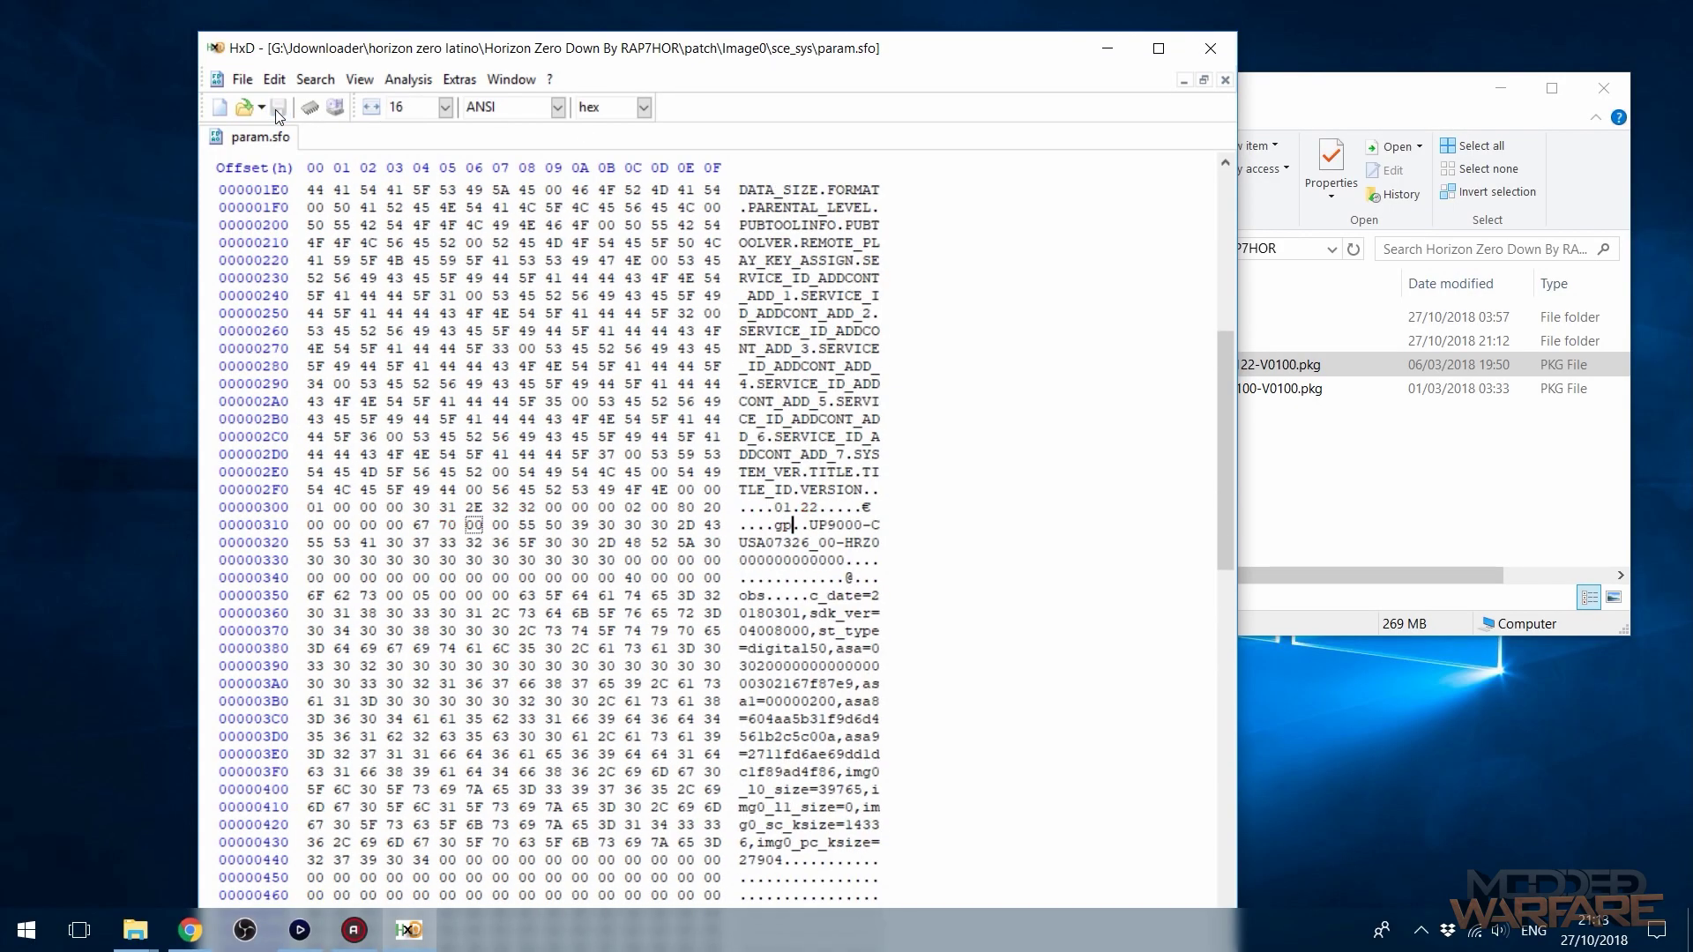
Delete the backup file param.sfo.bak from the patch's Image0\sce_sys folder.
{"action": "left_click", "coordinate": [1426, 522]}
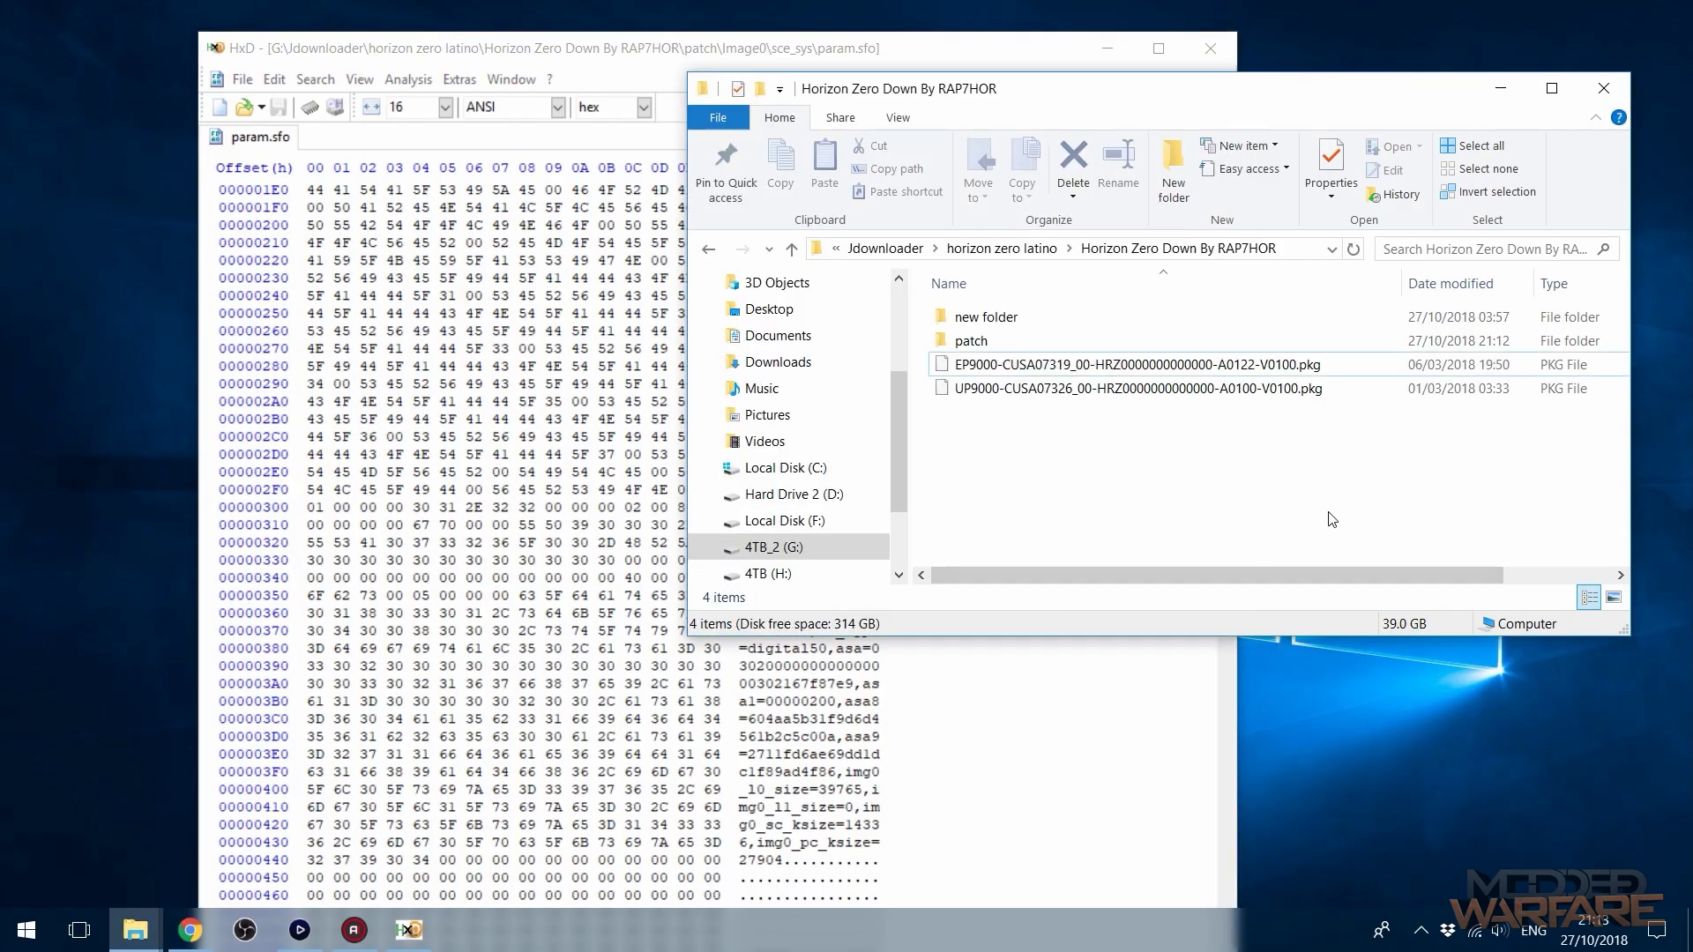
{"action": "double_click", "coordinate": [1021, 331]}
{"action": "double_click", "coordinate": [988, 318]}
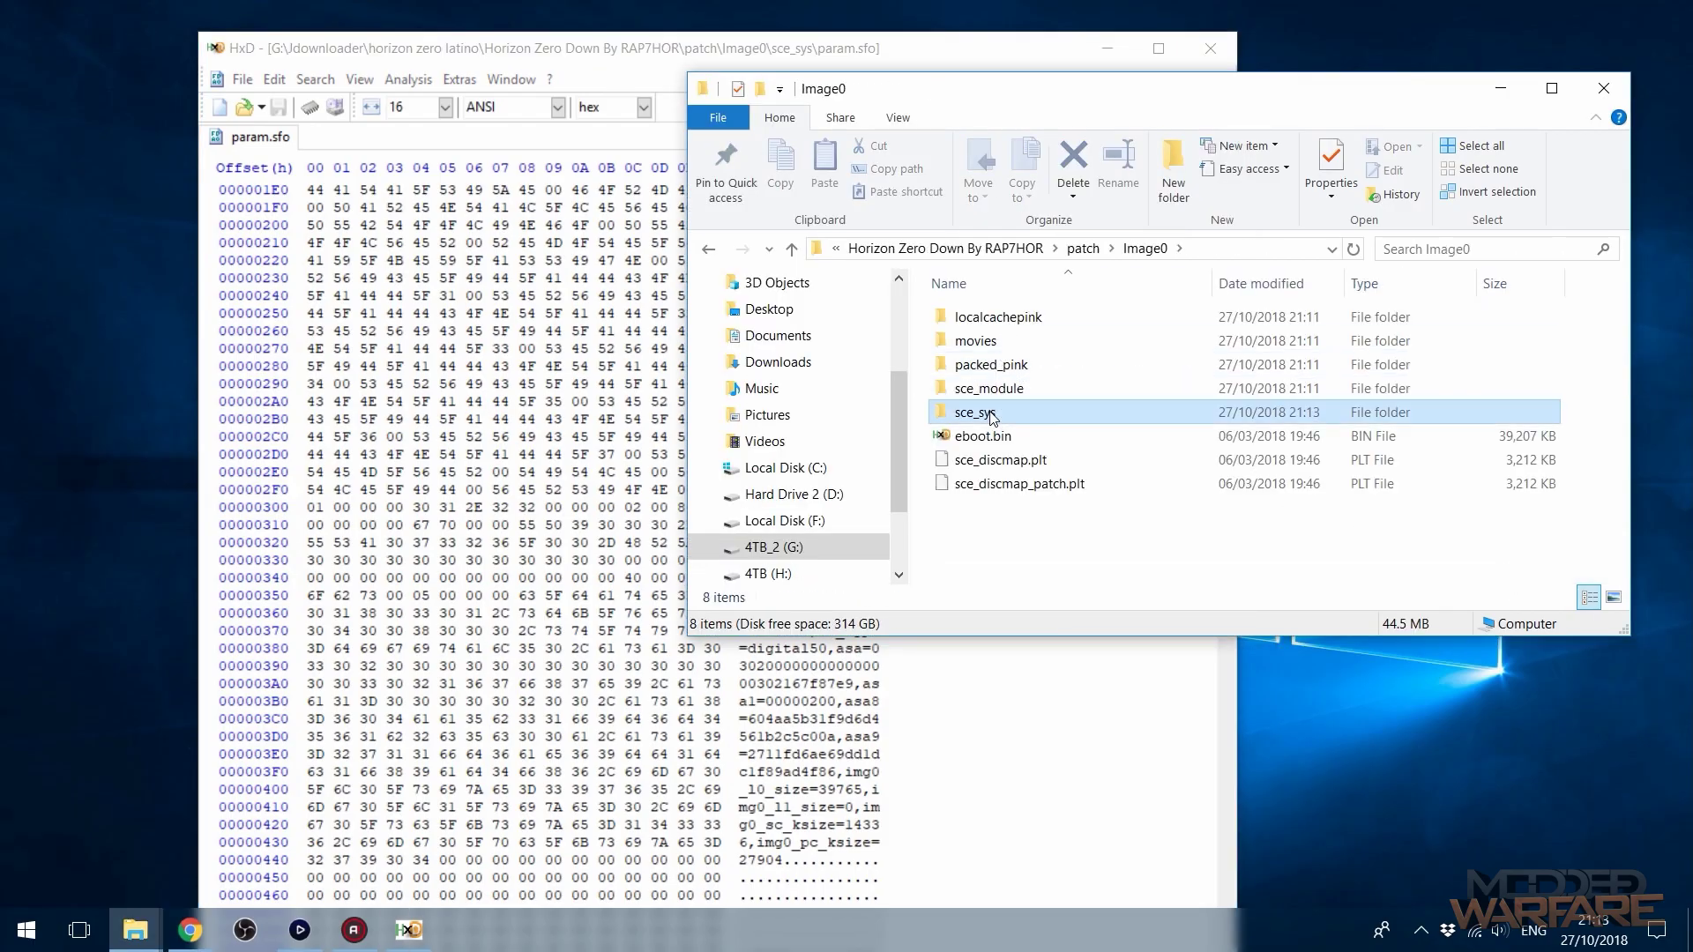
{"action": "double_click", "coordinate": [979, 412]}
{"action": "left_click", "coordinate": [1004, 533]}
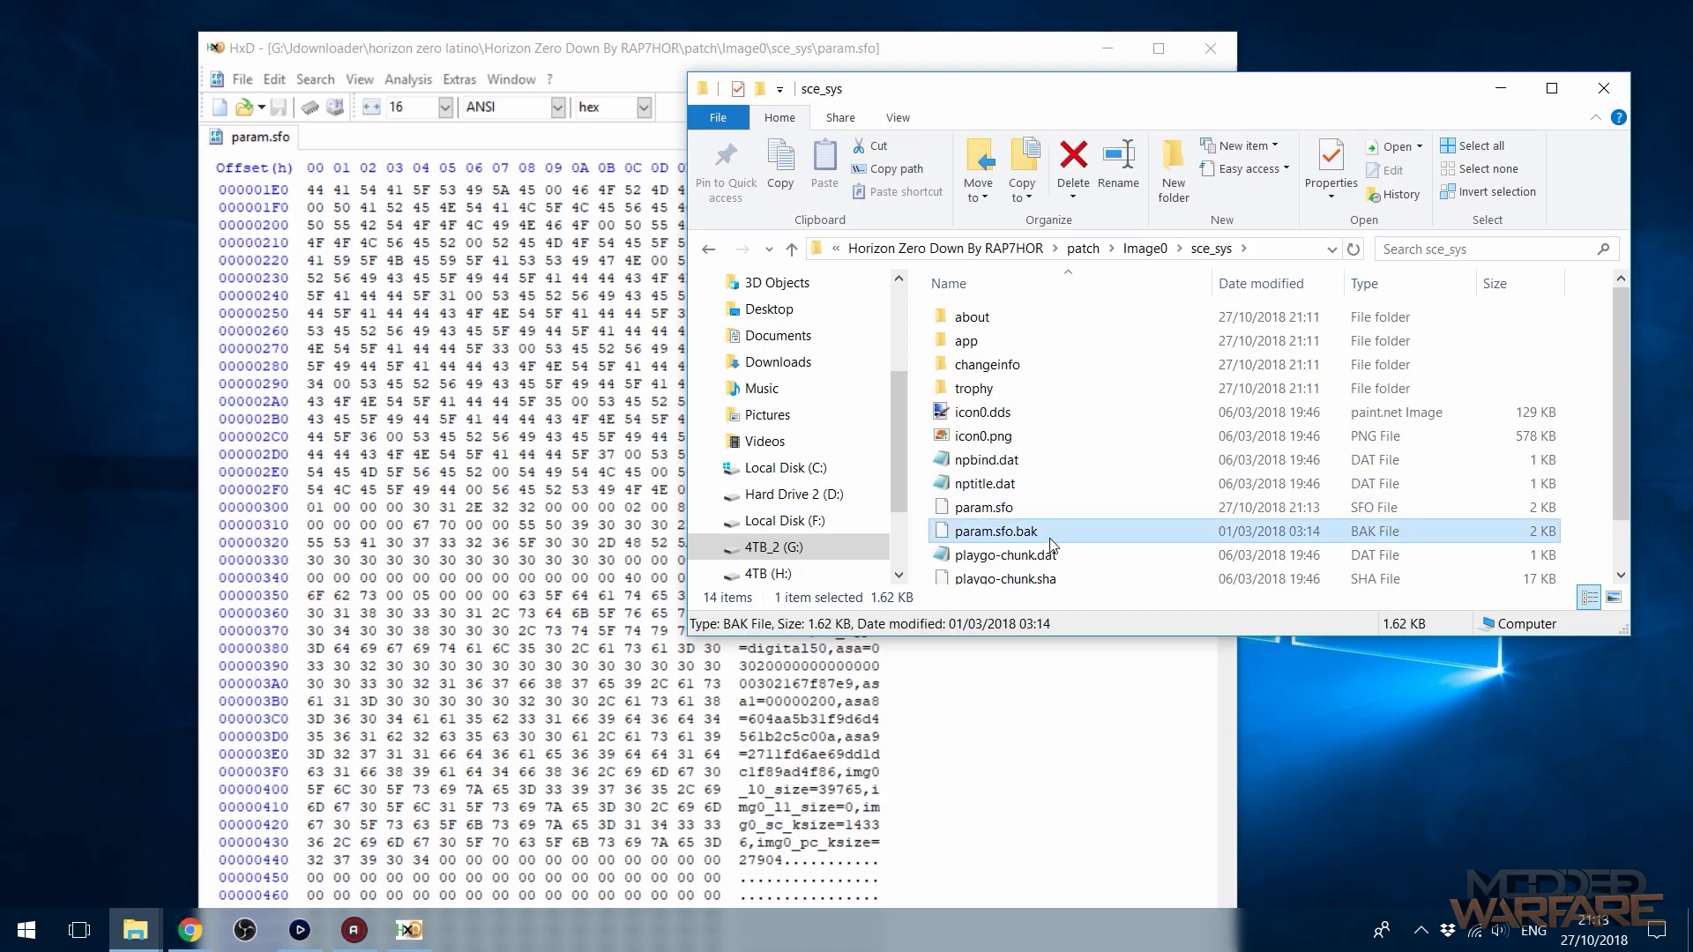
{"action": "key", "text": "Up"}
{"action": "key", "text": "Up"}
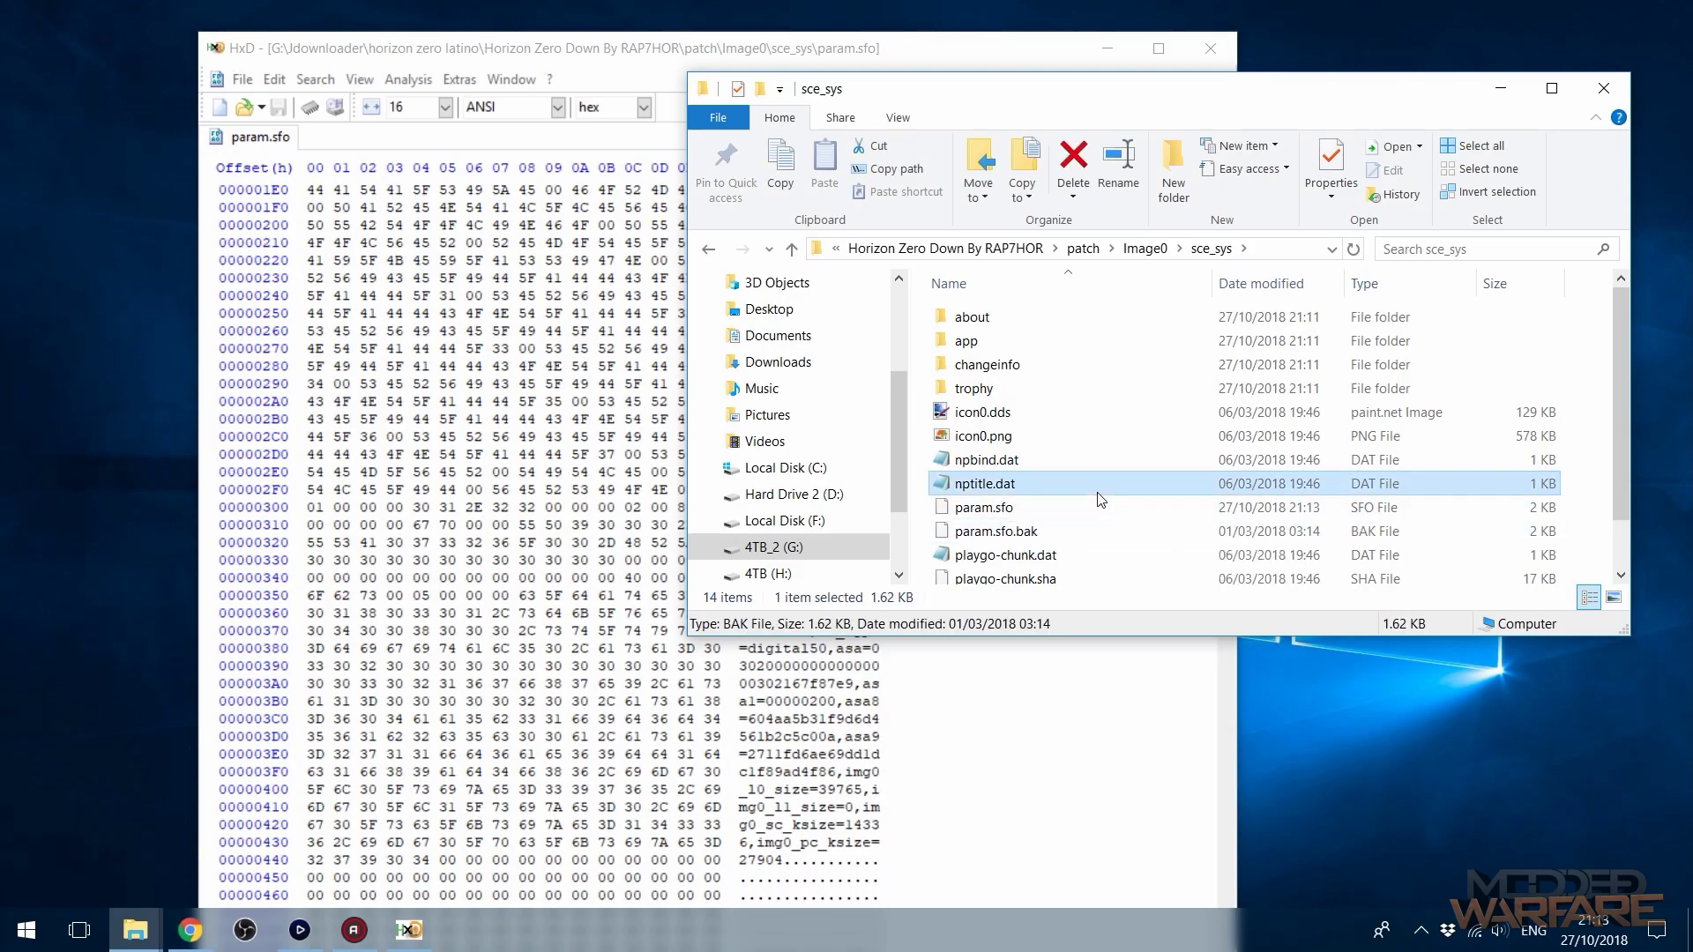
{"action": "left_click", "coordinate": [1092, 538]}
{"action": "key", "text": "Delete"}
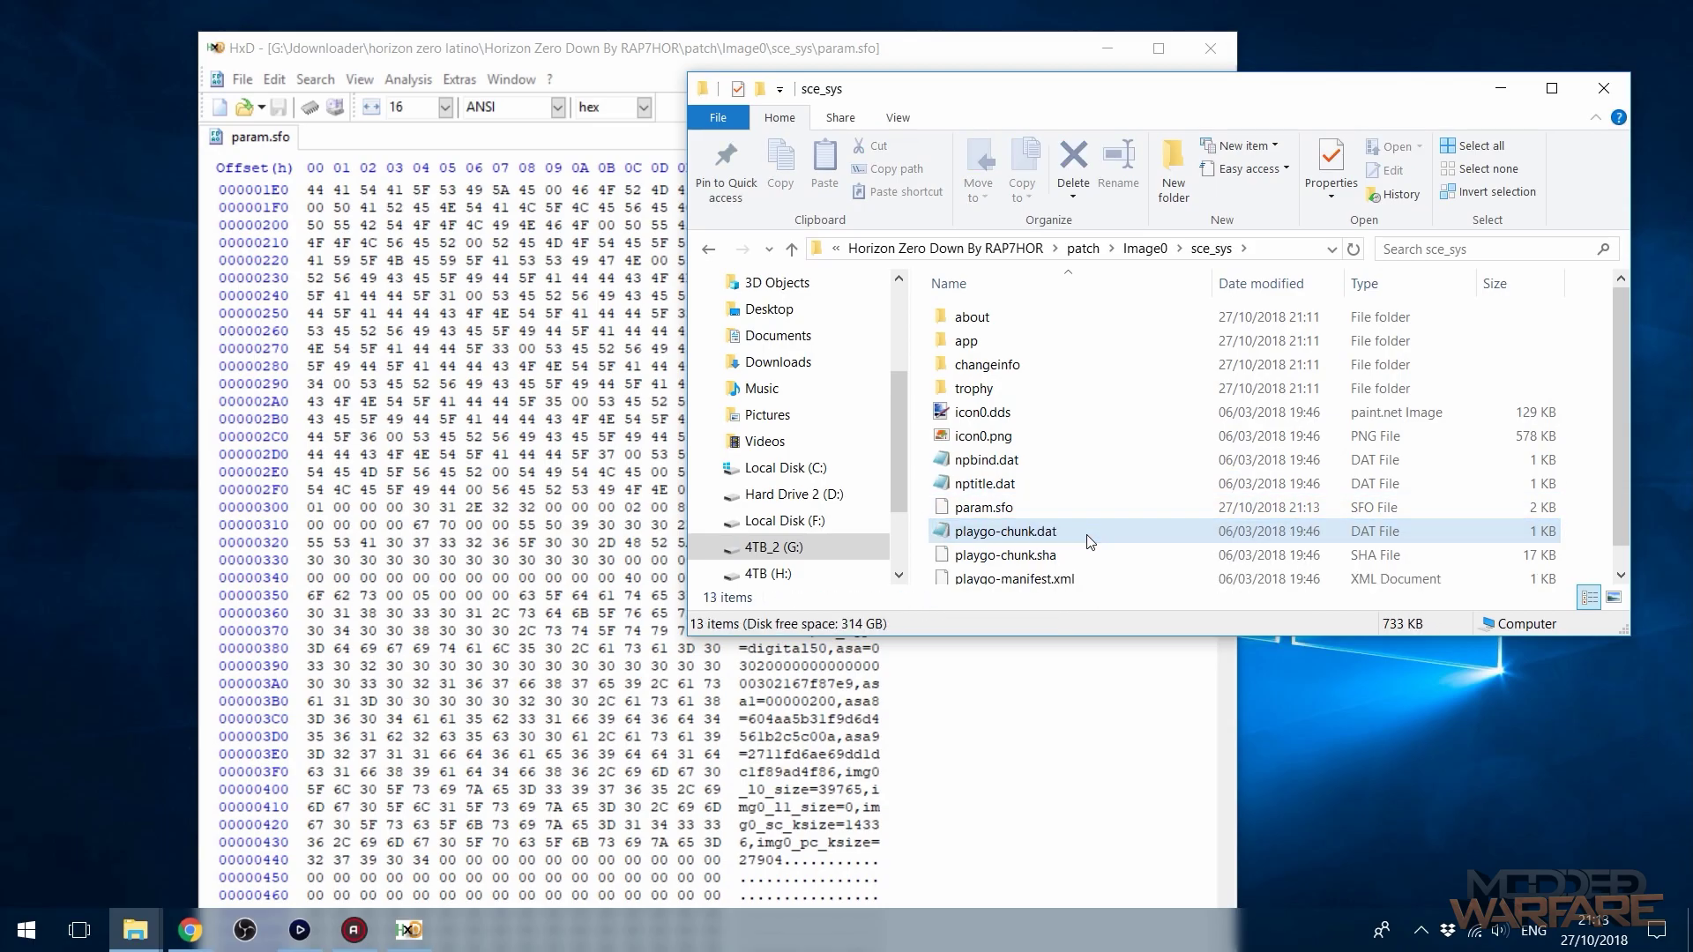
Try adding an extra 2 directly after version 01.22 at offset 300 in param.sfo.
{"action": "left_click", "coordinate": [681, 81]}
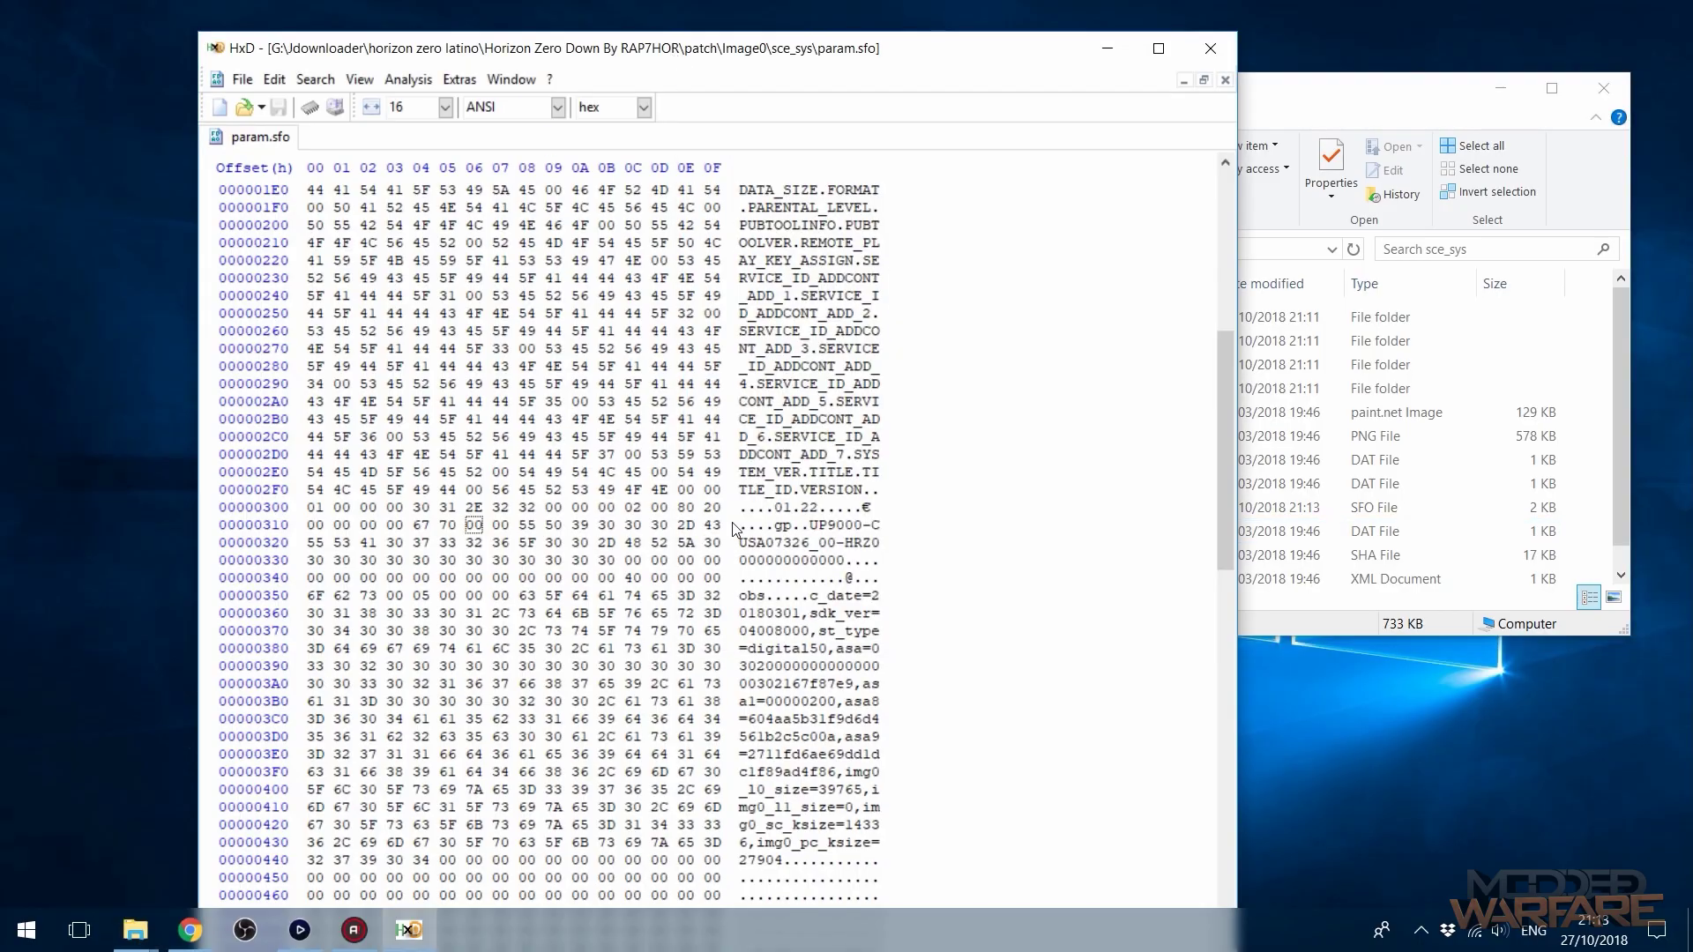
{"action": "scroll", "coordinate": [733, 529], "scroll_direction": "down", "scroll_amount": 2}
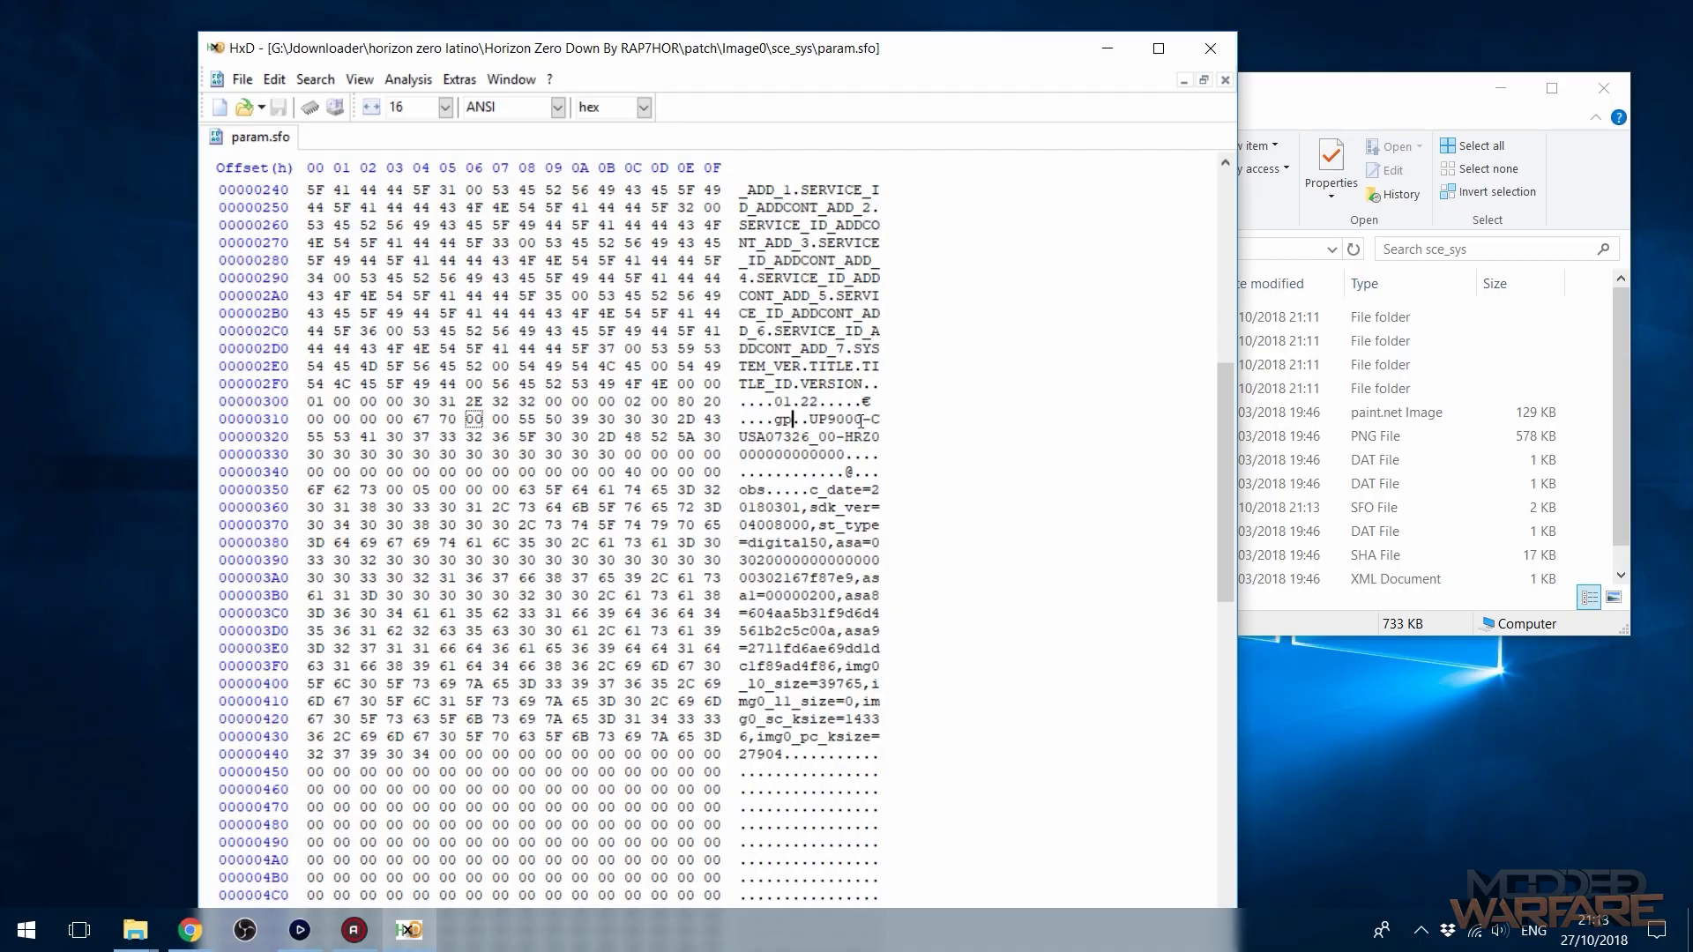
{"action": "left_click", "coordinate": [812, 403]}
{"action": "left_click_drag", "start_coordinate": [801, 401], "coordinate": [817, 401]}
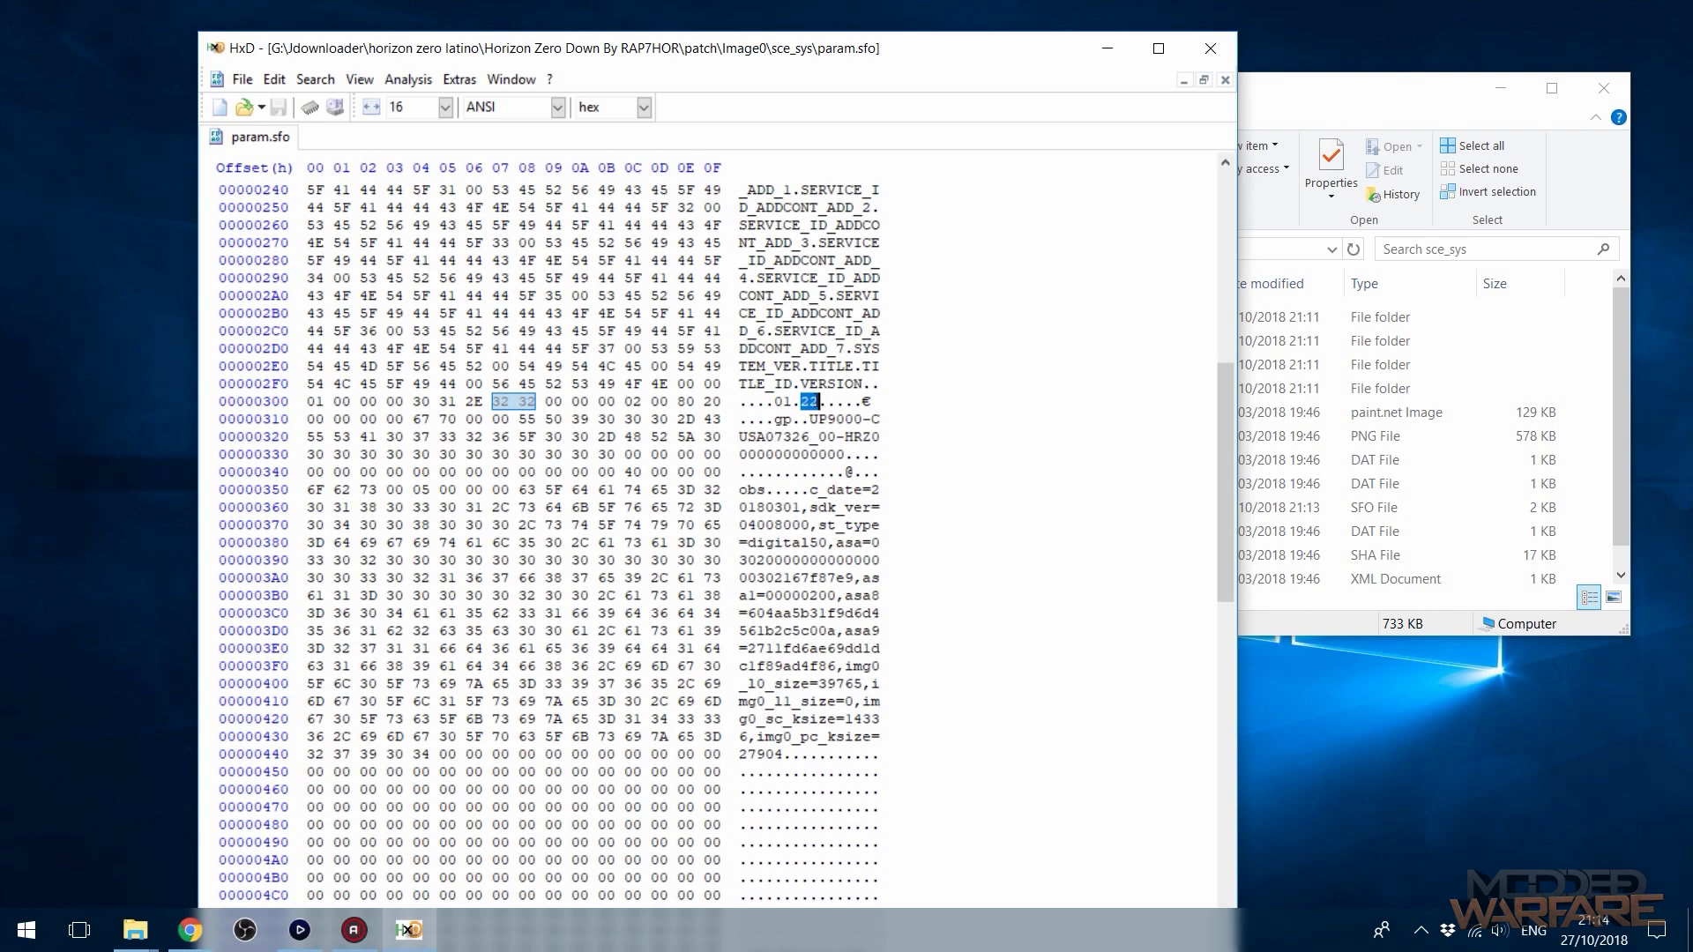
{"action": "left_click", "coordinate": [819, 401]}
{"action": "key", "text": "Left"}
{"action": "key", "text": "Left"}
{"action": "key", "text": "Right"}
{"action": "key", "text": "Right"}
{"action": "type", "text": "2"}
{"action": "key", "text": "Left"}
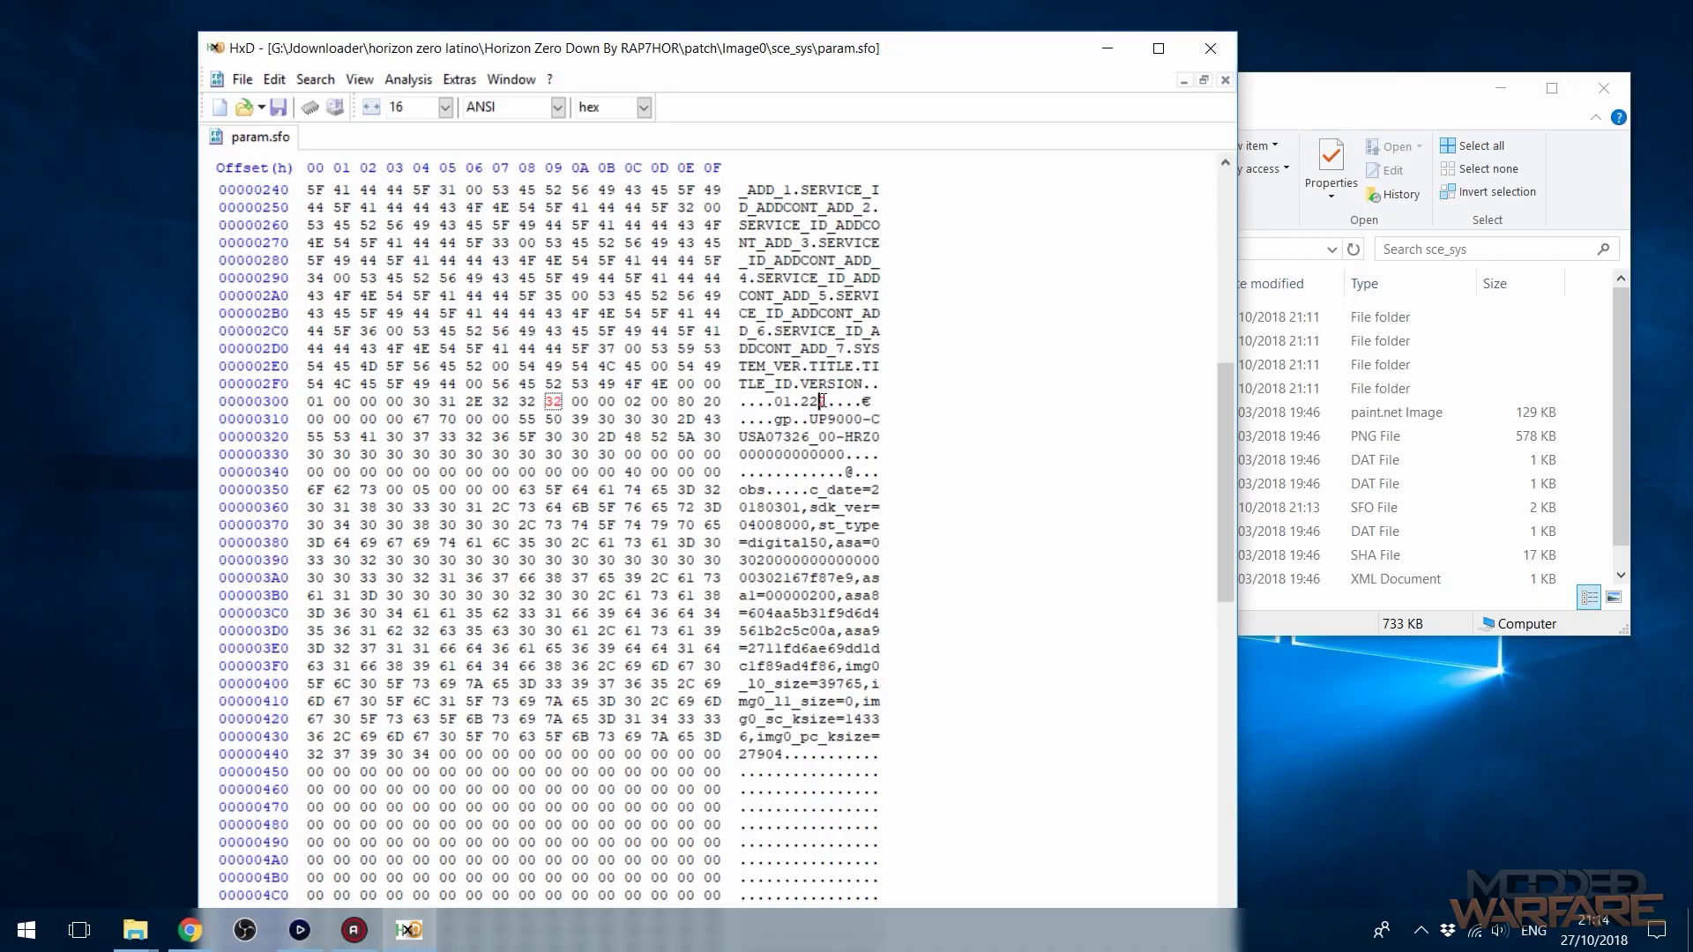
Restore the byte after version 01.22 in param.sfo to 00 and close HxD.
{"action": "key", "text": "ctrl+z"}
{"action": "type", "text": "2"}
{"action": "left_click", "coordinate": [547, 404]}
{"action": "type", "text": "00"}
{"action": "key", "text": "Left"}
{"action": "key", "text": "ctrl+s"}
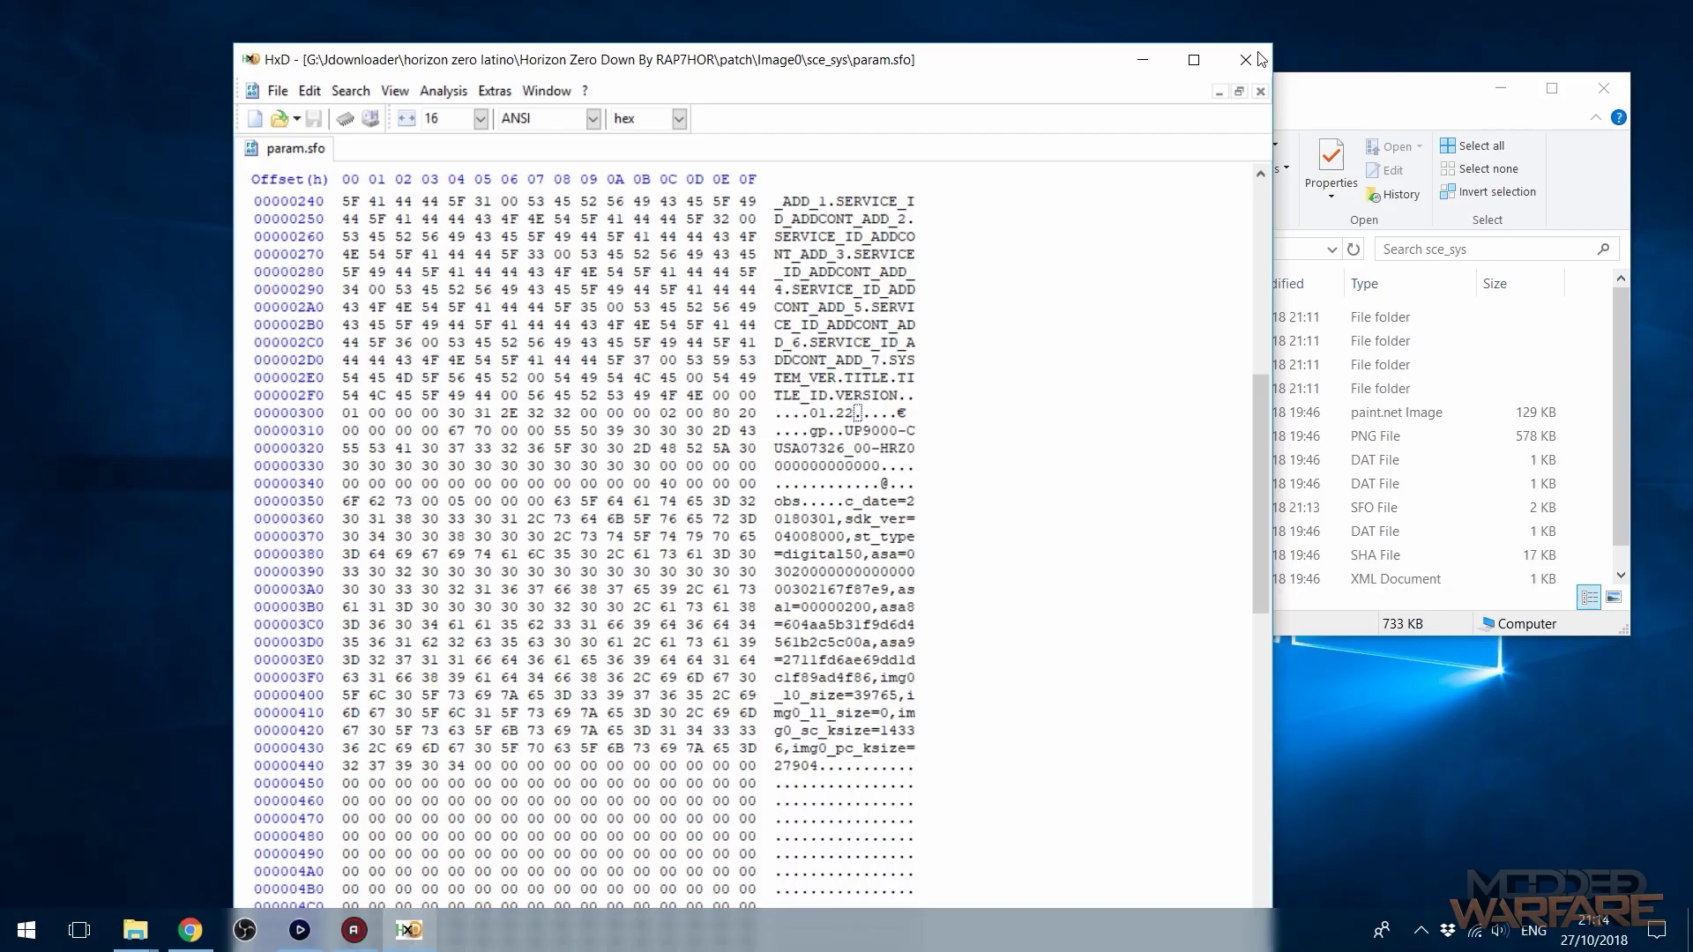
{"action": "left_click", "coordinate": [1259, 59]}
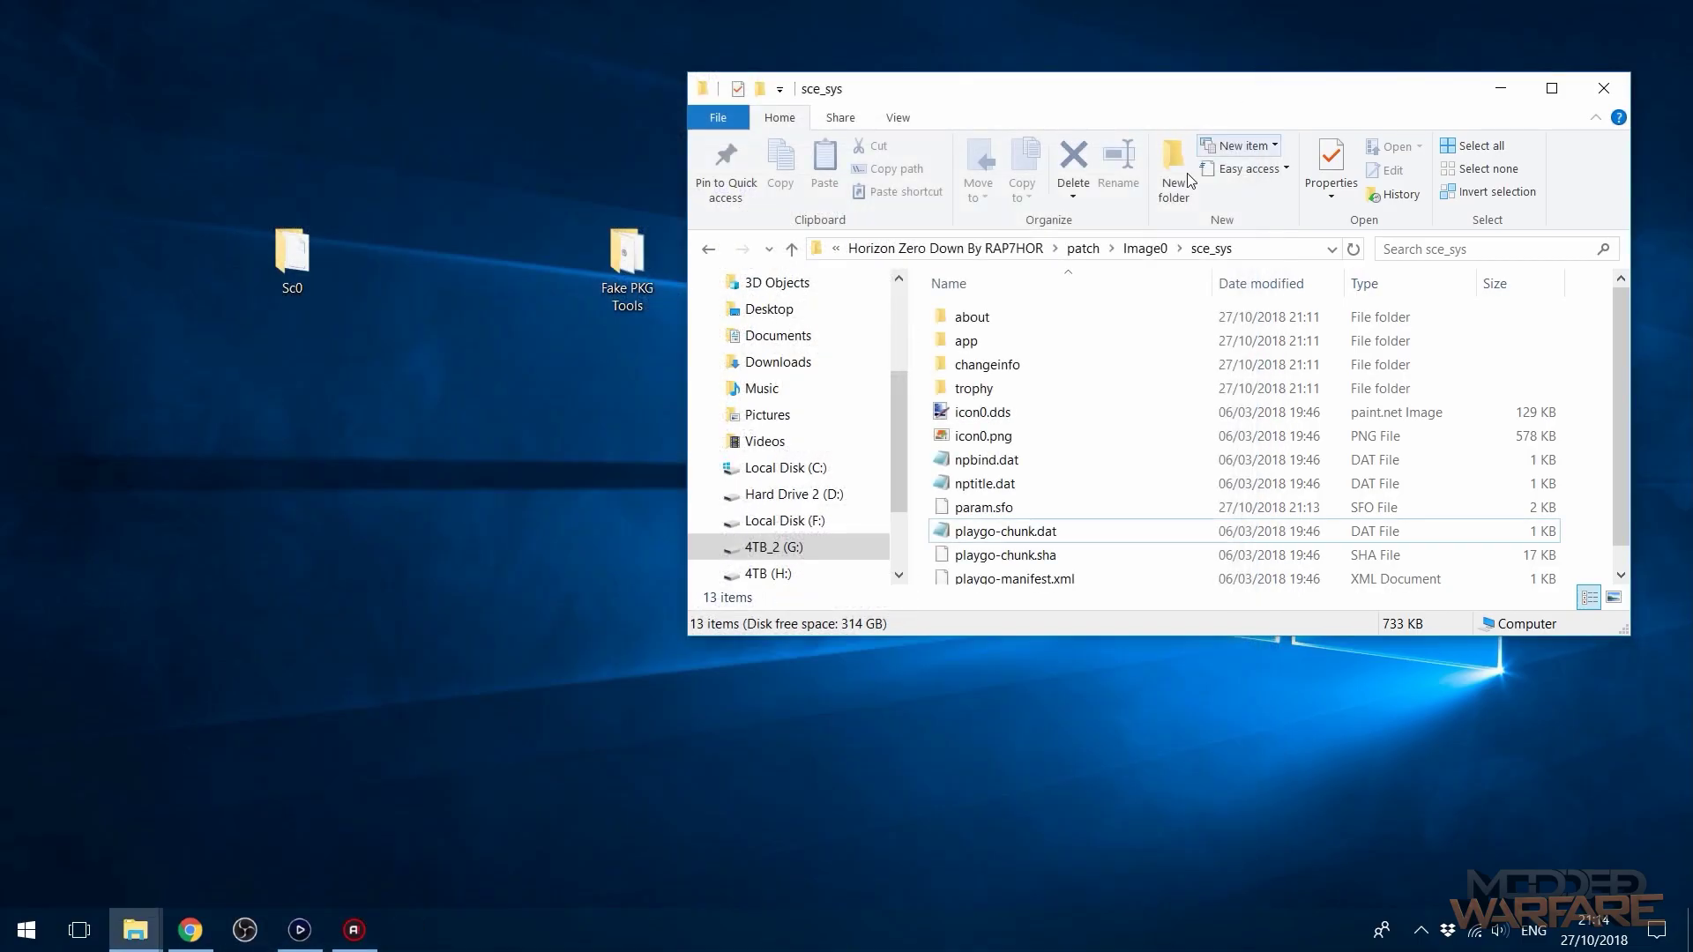
Launch HxD again and open nptitle.dat from the patch's sce_sys folder in it.
{"action": "left_click", "coordinate": [1085, 508]}
{"action": "scroll", "coordinate": [1295, 491], "scroll_direction": "down", "scroll_amount": 1}
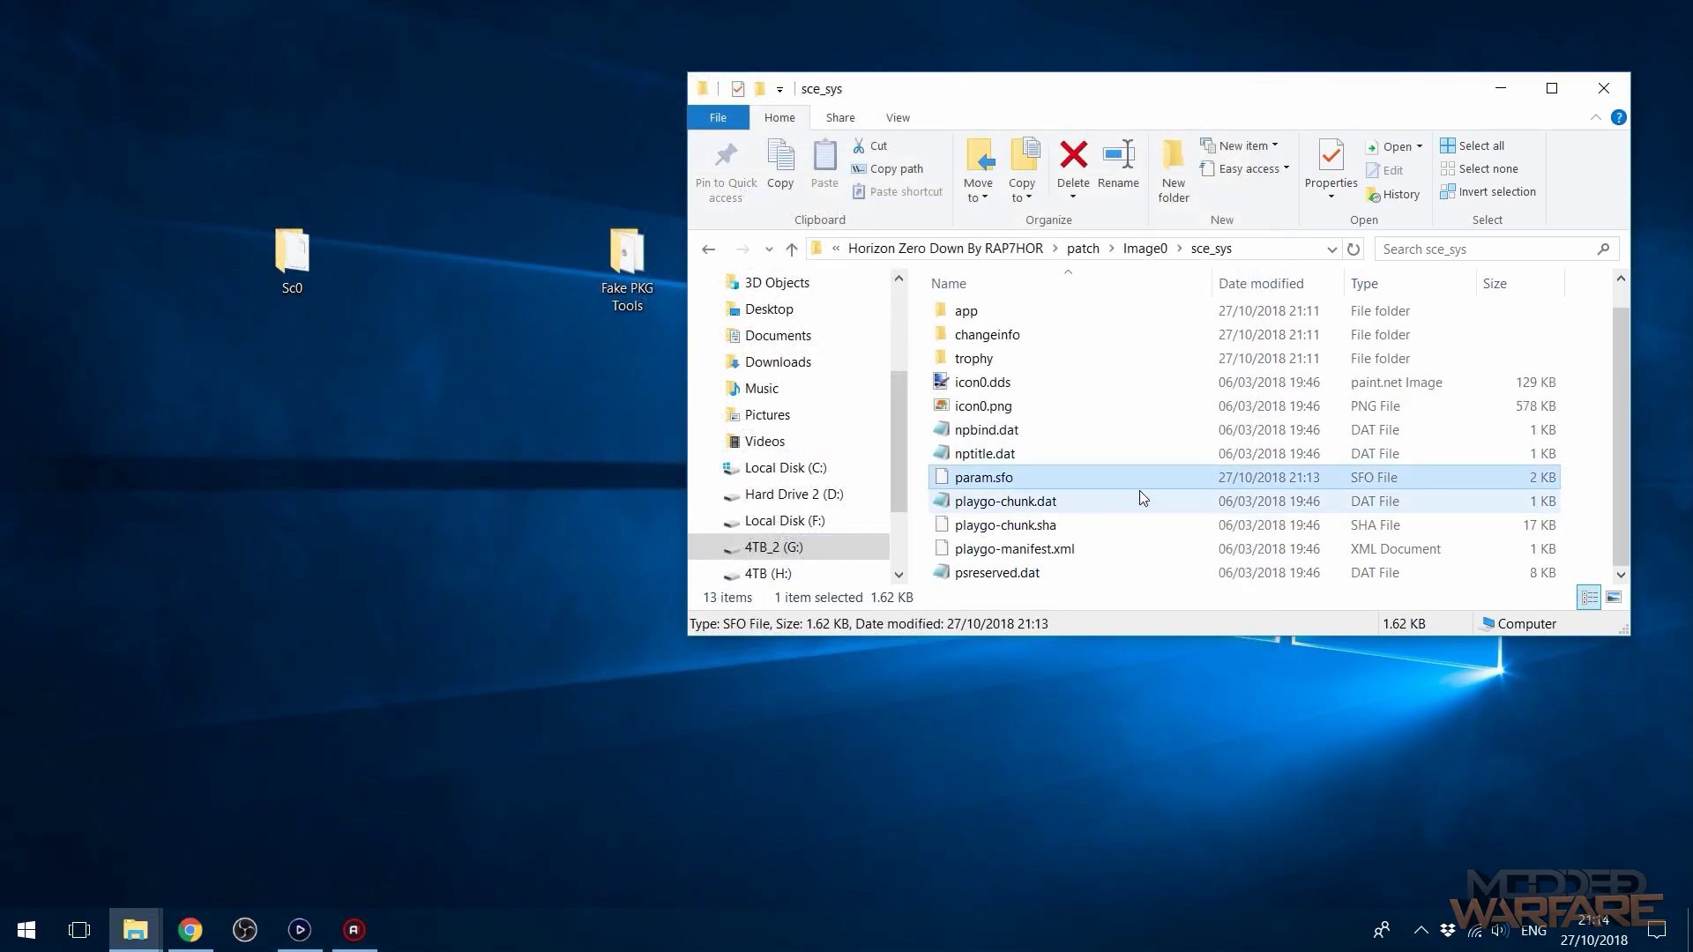
{"action": "left_click", "coordinate": [1588, 465]}
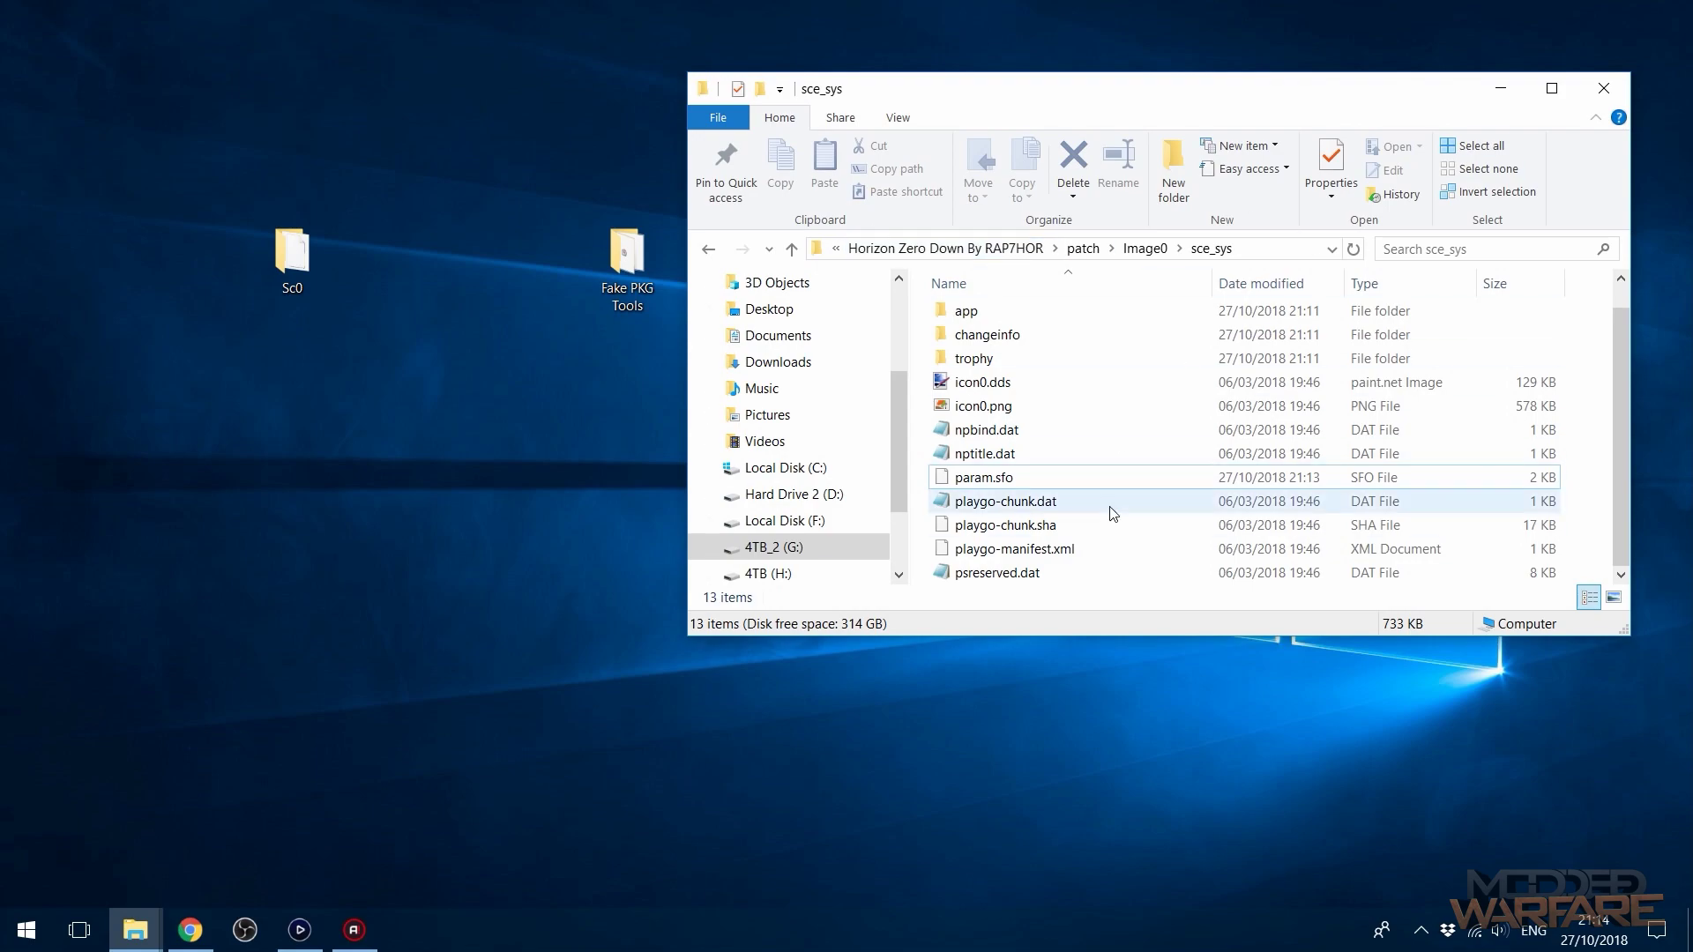
{"action": "left_click", "coordinate": [1026, 455]}
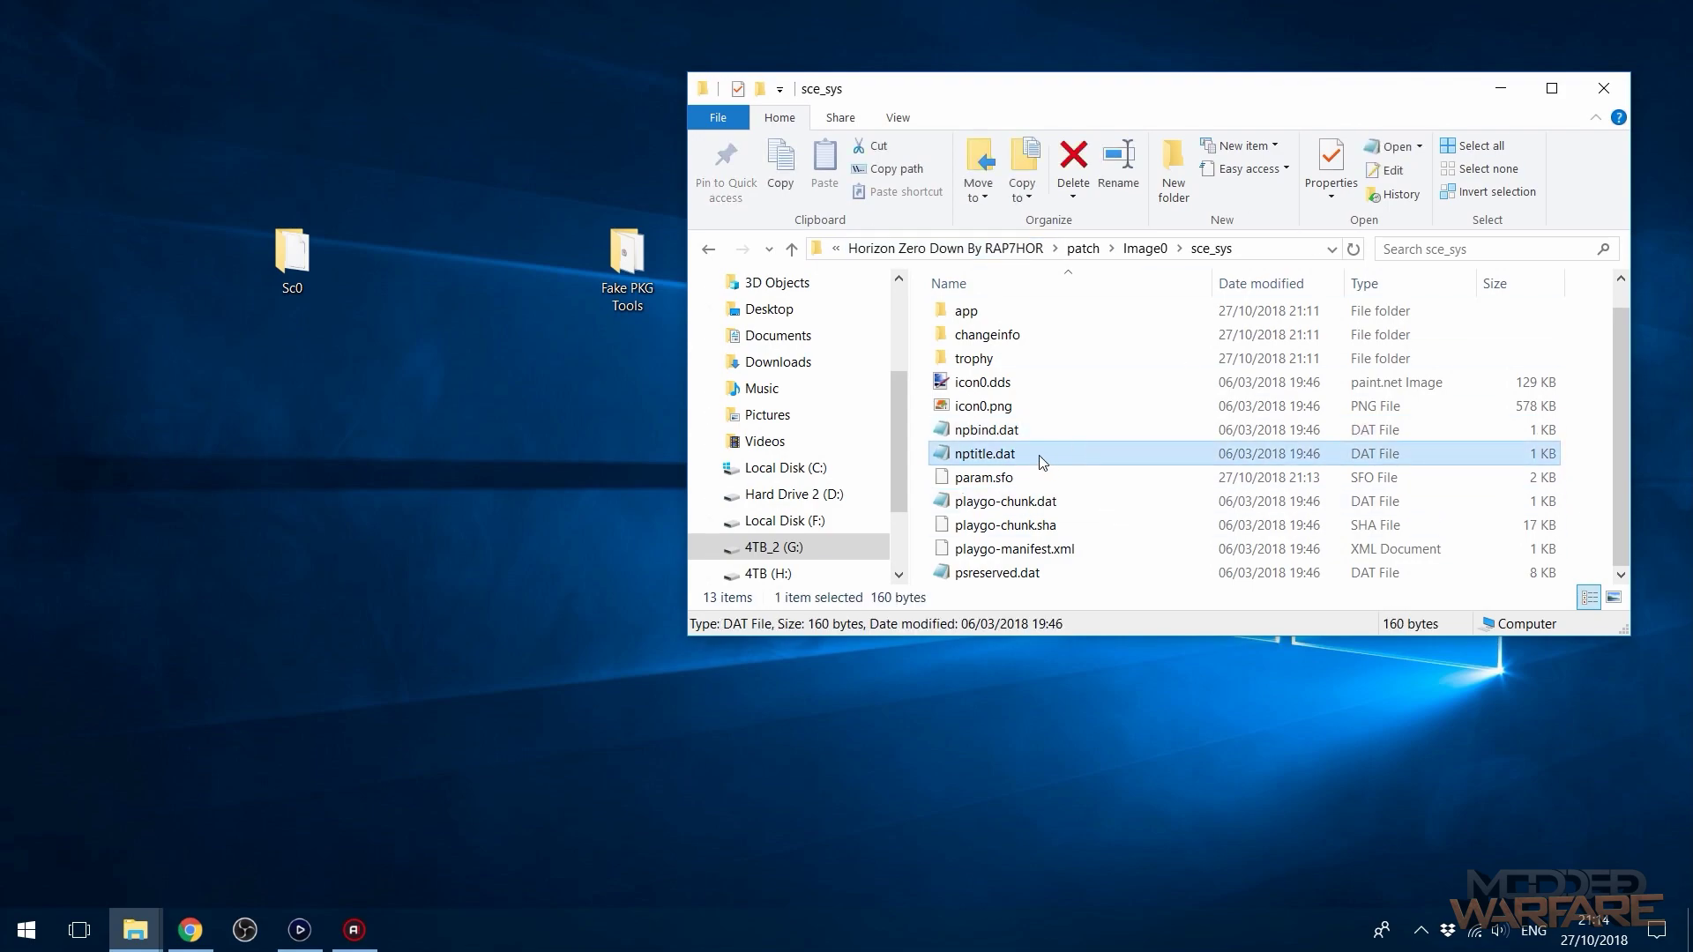
{"action": "left_click", "coordinate": [26, 929]}
{"action": "left_click", "coordinate": [128, 479]}
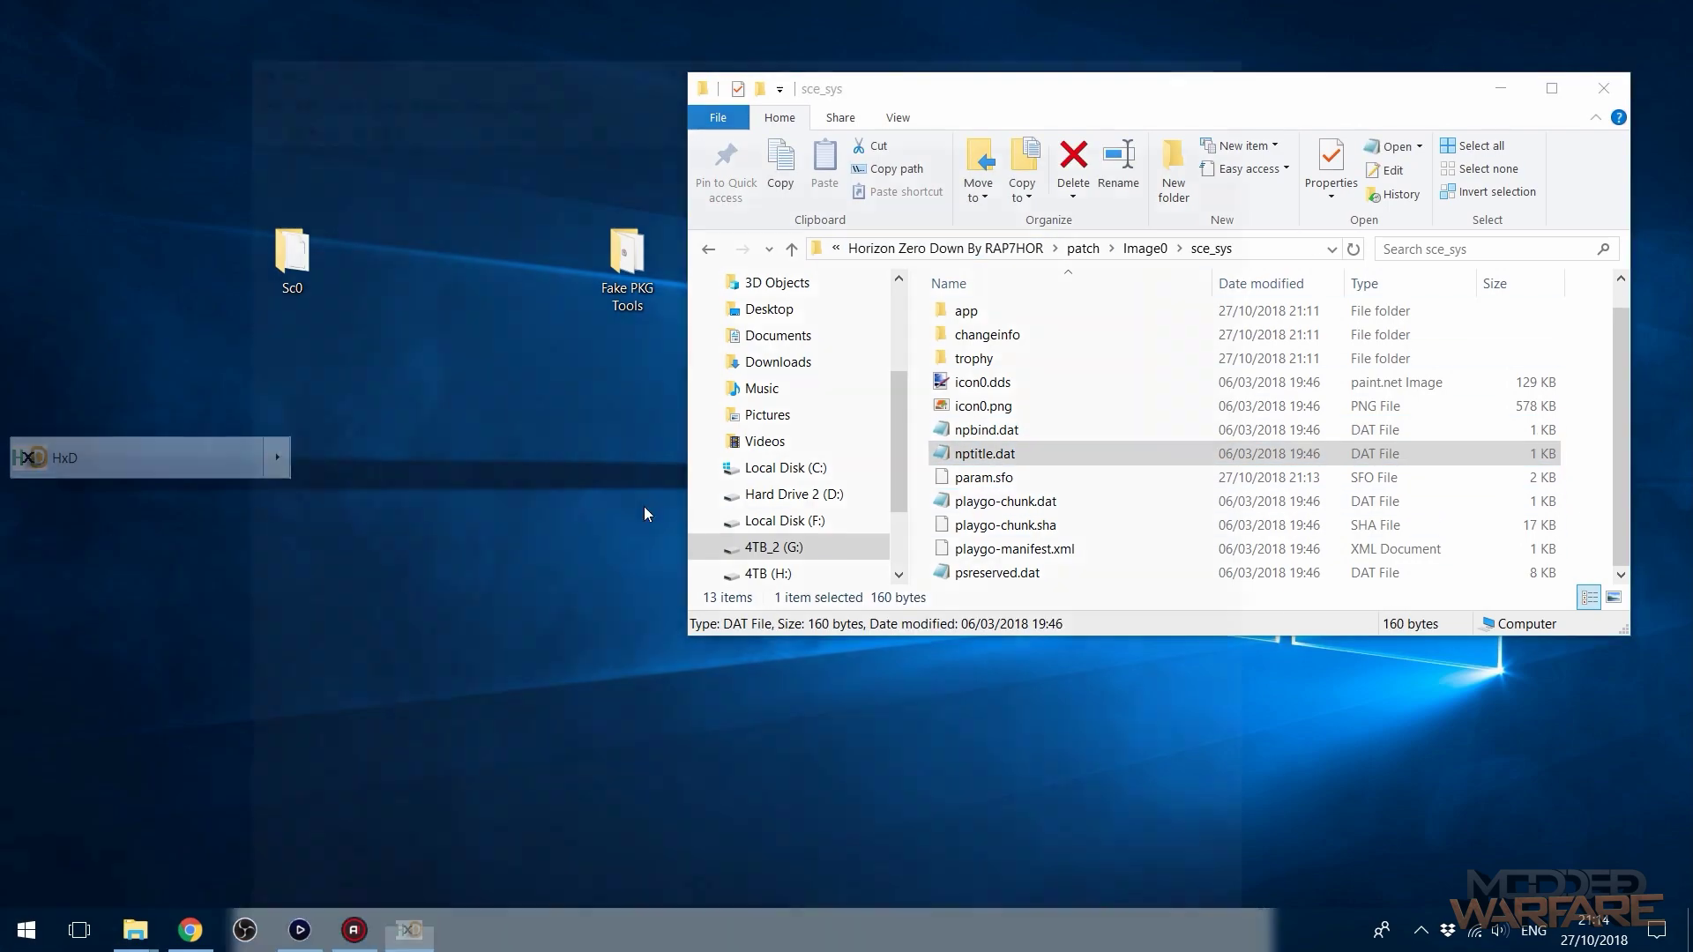
{"action": "left_click_drag", "start_coordinate": [1018, 70], "coordinate": [711, 69]}
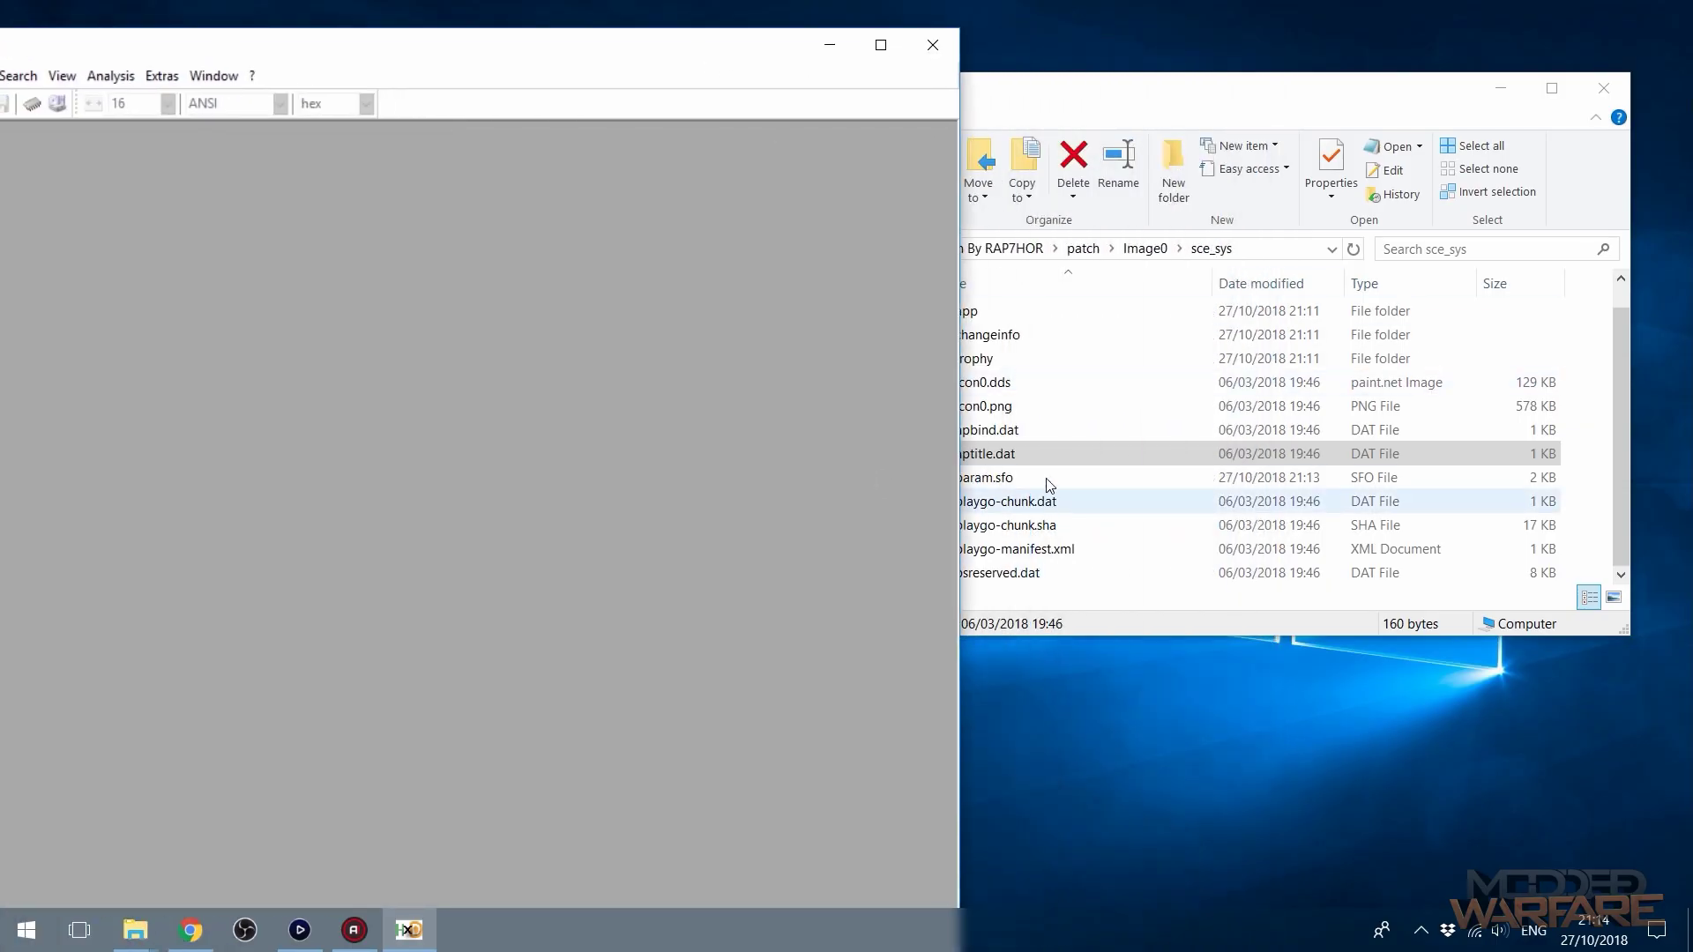
{"action": "left_click_drag", "start_coordinate": [1051, 455], "coordinate": [600, 438]}
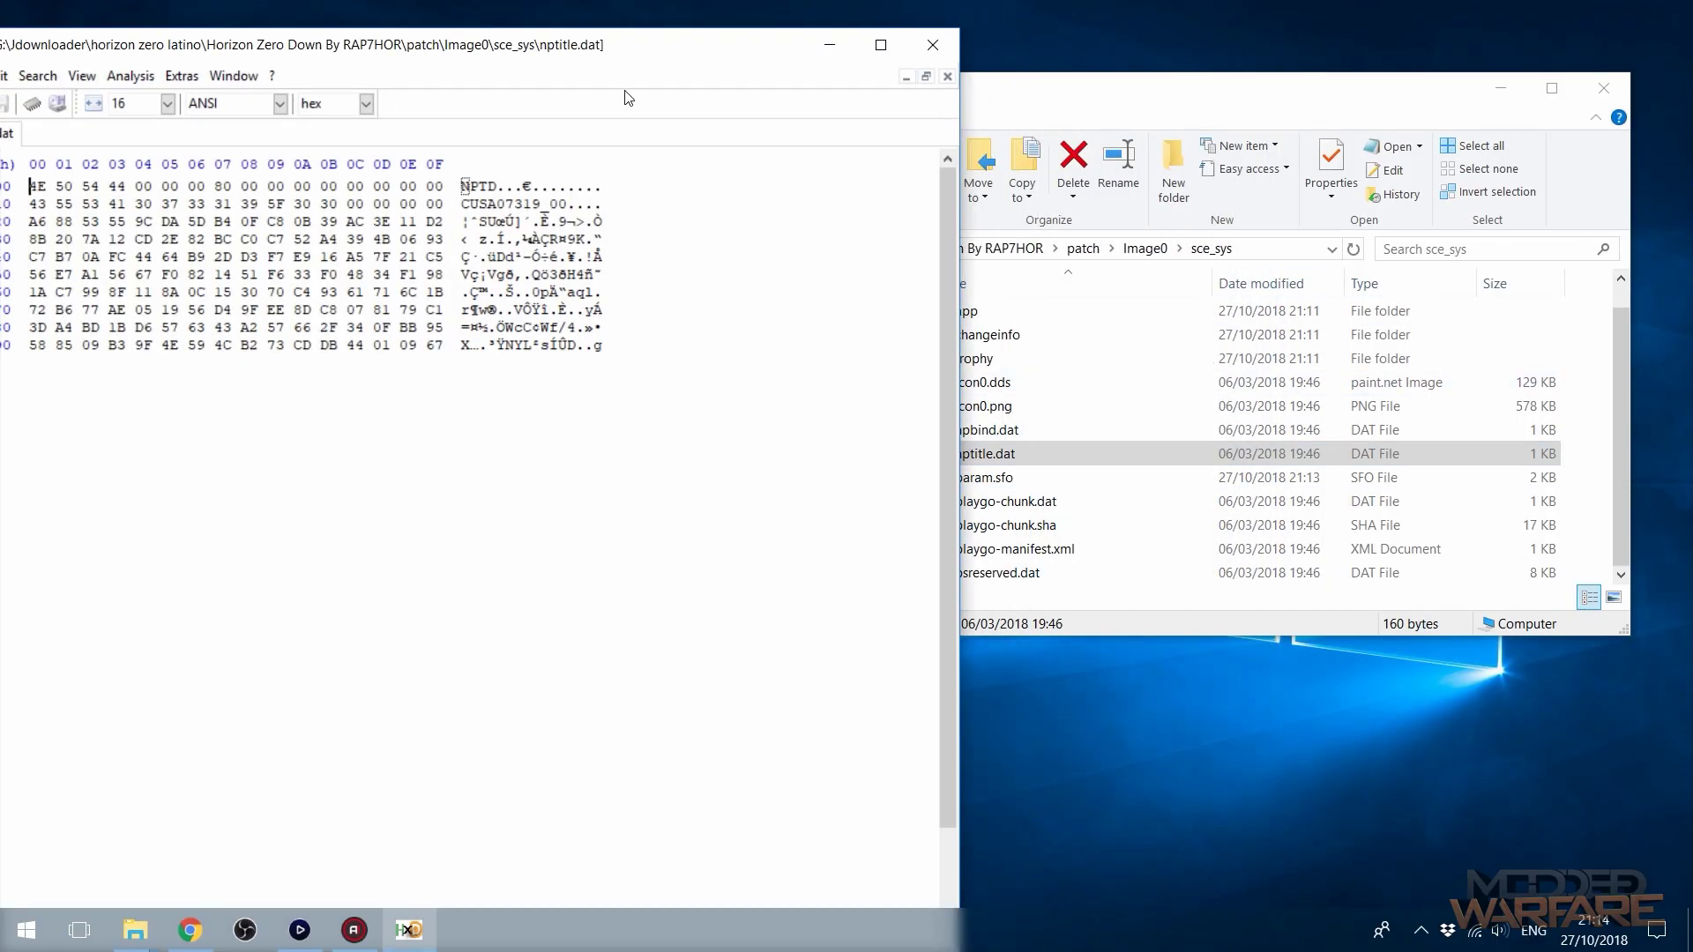
{"action": "left_click_drag", "start_coordinate": [640, 53], "coordinate": [838, 196]}
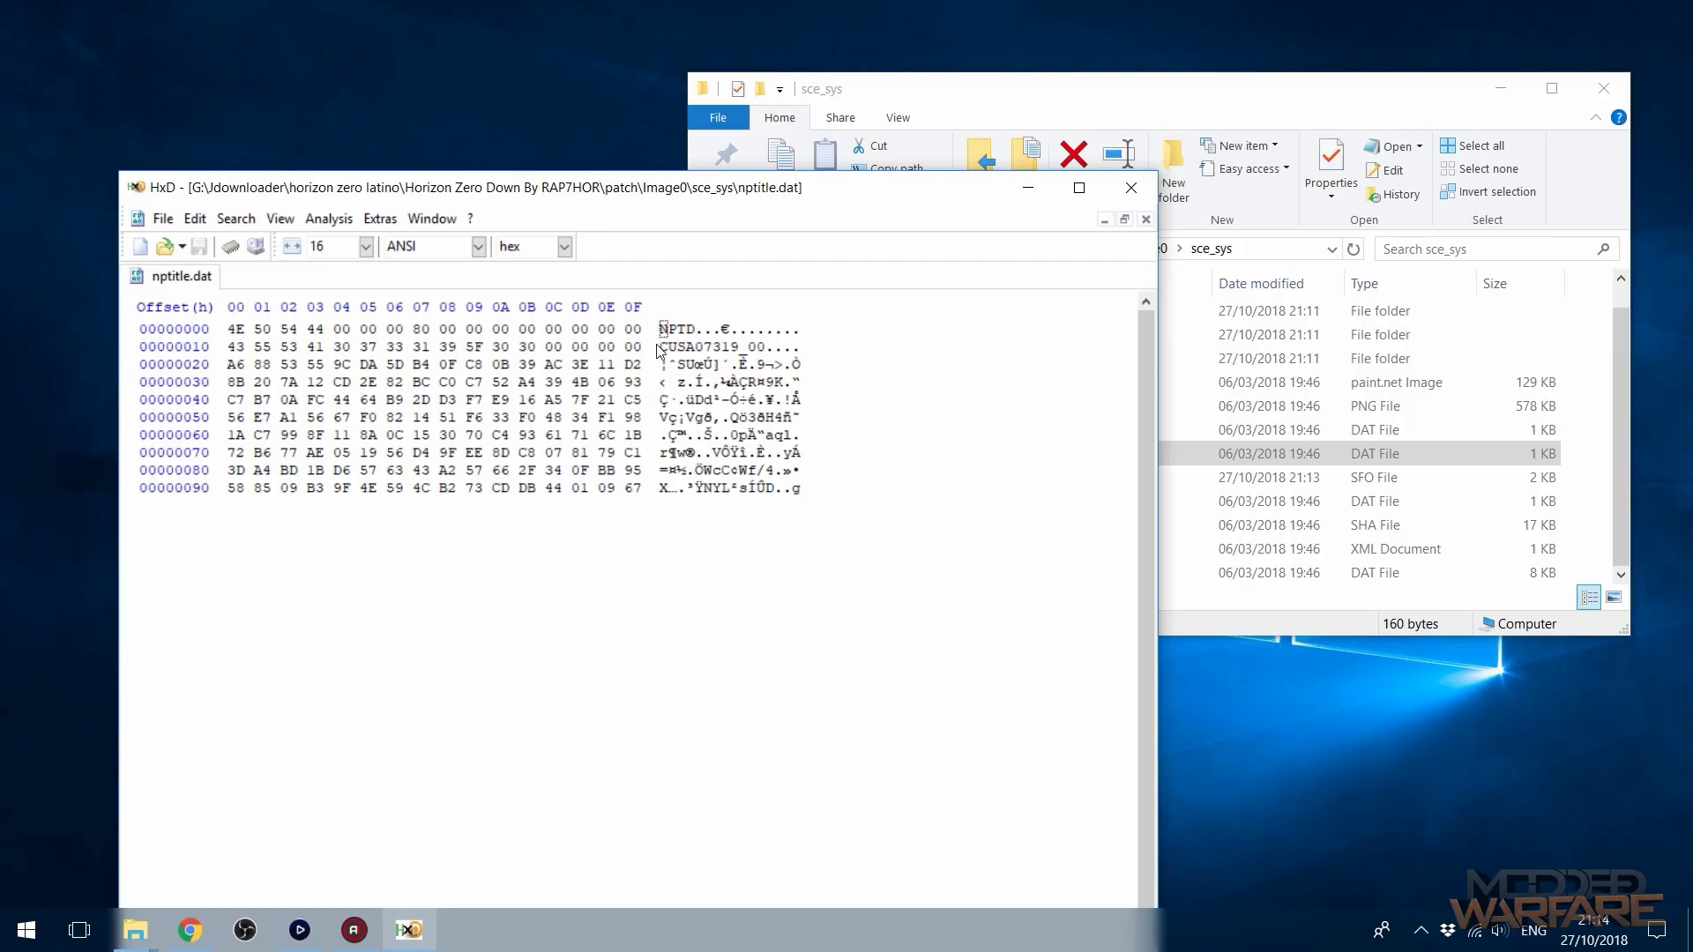
Change the title ID at offset 10 in nptitle.dat to CUSA07326, save the file and close HxD.
{"action": "left_click_drag", "start_coordinate": [657, 351], "coordinate": [739, 345]}
{"action": "left_click", "coordinate": [721, 347]}
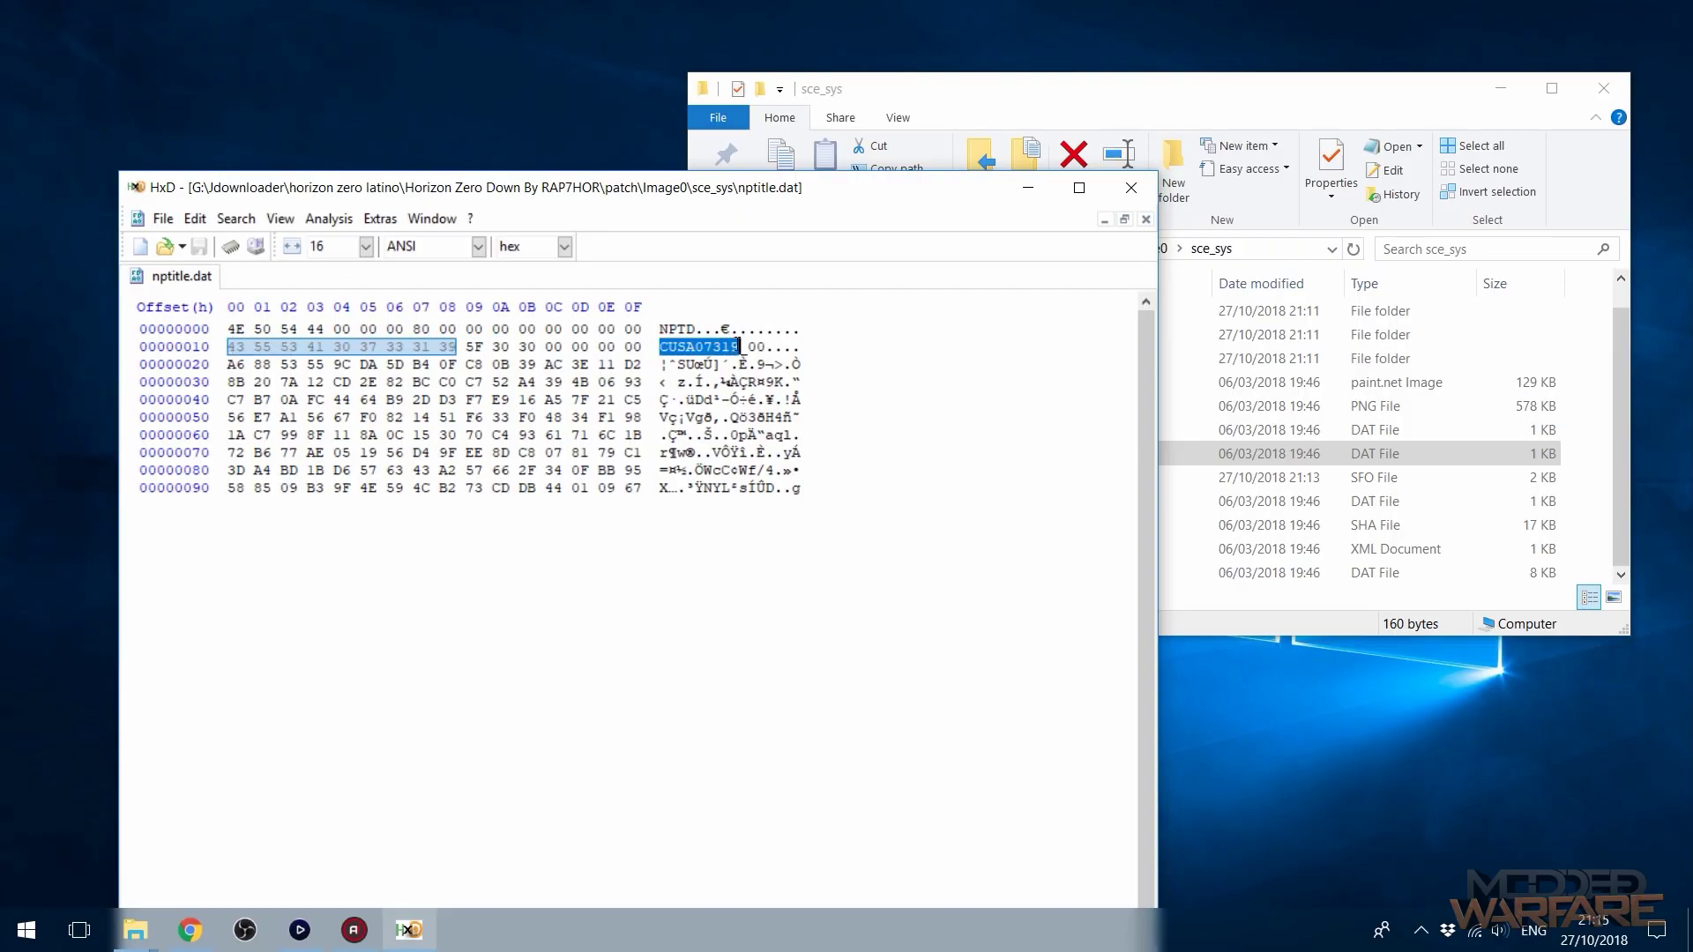
{"action": "left_click", "coordinate": [727, 346]}
{"action": "left_click_drag", "start_coordinate": [848, 190], "coordinate": [843, 278]}
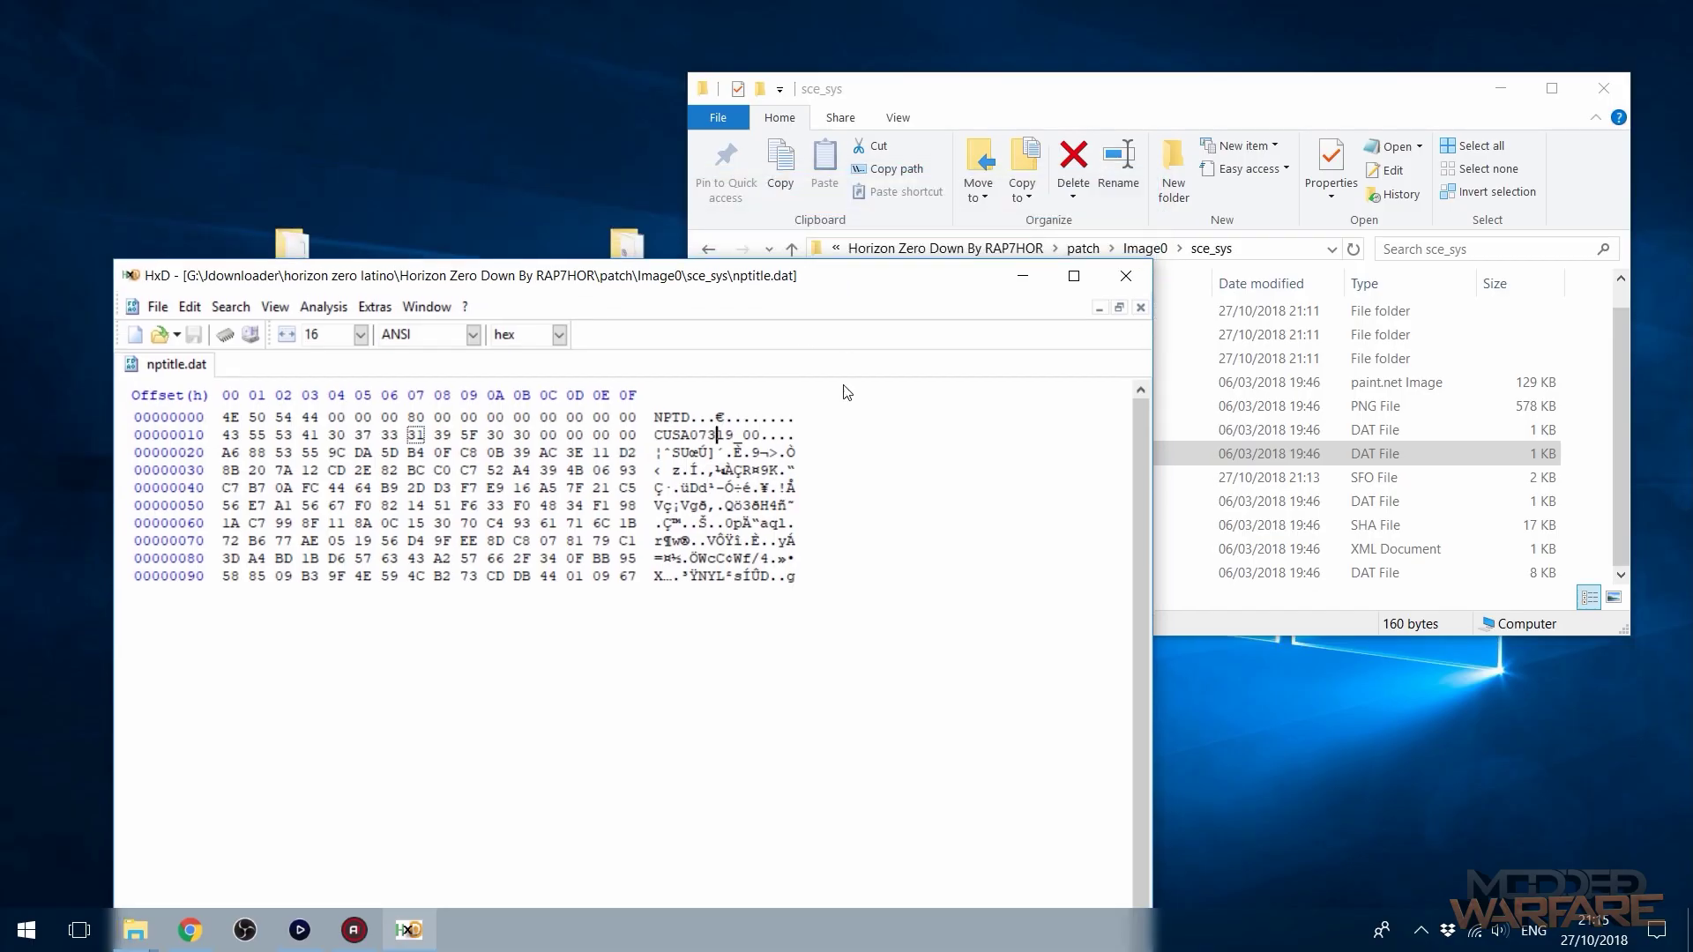
{"action": "type", "text": "26"}
{"action": "left_click", "coordinate": [193, 334]}
{"action": "left_click", "coordinate": [1126, 276]}
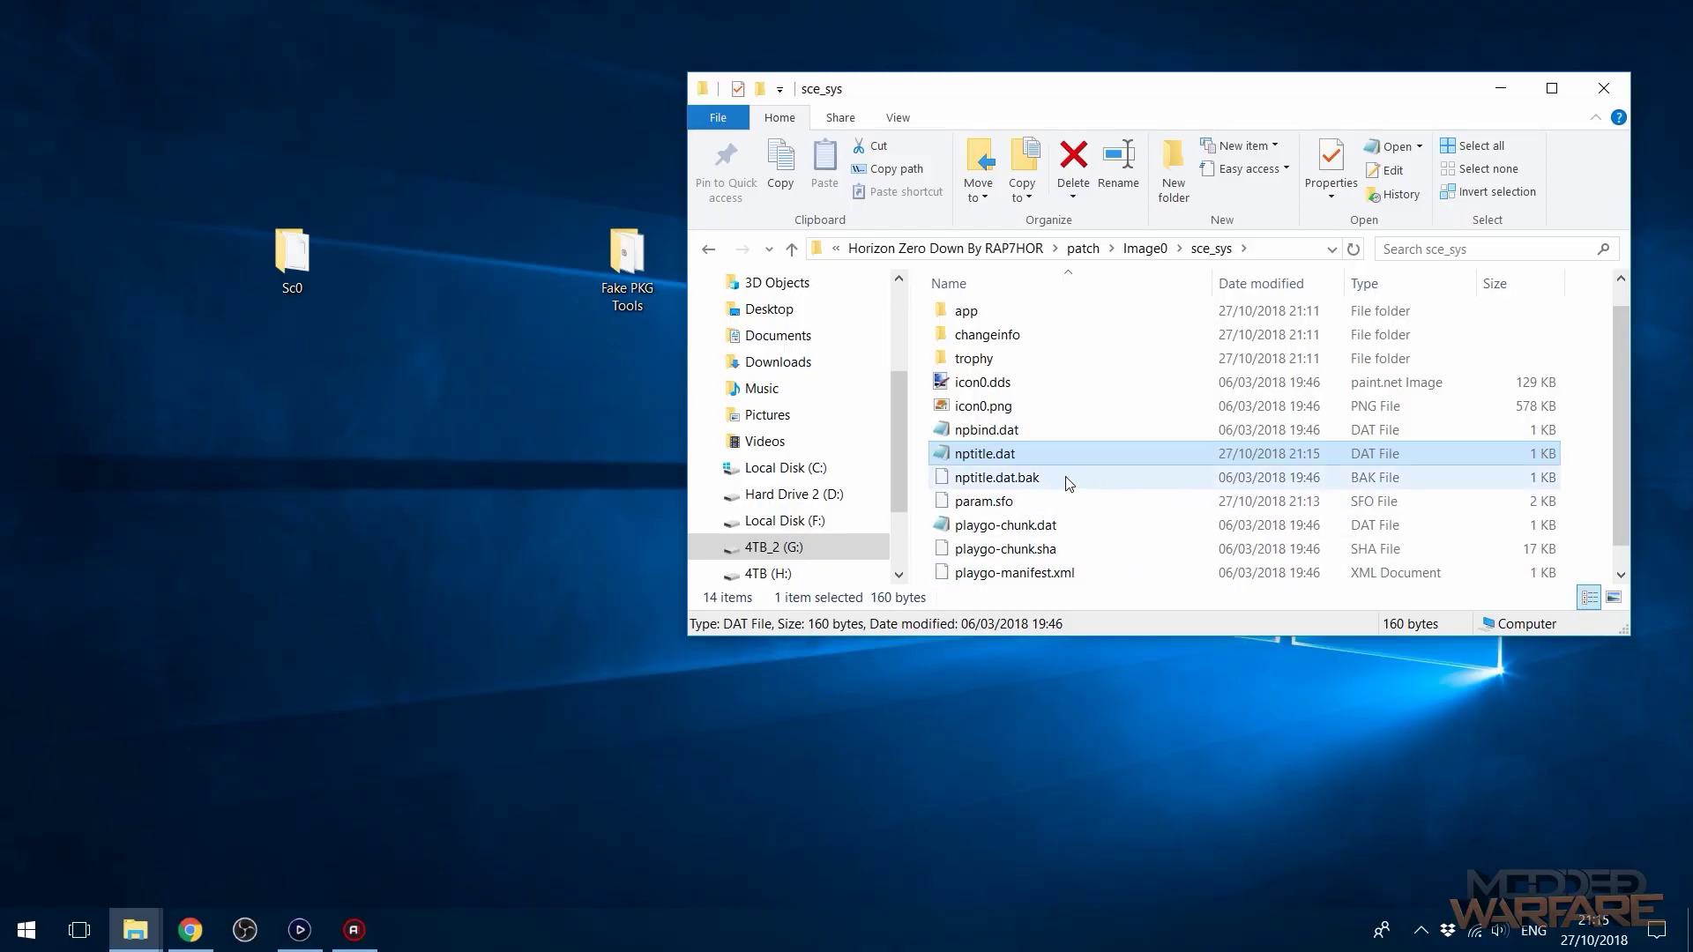
Delete the backup file nptitle.dat.bak from the sce_sys folder.
{"action": "left_click", "coordinate": [1065, 480]}
{"action": "key", "text": "Delete"}
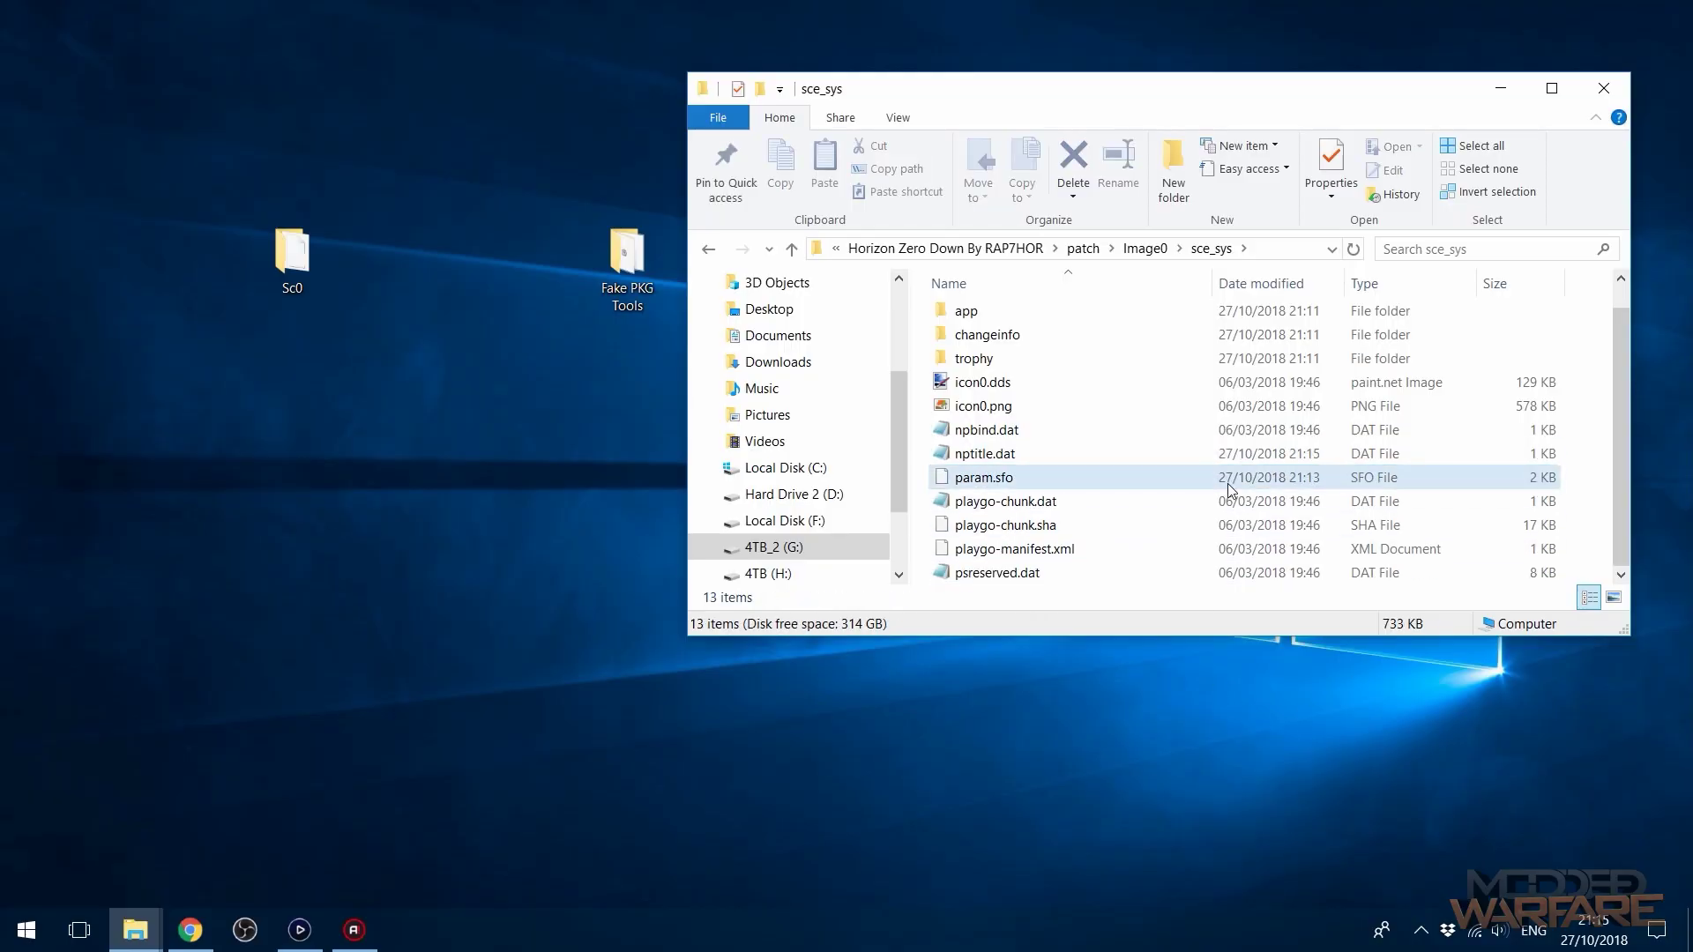
{"action": "left_click", "coordinate": [1037, 433]}
{"action": "left_click", "coordinate": [1133, 453]}
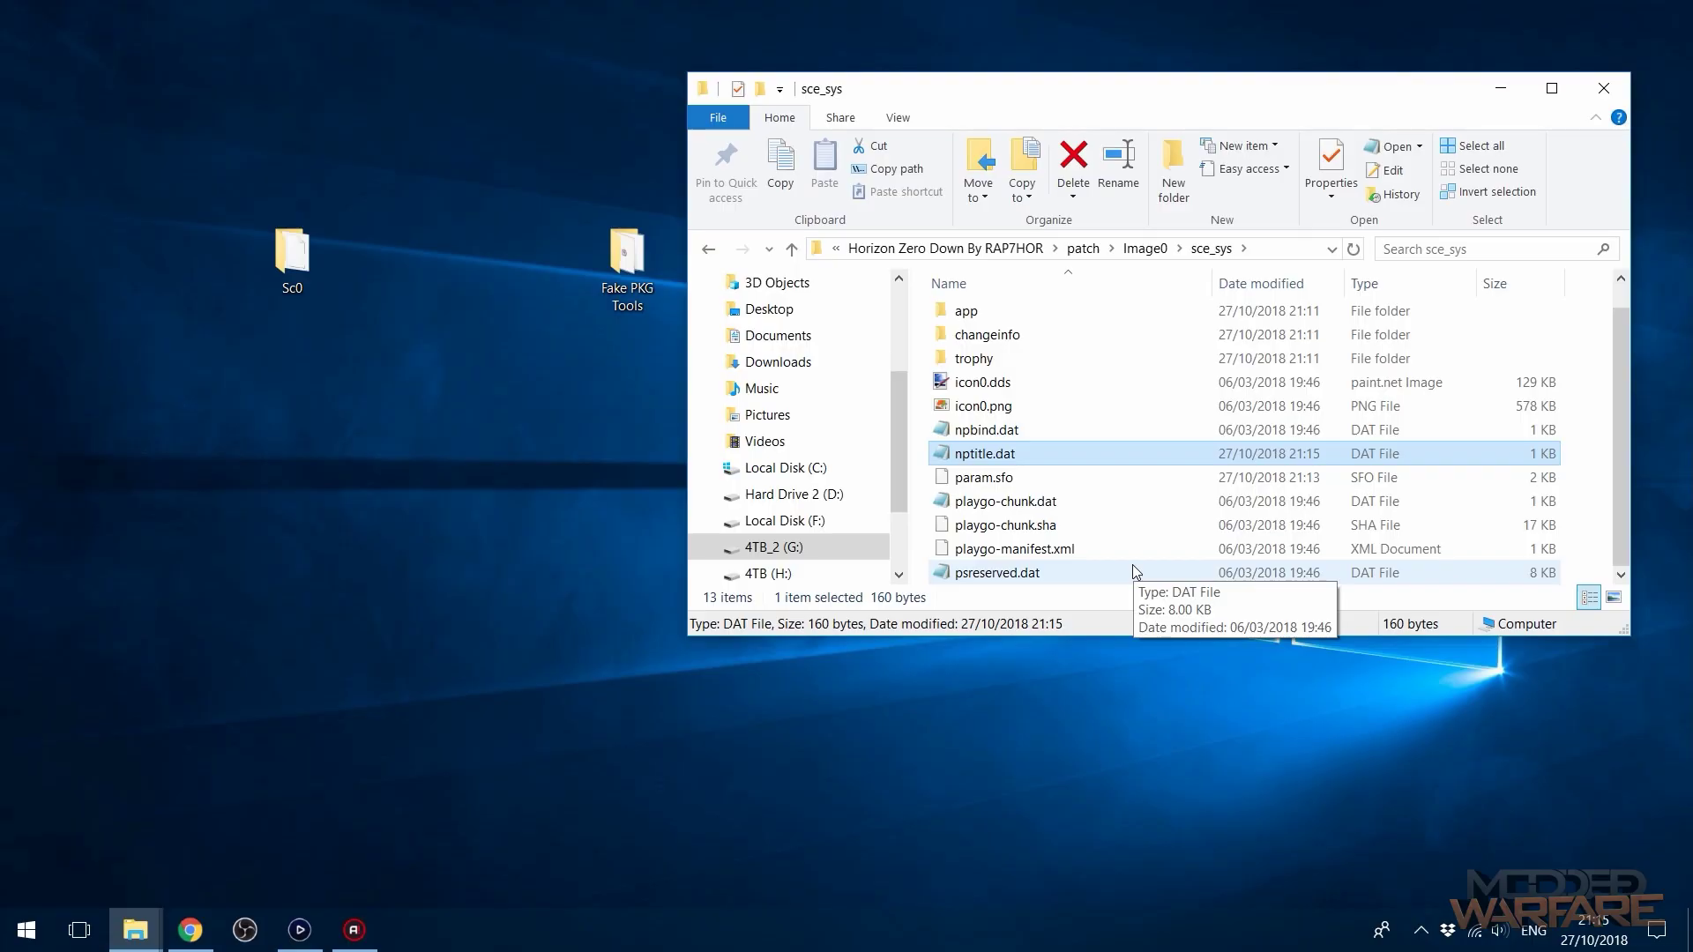
{"action": "left_click", "coordinate": [1138, 526]}
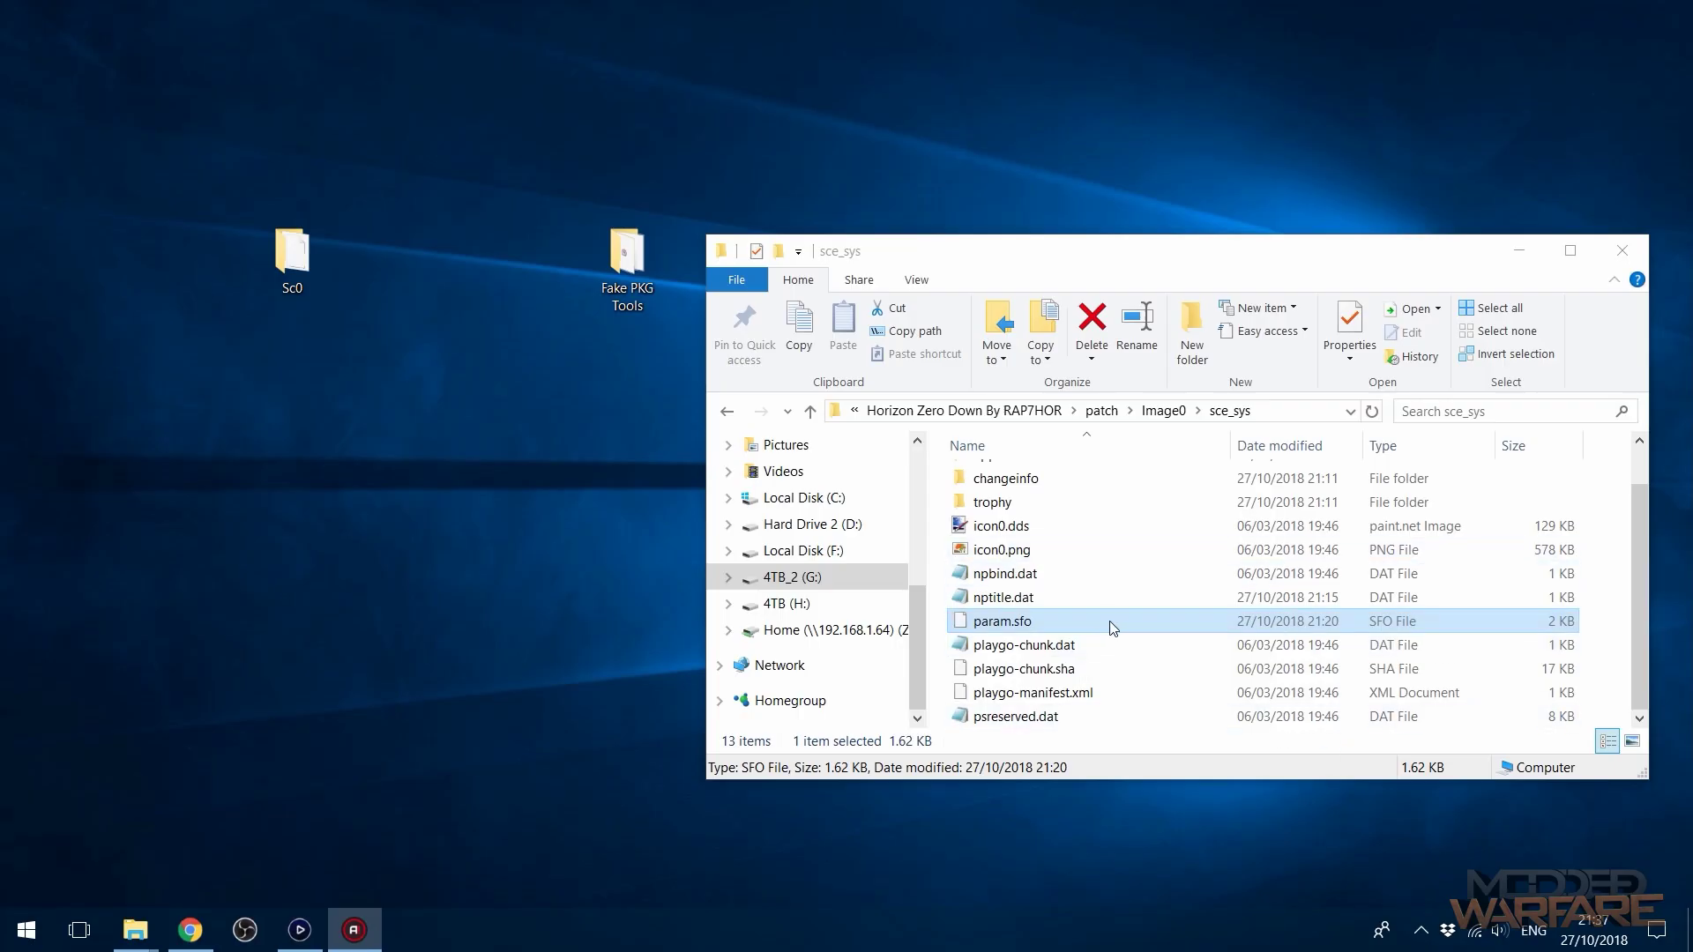
Copy the edited param.sfo from the sce_sys folder to the desktop as a backup.
{"action": "left_click_drag", "start_coordinate": [1111, 628], "coordinate": [311, 495]}
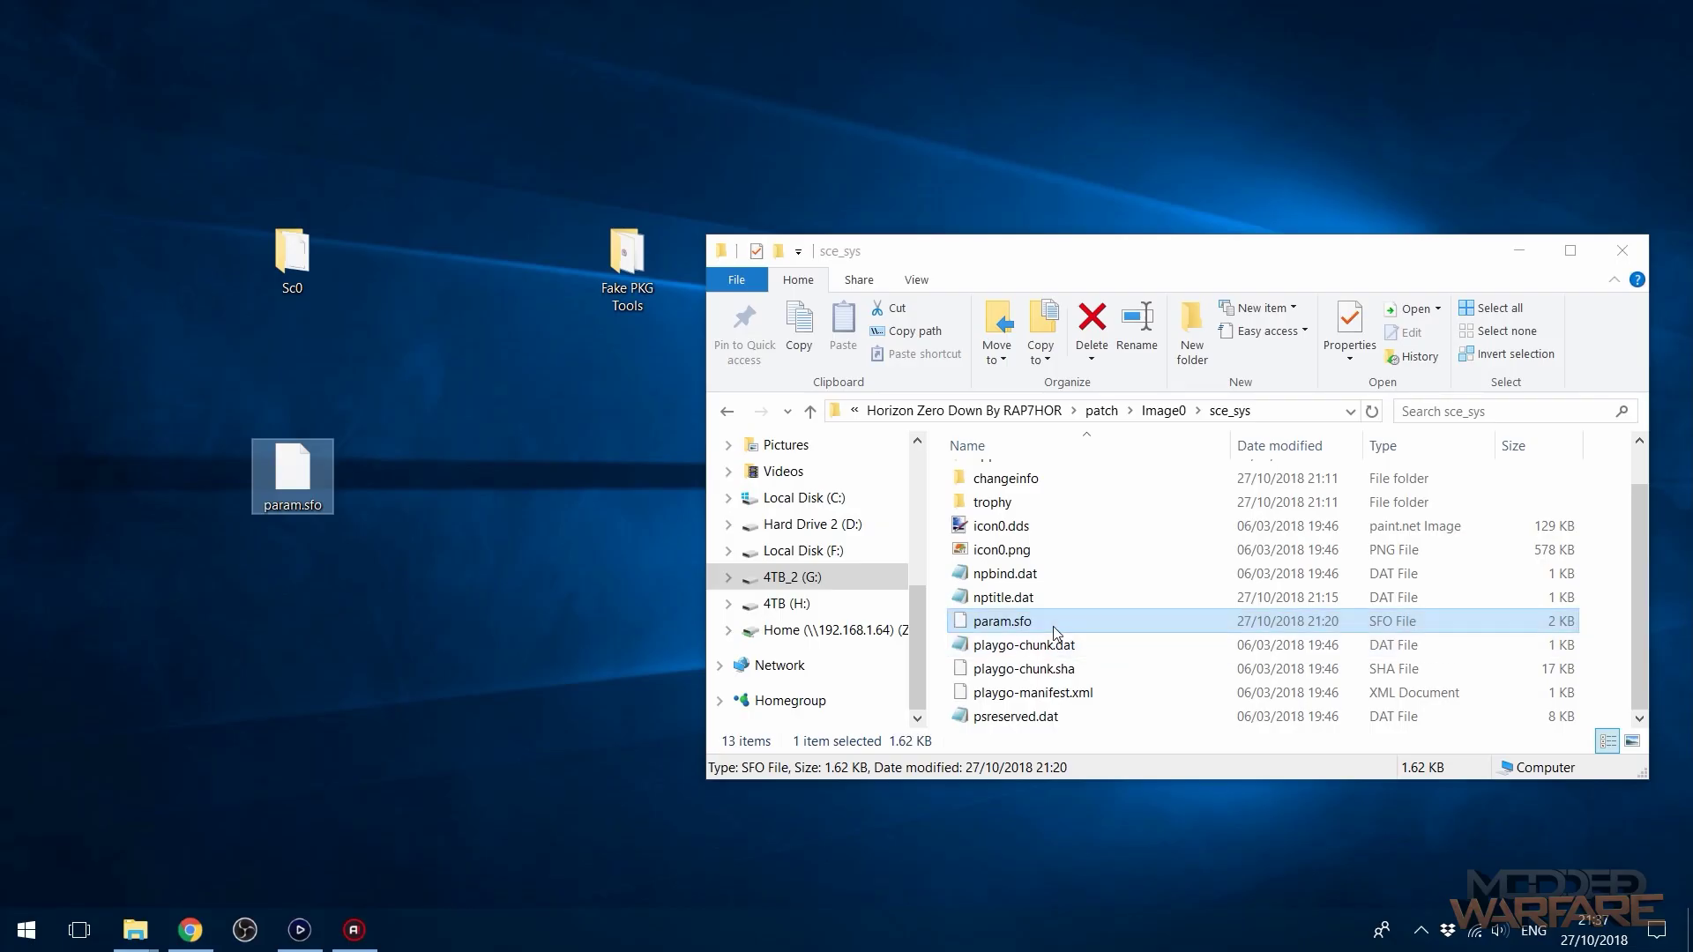
{"action": "left_click", "coordinate": [1118, 596]}
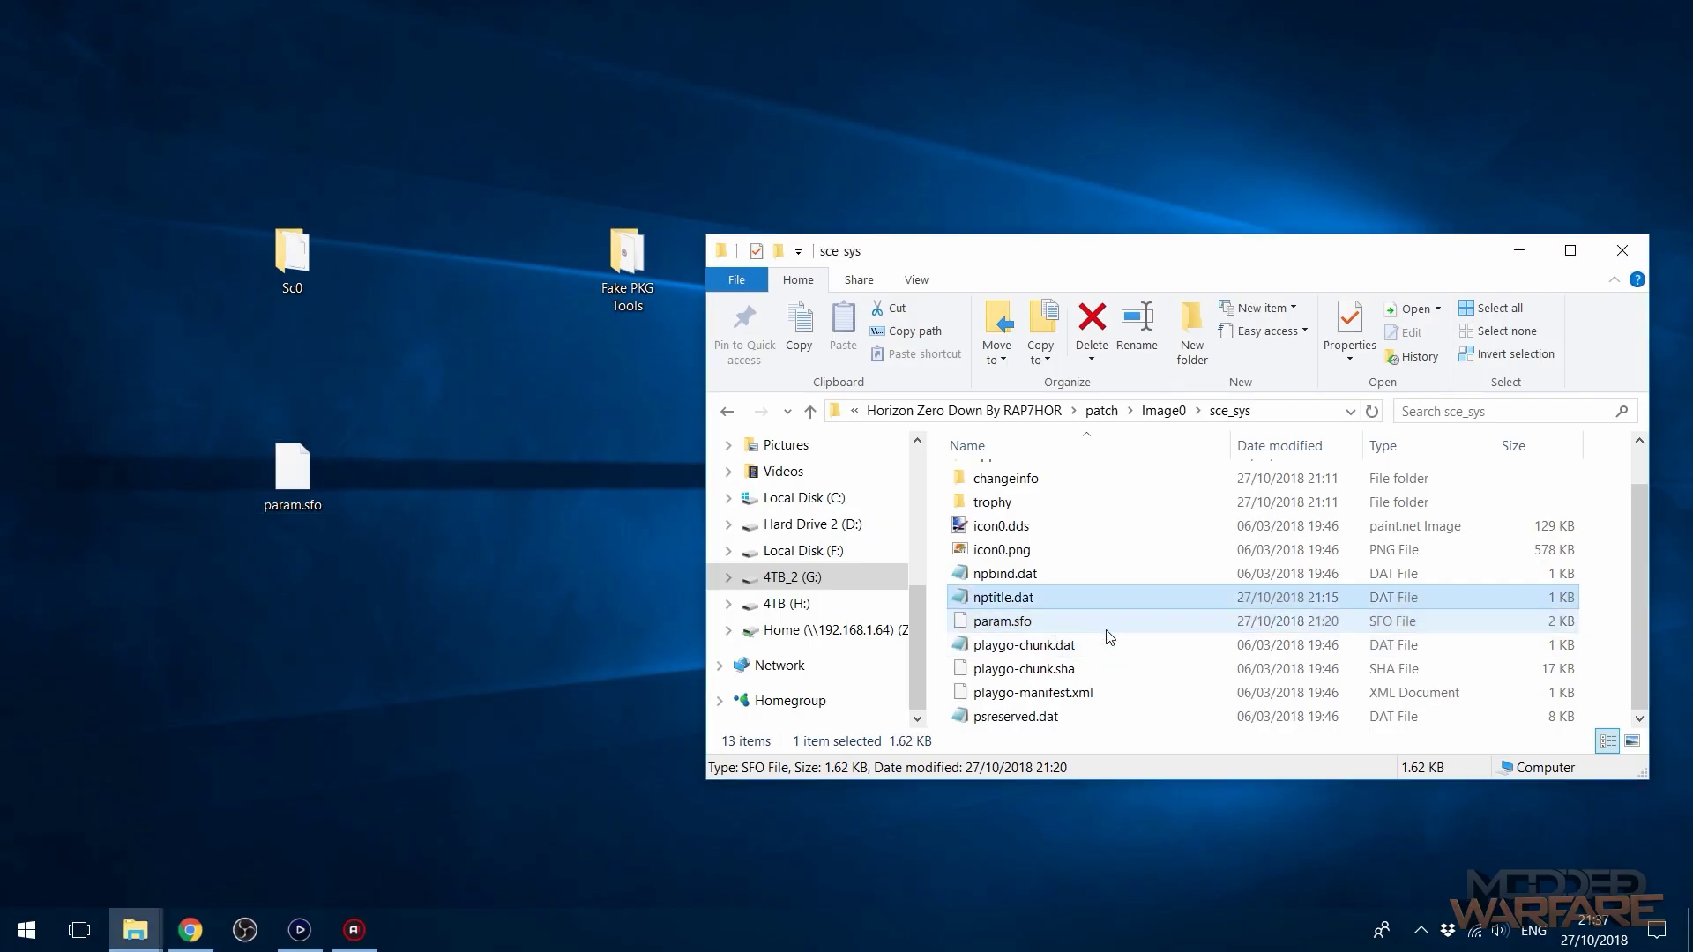
{"action": "left_click", "coordinate": [1058, 630]}
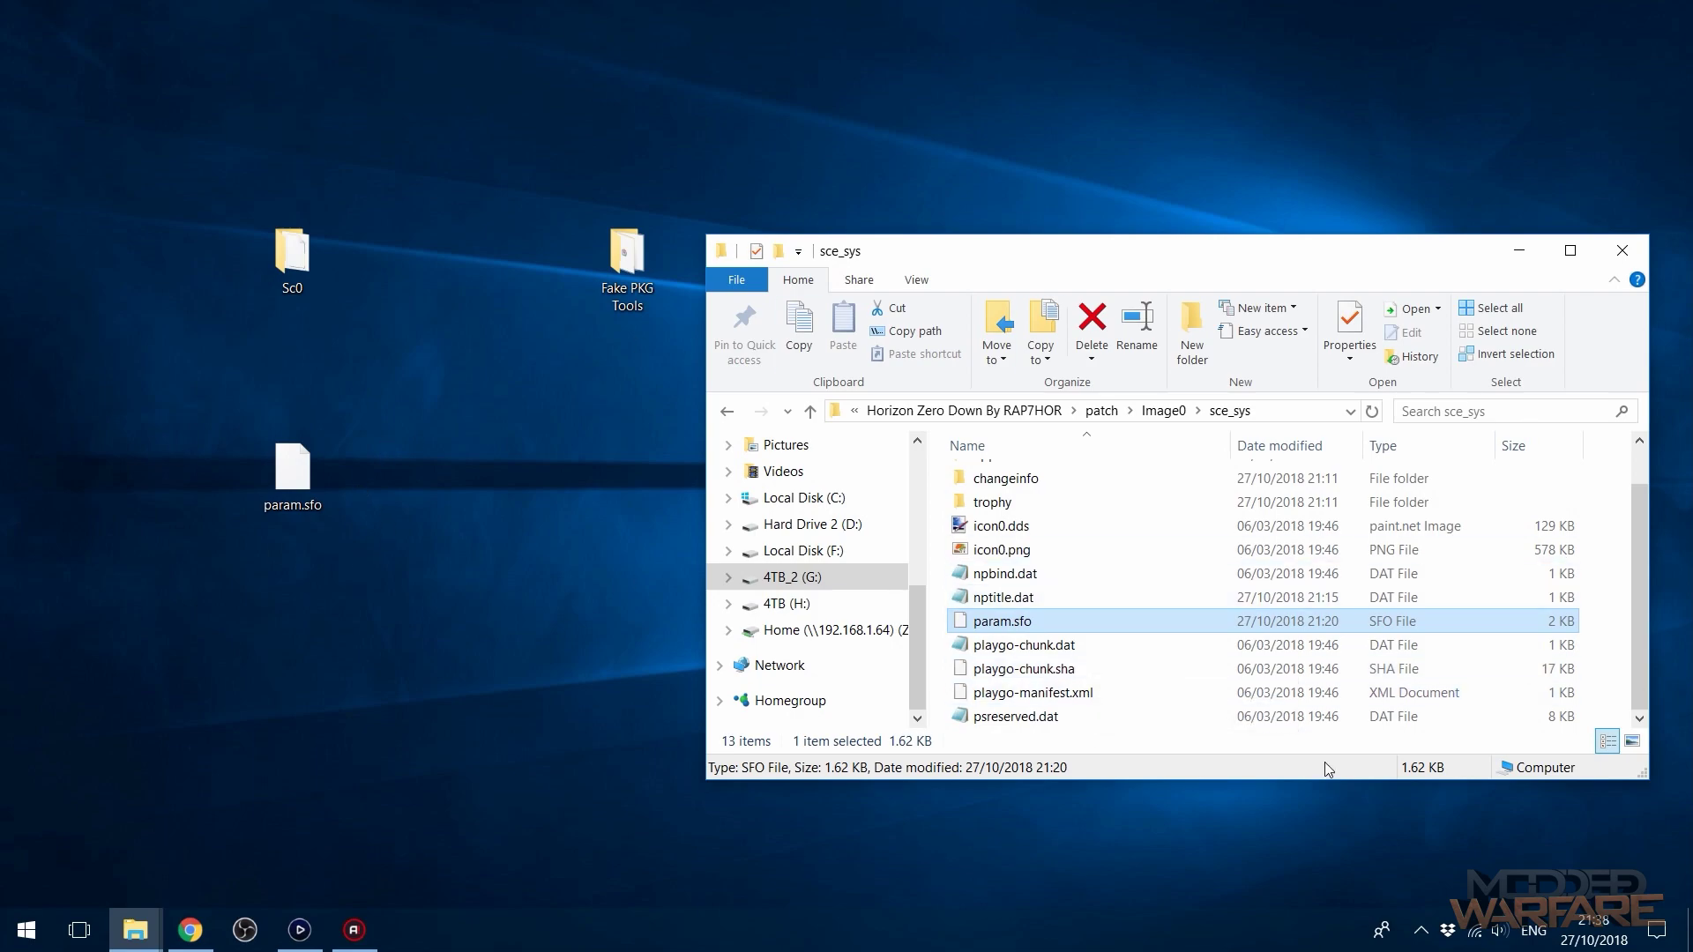
{"action": "left_click_drag", "start_coordinate": [254, 469], "coordinate": [422, 494]}
Open the Fake PKG Tools folder and launch gengp4.exe from it.
{"action": "double_click", "coordinate": [613, 252]}
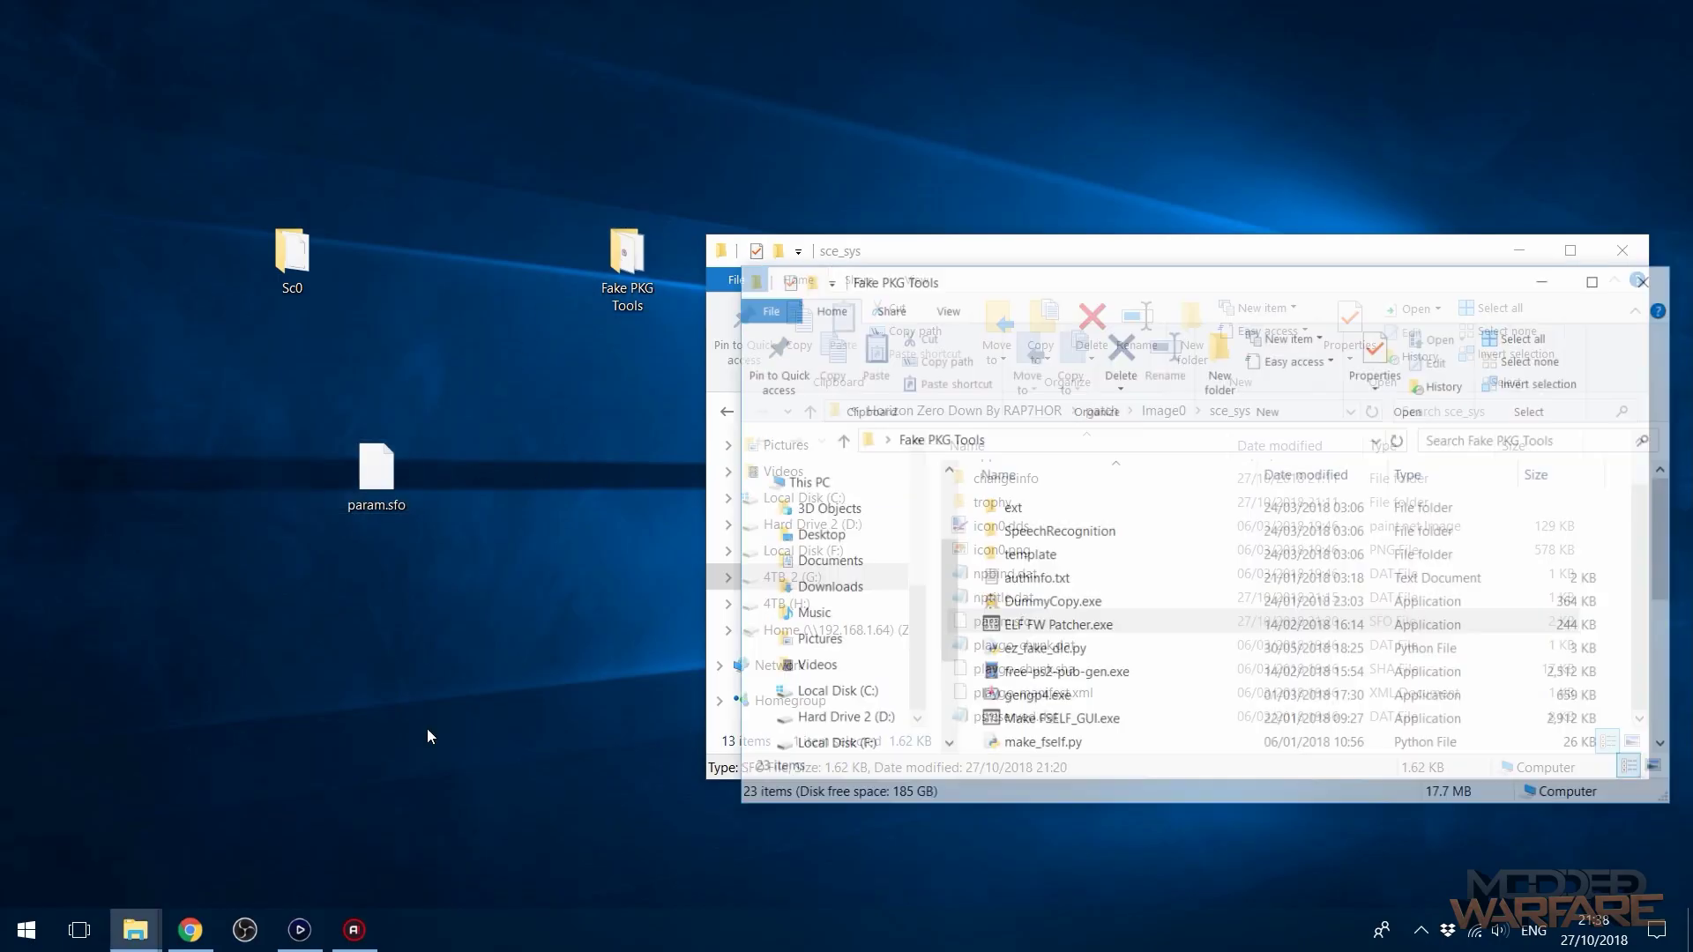
{"action": "left_click_drag", "start_coordinate": [1102, 280], "coordinate": [445, 186]}
{"action": "scroll", "coordinate": [431, 608], "scroll_direction": "down", "scroll_amount": 1}
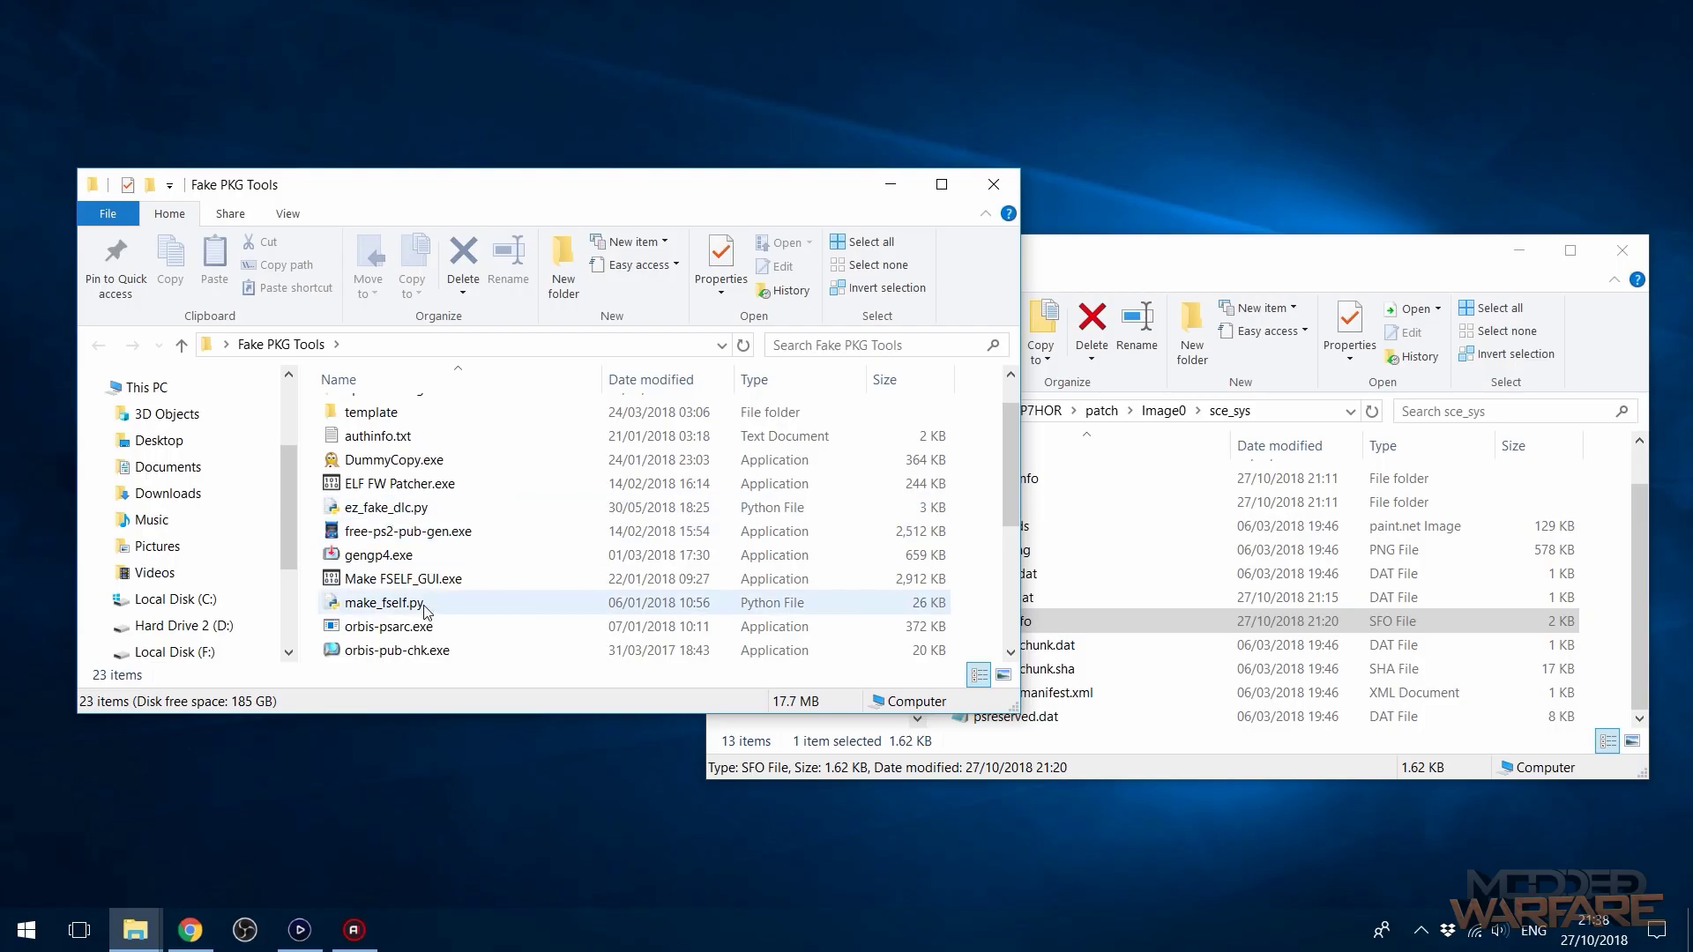
{"action": "double_click", "coordinate": [429, 557]}
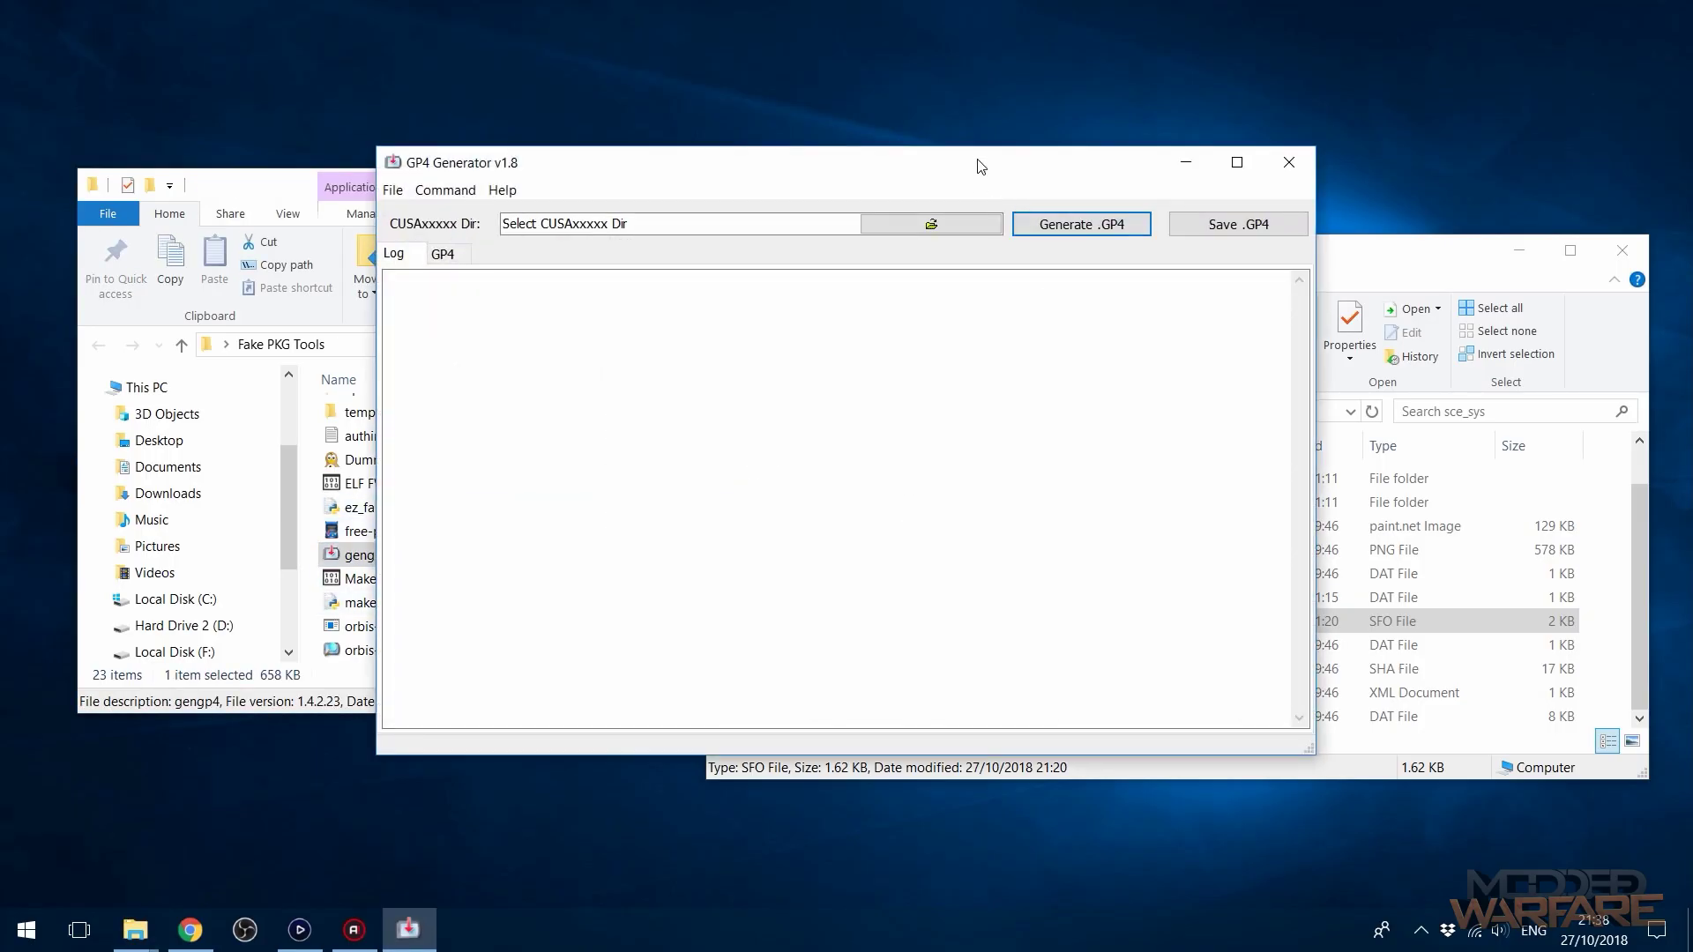
{"action": "left_click_drag", "start_coordinate": [981, 166], "coordinate": [826, 265]}
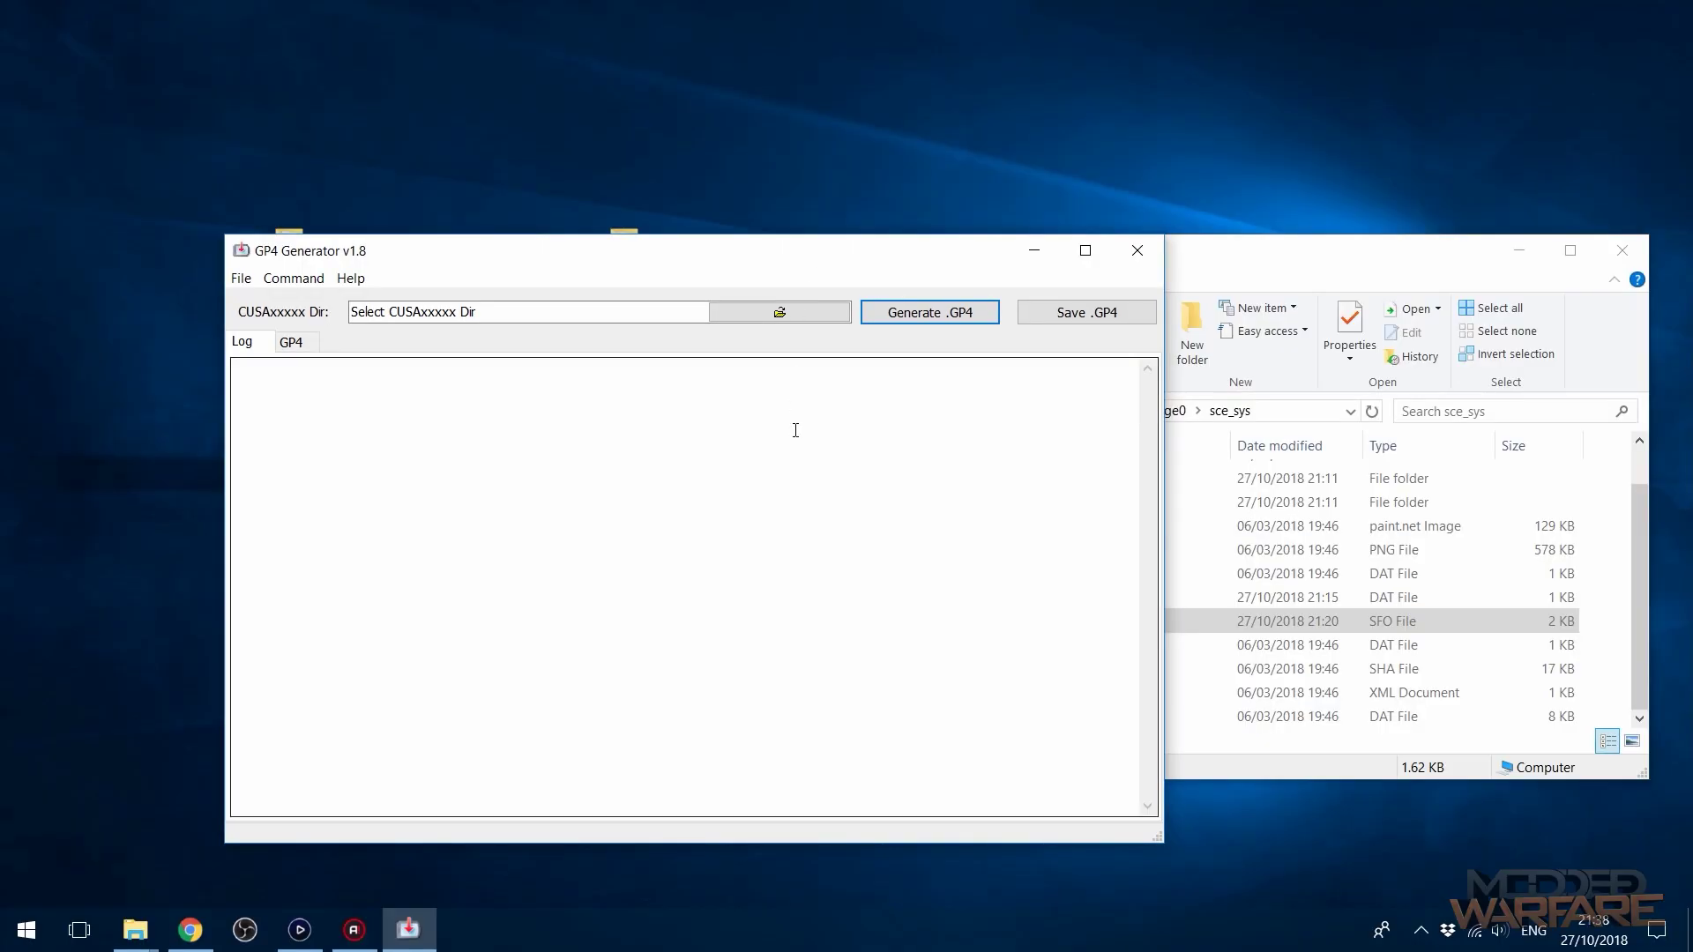
Set the patch's Image0 folder as the CUSAxxxxx directory and generate the GP4 project.
{"action": "left_click", "coordinate": [779, 315]}
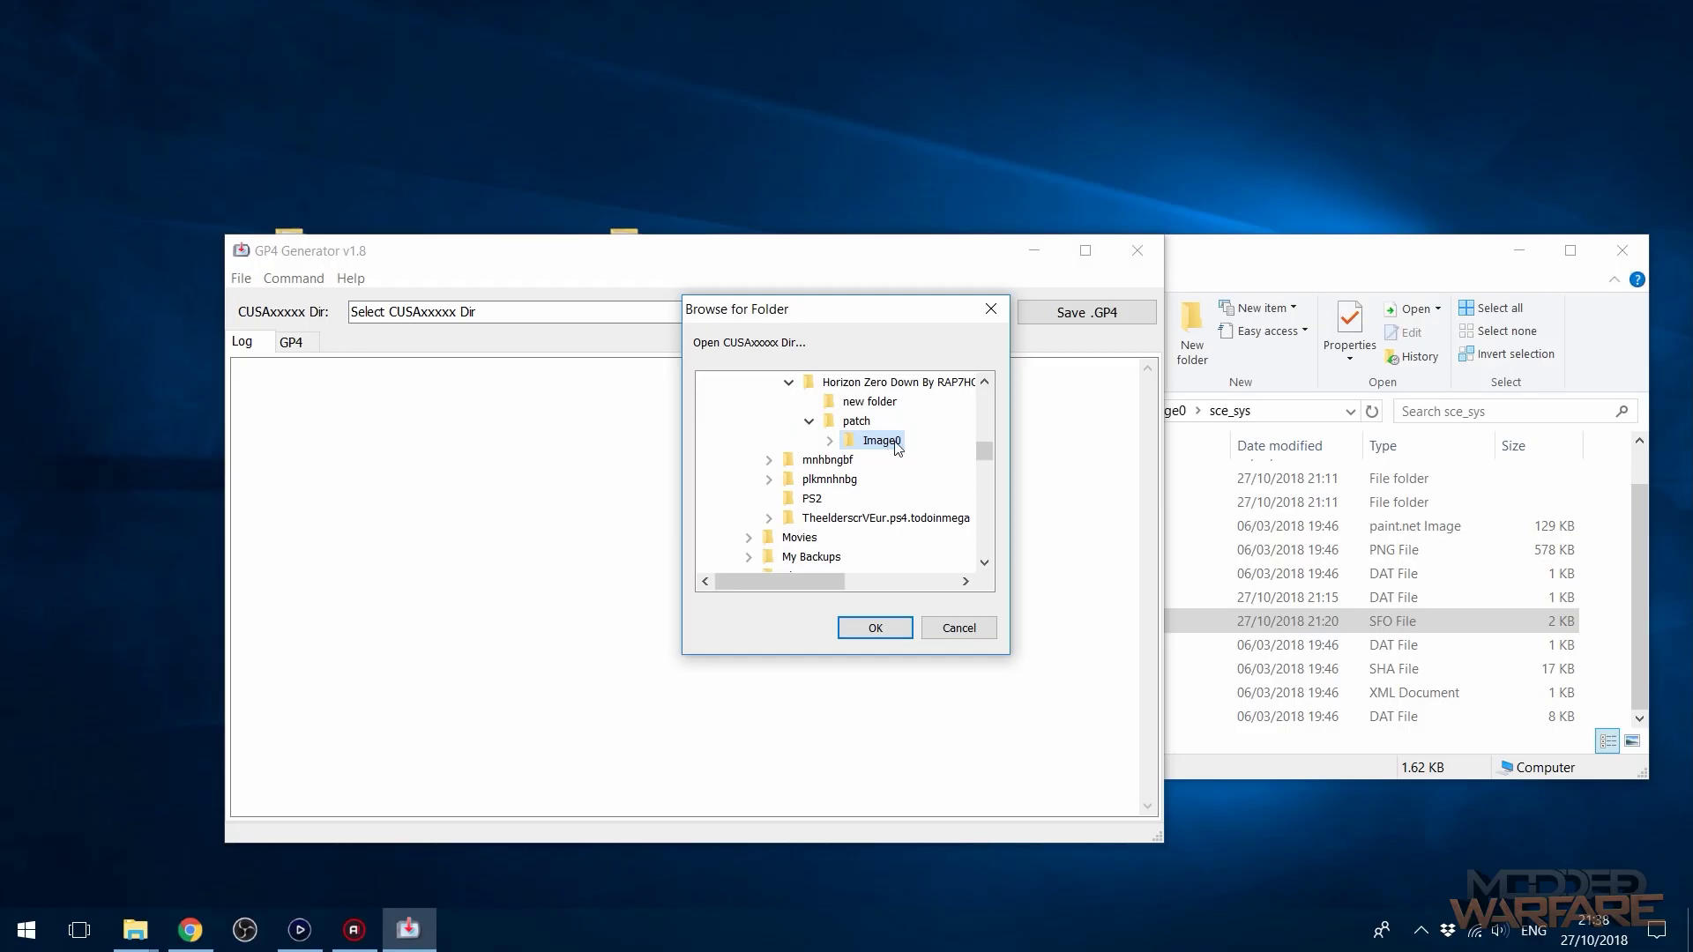
{"action": "left_click", "coordinate": [877, 626]}
{"action": "left_click", "coordinate": [913, 319]}
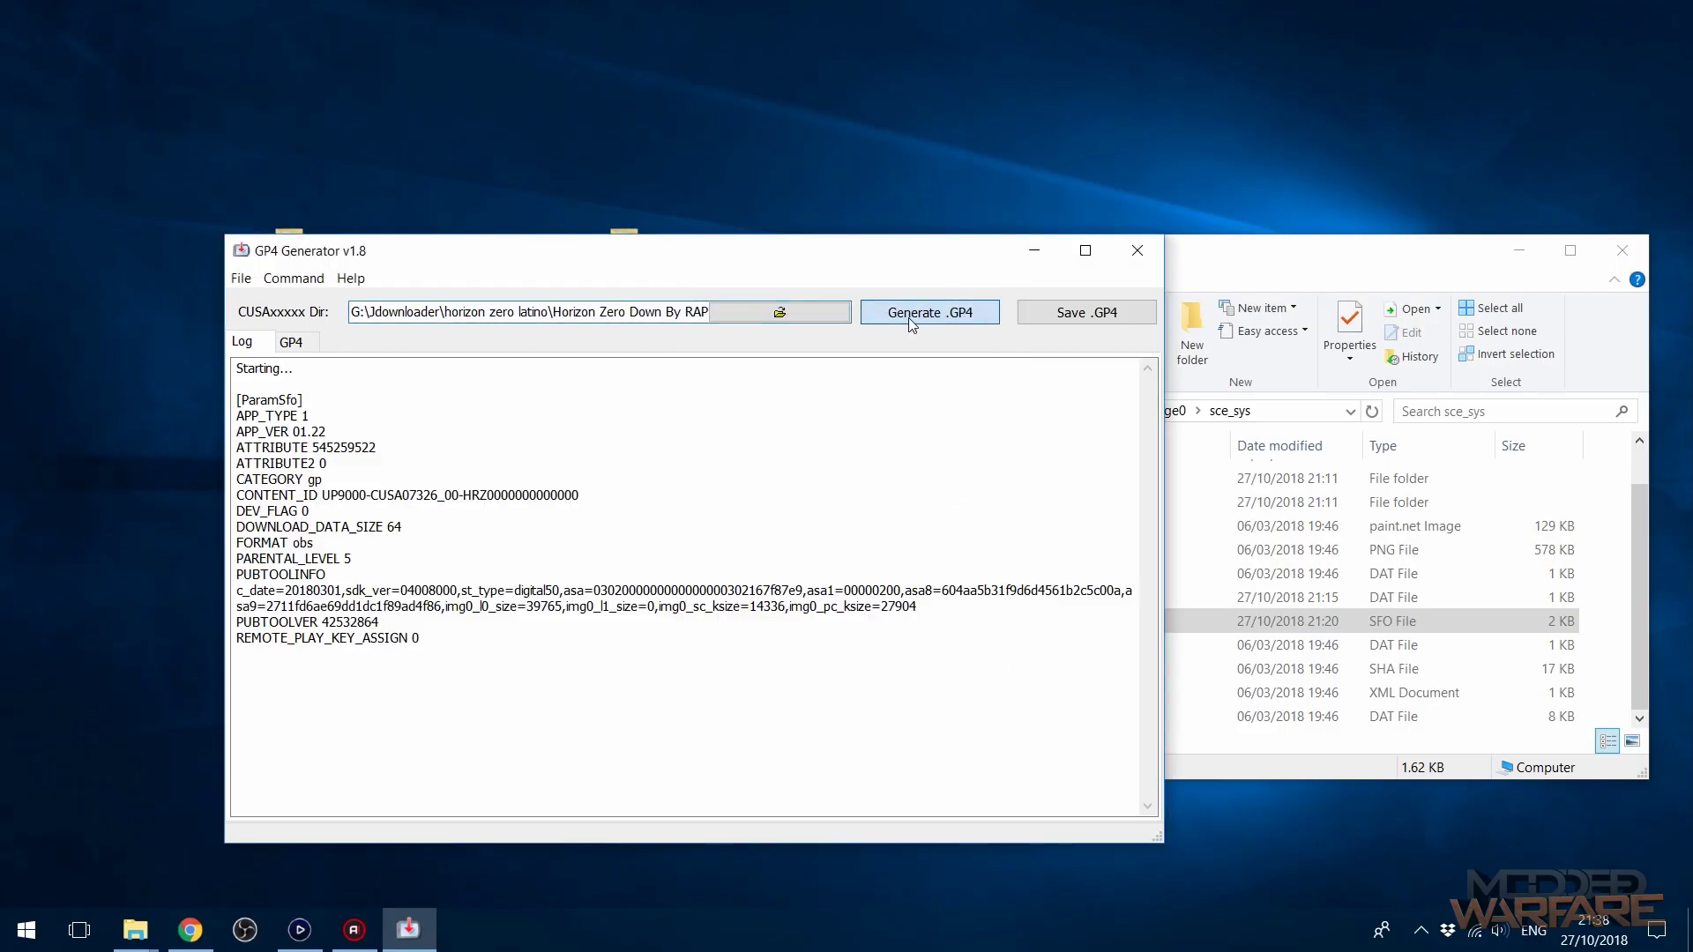
In the generated GP4 code, change the volume_type value to pkg_ps4_patch.
{"action": "left_click", "coordinate": [292, 342]}
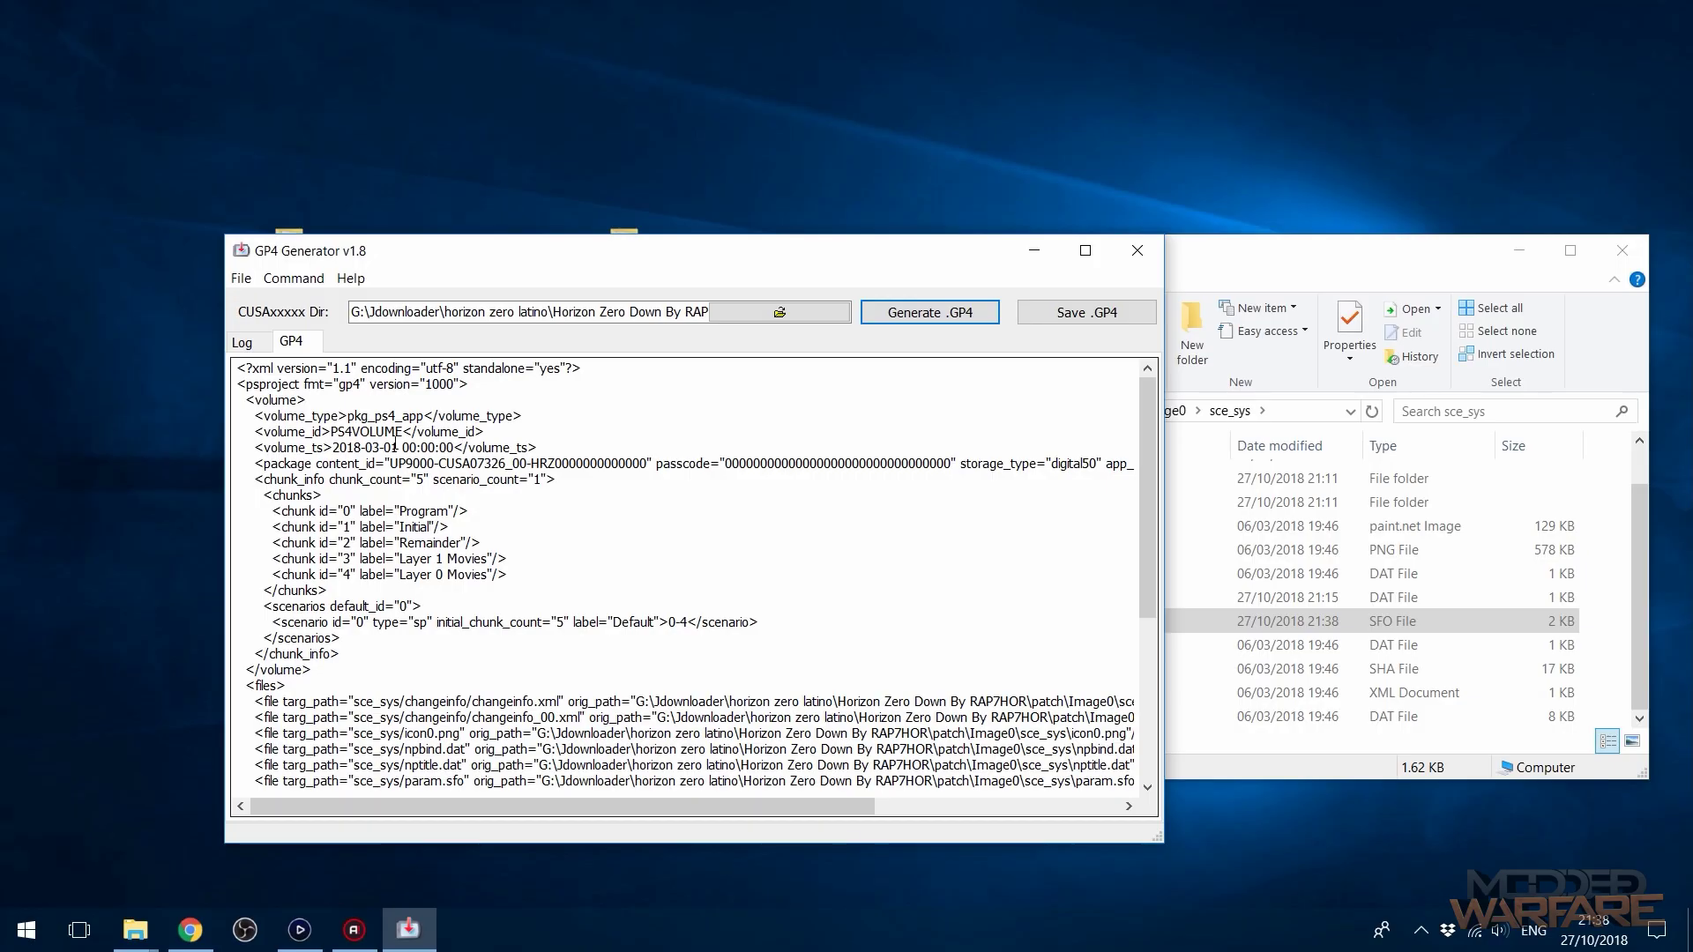
{"action": "left_click_drag", "start_coordinate": [354, 415], "coordinate": [419, 415]}
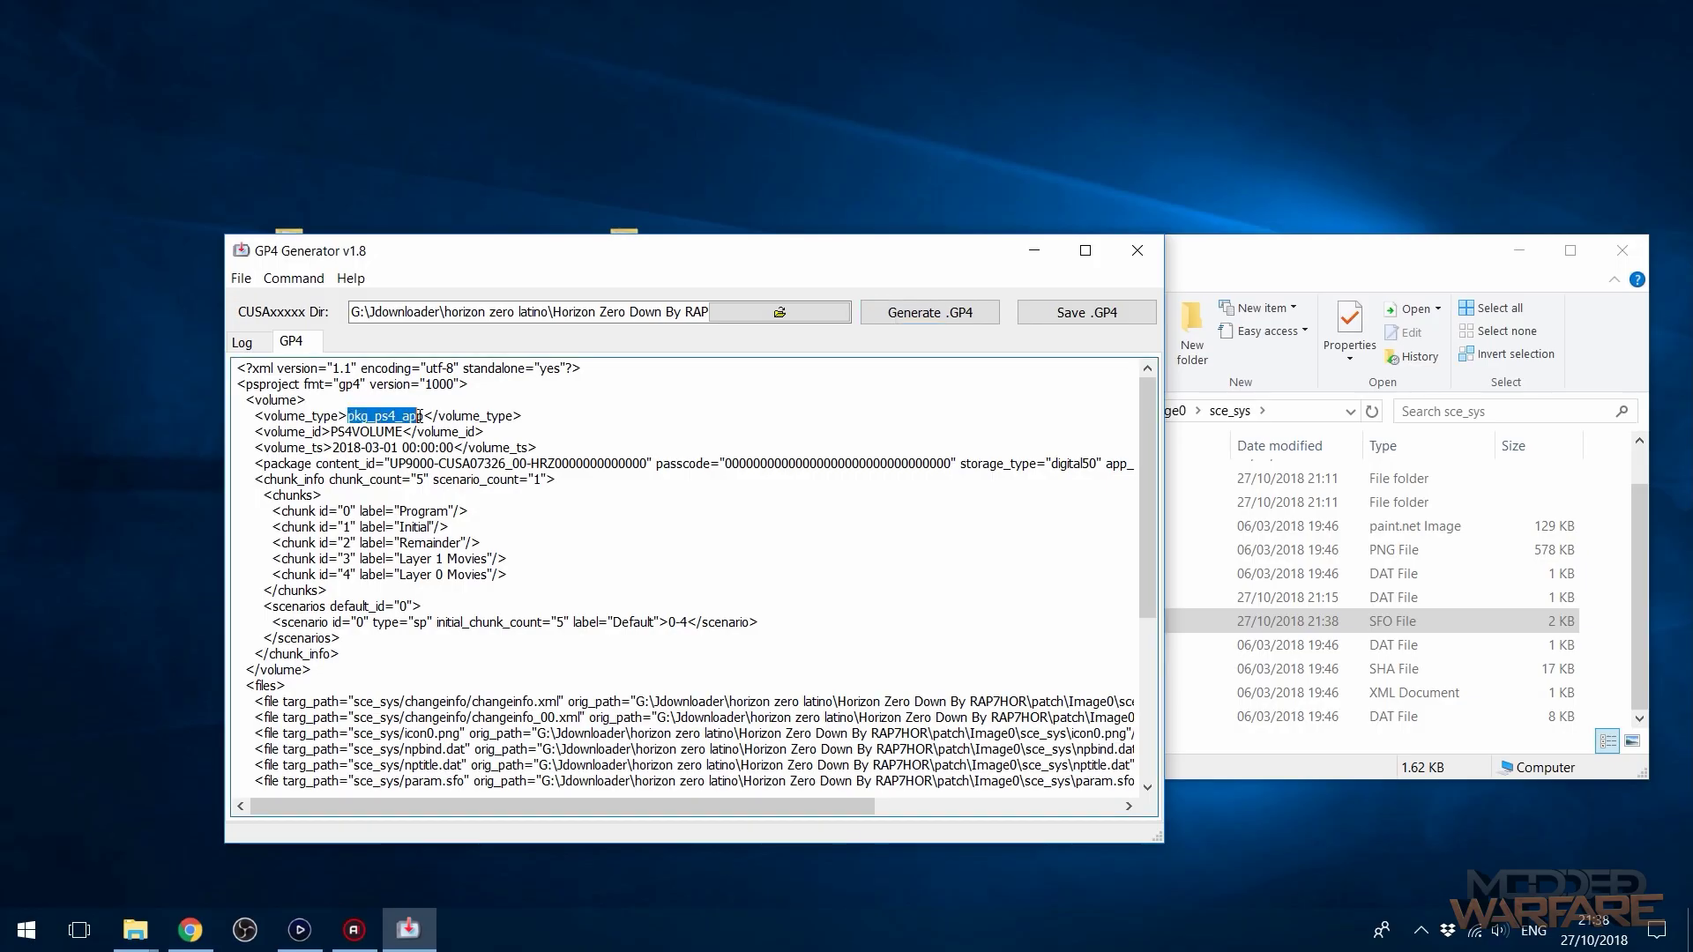
{"action": "left_click", "coordinate": [424, 416]}
{"action": "key", "text": "BackSpace"}
{"action": "key", "text": "BackSpace"}
{"action": "key", "text": "BackSpace"}
{"action": "type", "text": "patch"}
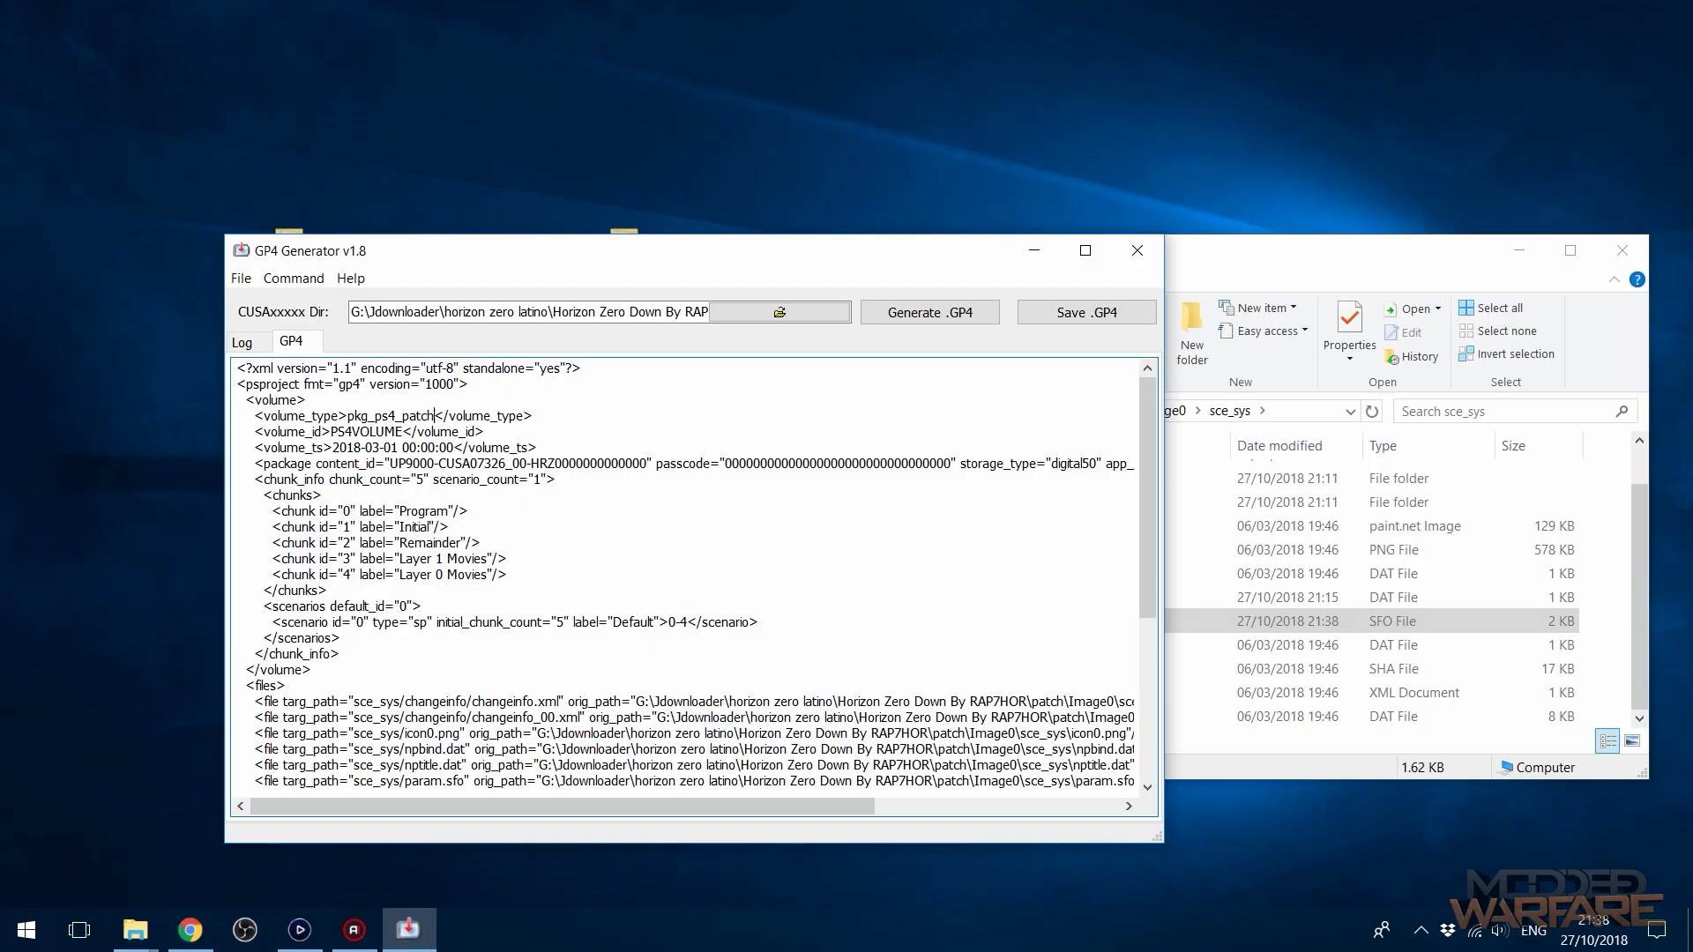
Change the package line's storage_type value to digital25 in the GP4 code.
{"action": "left_click_drag", "start_coordinate": [686, 806], "coordinate": [843, 806]}
{"action": "left_click_drag", "start_coordinate": [735, 464], "coordinate": [882, 465]}
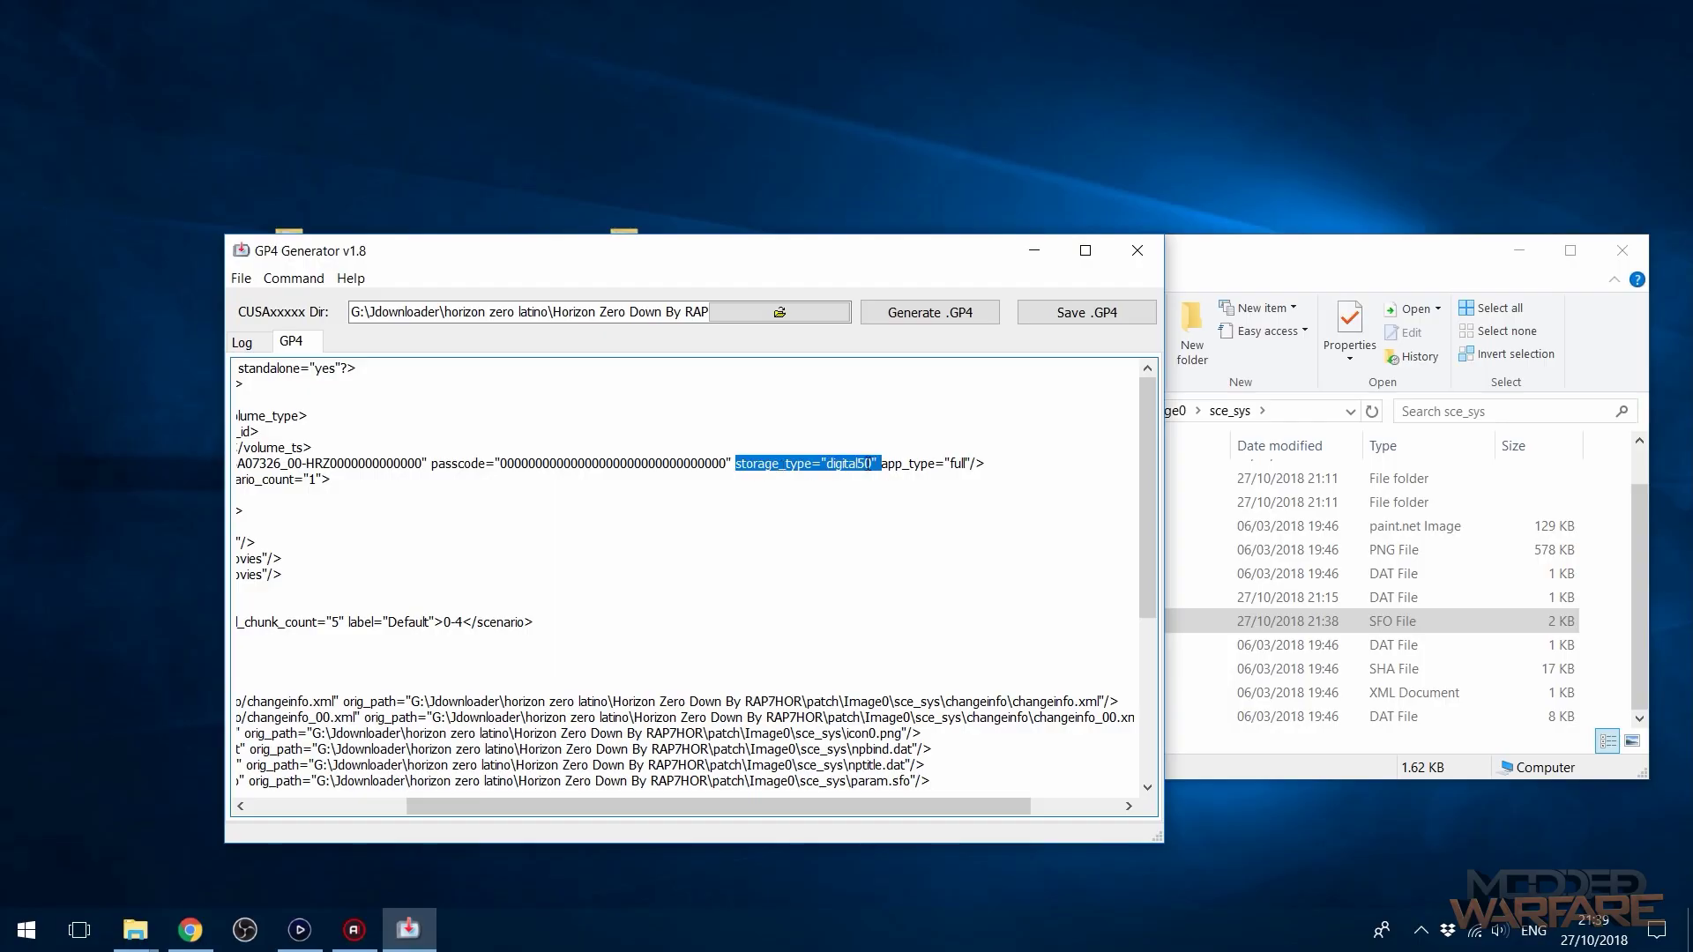
{"action": "left_click", "coordinate": [866, 463]}
{"action": "key", "text": "BackSpace"}
{"action": "key", "text": "BackSpace"}
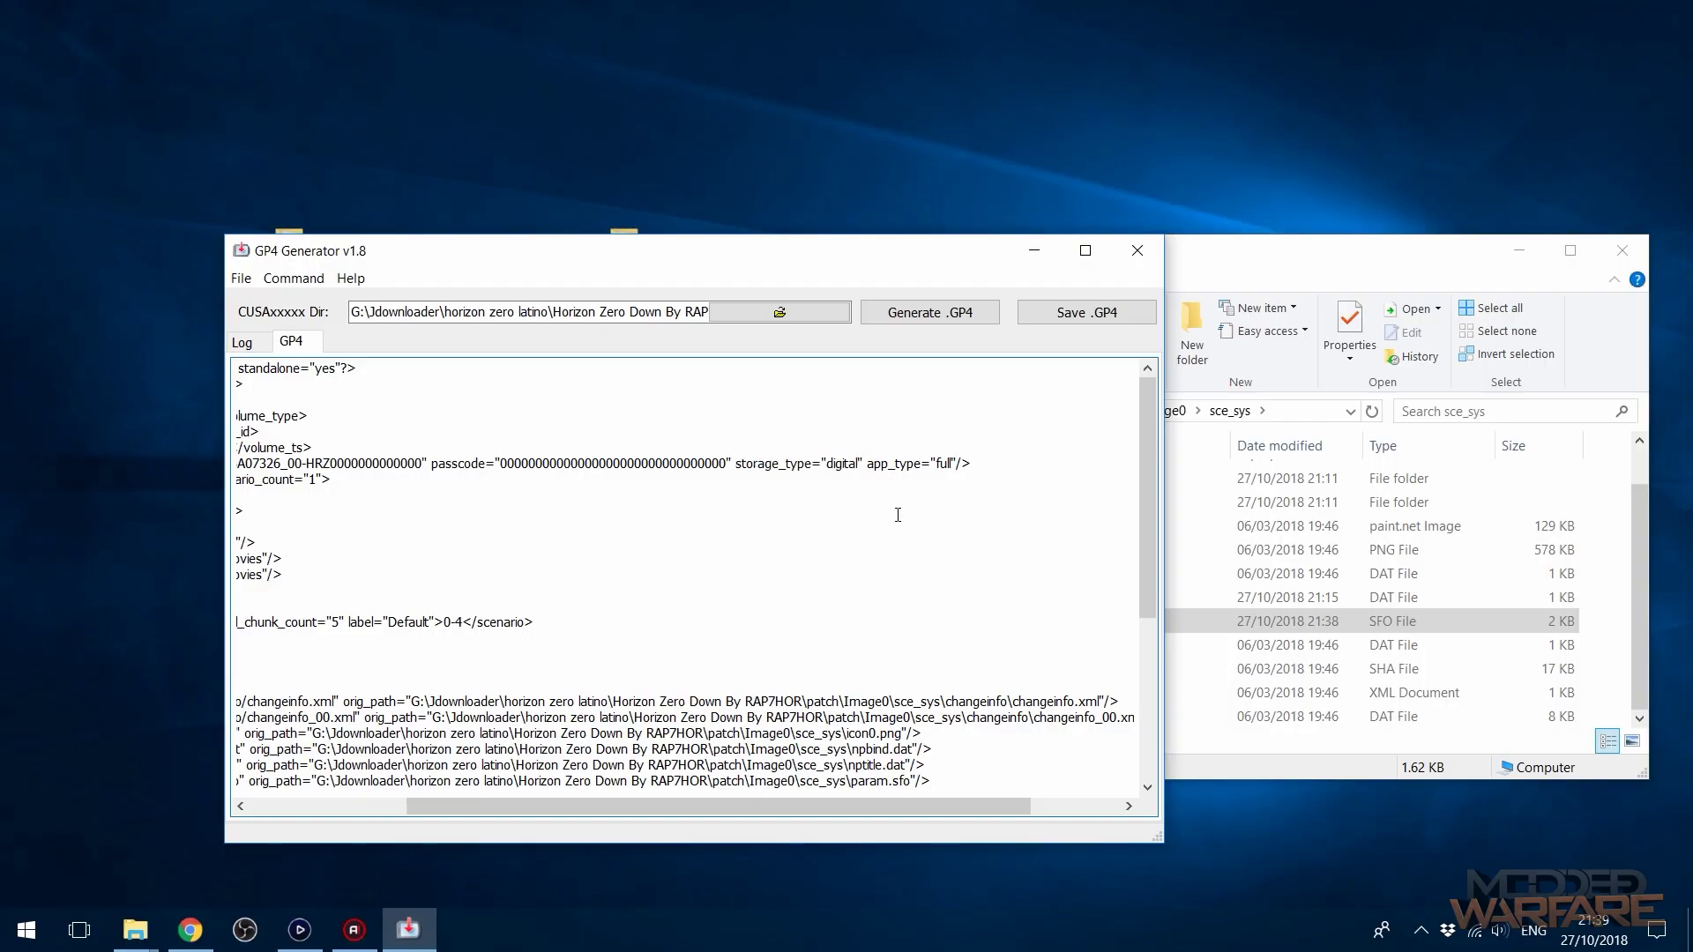
{"action": "type", "text": "25"}
{"action": "left_click_drag", "start_coordinate": [711, 810], "coordinate": [505, 750]}
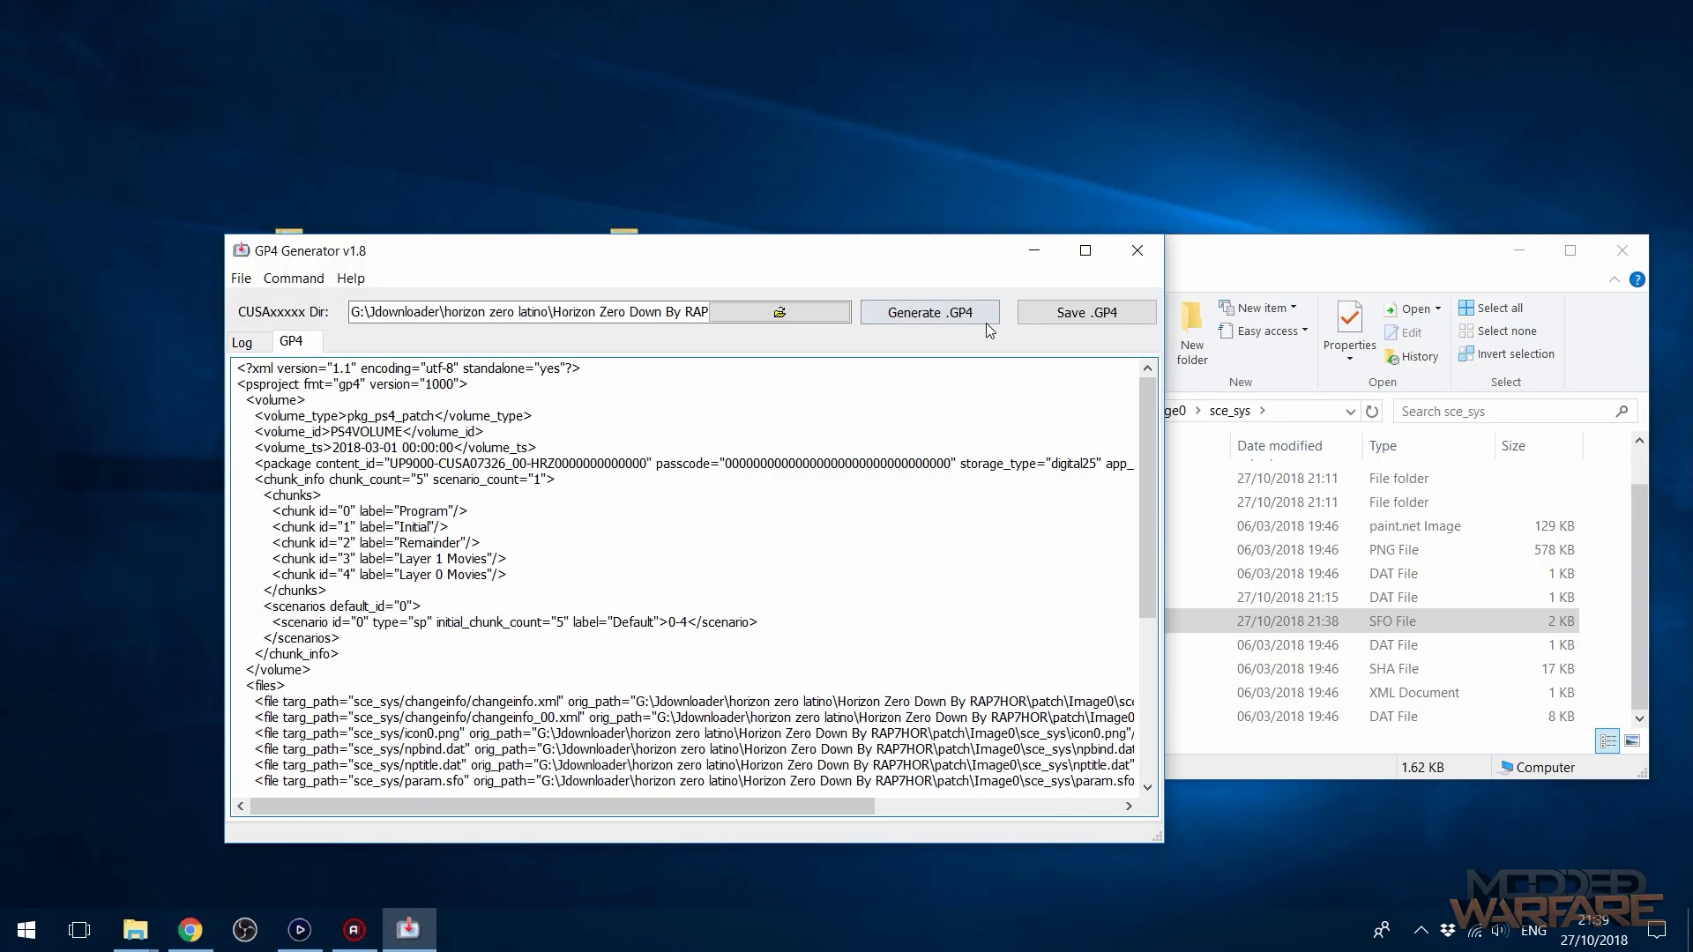
Save the project as CUSA07326.gp4 in the patch folder and close the GP4 Generator.
{"action": "left_click", "coordinate": [1087, 313]}
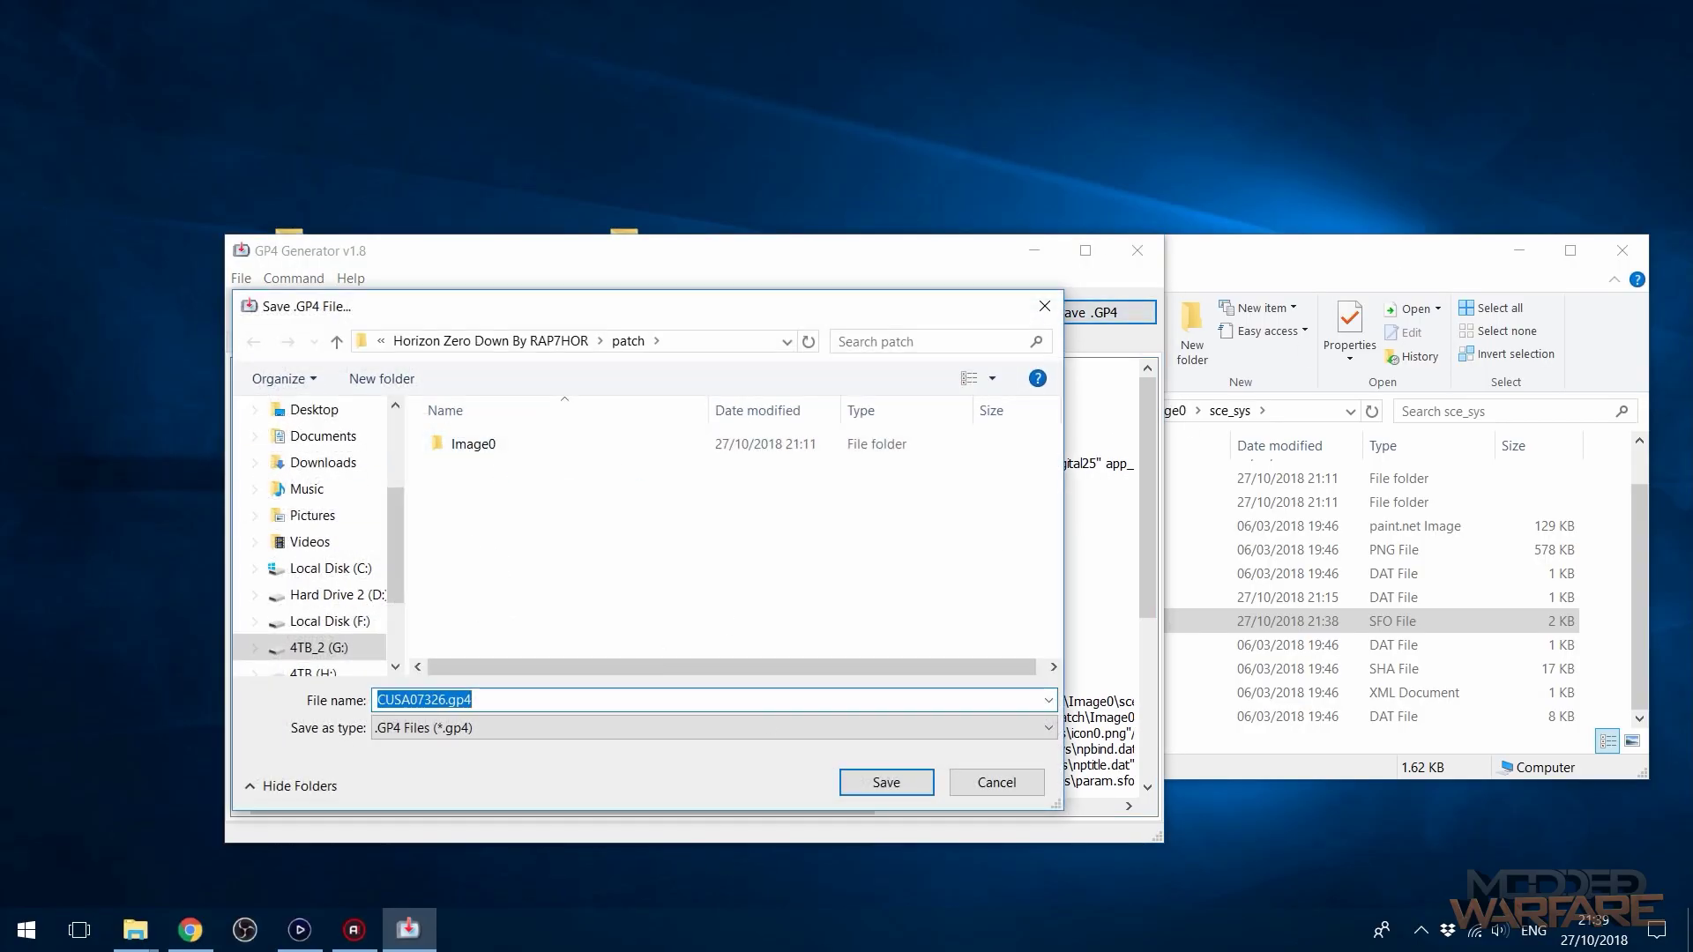
{"action": "left_click", "coordinate": [886, 782]}
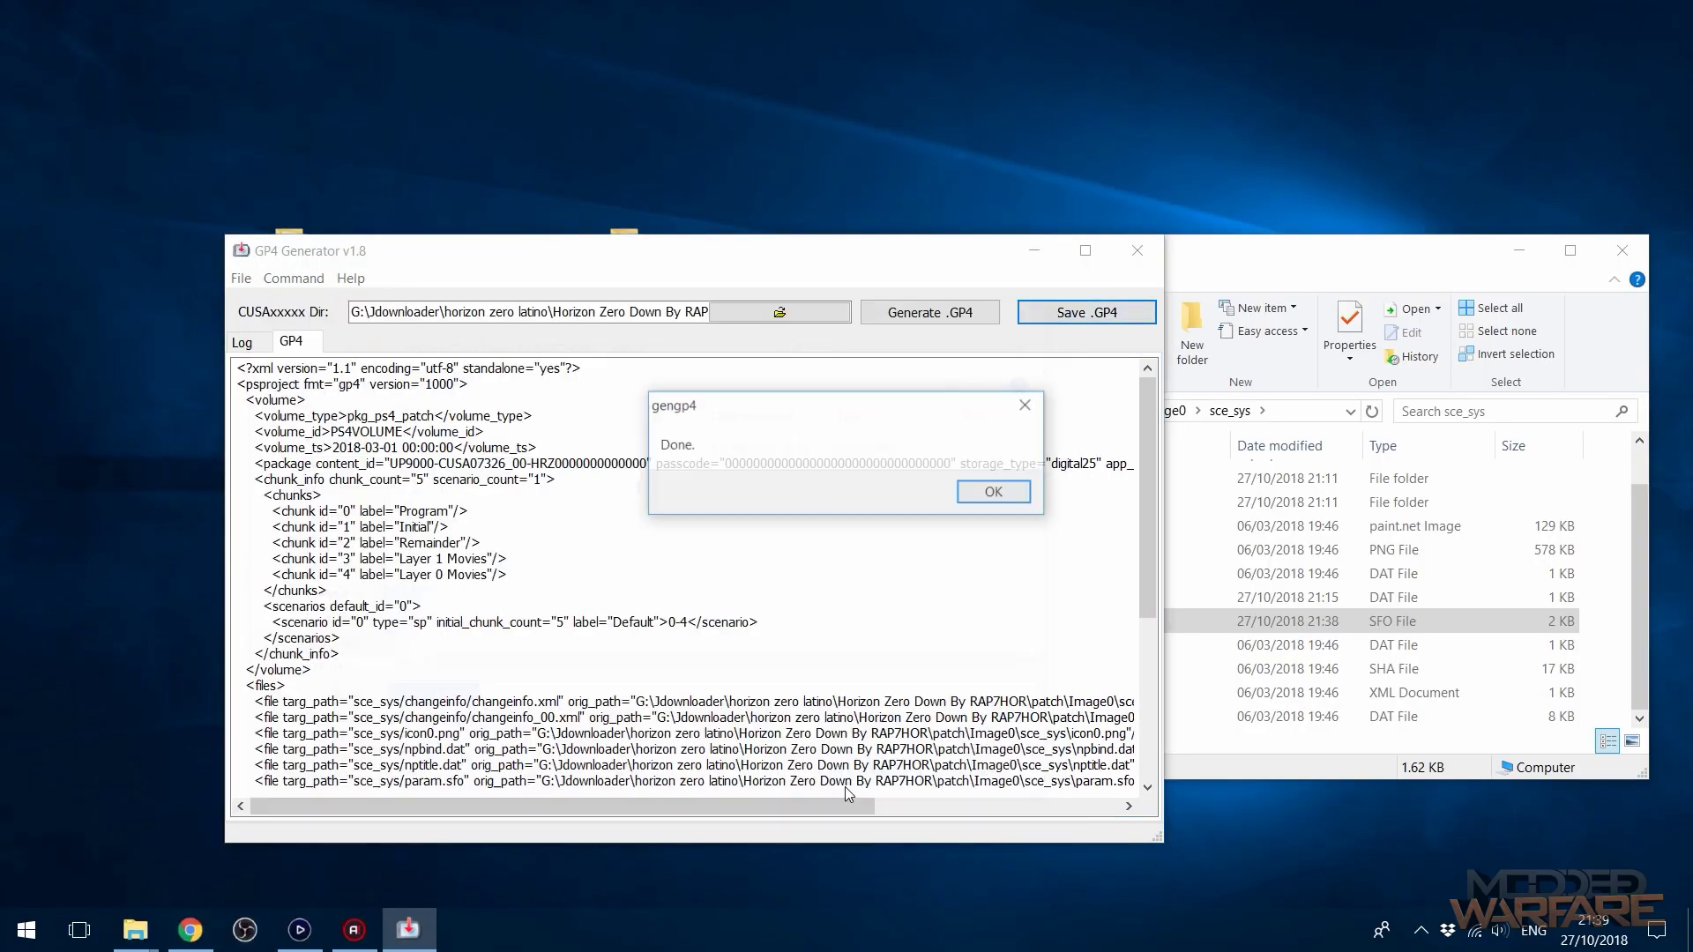
{"action": "left_click", "coordinate": [995, 492]}
{"action": "left_click_drag", "start_coordinate": [968, 246], "coordinate": [866, 243]}
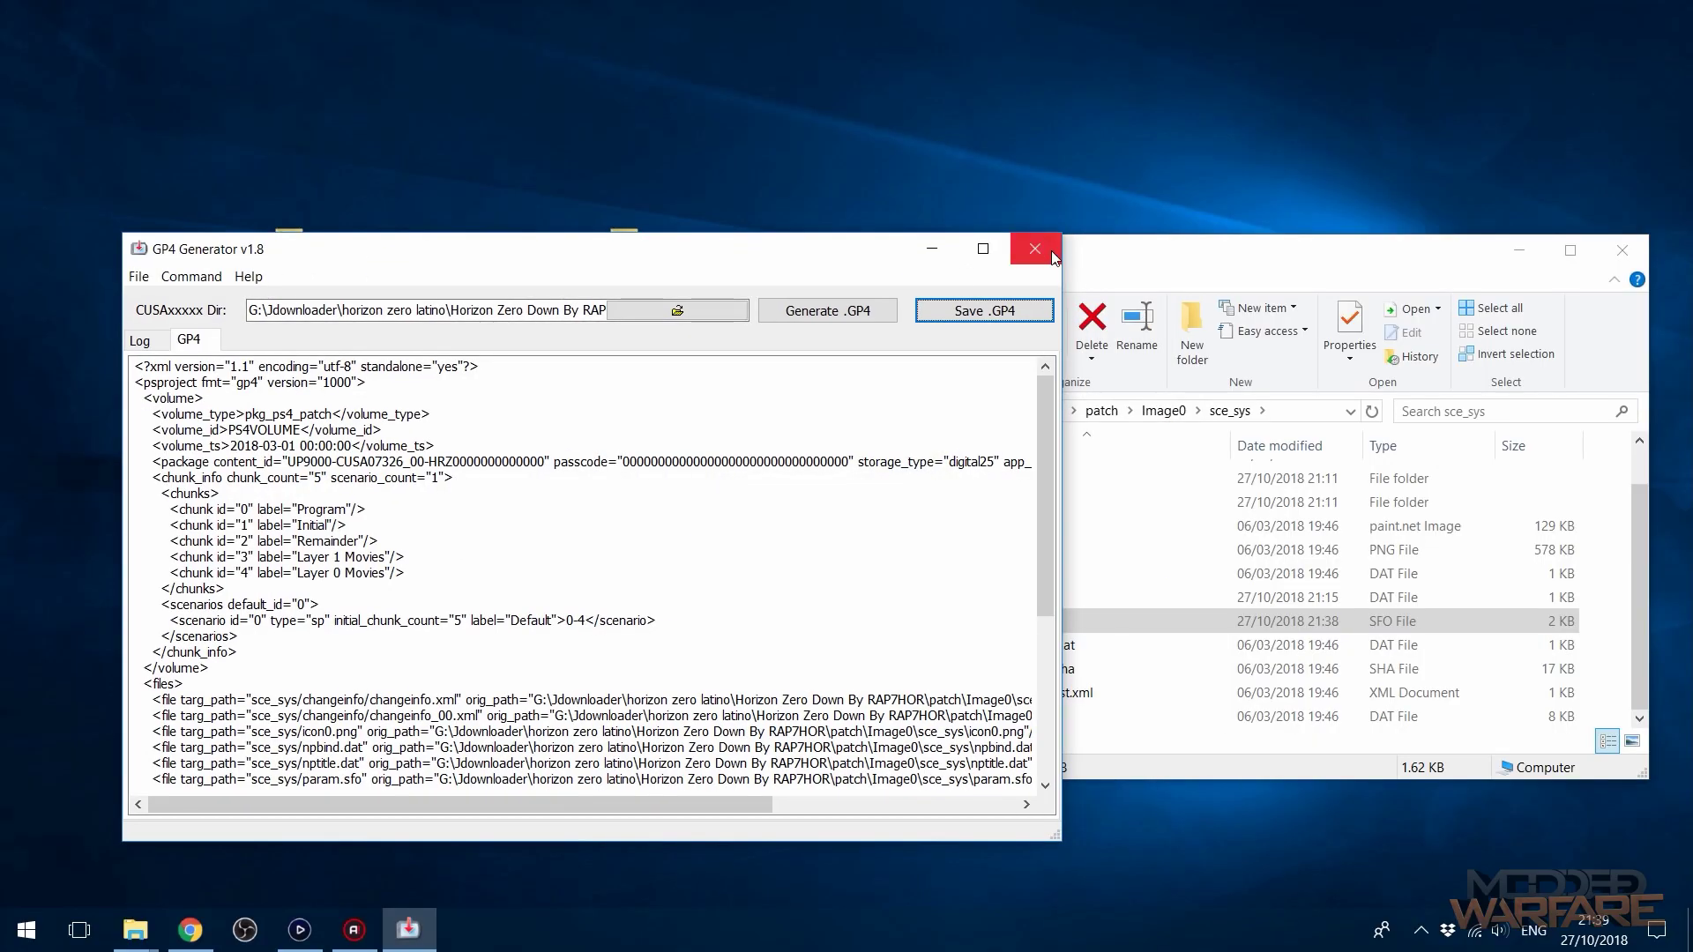
{"action": "left_click", "coordinate": [1051, 256]}
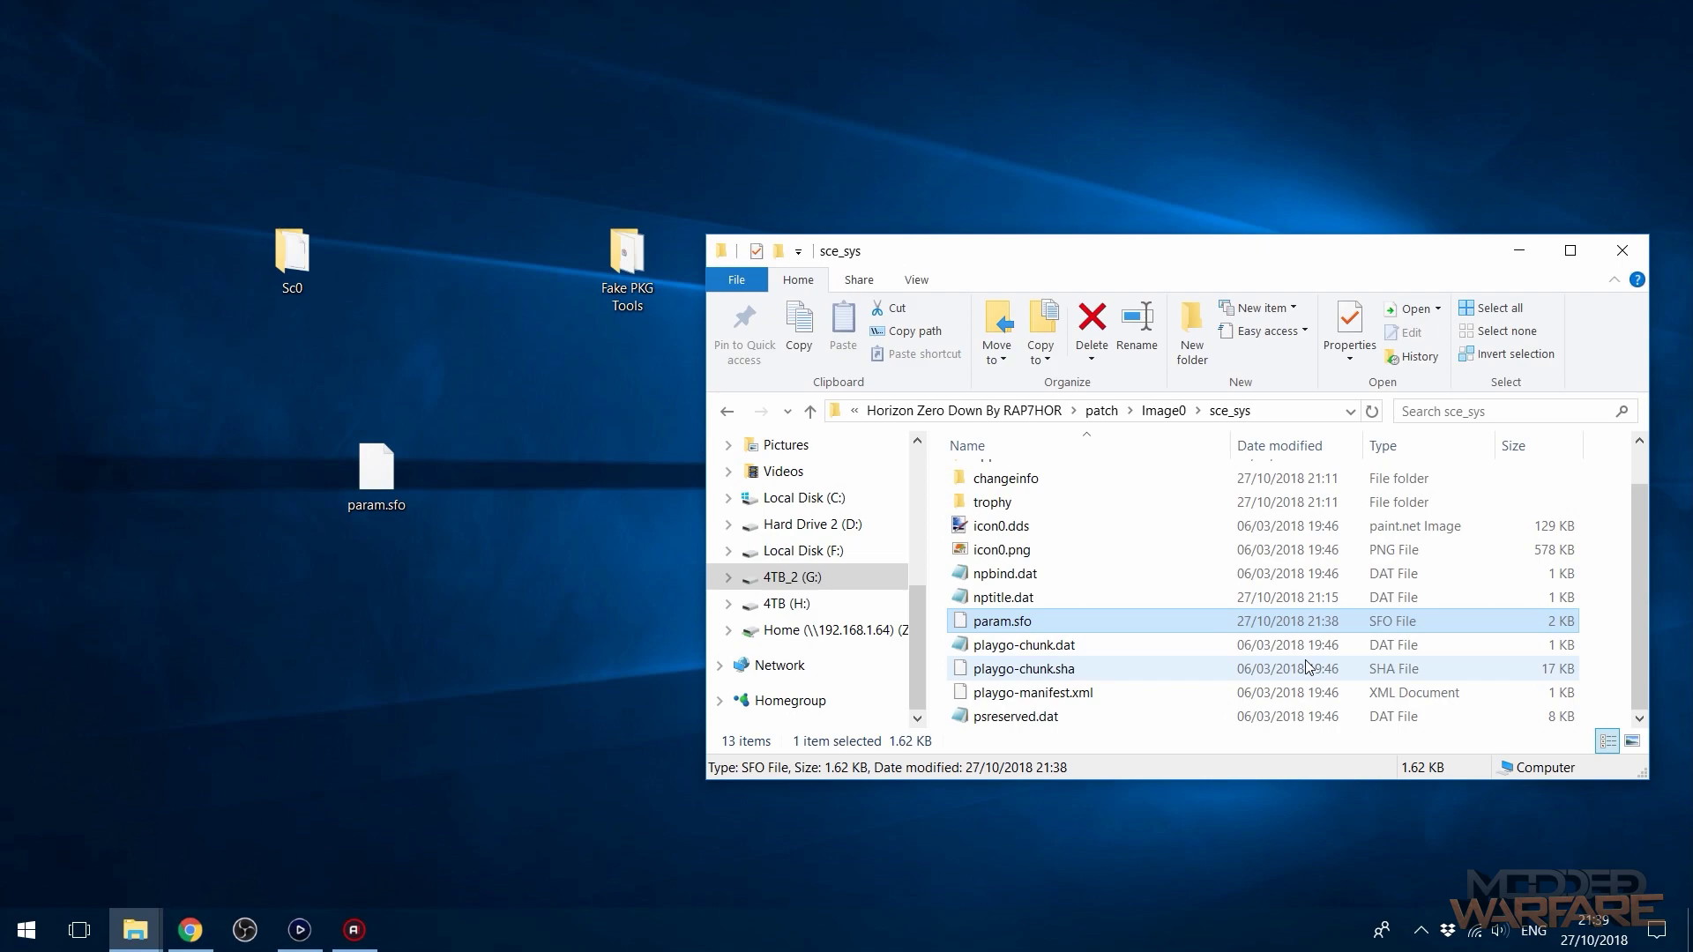
Open param.sfo from the sce_sys folder in HxD and examine its version and category values.
{"action": "left_click", "coordinate": [990, 552]}
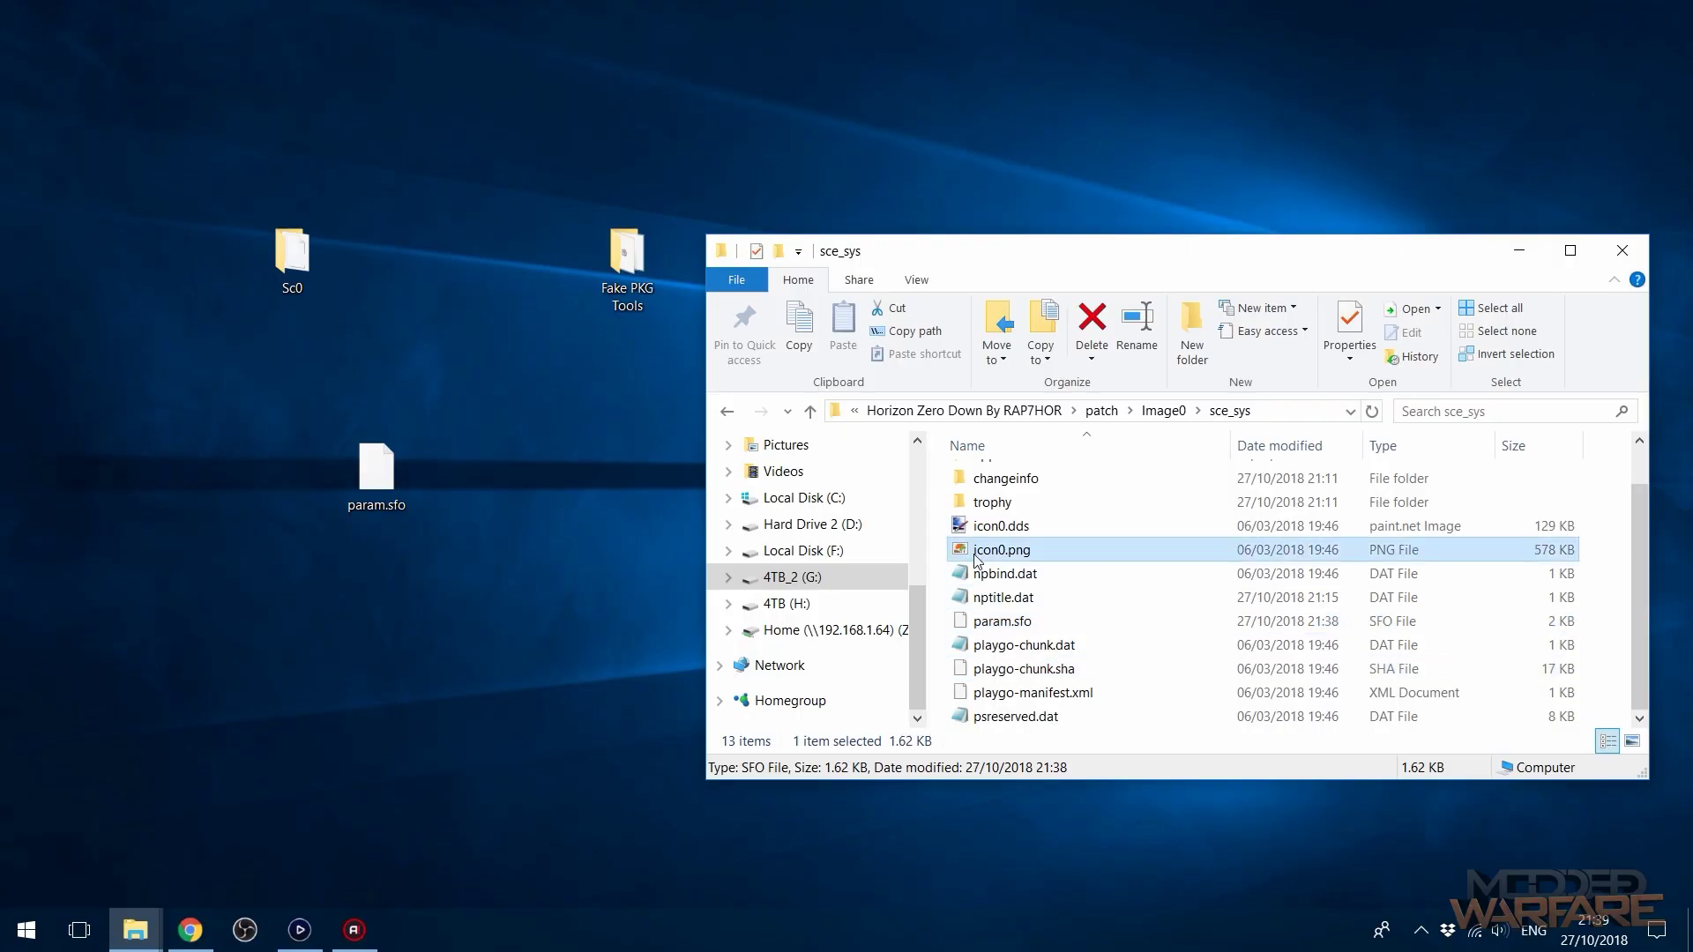
{"action": "left_click", "coordinate": [1089, 622]}
{"action": "left_click", "coordinate": [26, 930]}
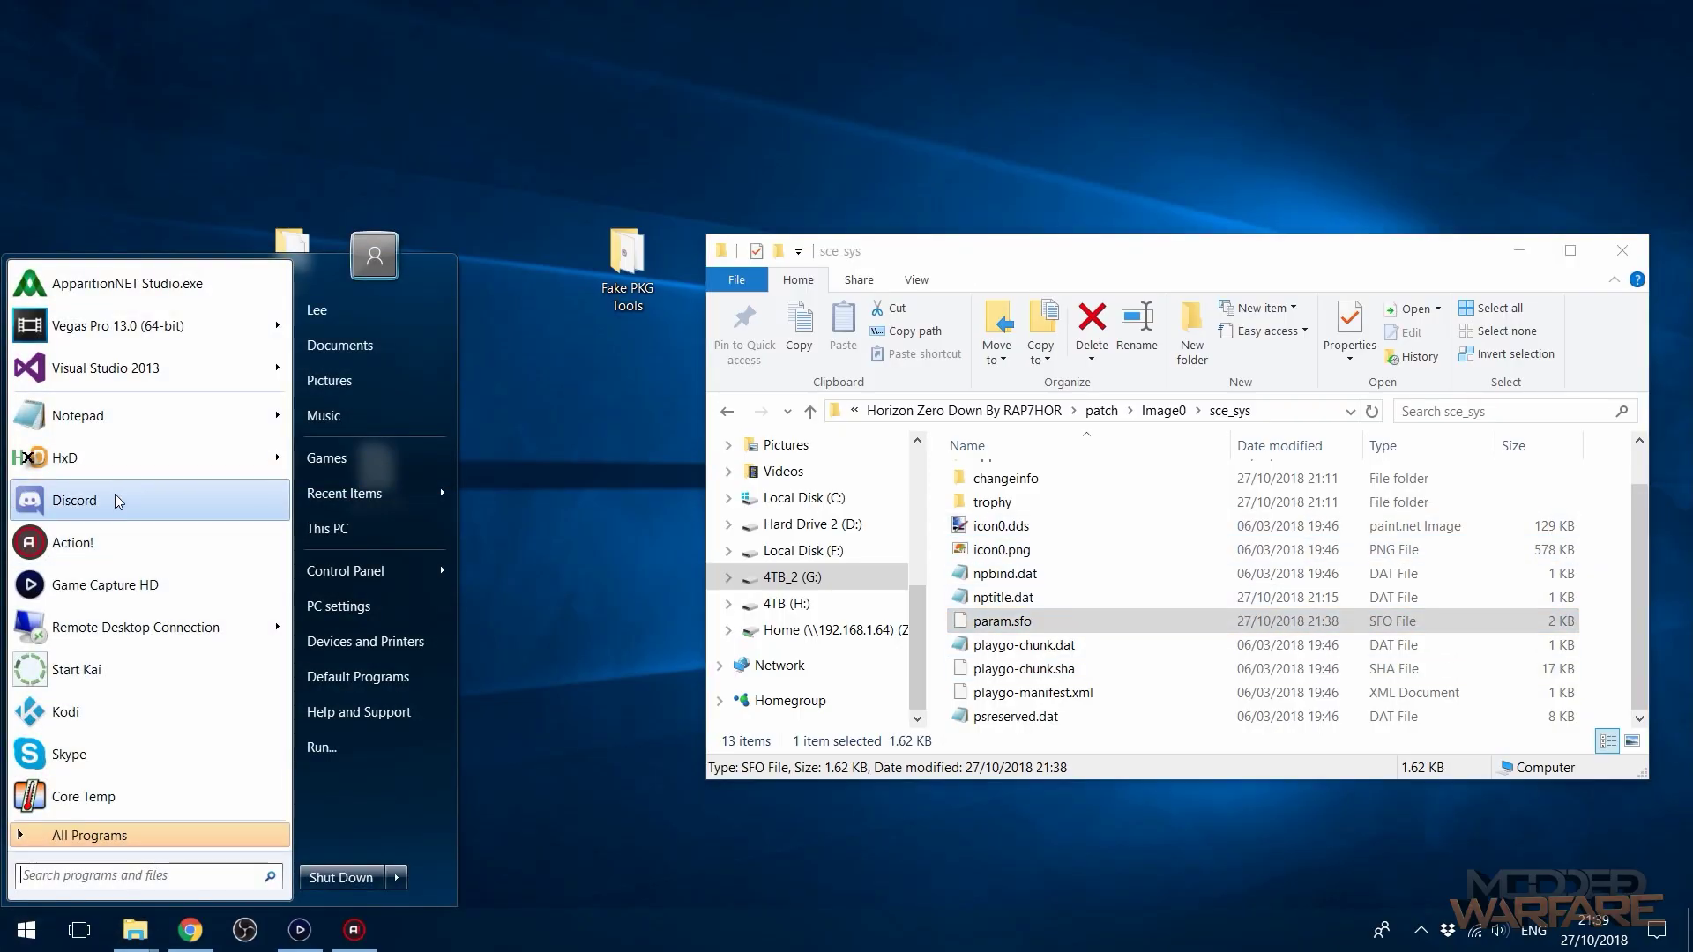
{"action": "left_click_drag", "start_coordinate": [119, 501], "coordinate": [113, 463]}
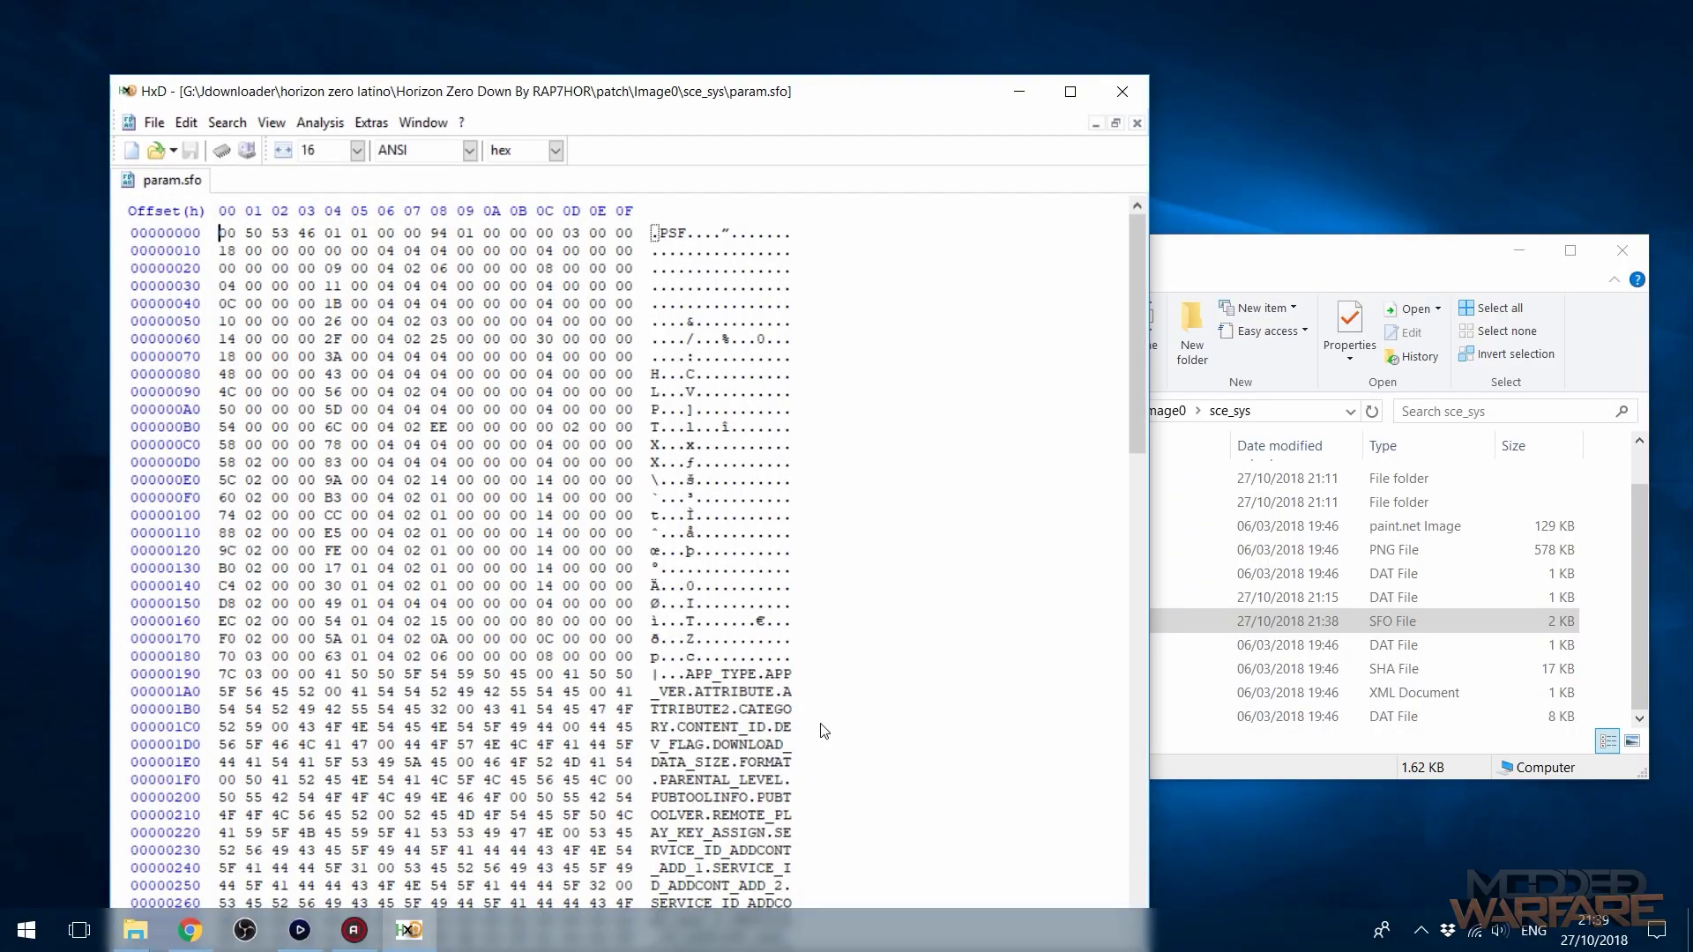
{"action": "scroll", "coordinate": [822, 731], "scroll_direction": "down", "scroll_amount": 11}
{"action": "mouse_move", "coordinate": [686, 498]}
{"action": "left_mouse_down"}
{"action": "mouse_move", "coordinate": [729, 498]}
{"action": "mouse_move", "coordinate": [714, 516]}
{"action": "left_mouse_up"}
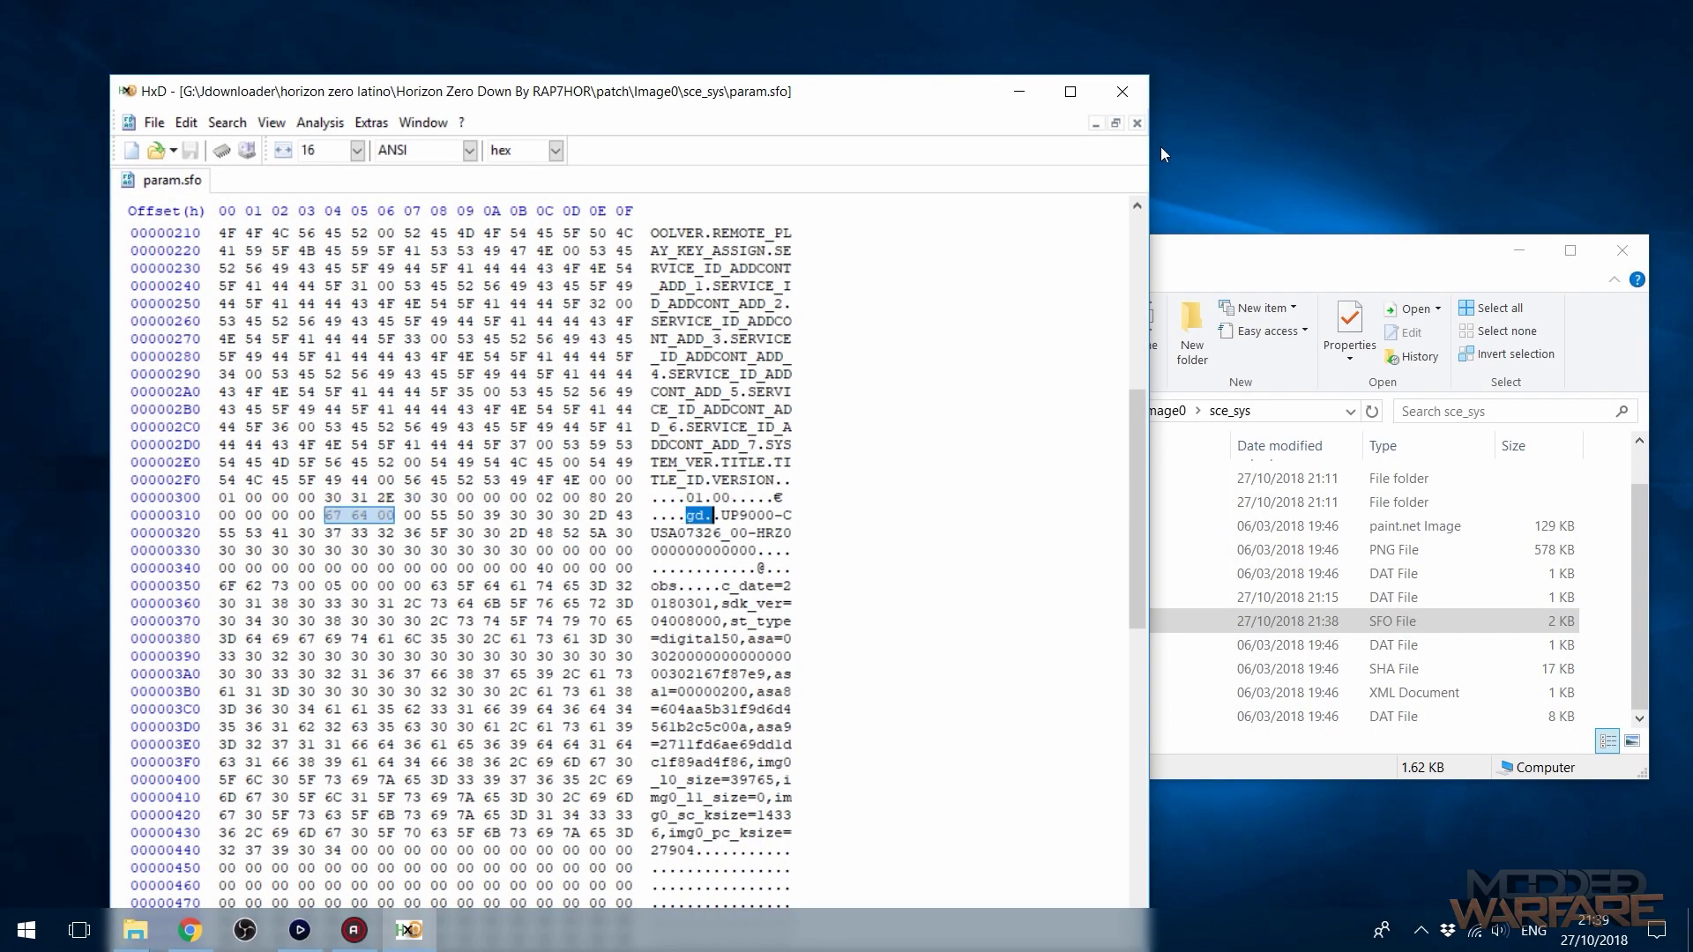
{"action": "left_click", "coordinate": [1122, 92]}
Overwrite the param.sfo in the sce_sys folder with the backup copy from the desktop.
{"action": "left_click", "coordinate": [377, 481]}
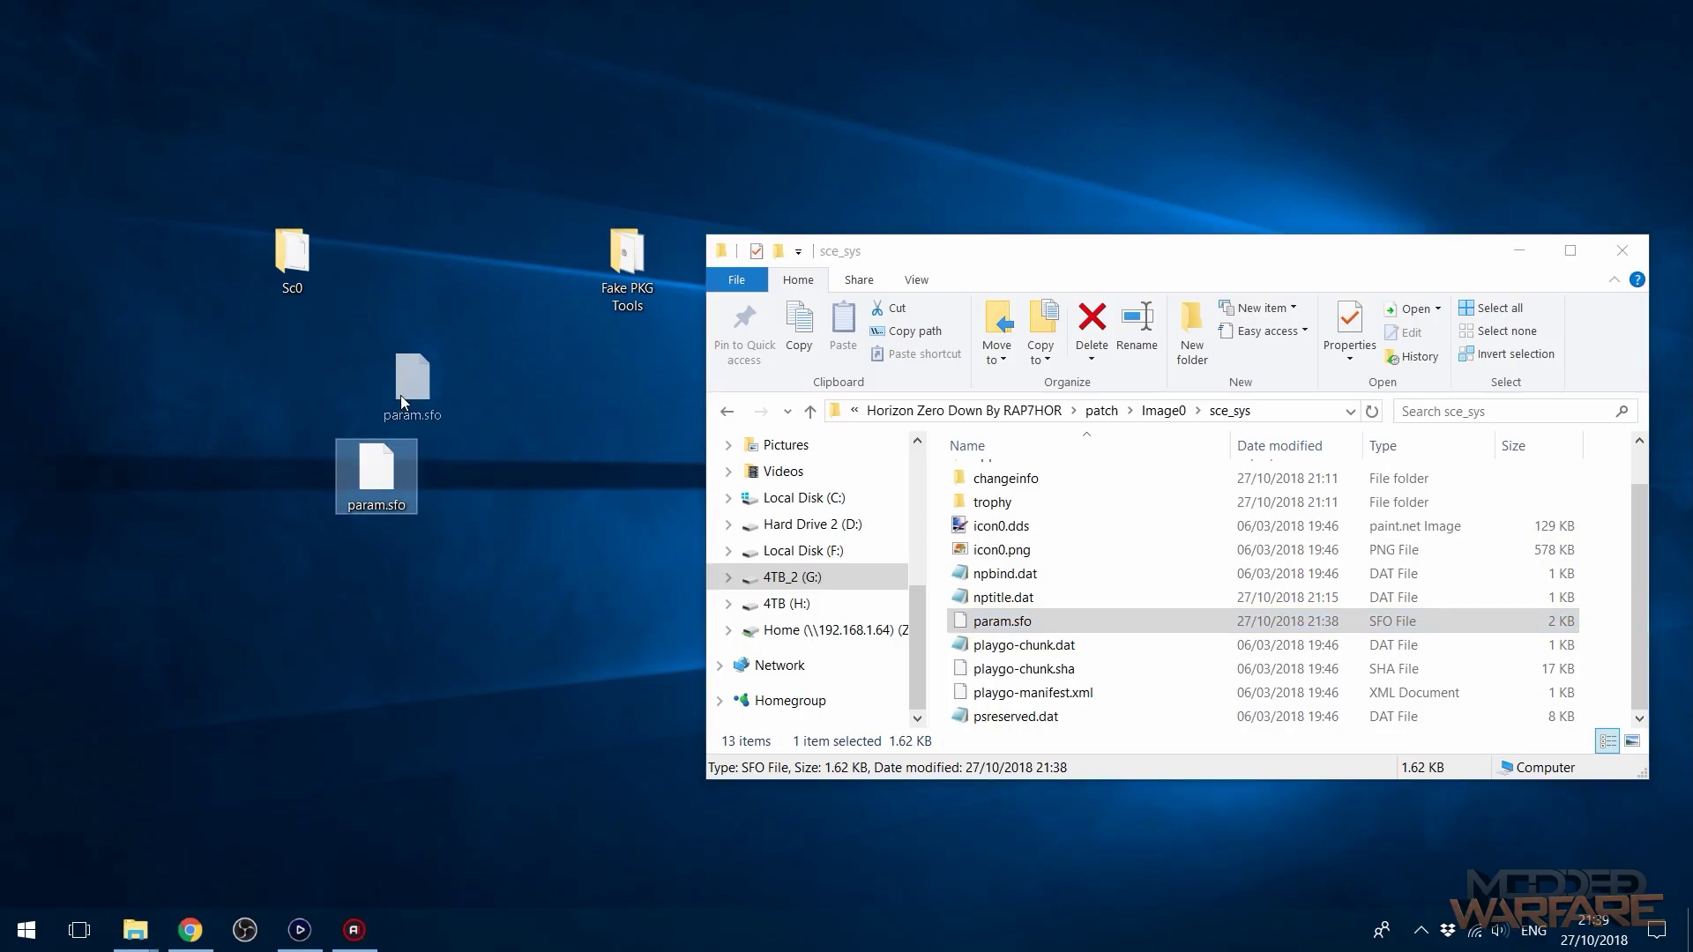
{"action": "left_click_drag", "start_coordinate": [401, 399], "coordinate": [1584, 653]}
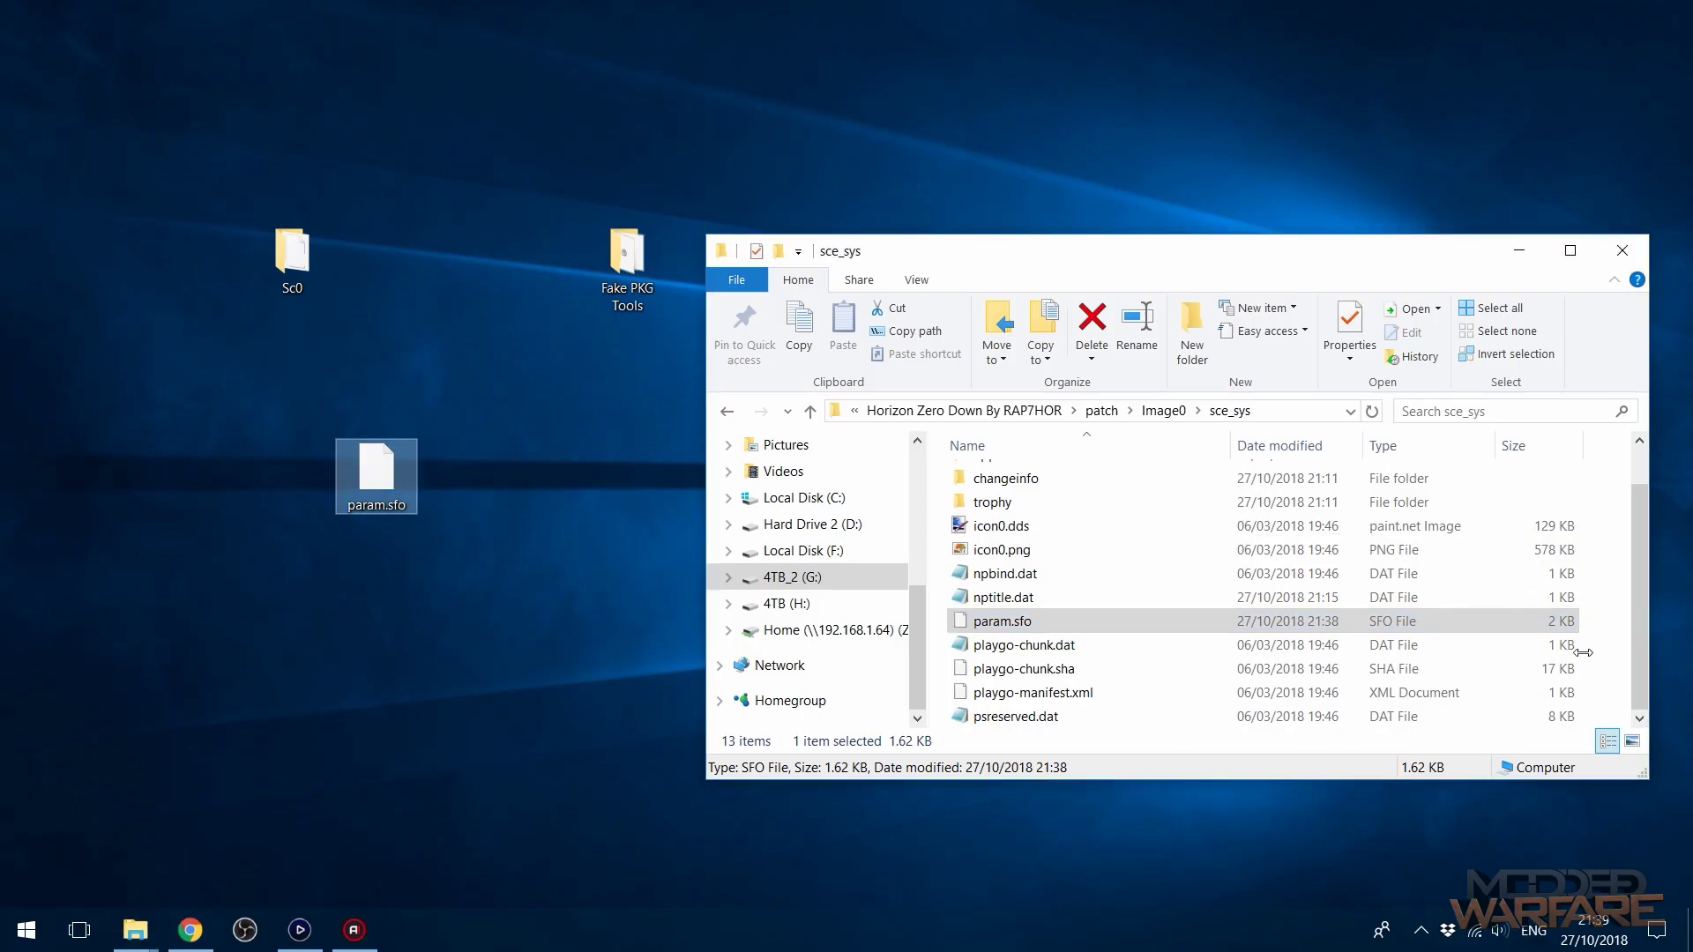
{"action": "left_click", "coordinate": [862, 349]}
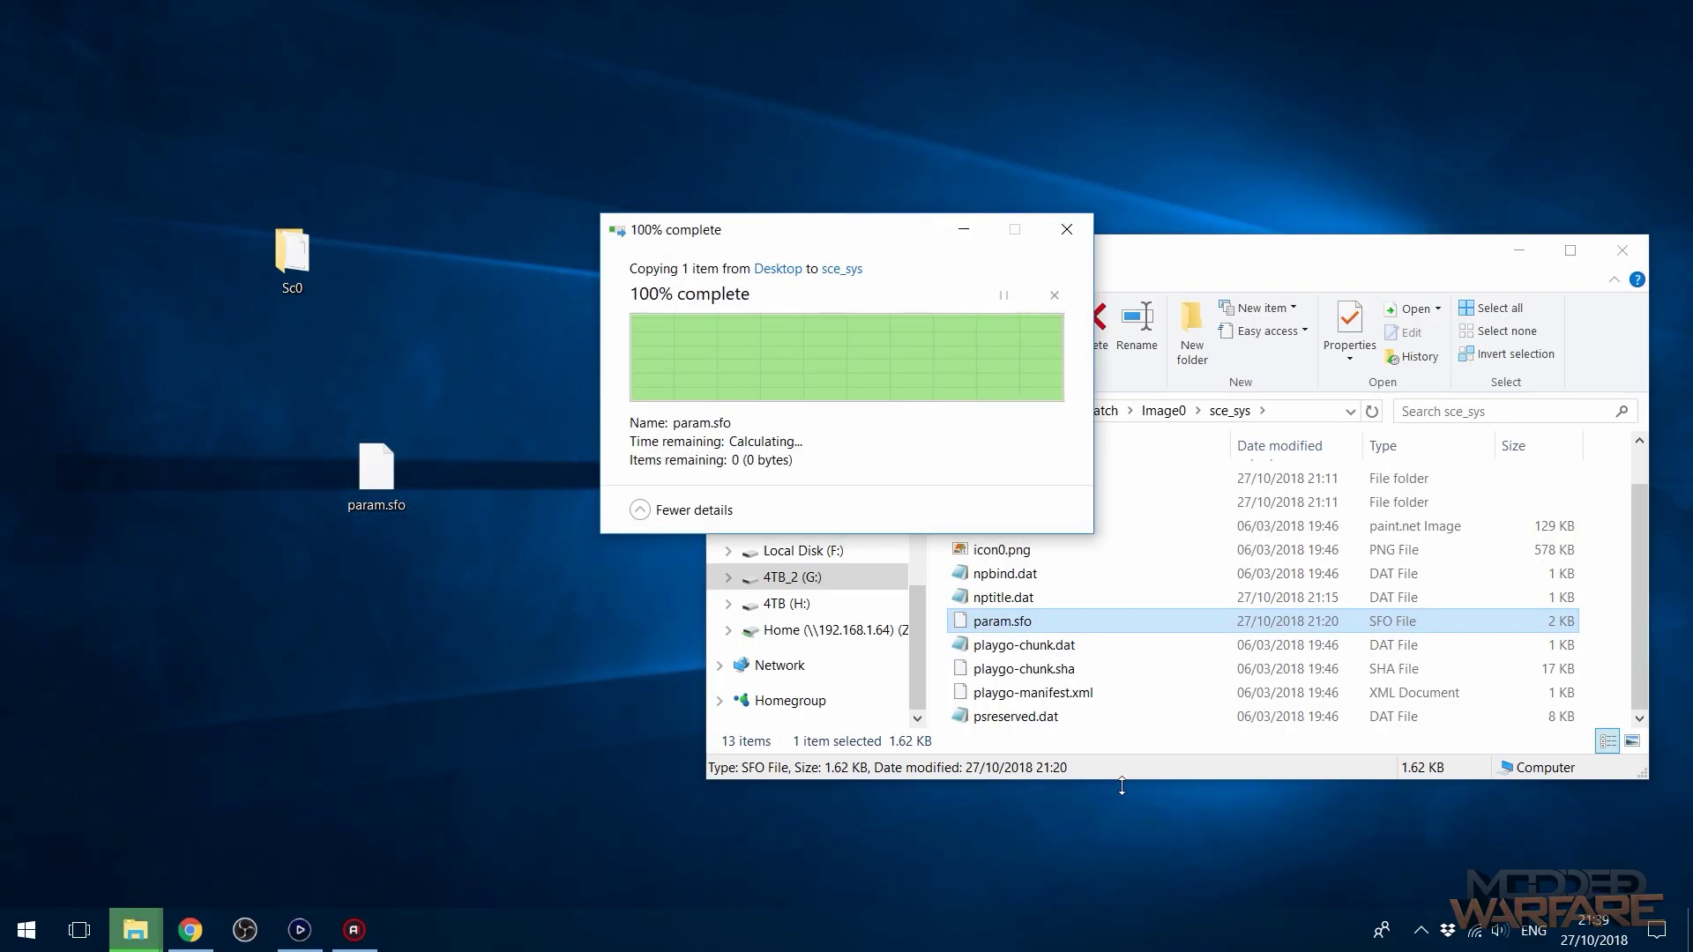
Open the restored param.sfo in HxD again and check its version and category values.
{"action": "left_click", "coordinate": [26, 931]}
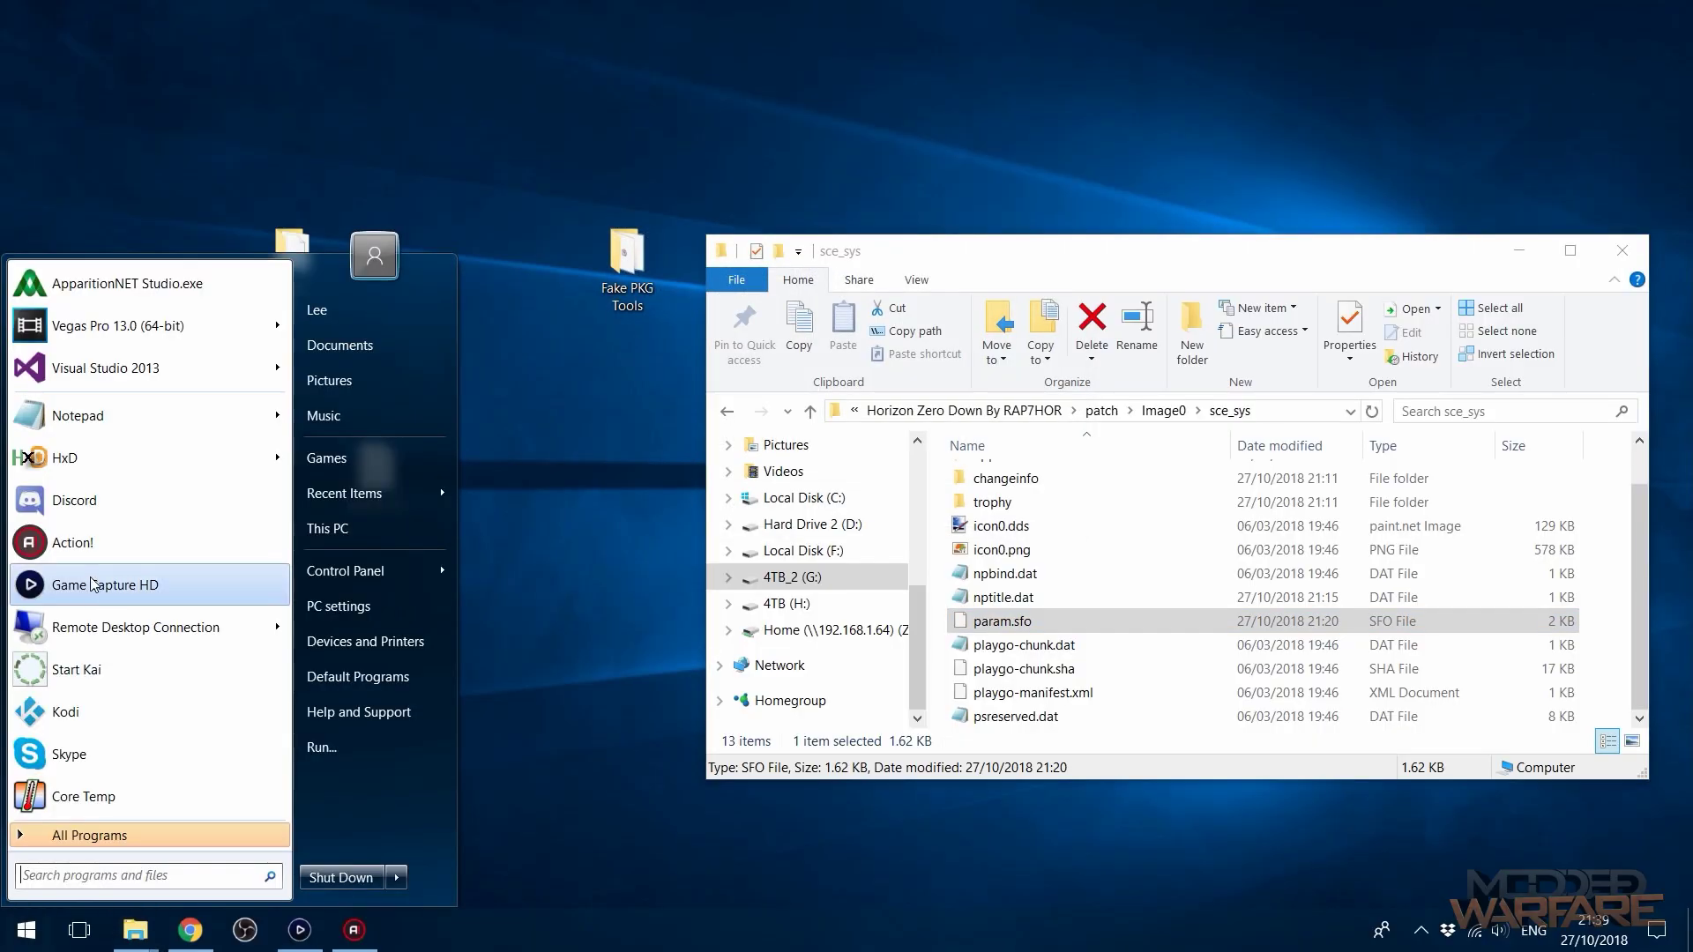
{"action": "left_click", "coordinate": [130, 471]}
{"action": "left_click_drag", "start_coordinate": [1304, 623], "coordinate": [552, 672]}
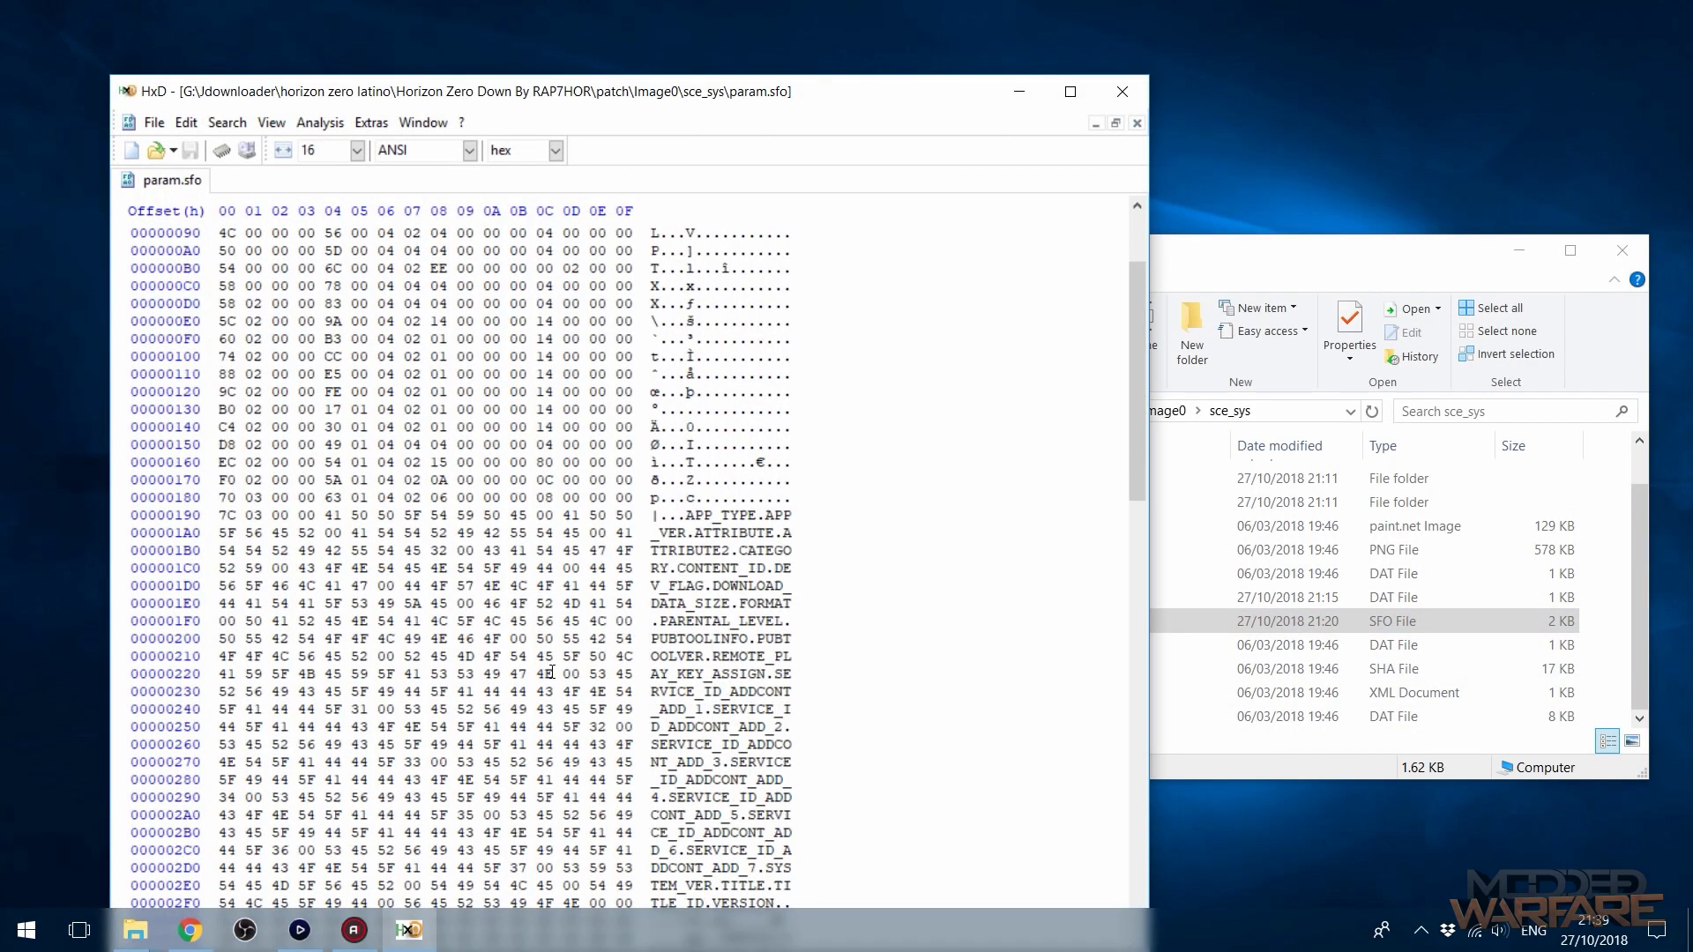
{"action": "scroll", "coordinate": [551, 672], "scroll_direction": "down", "scroll_amount": 9}
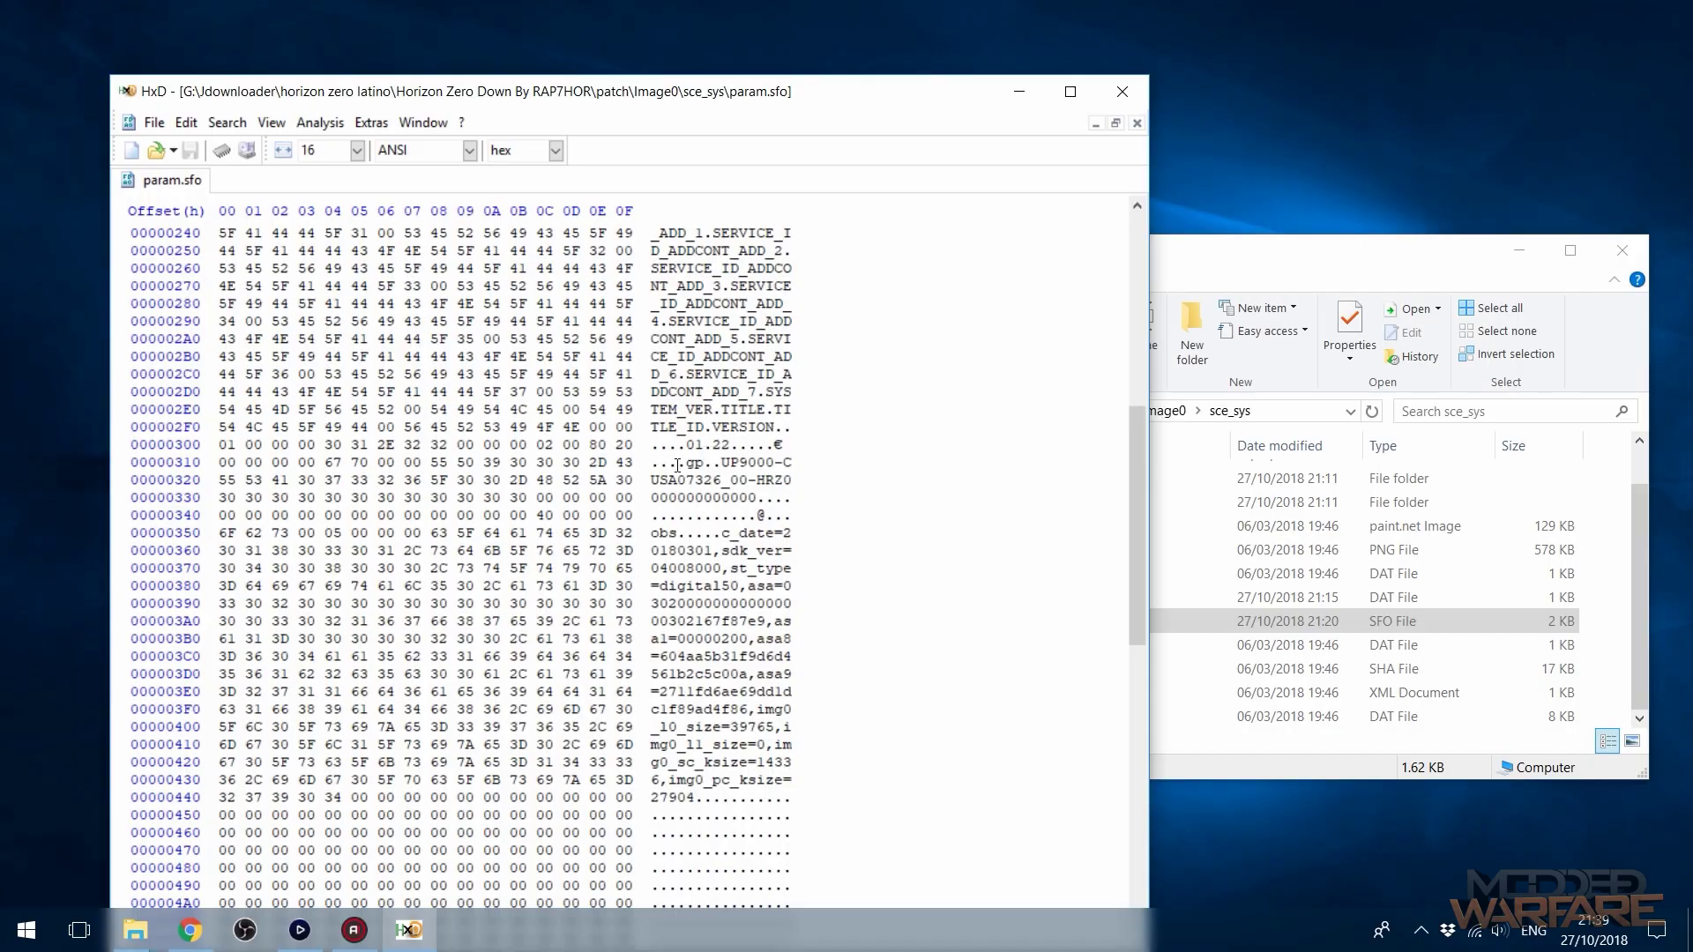
{"action": "left_click", "coordinate": [1135, 81]}
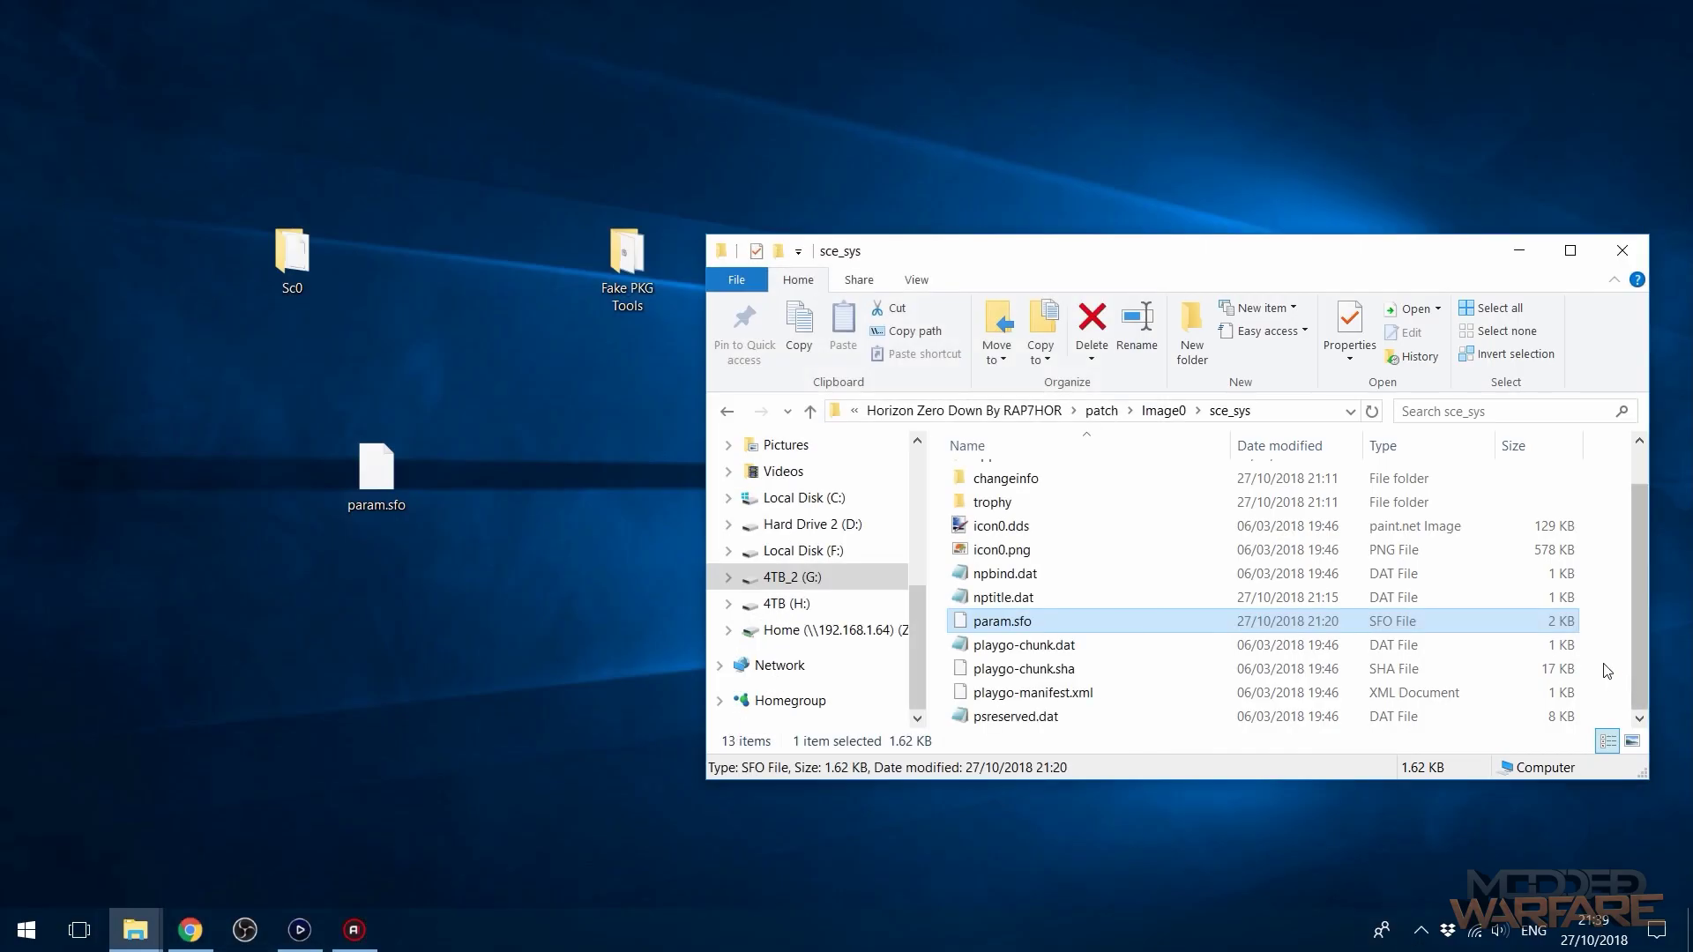
Launch orbis-pub-gen.exe from the Fake PKG Tools folder and open the CUSA07326.gp4 project from the patch folder.
{"action": "double_click", "coordinate": [615, 285]}
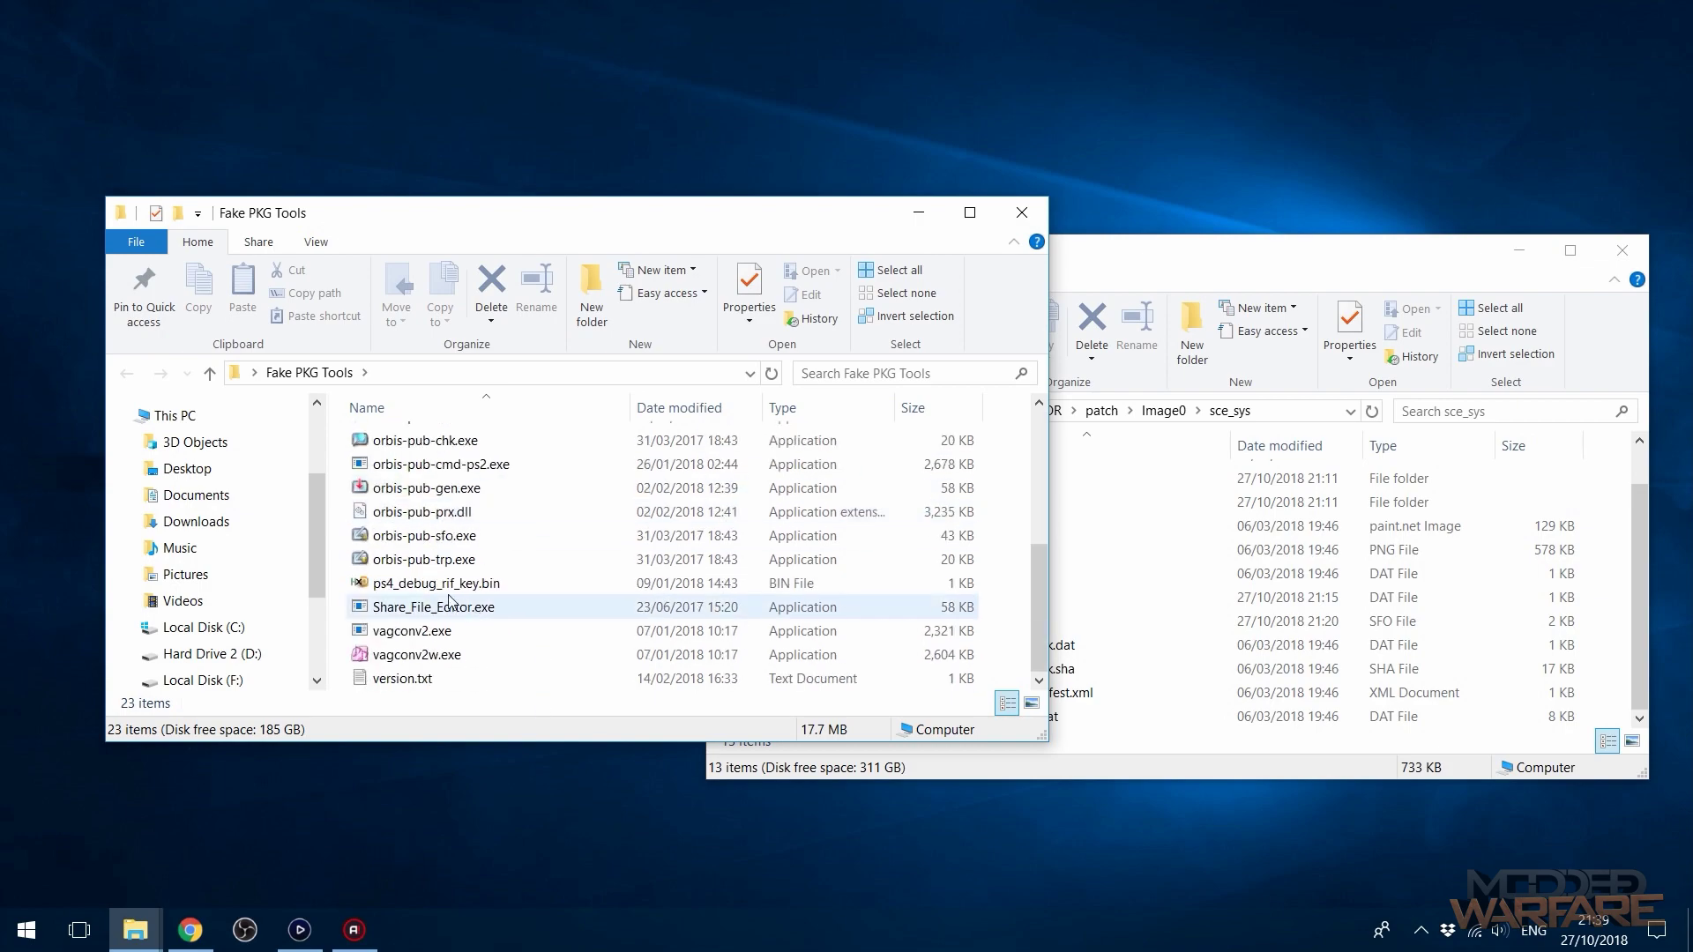
{"action": "double_click", "coordinate": [445, 488]}
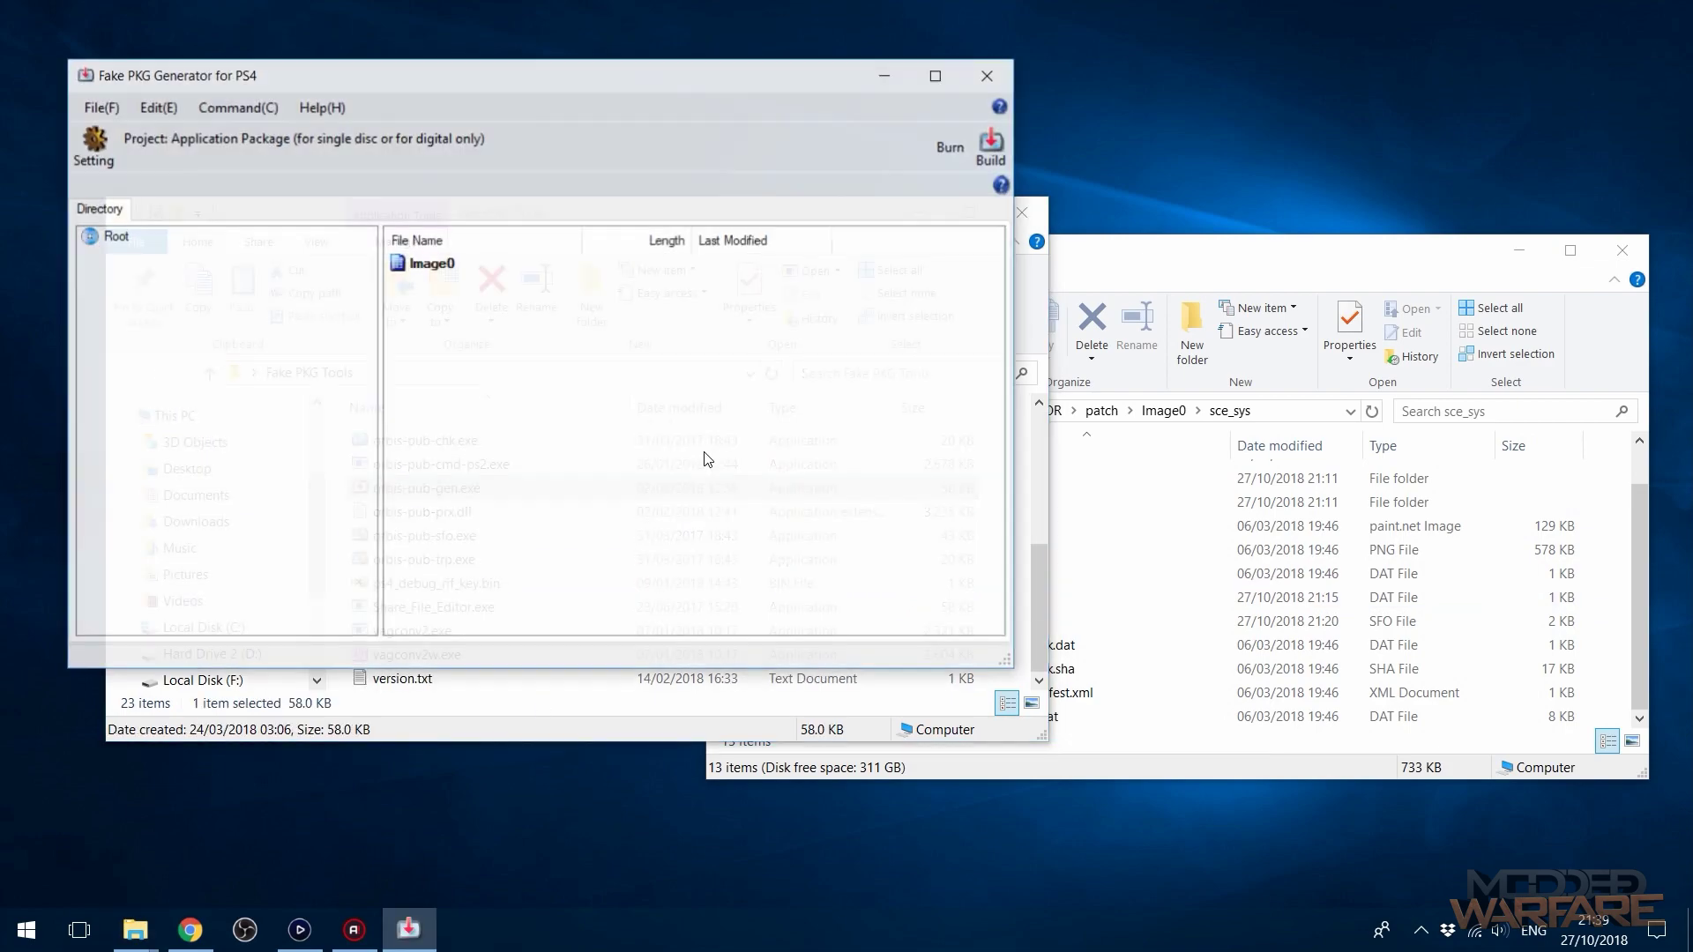
{"action": "left_click", "coordinate": [99, 107]}
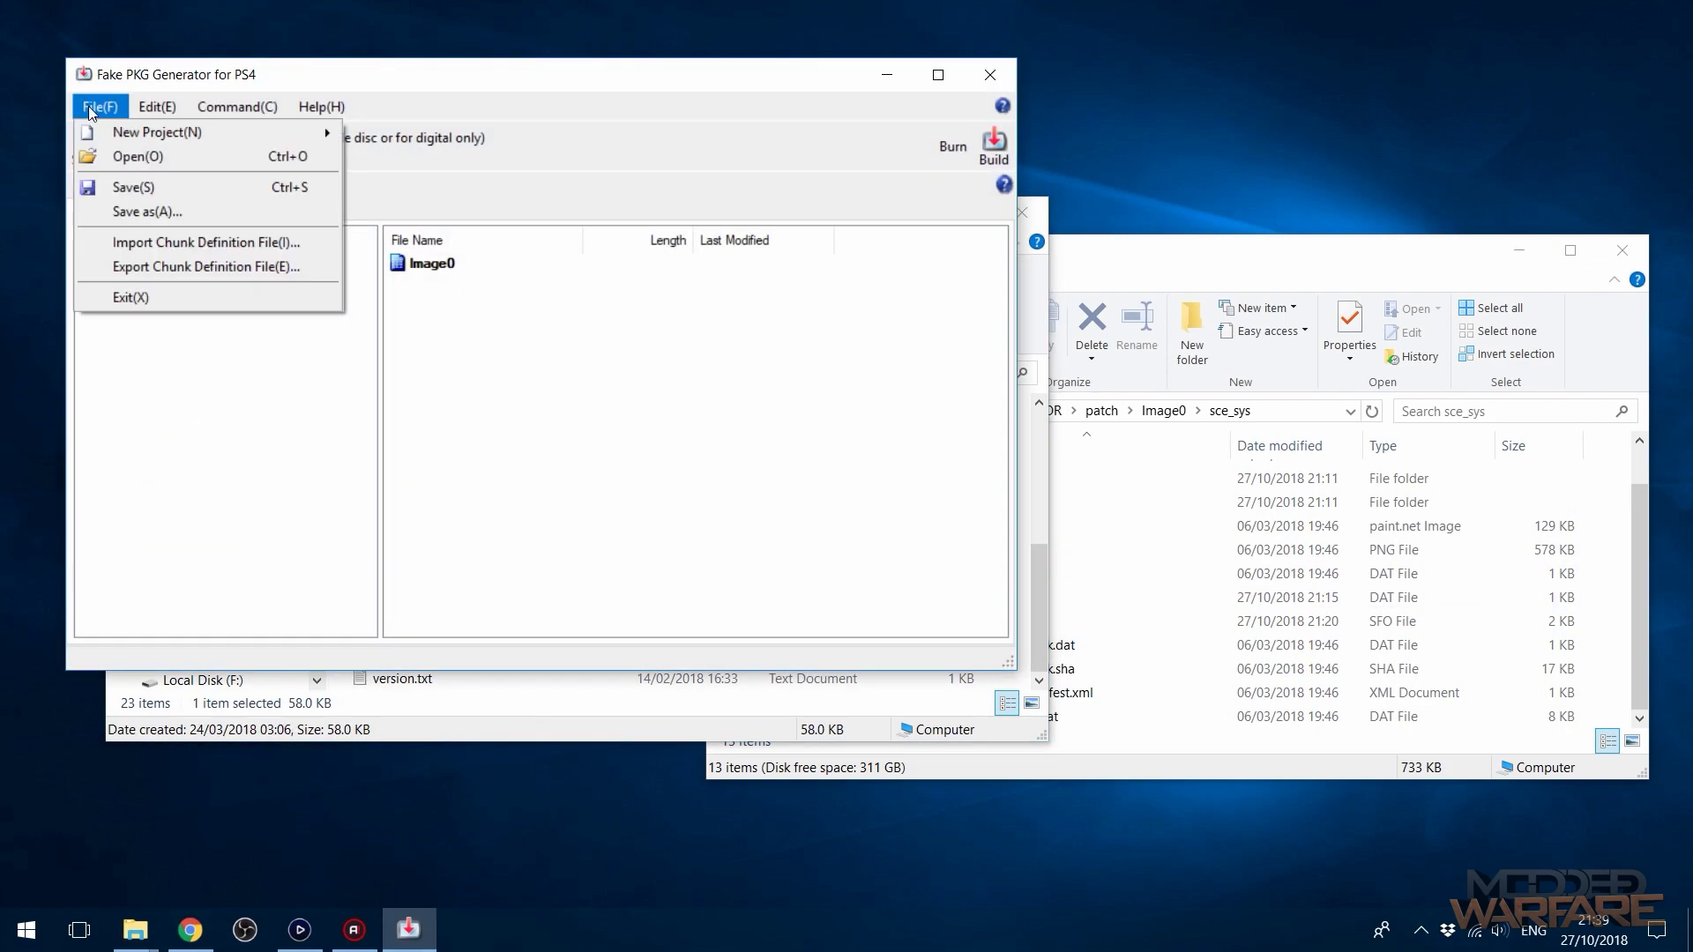
{"action": "left_click", "coordinate": [143, 157]}
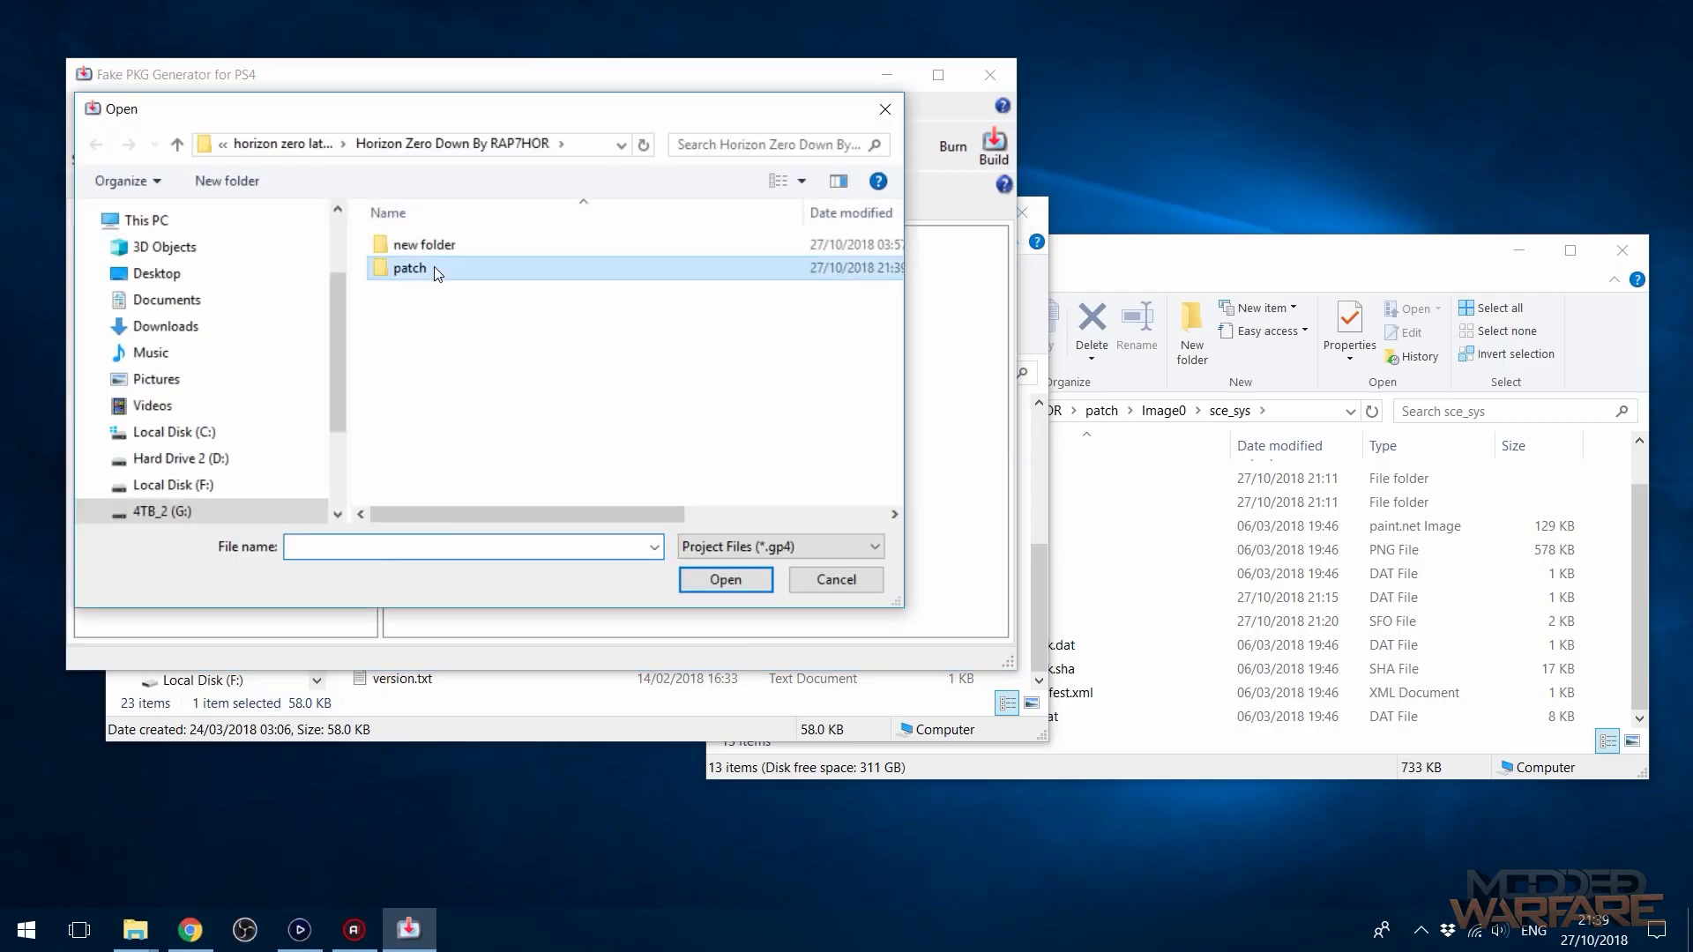
{"action": "double_click", "coordinate": [428, 269]}
{"action": "left_click", "coordinate": [550, 277]}
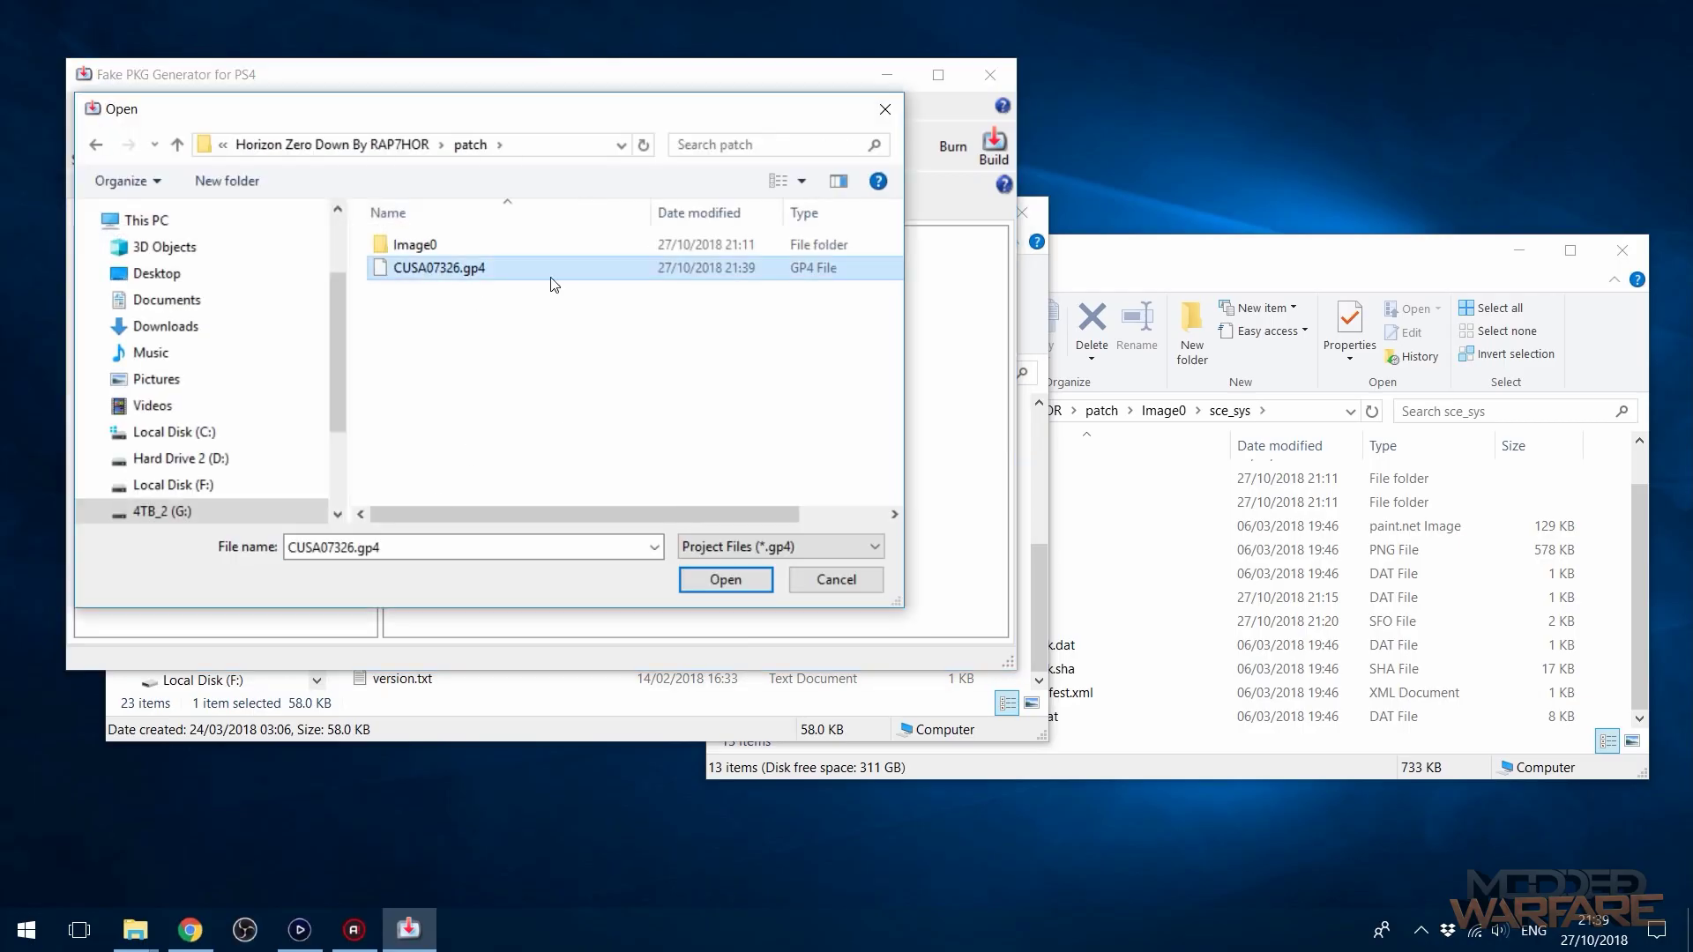
{"action": "left_click", "coordinate": [742, 582]}
{"action": "left_click_drag", "start_coordinate": [771, 76], "coordinate": [845, 160]}
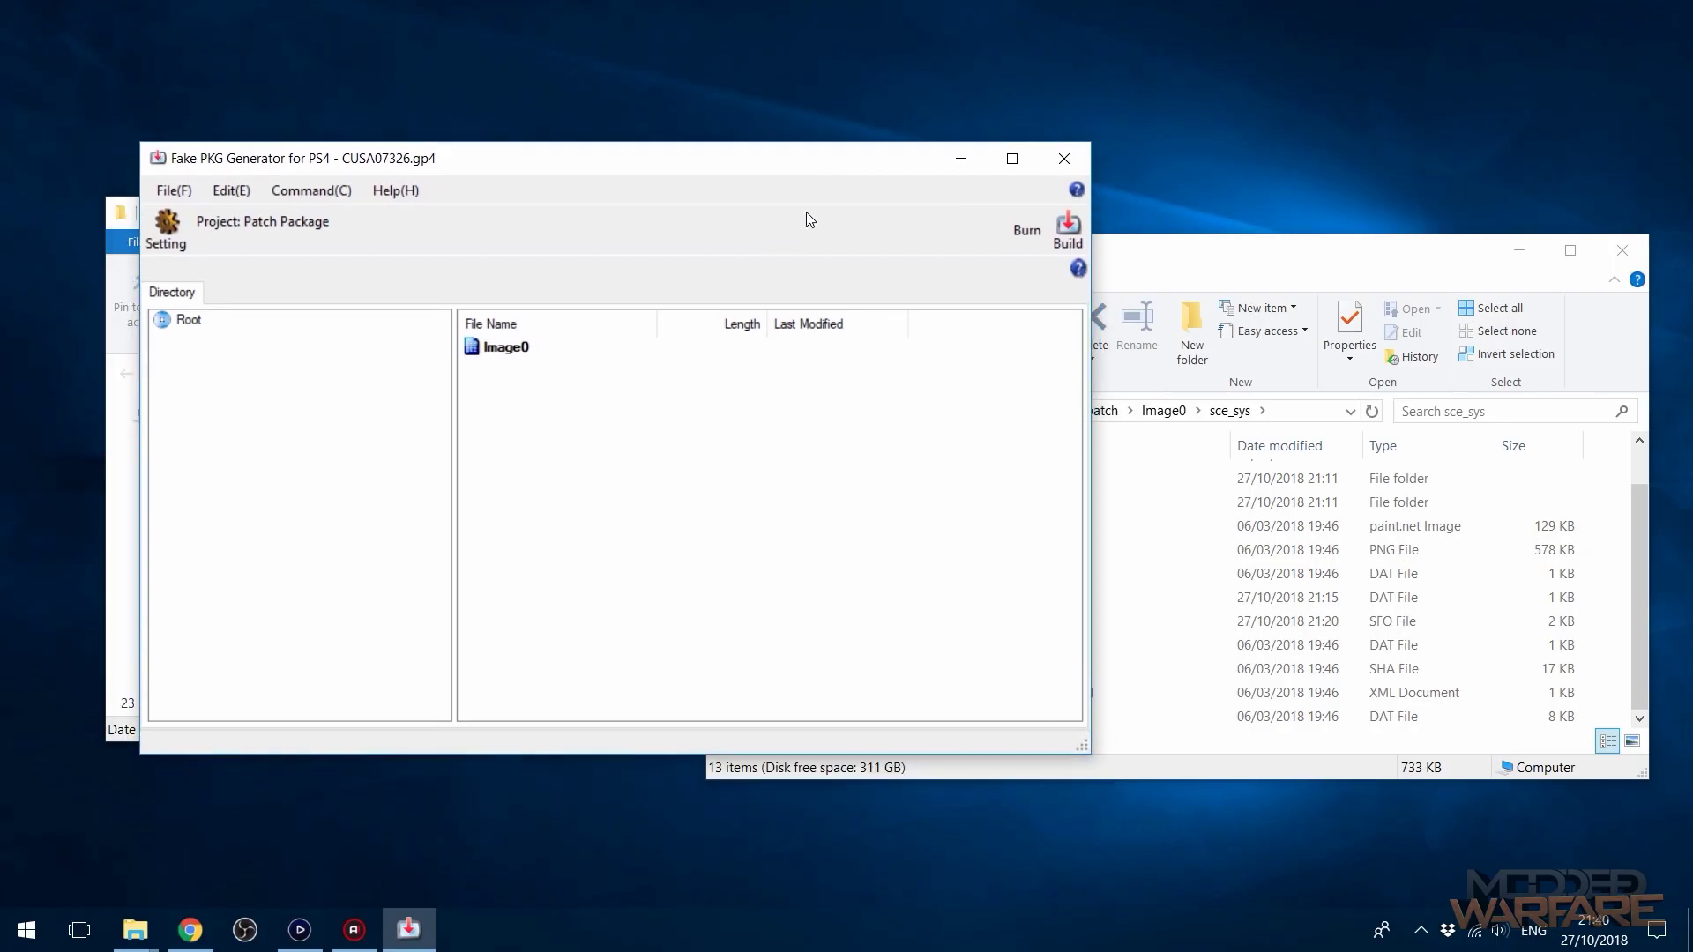
Review the contents of Image0 and the general and package settings of the project.
{"action": "double_click", "coordinate": [520, 348]}
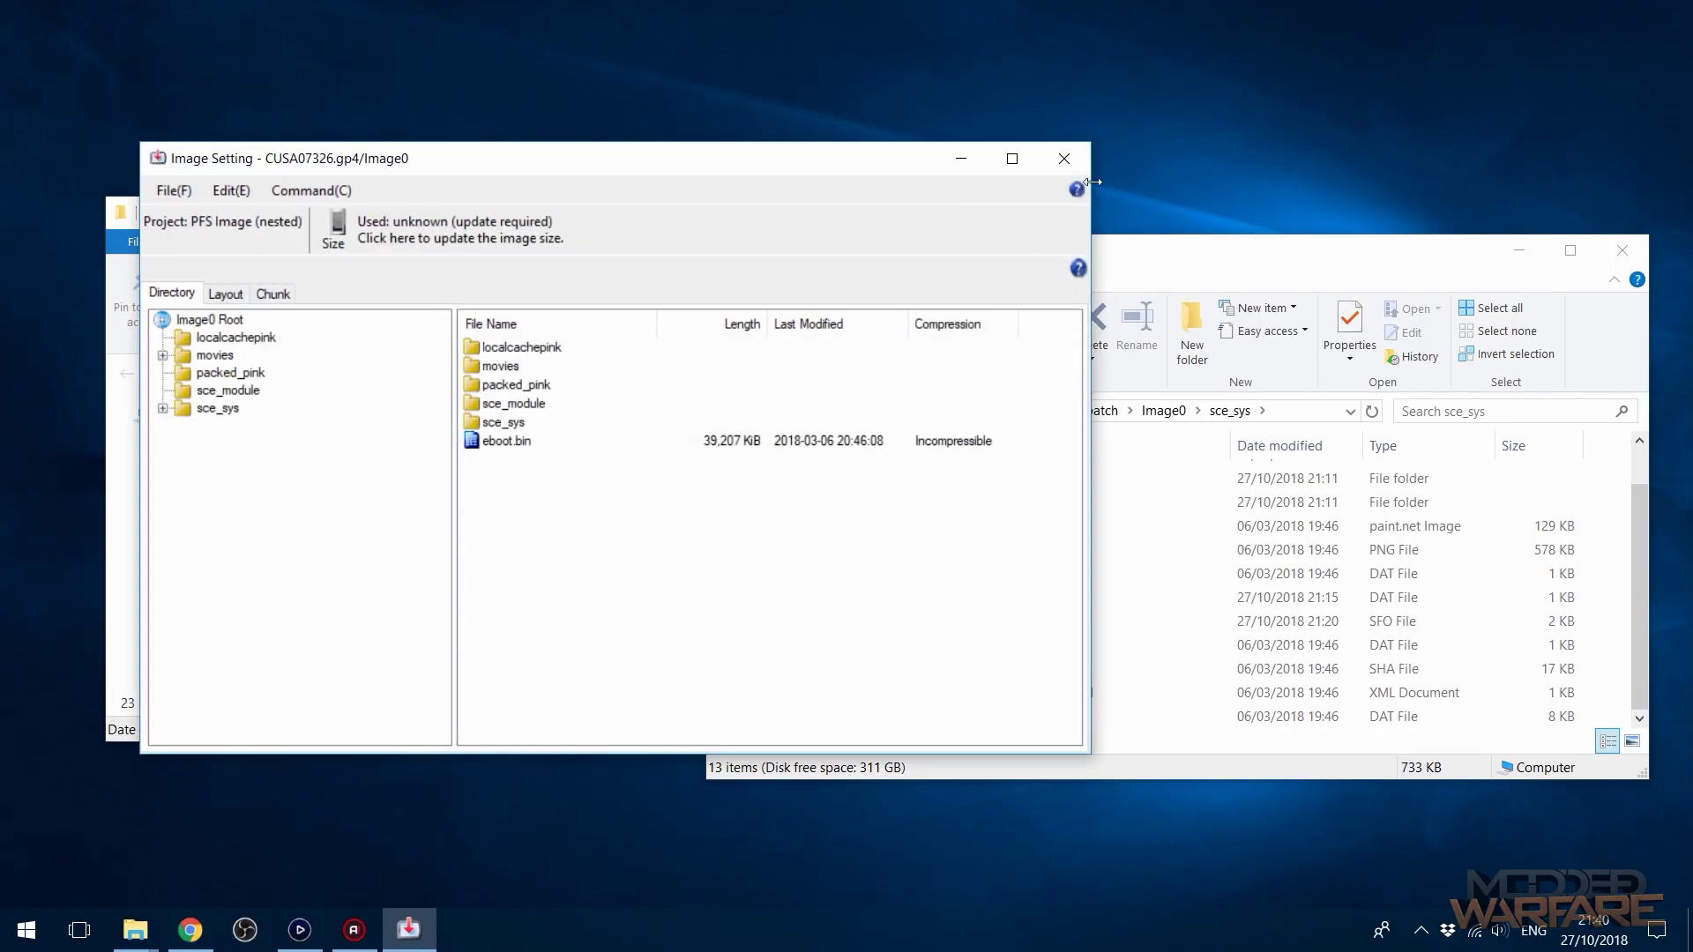
{"action": "left_click", "coordinate": [1065, 158]}
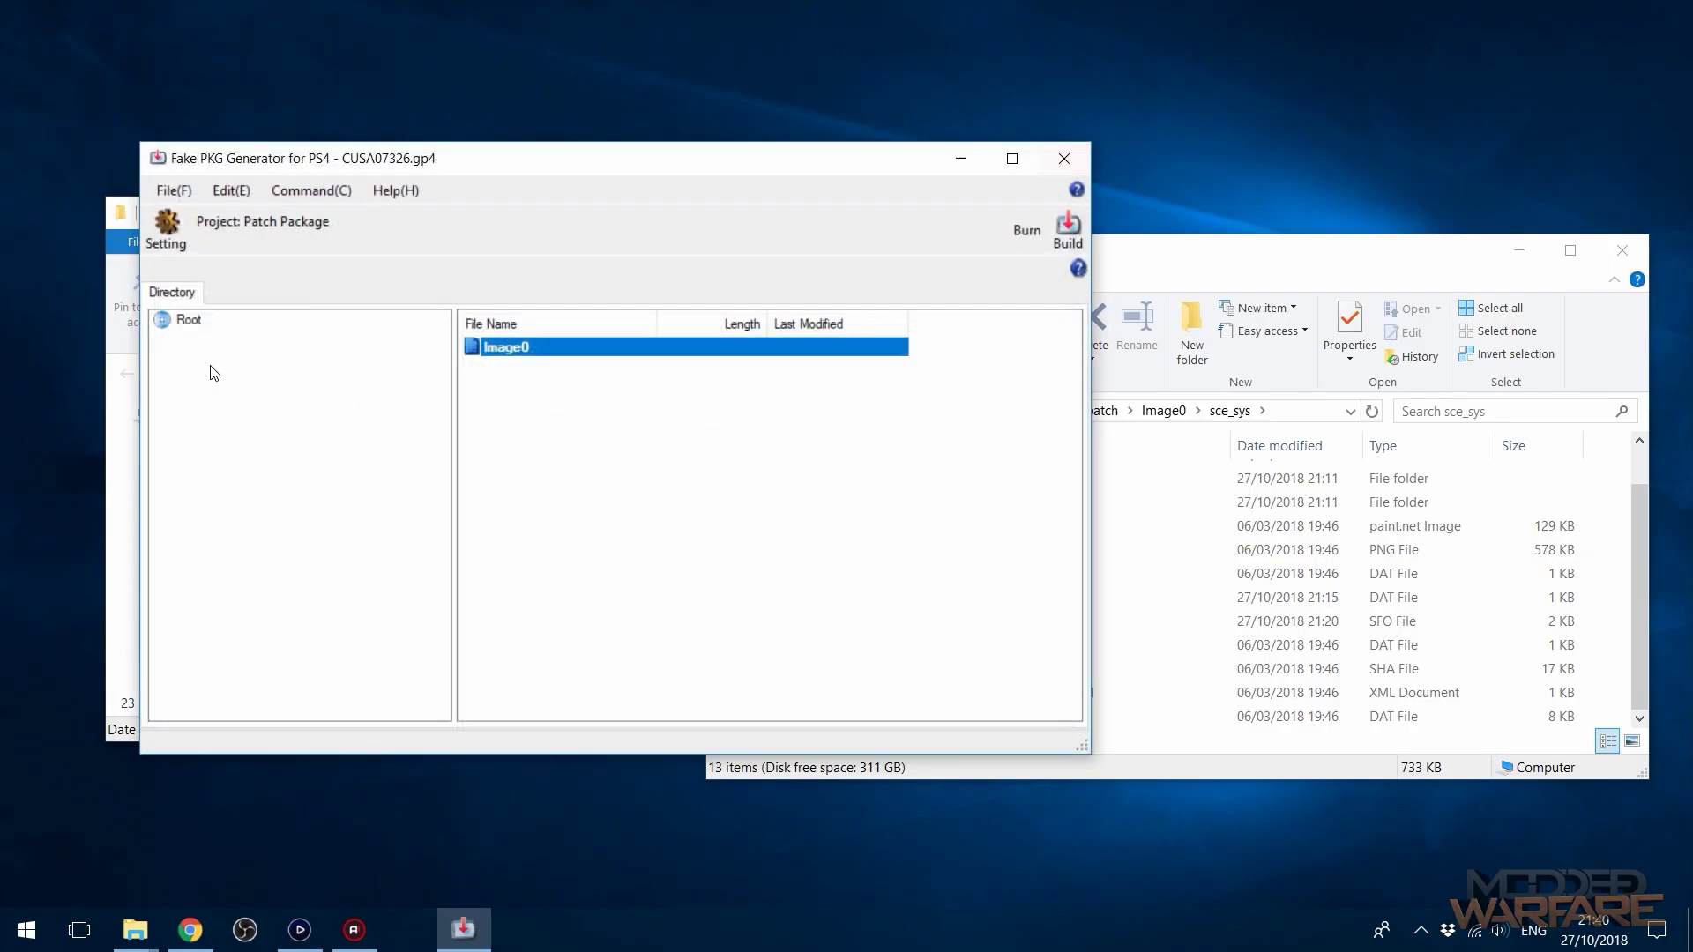
{"action": "left_click", "coordinate": [316, 194]}
{"action": "left_click", "coordinate": [329, 248]}
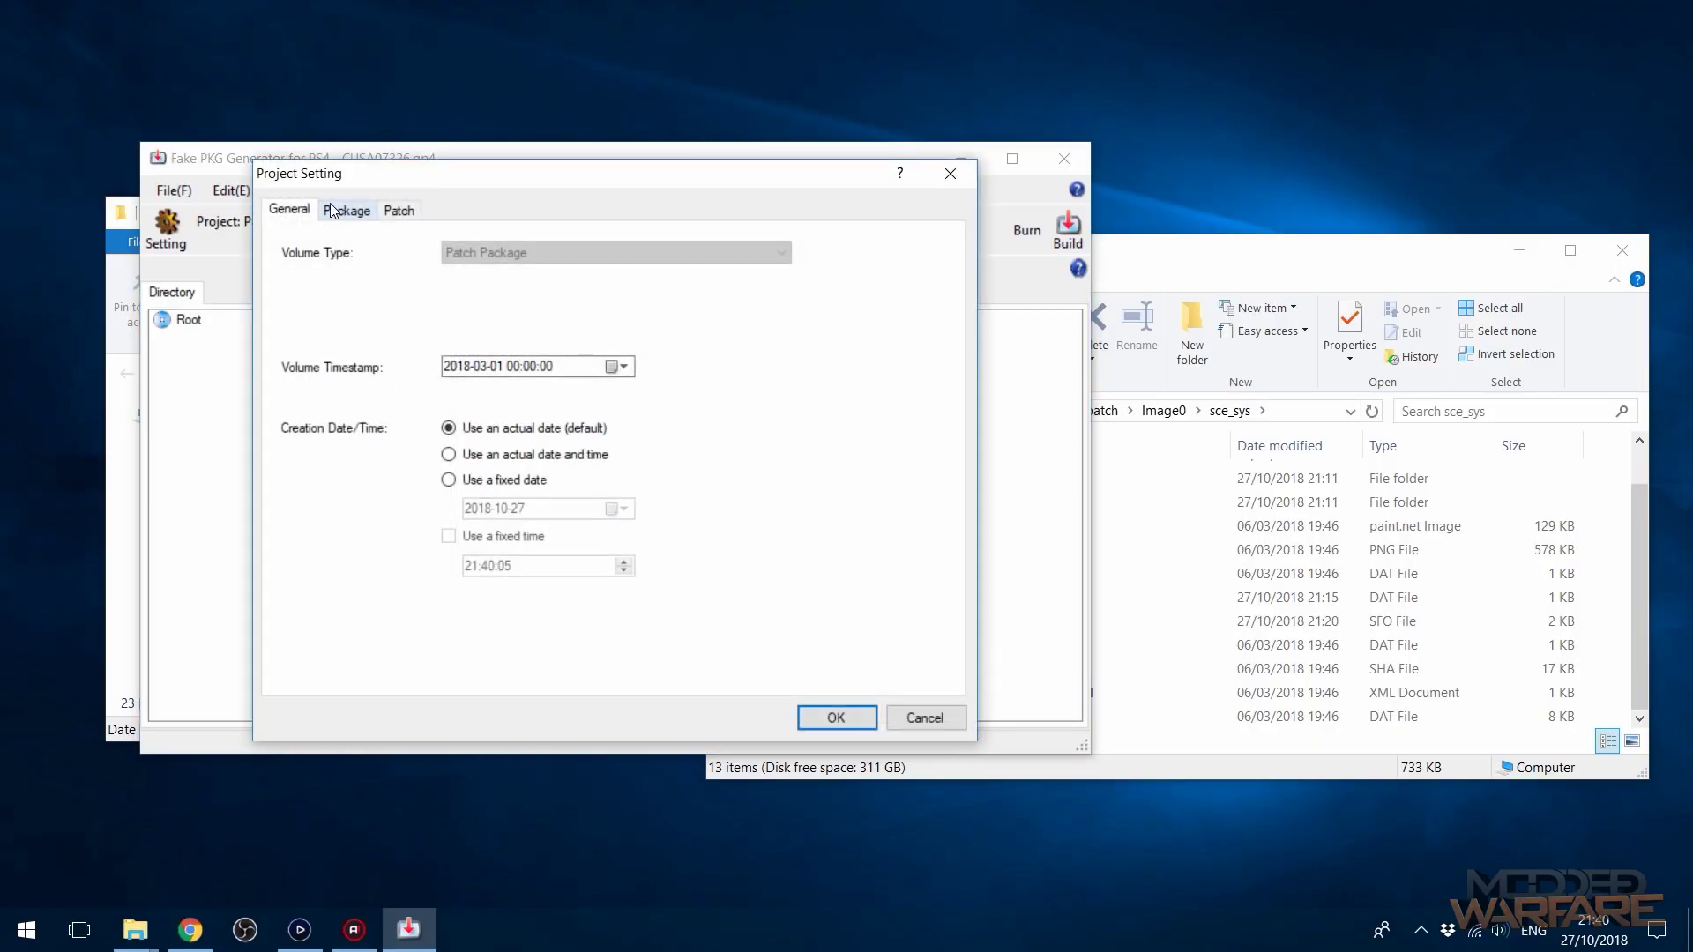
{"action": "left_click", "coordinate": [334, 210]}
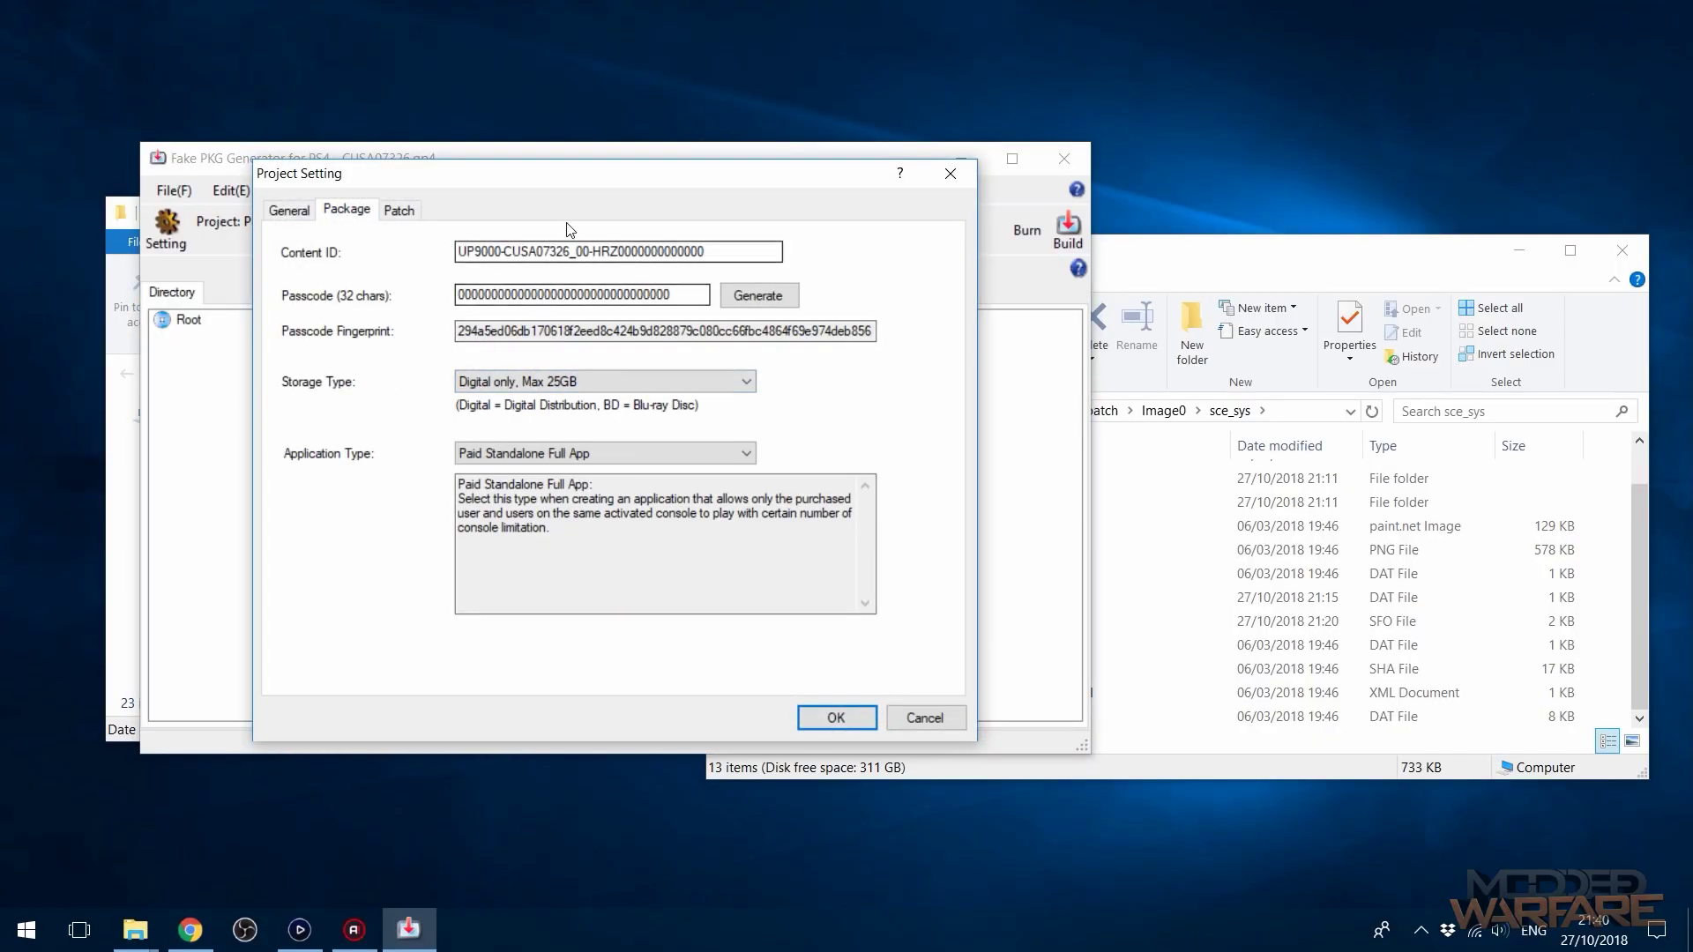
Select the application package for the patch from the Horizon Zero Down By RAP7HOR folder and apply the project settings.
{"action": "left_click", "coordinate": [401, 211]}
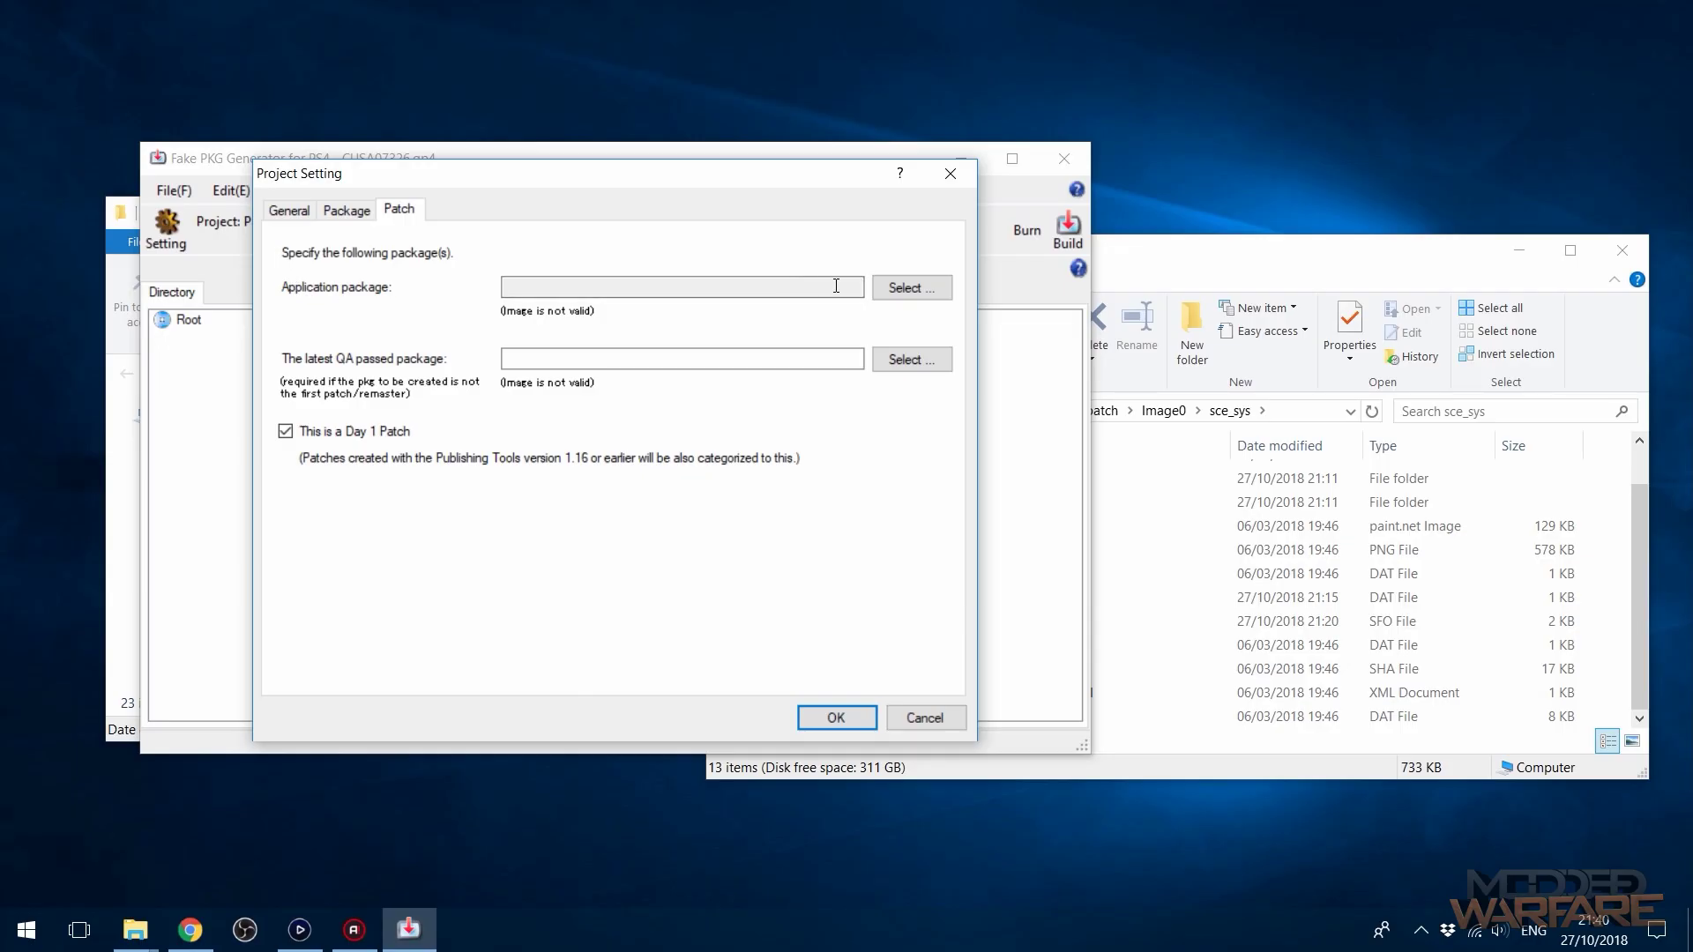
{"action": "left_click", "coordinate": [919, 287]}
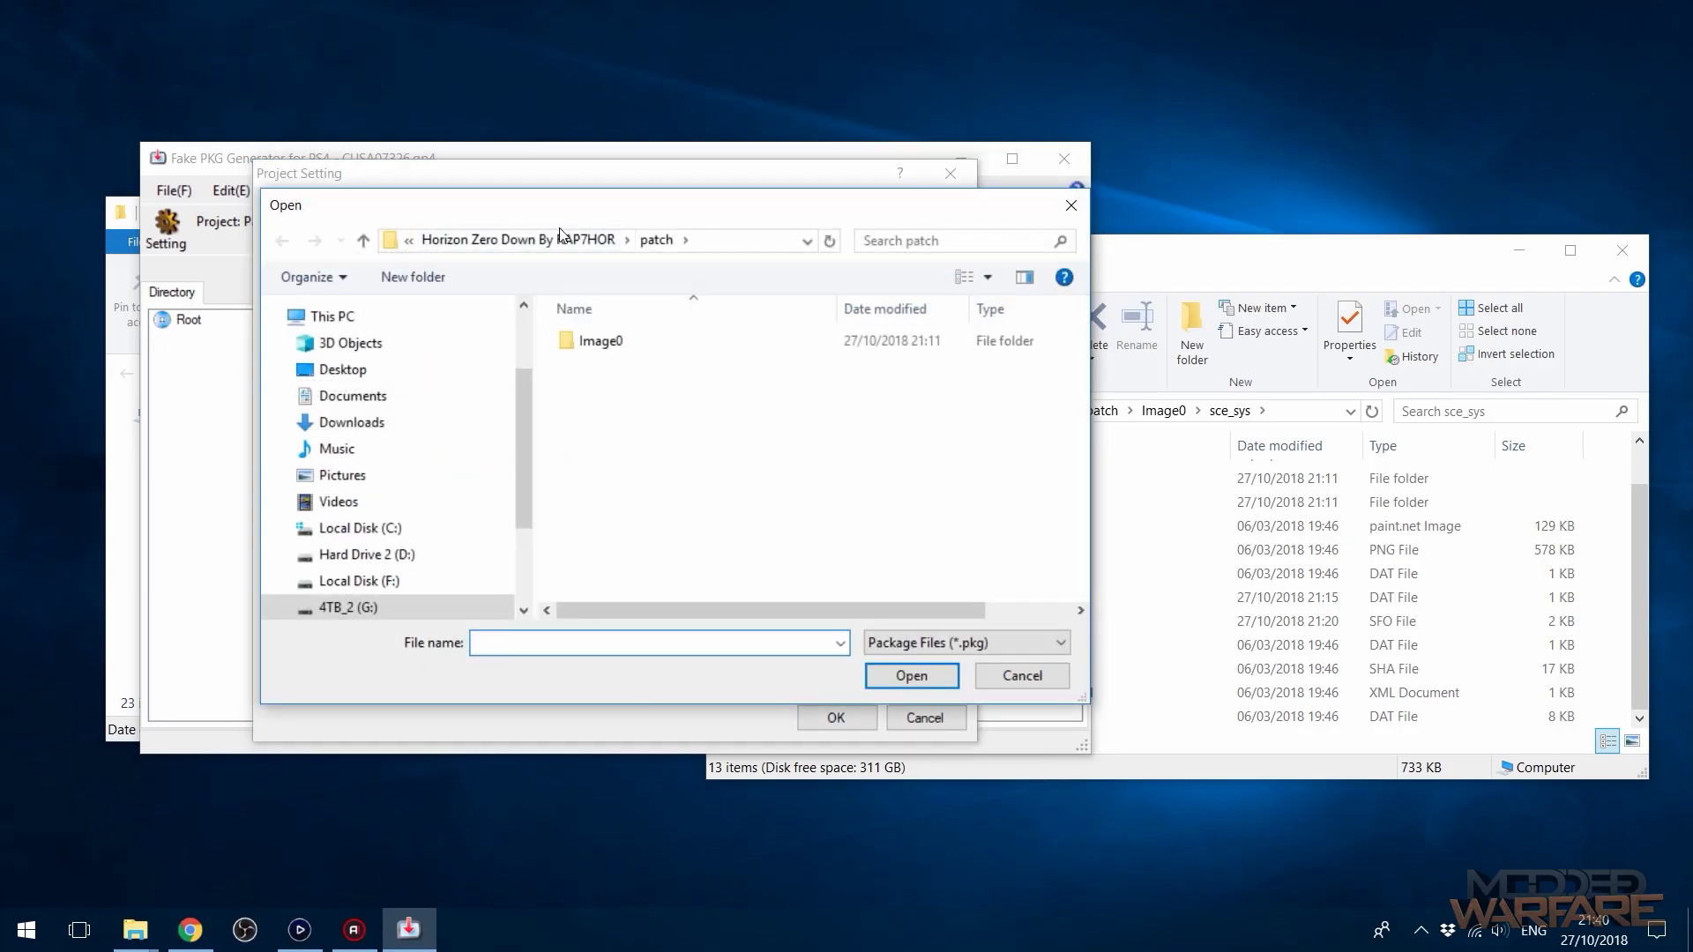
{"action": "left_click", "coordinate": [560, 239]}
{"action": "left_click", "coordinate": [750, 411]}
{"action": "mouse_move", "coordinate": [666, 610]}
{"action": "left_mouse_down"}
{"action": "mouse_move", "coordinate": [912, 614]}
{"action": "mouse_move", "coordinate": [679, 615]}
{"action": "left_mouse_up"}
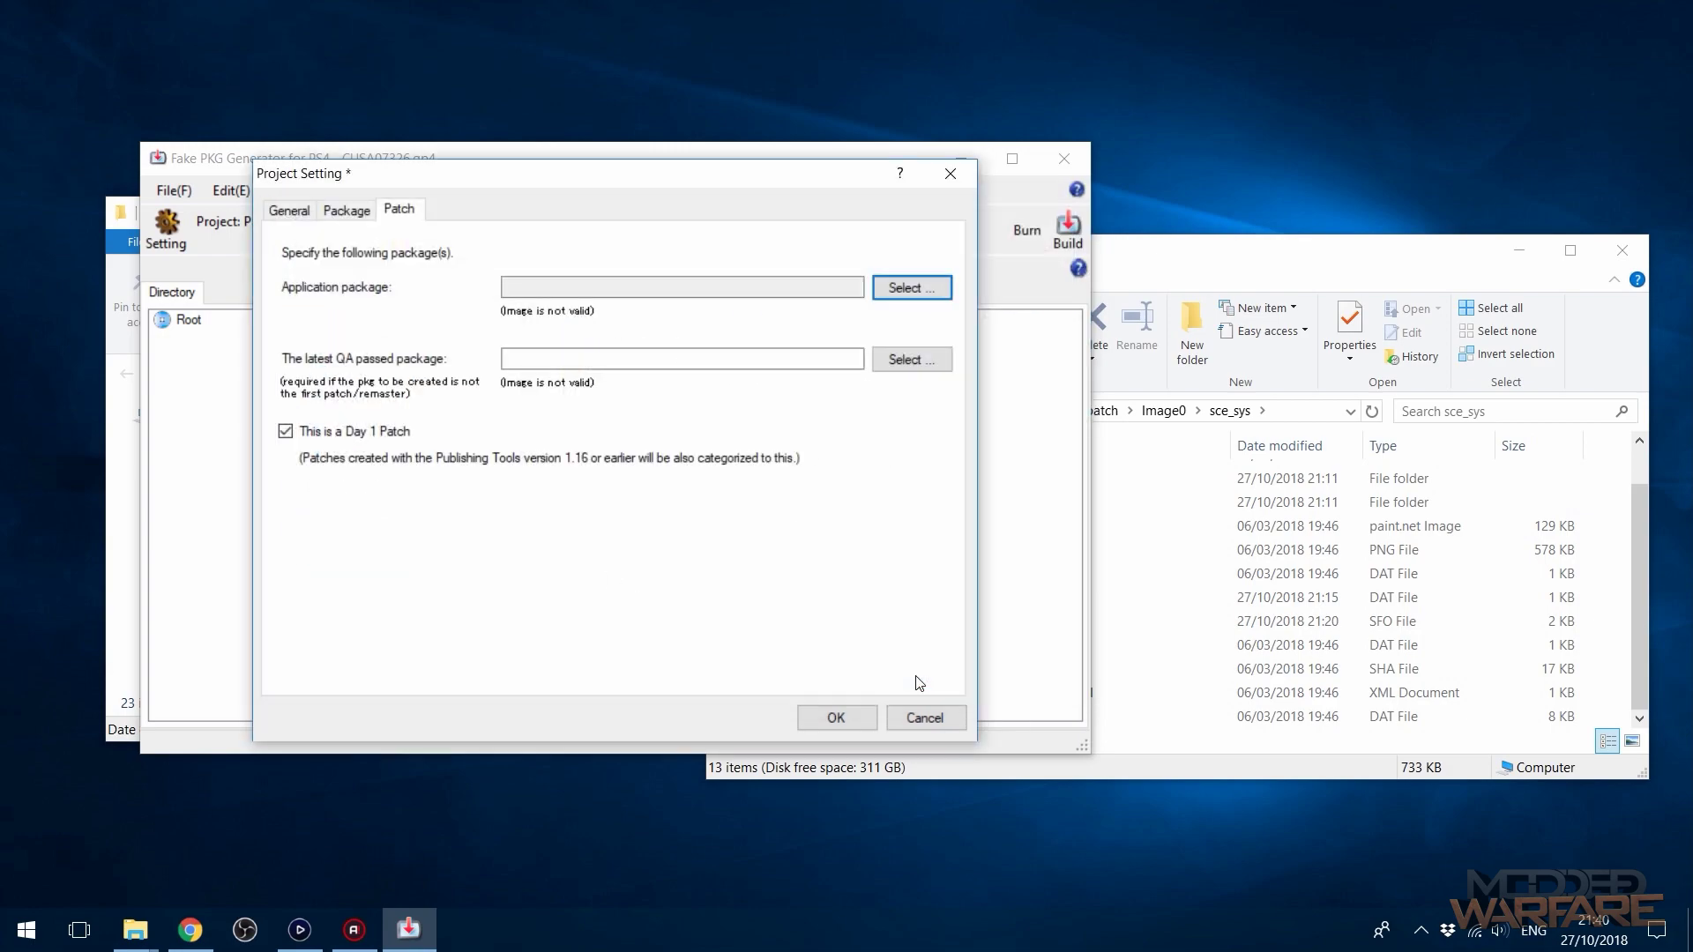
{"action": "left_click", "coordinate": [848, 716]}
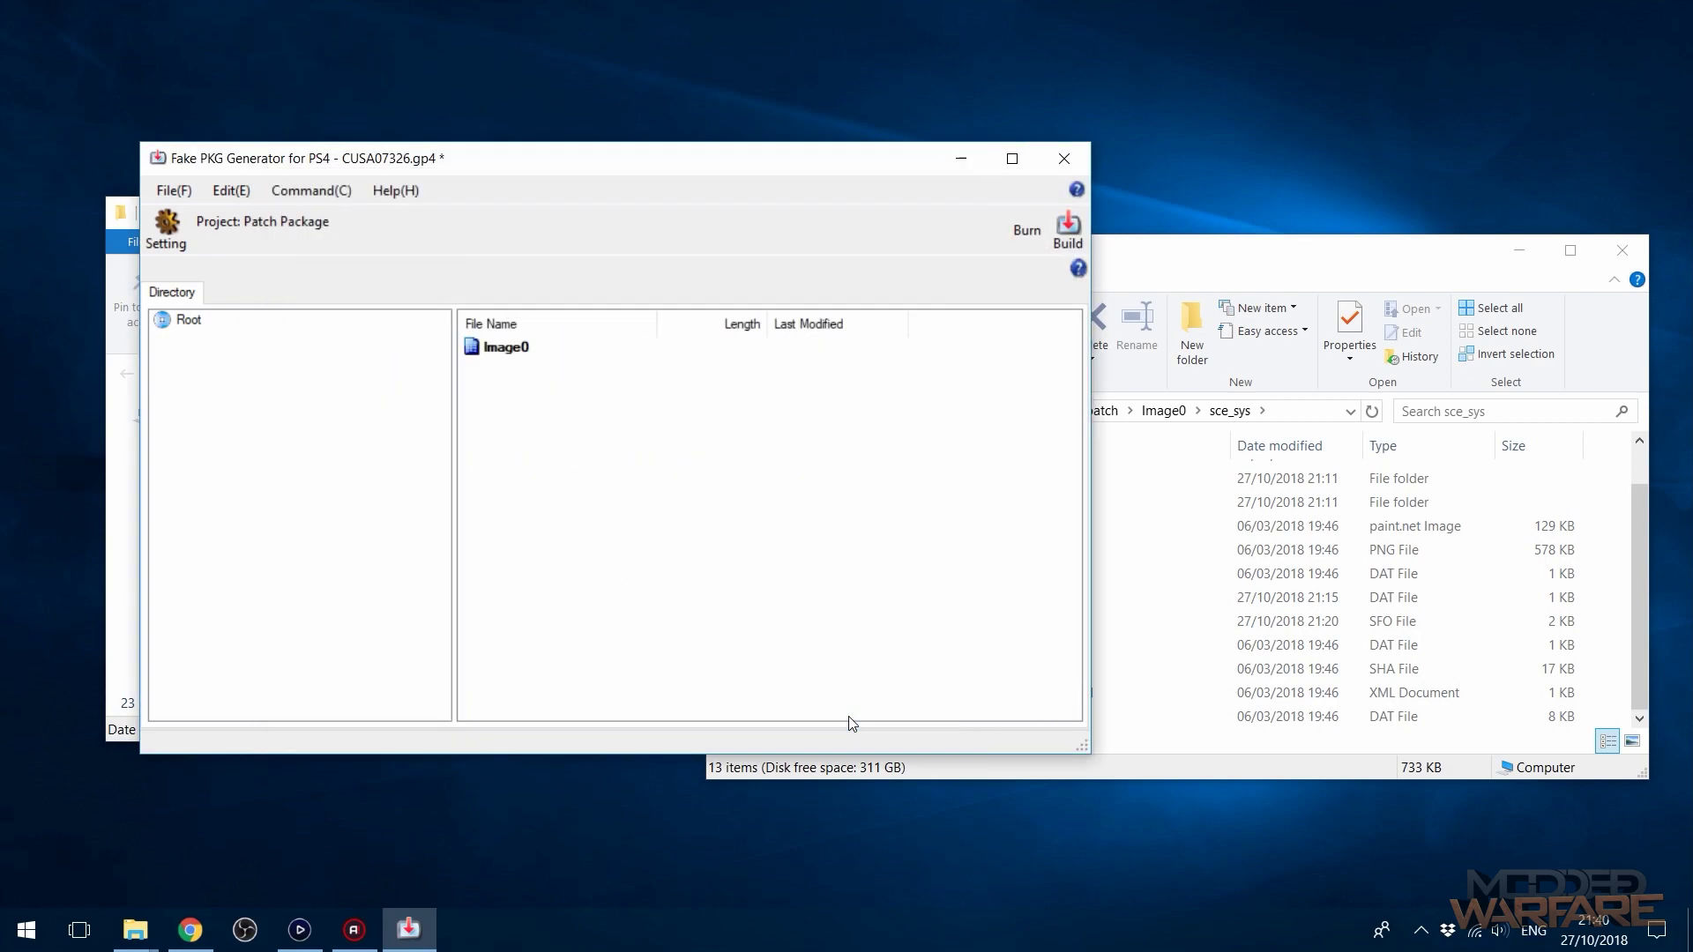
{"action": "left_click", "coordinate": [1069, 229]}
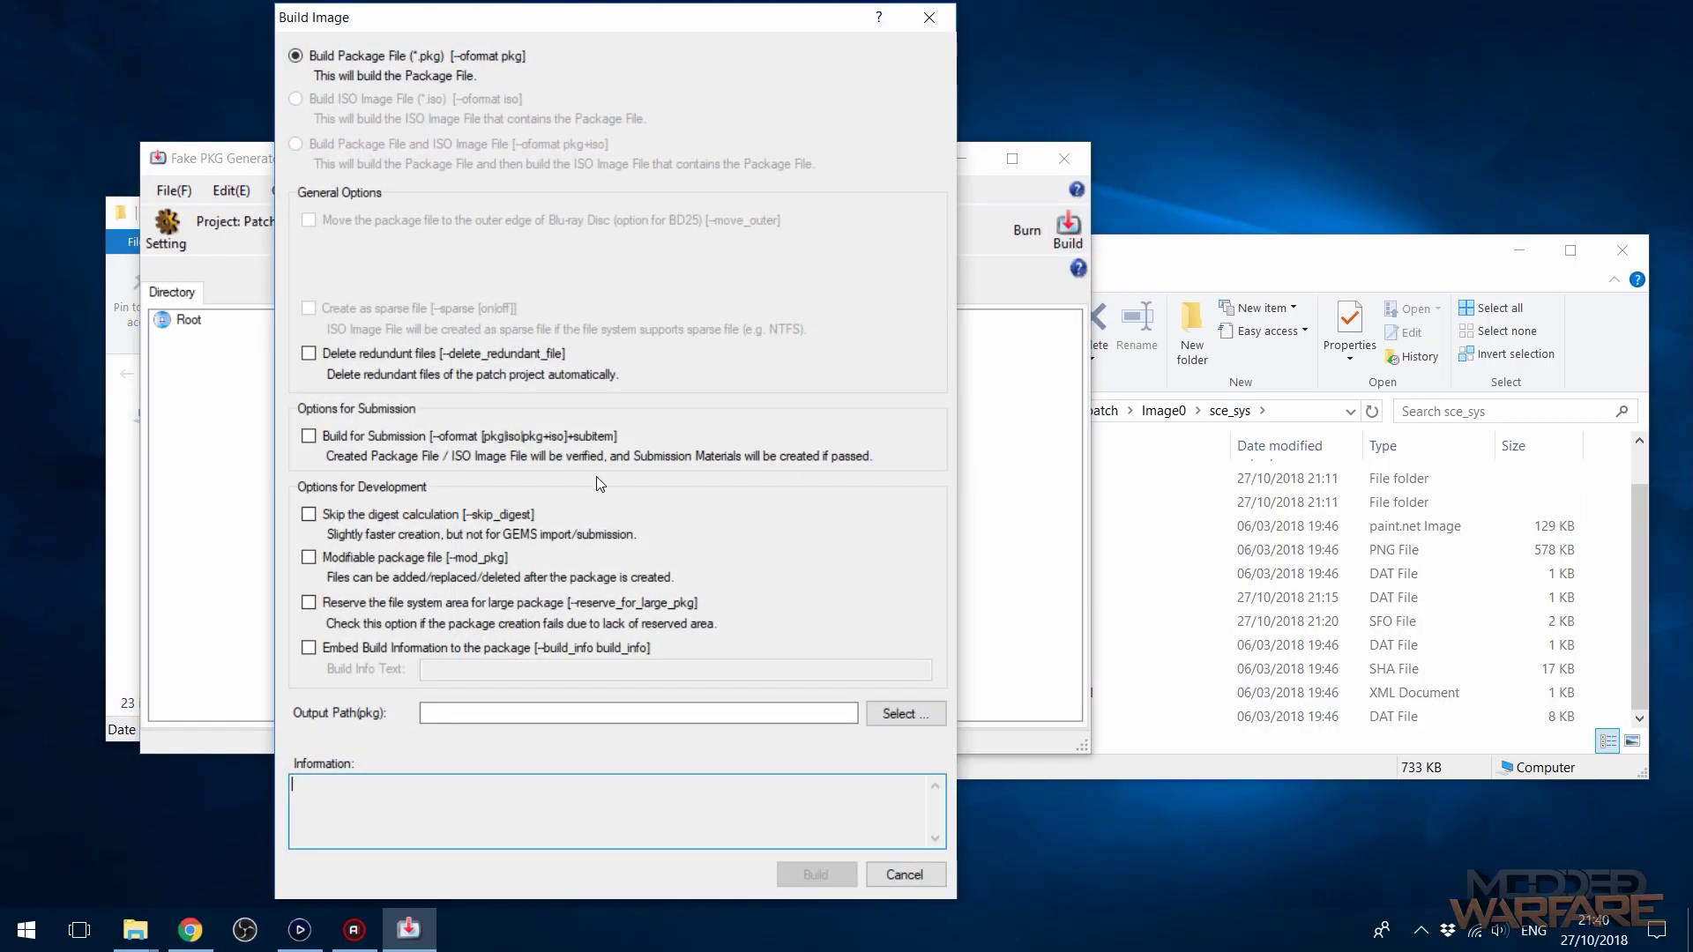
{"action": "left_click", "coordinate": [887, 719]}
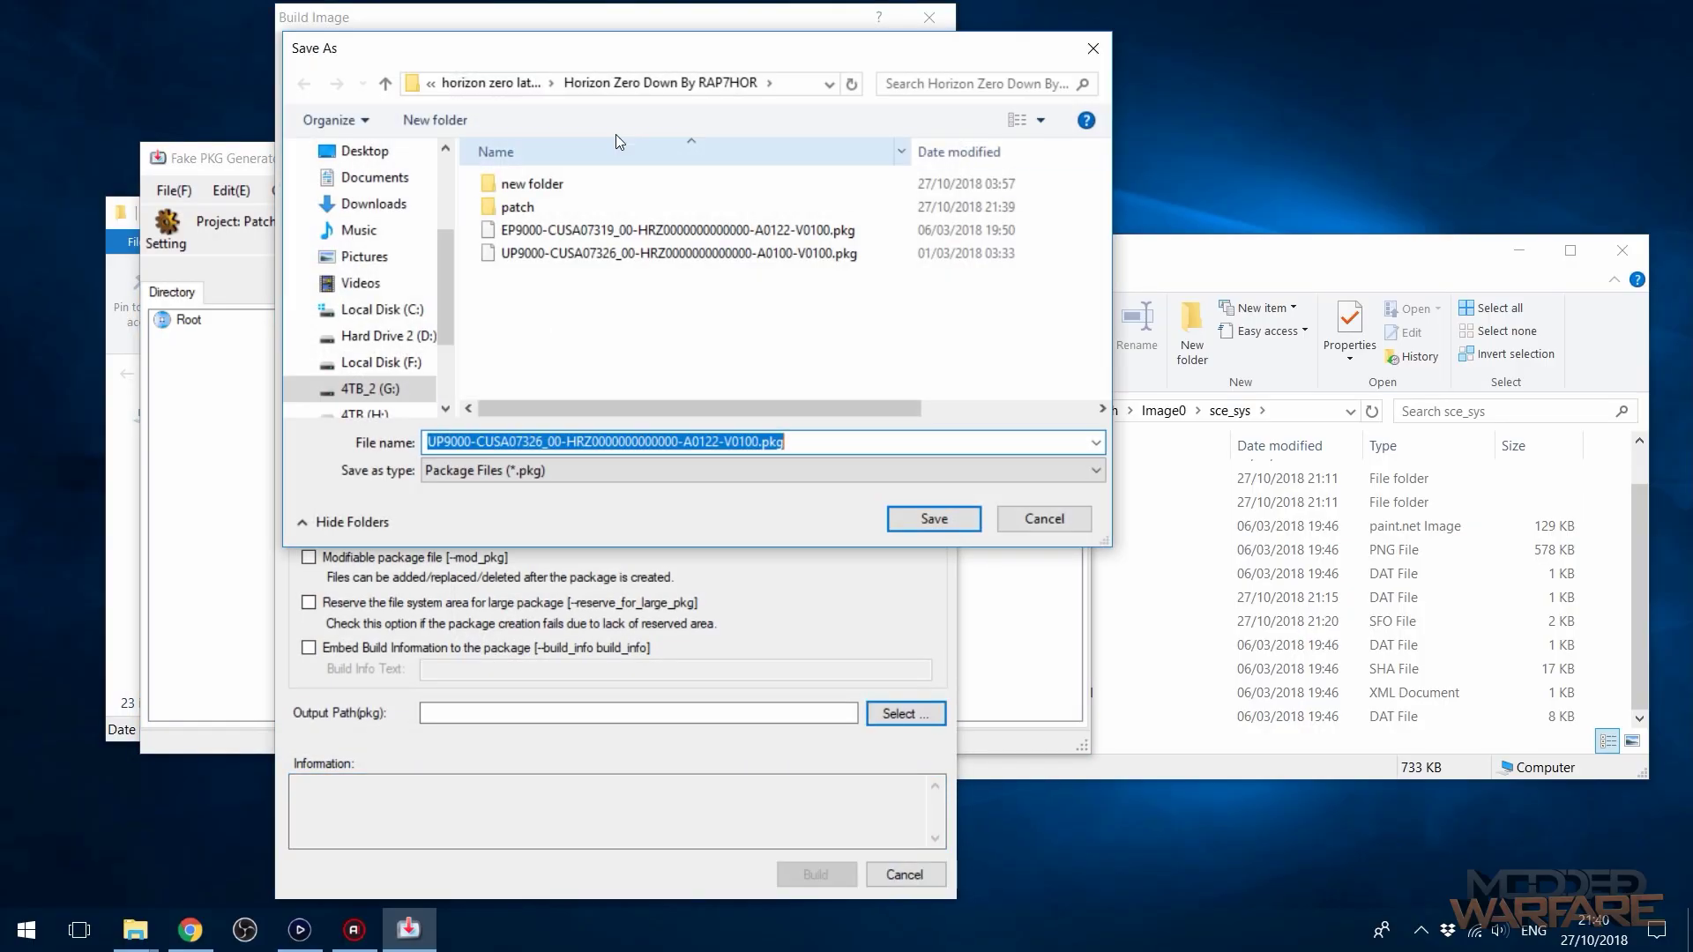
{"action": "left_click", "coordinate": [917, 524]}
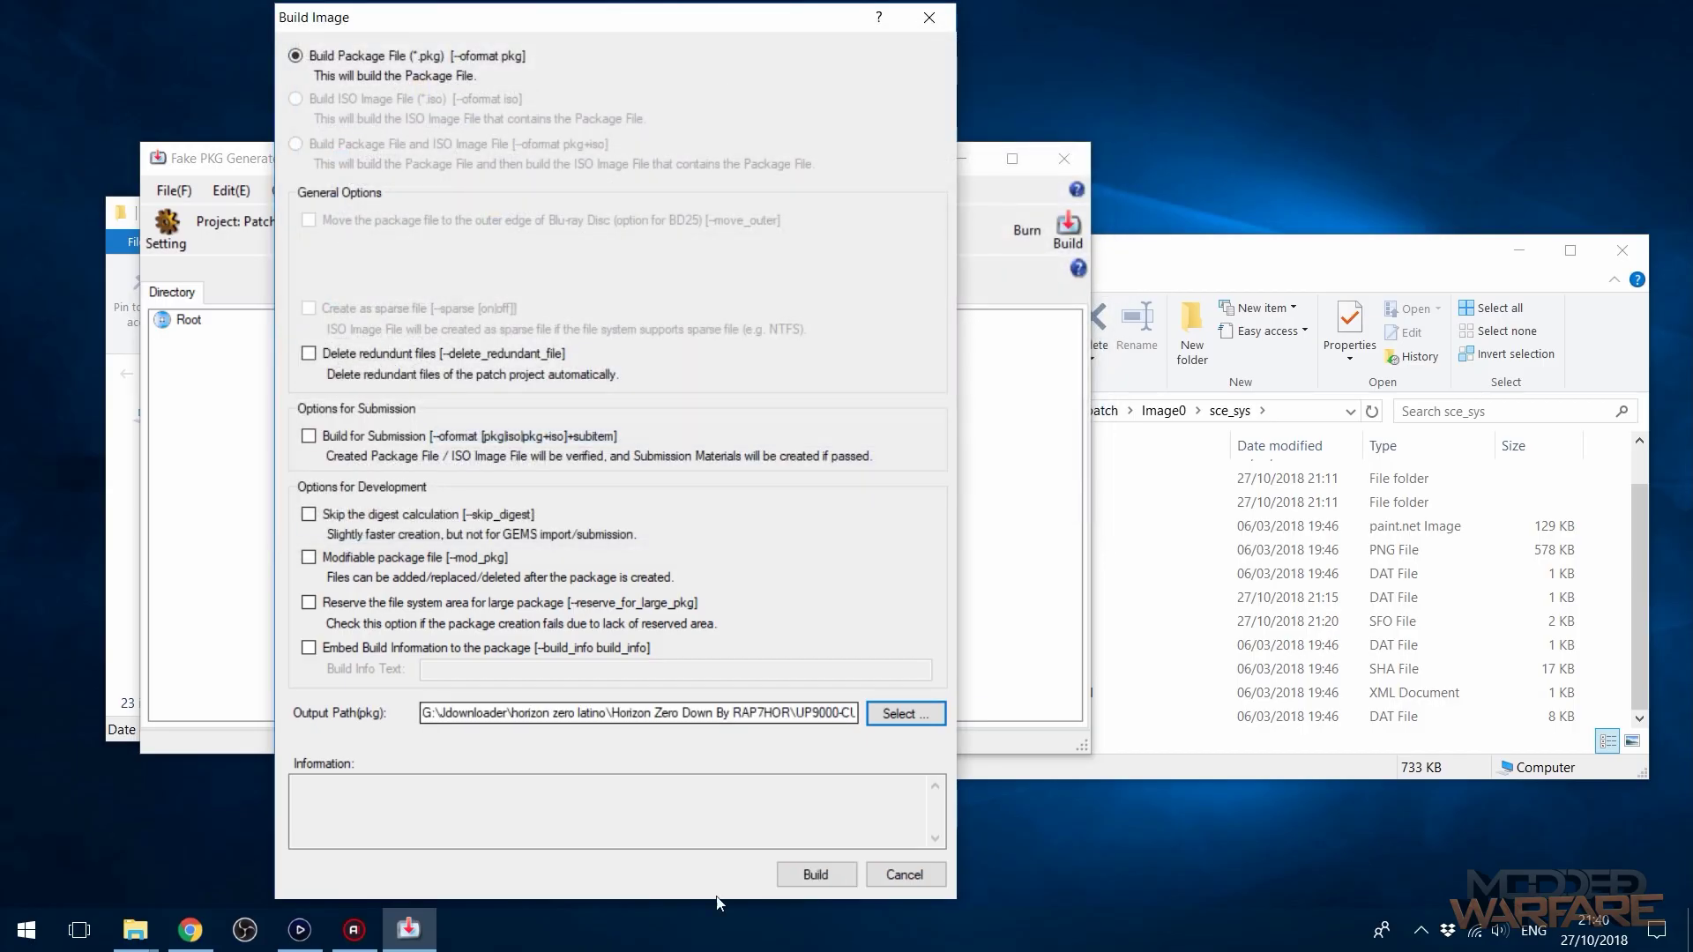
{"action": "left_click", "coordinate": [815, 871]}
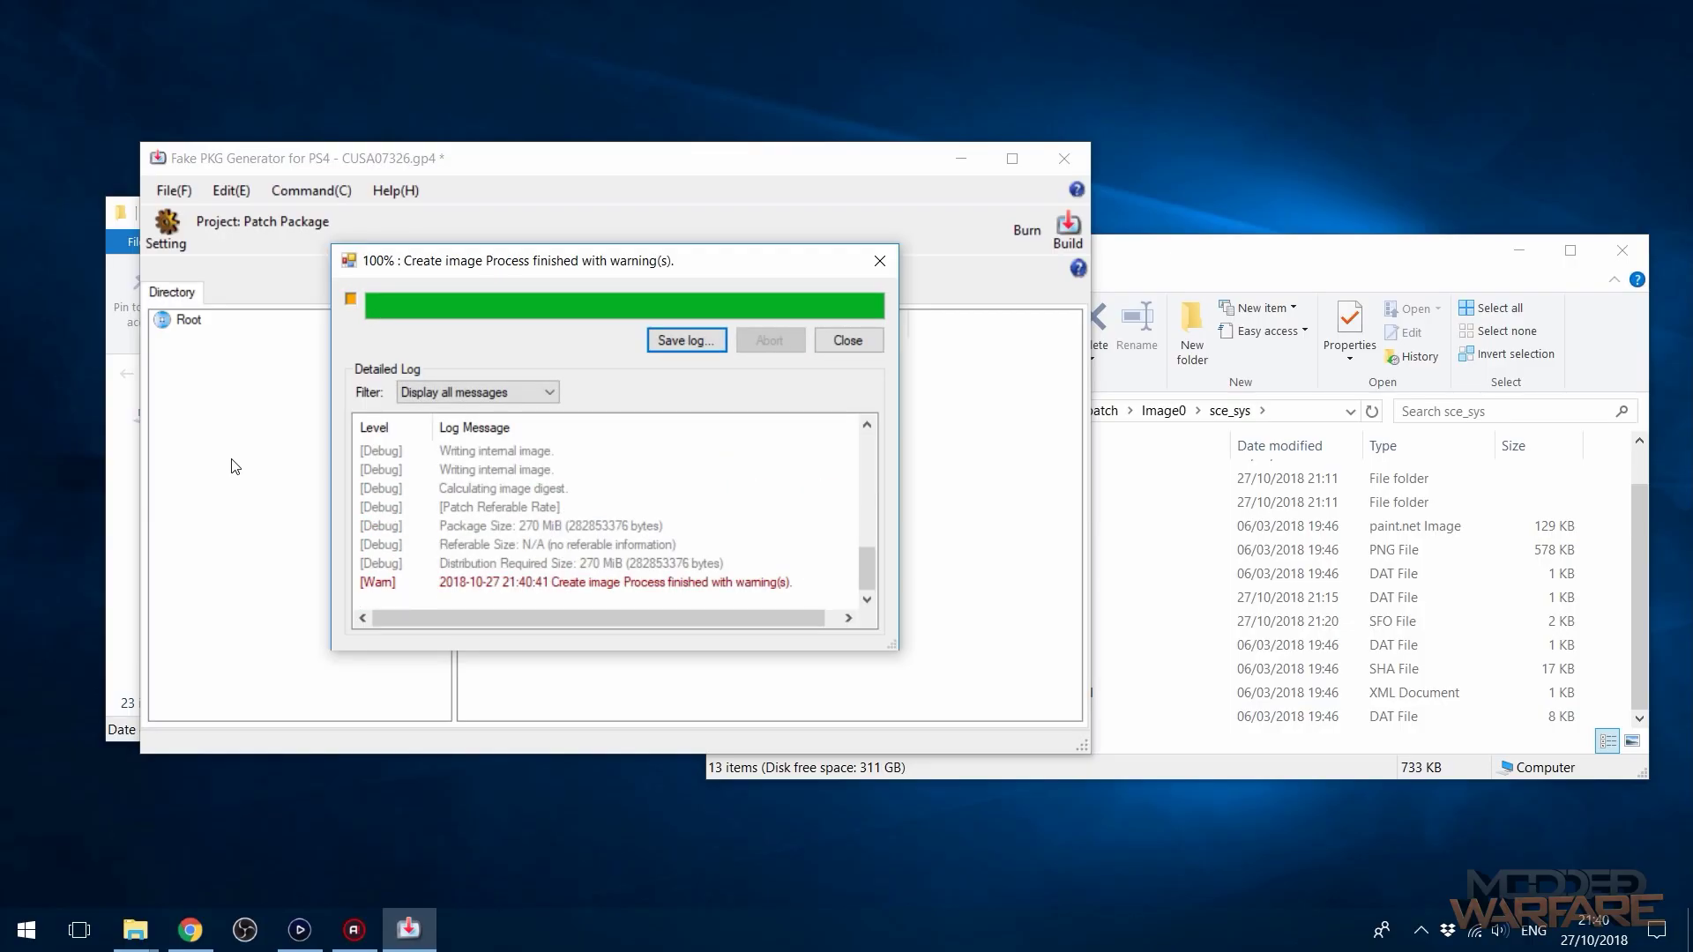
Review the build log from its beginning and close the package generator without saving changes to CUSA07326.gp4.
{"action": "scroll", "coordinate": [580, 547], "scroll_direction": "up", "scroll_amount": 10}
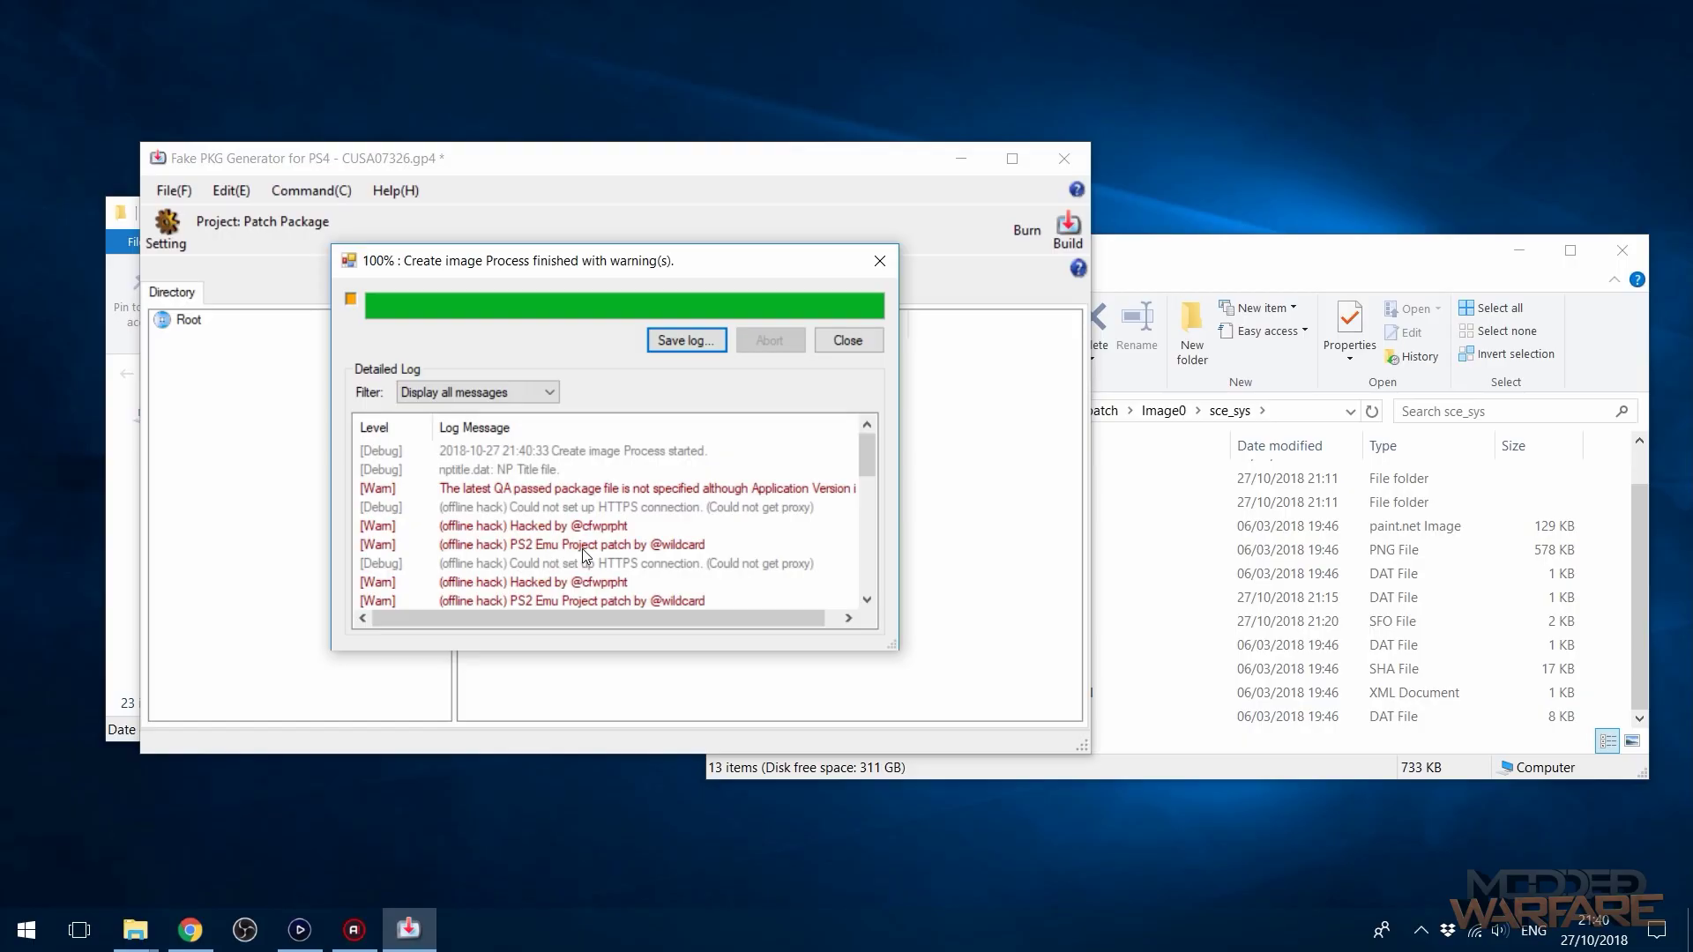
{"action": "left_click", "coordinate": [586, 471]}
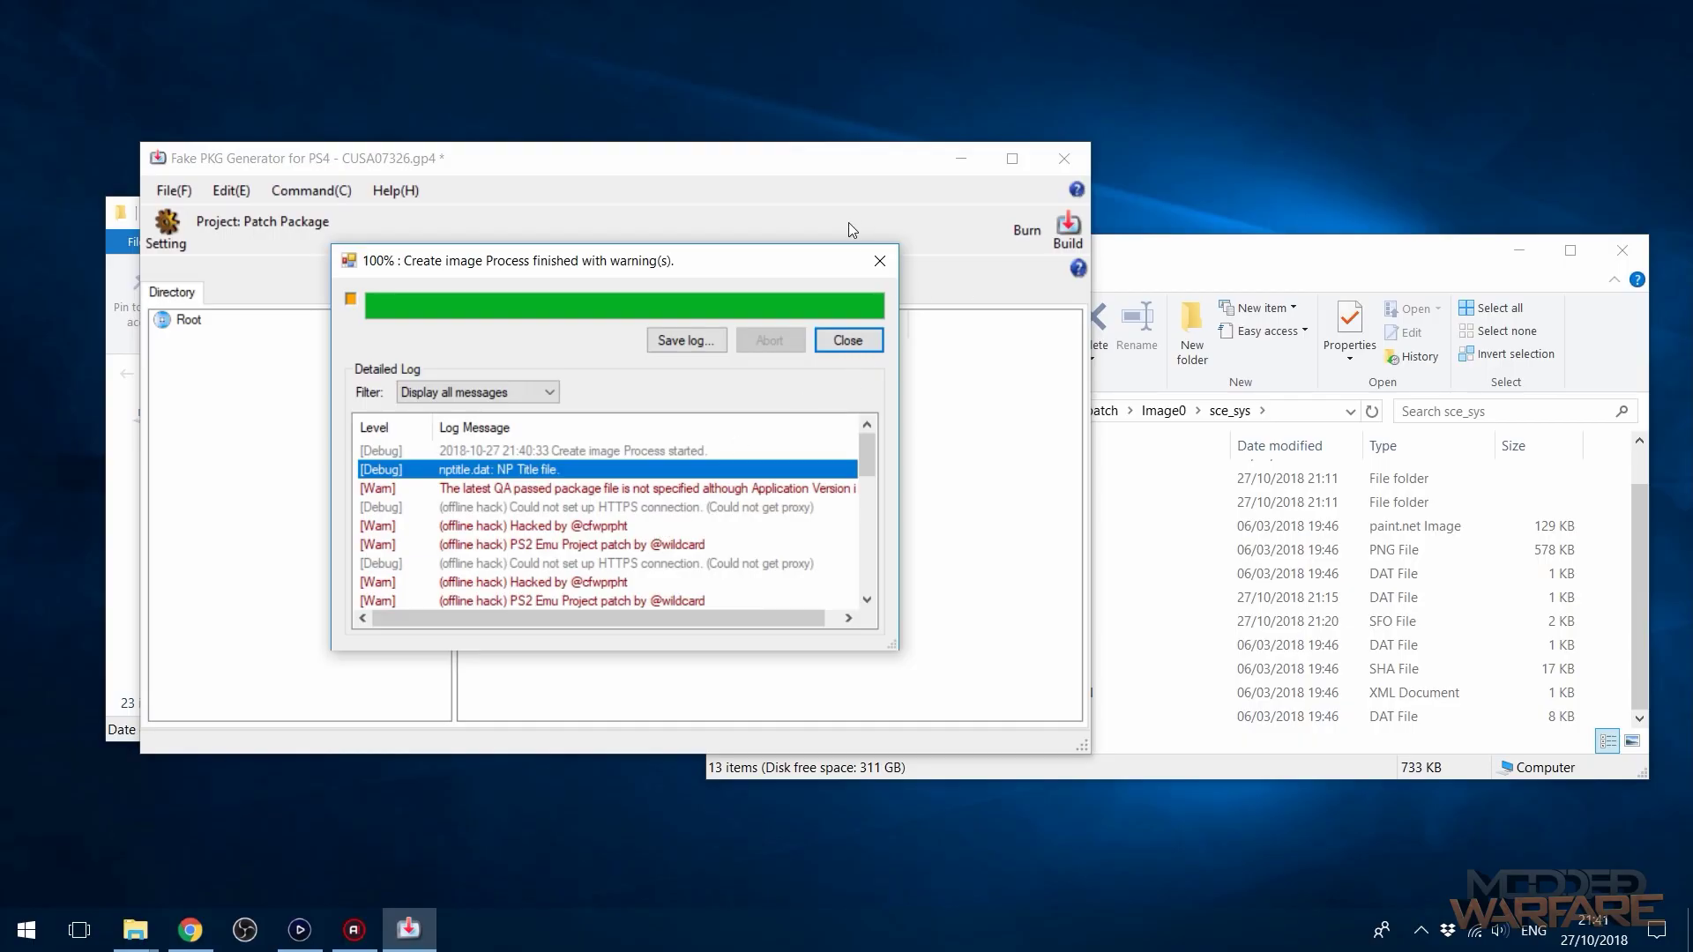
{"action": "left_click", "coordinate": [889, 268]}
{"action": "left_click", "coordinate": [1064, 158]}
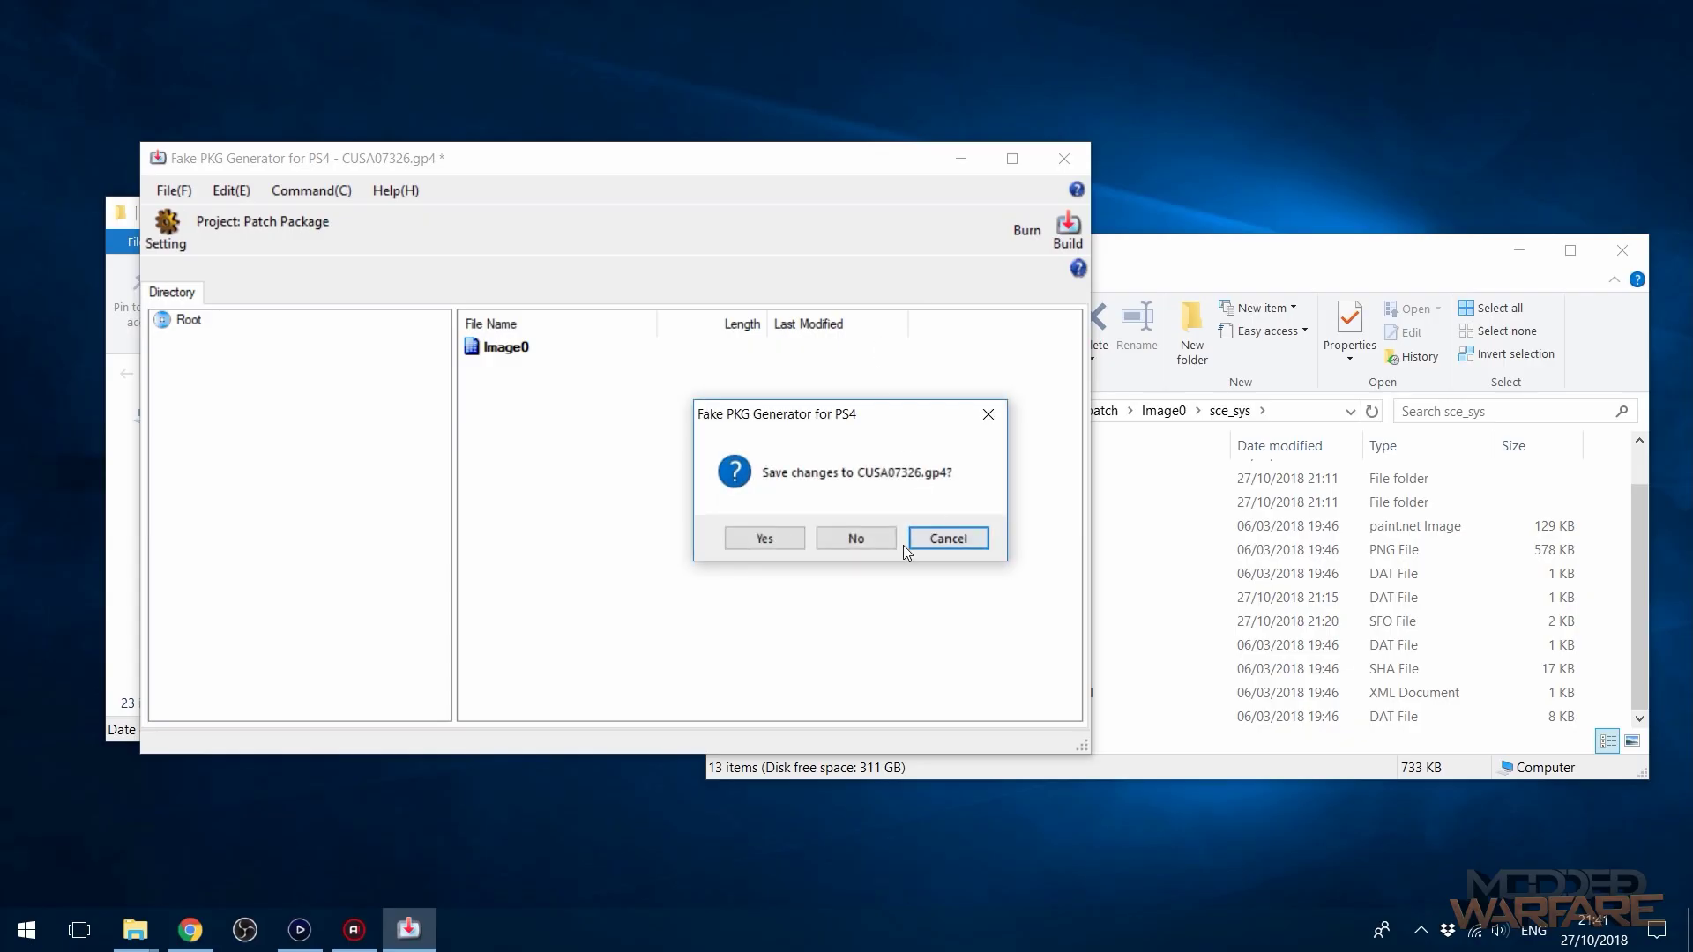
{"action": "left_click", "coordinate": [862, 547]}
Return from the sce_sys folder to the Horizon Zero Down By RAP7HOR folder that holds the built package.
{"action": "left_click_drag", "start_coordinate": [1146, 269], "coordinate": [1131, 228]}
{"action": "left_click", "coordinate": [1154, 580]}
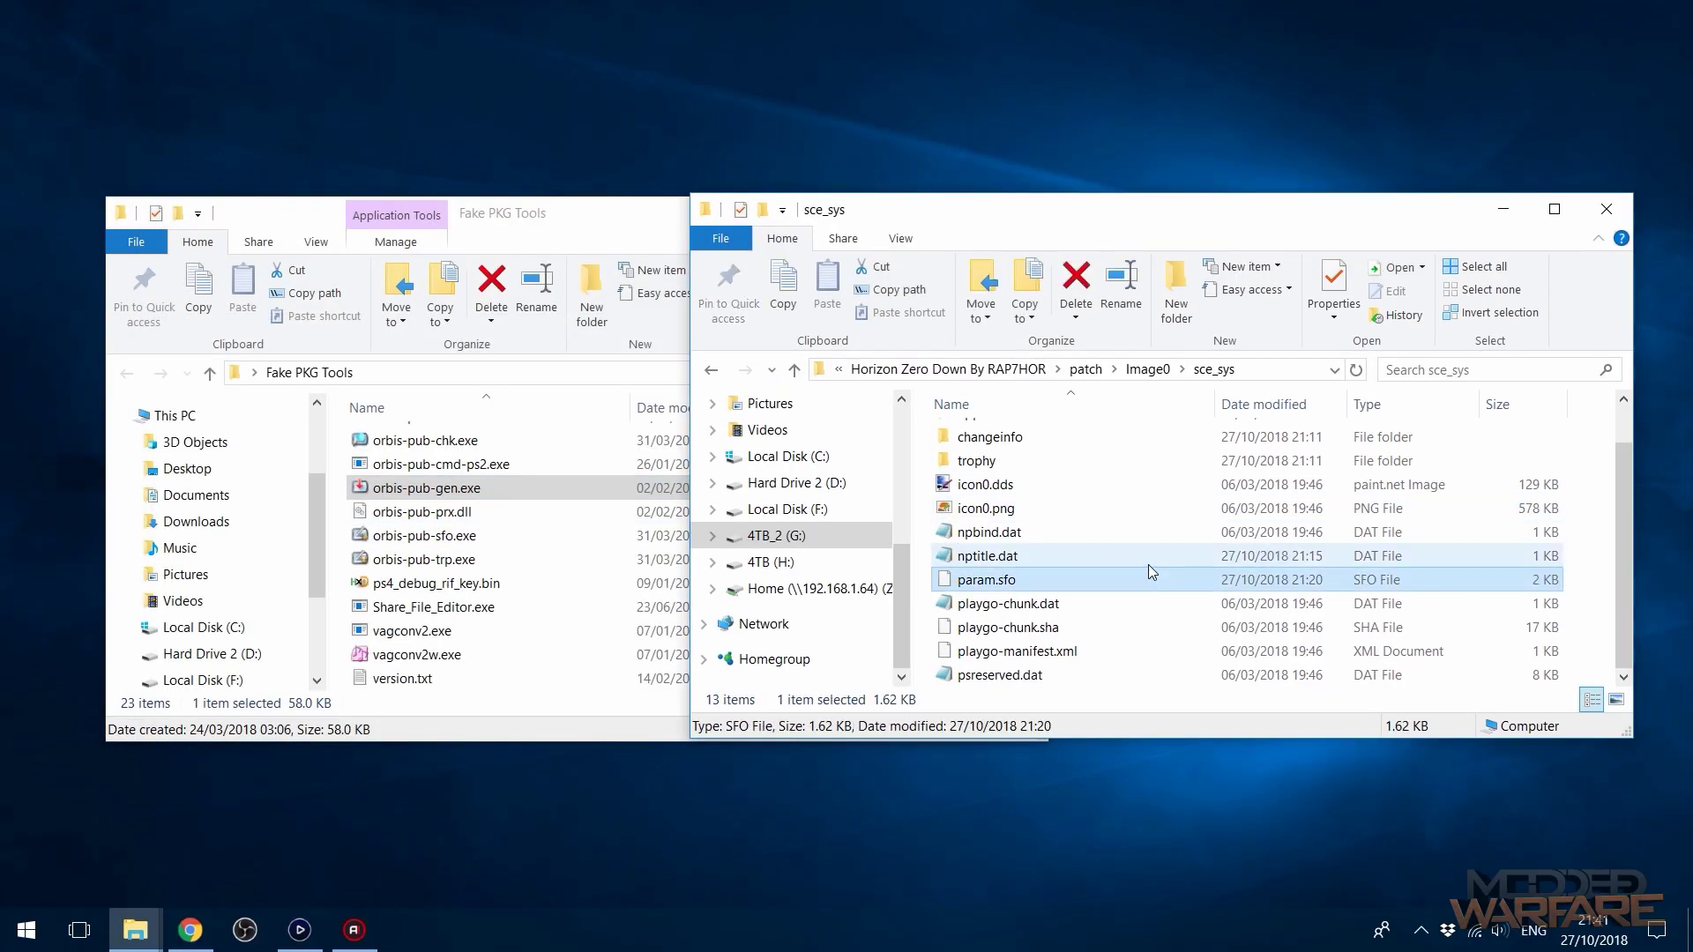
{"action": "left_click", "coordinate": [1148, 558]}
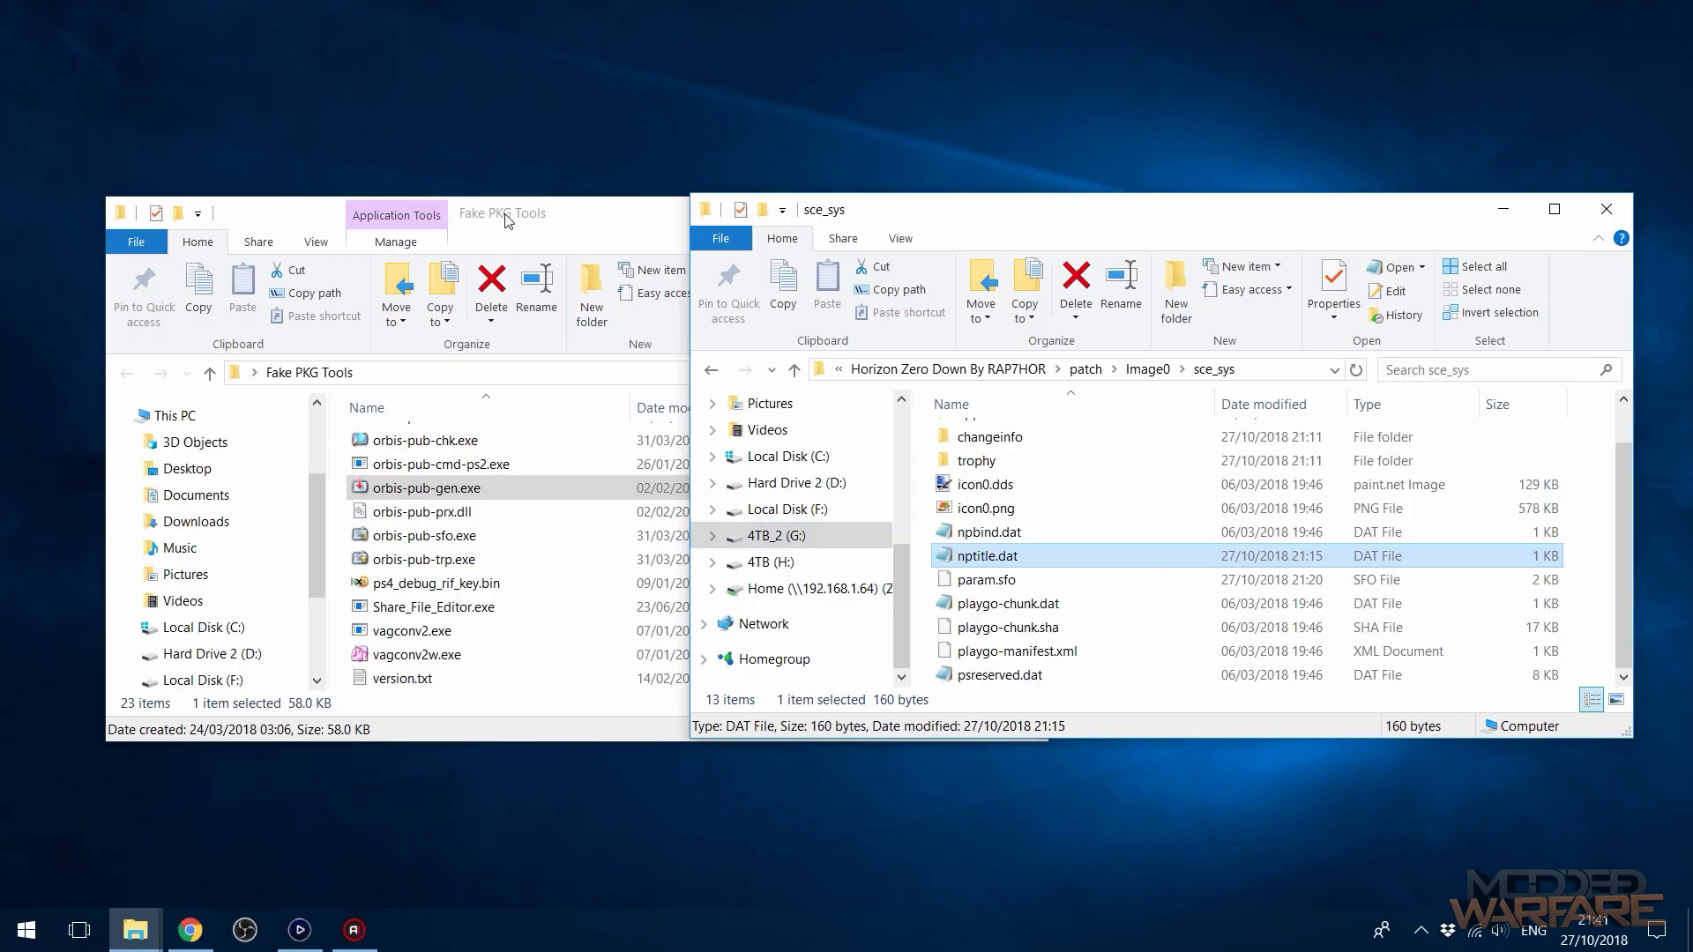
{"action": "left_click_drag", "start_coordinate": [509, 229], "coordinate": [489, 208]}
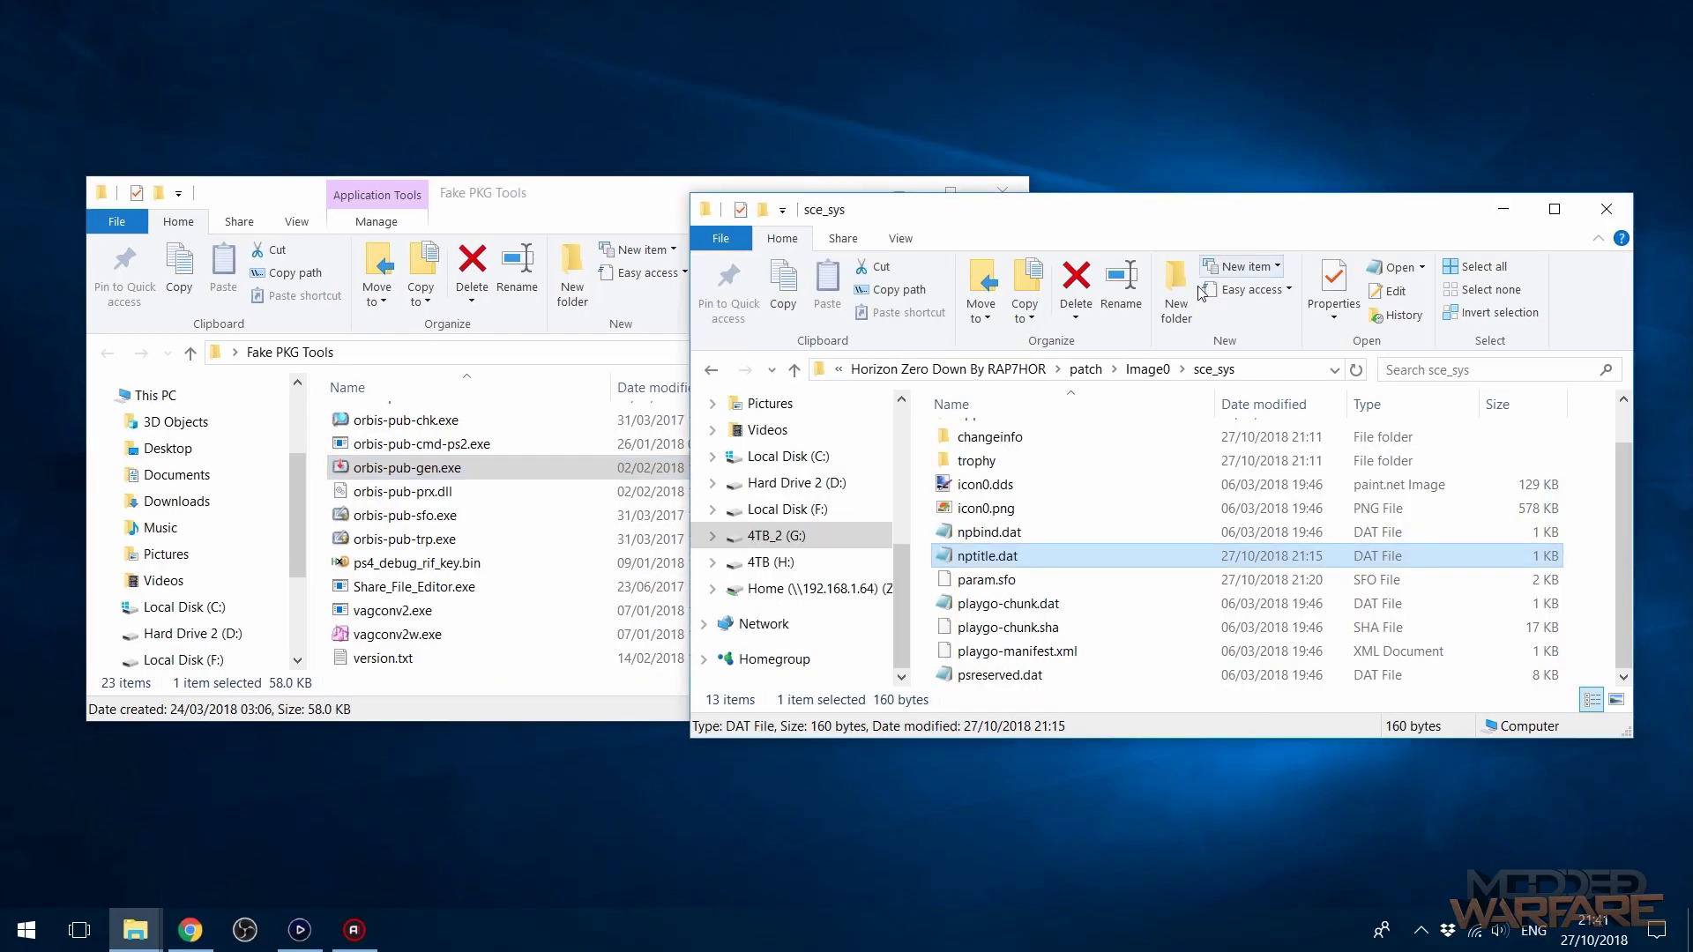
{"action": "left_click", "coordinate": [1352, 230]}
{"action": "left_click", "coordinate": [1011, 370]}
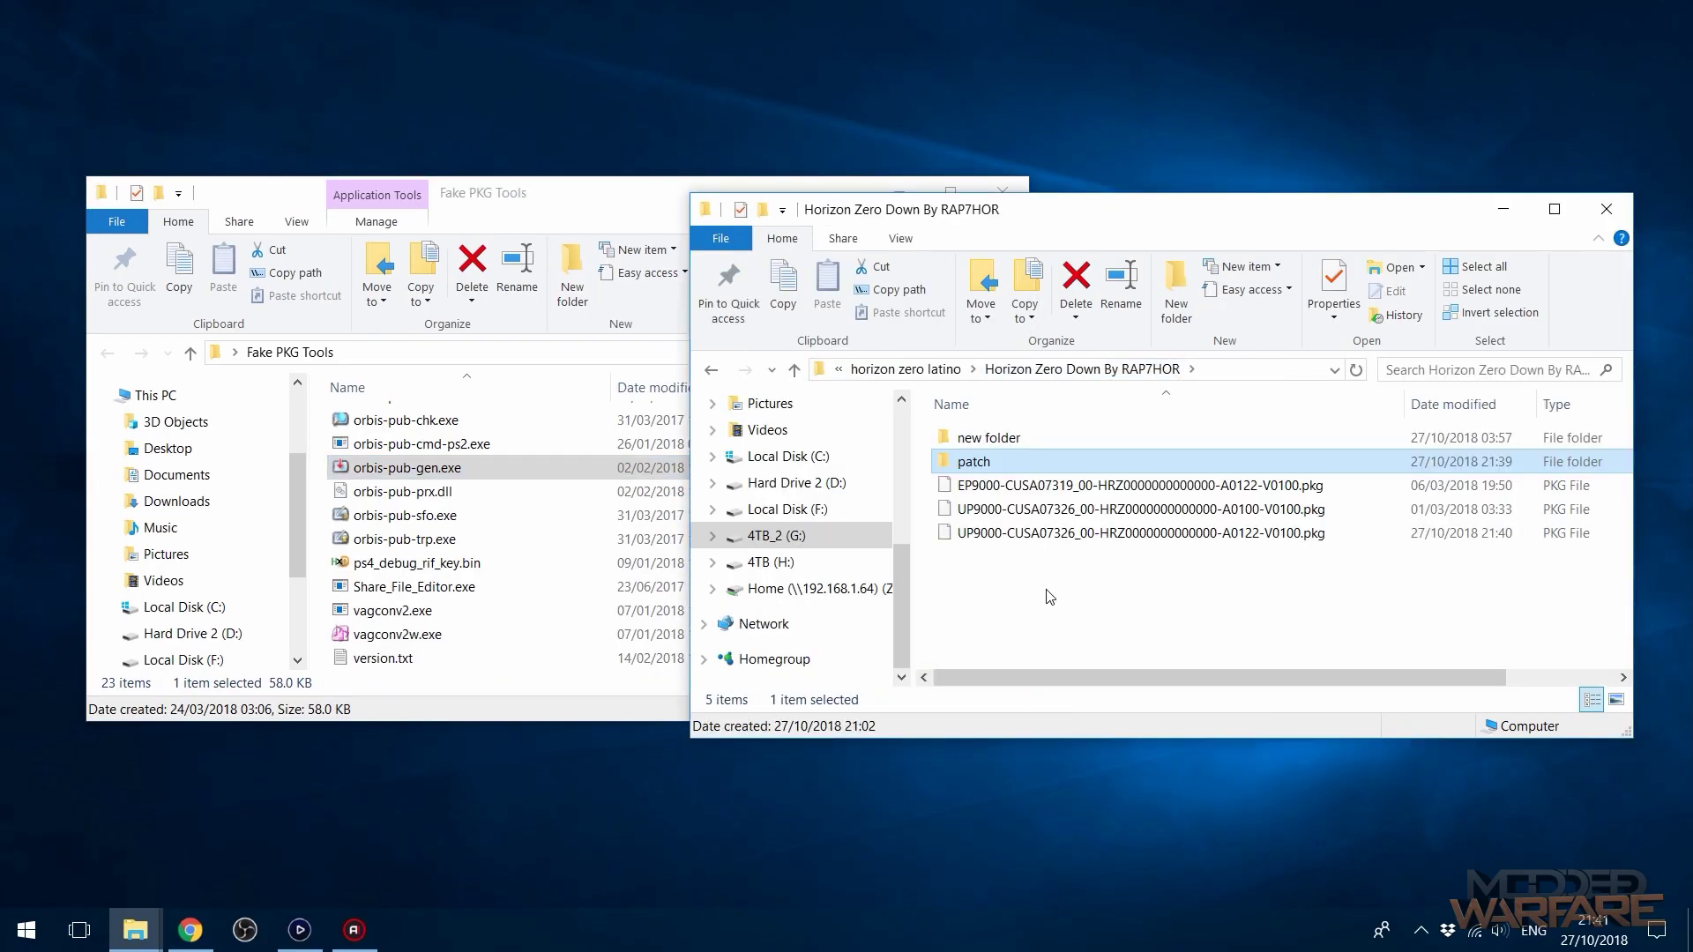
Compare the original EP9000 update, the A0100 base game and the rebuilt UP9000 A0122 package by name and size.
{"action": "left_click_drag", "start_coordinate": [1160, 582], "coordinate": [1301, 491]}
{"action": "left_click", "coordinate": [1165, 575]}
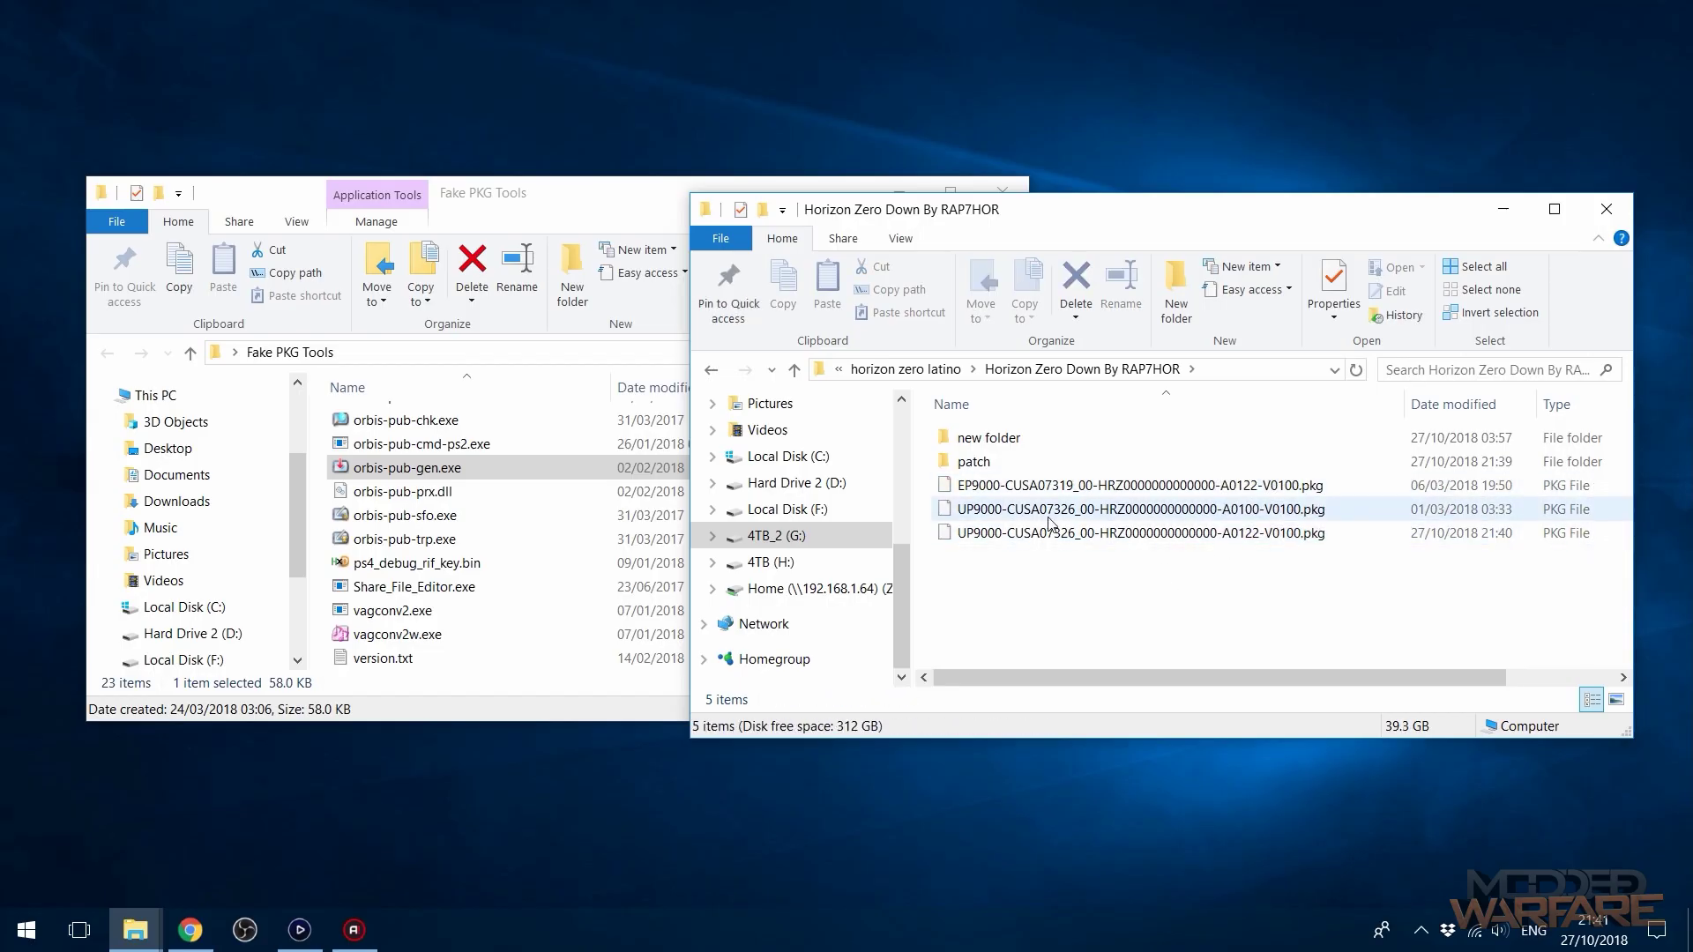
{"action": "left_click", "coordinate": [1013, 511]}
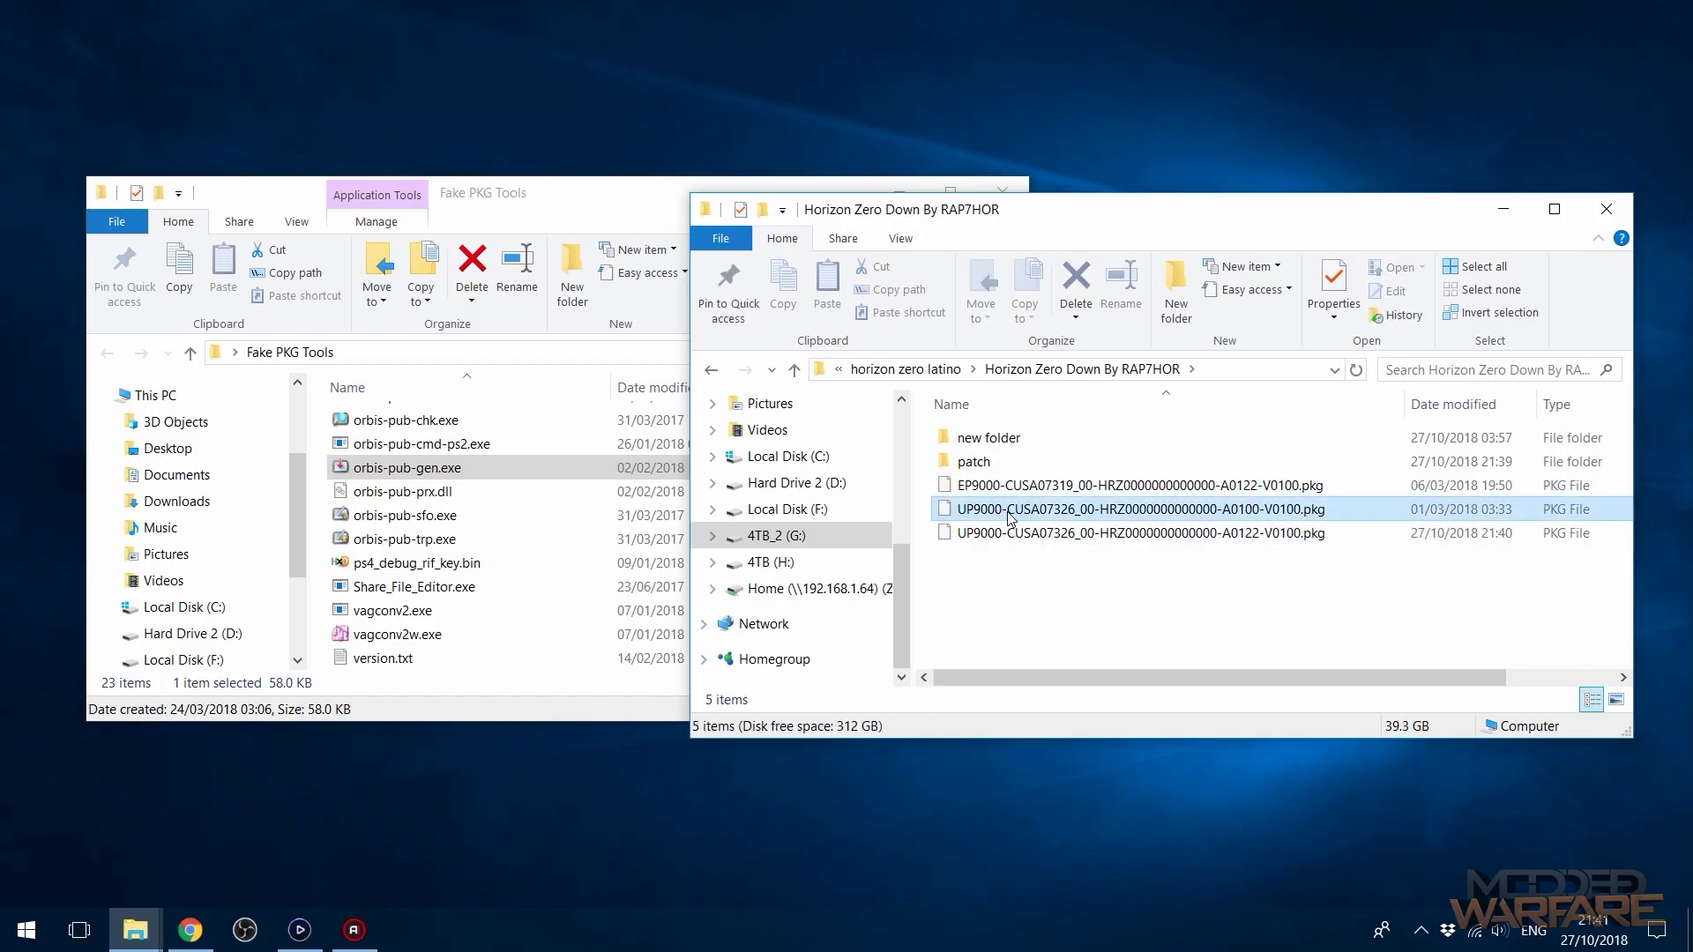
{"action": "left_click", "coordinate": [1129, 487]}
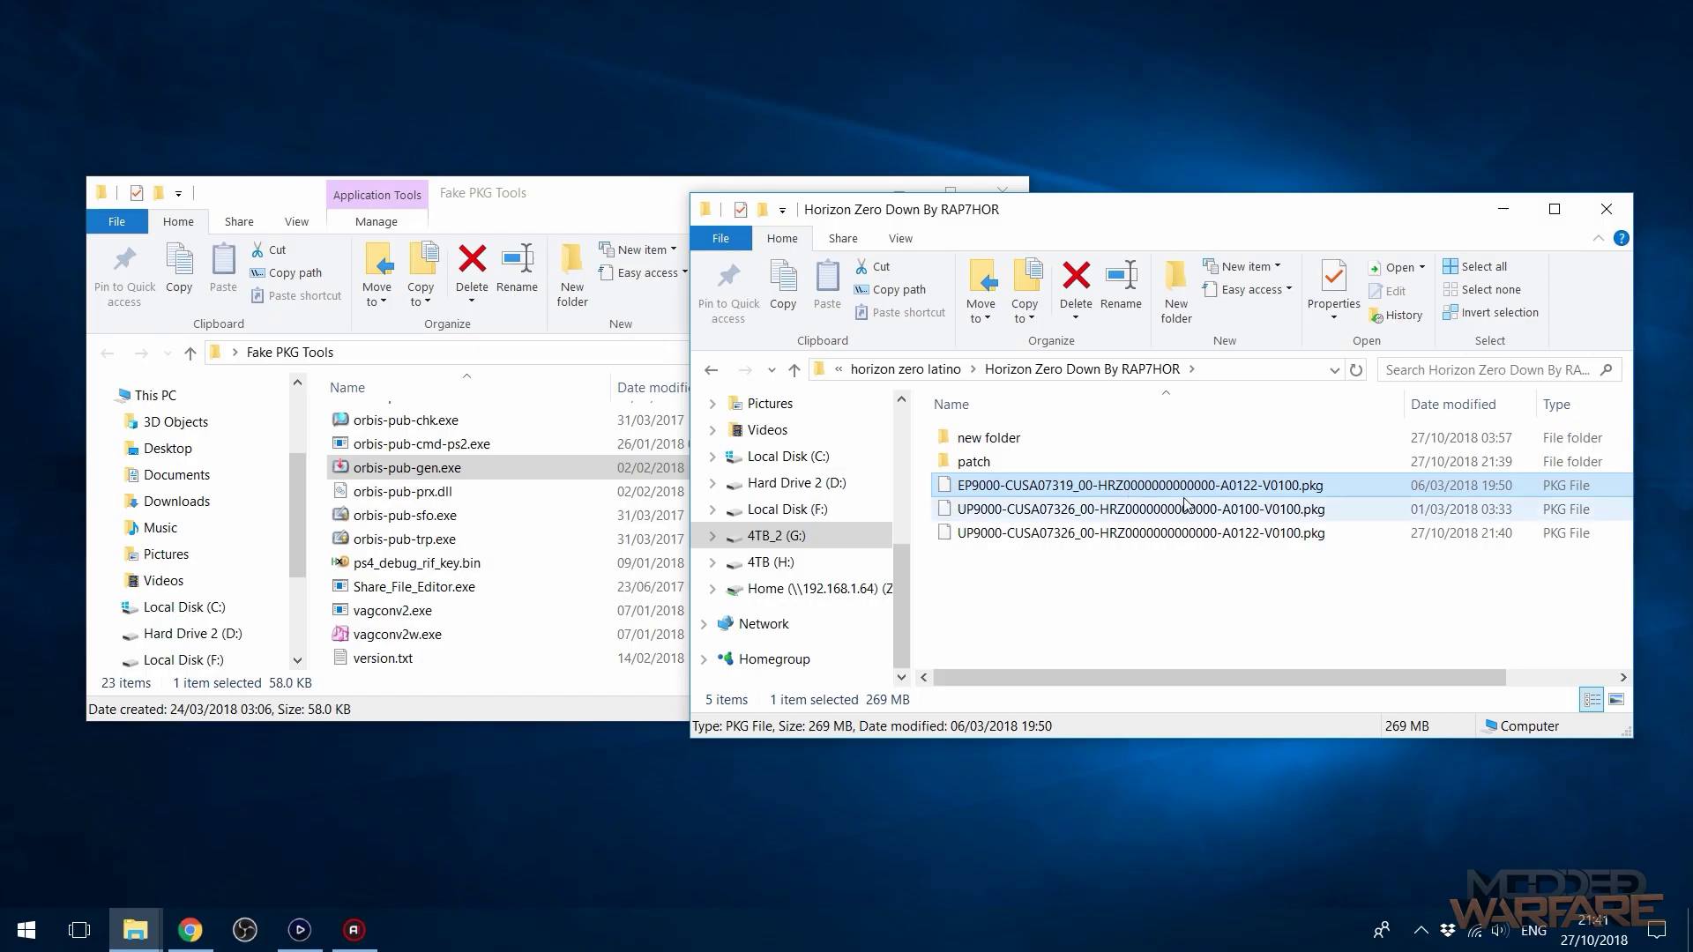
{"action": "left_click", "coordinate": [1151, 512]}
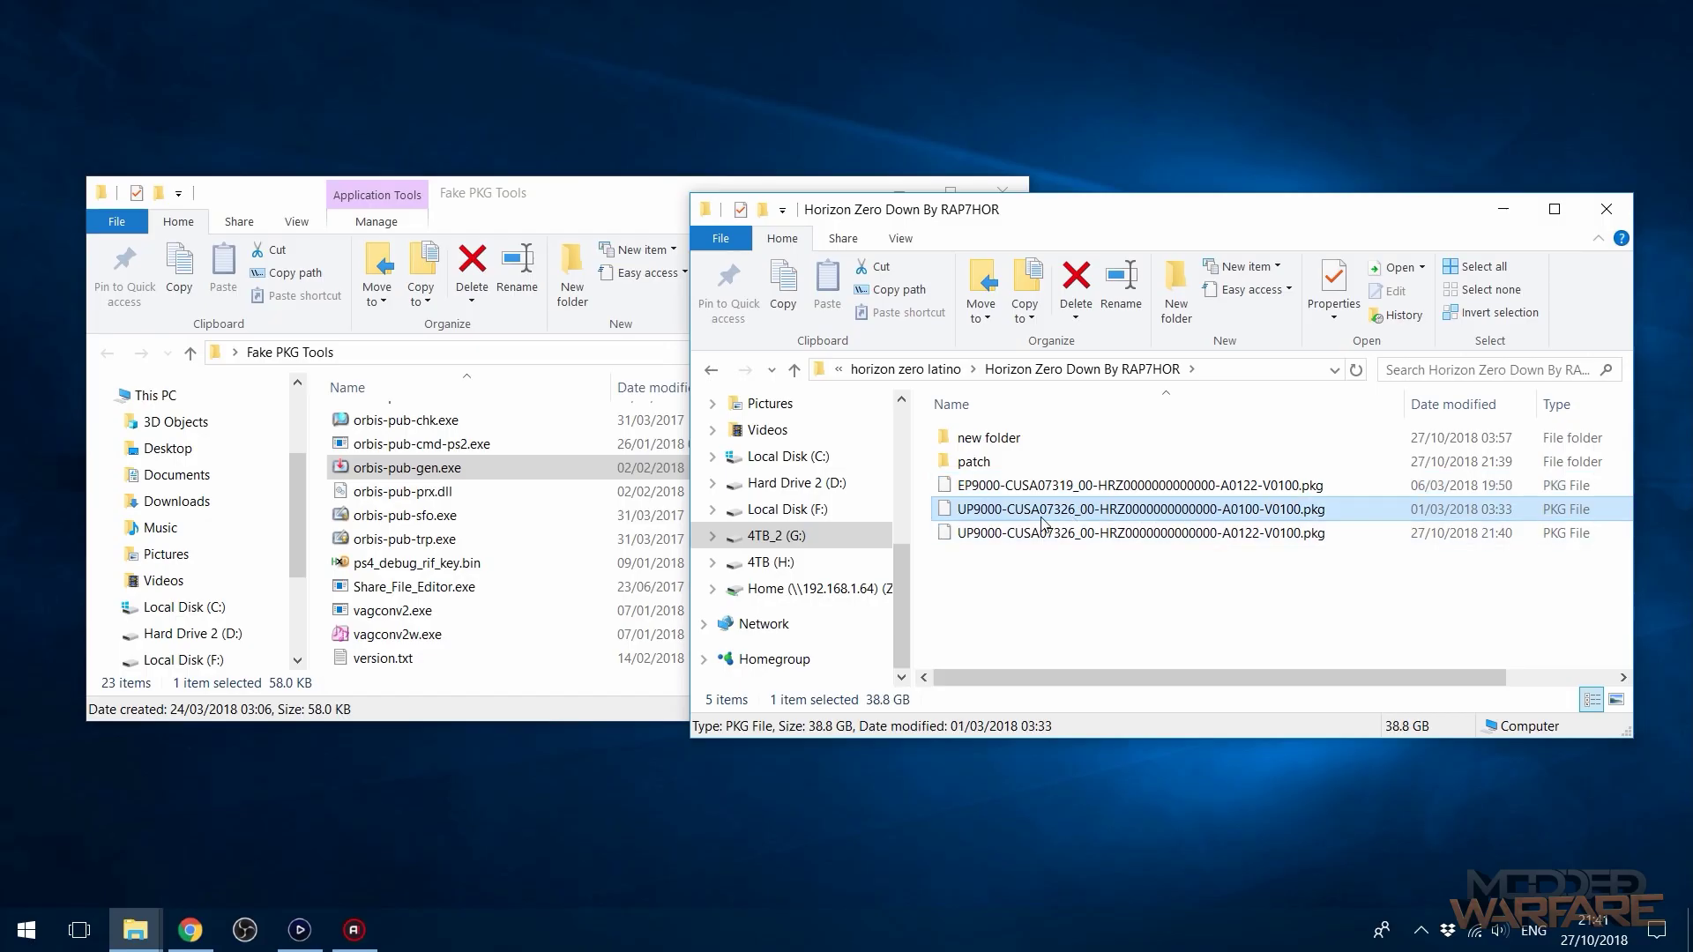
{"action": "left_click", "coordinate": [1113, 492]}
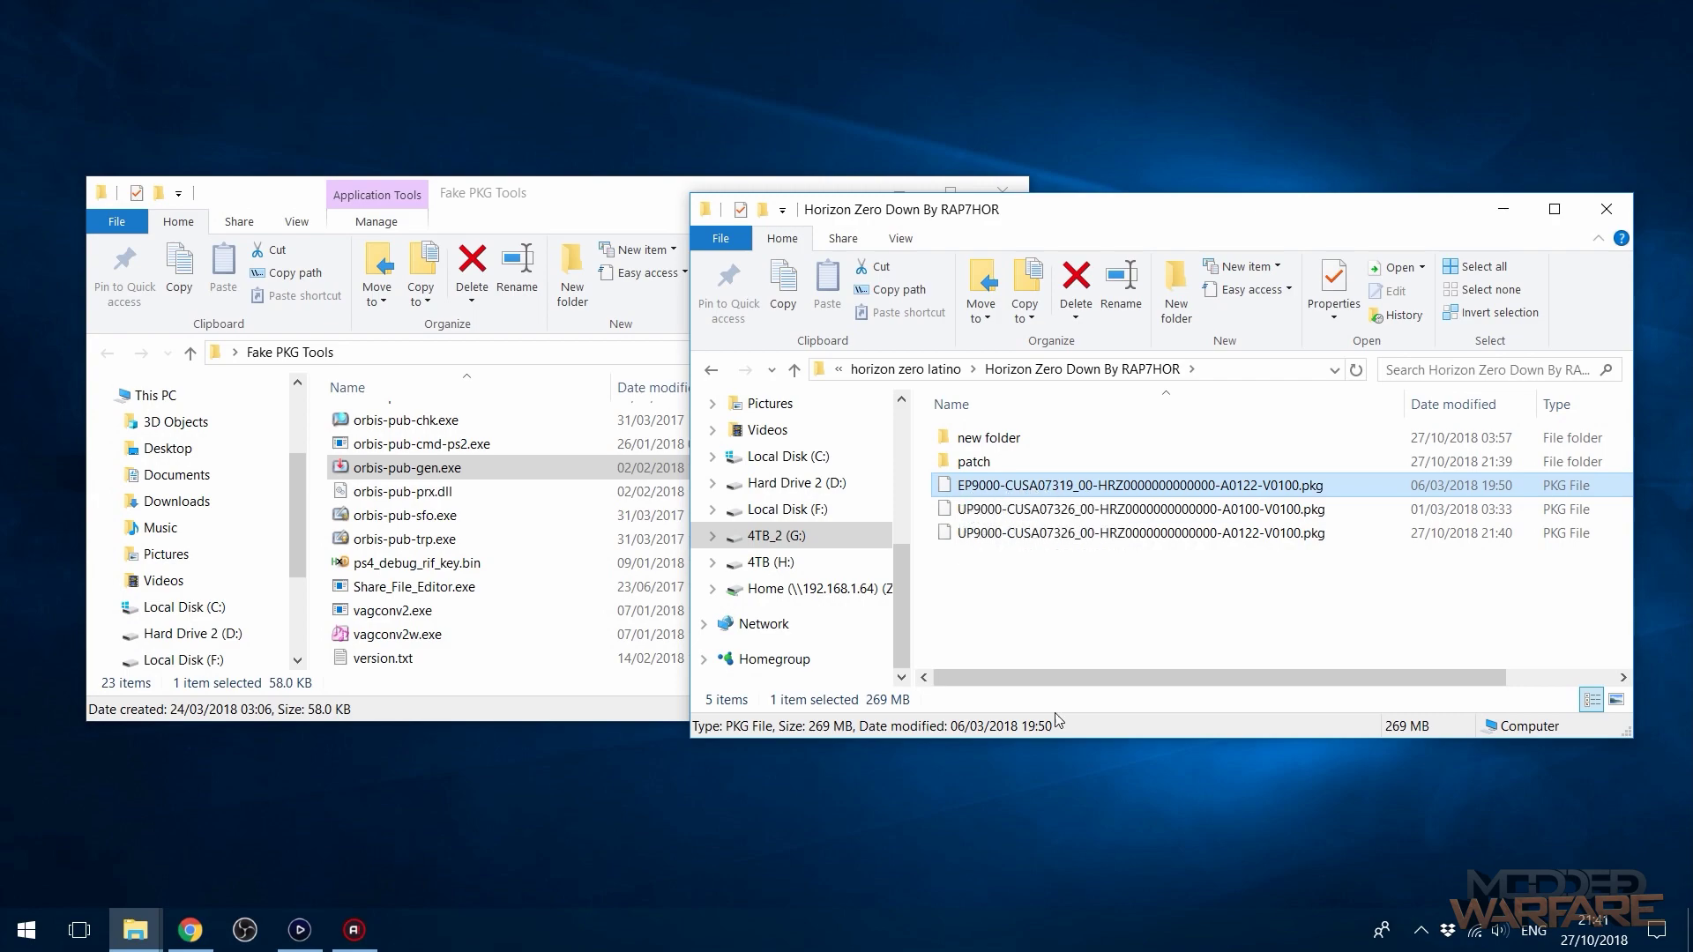
{"action": "left_click", "coordinate": [1058, 540]}
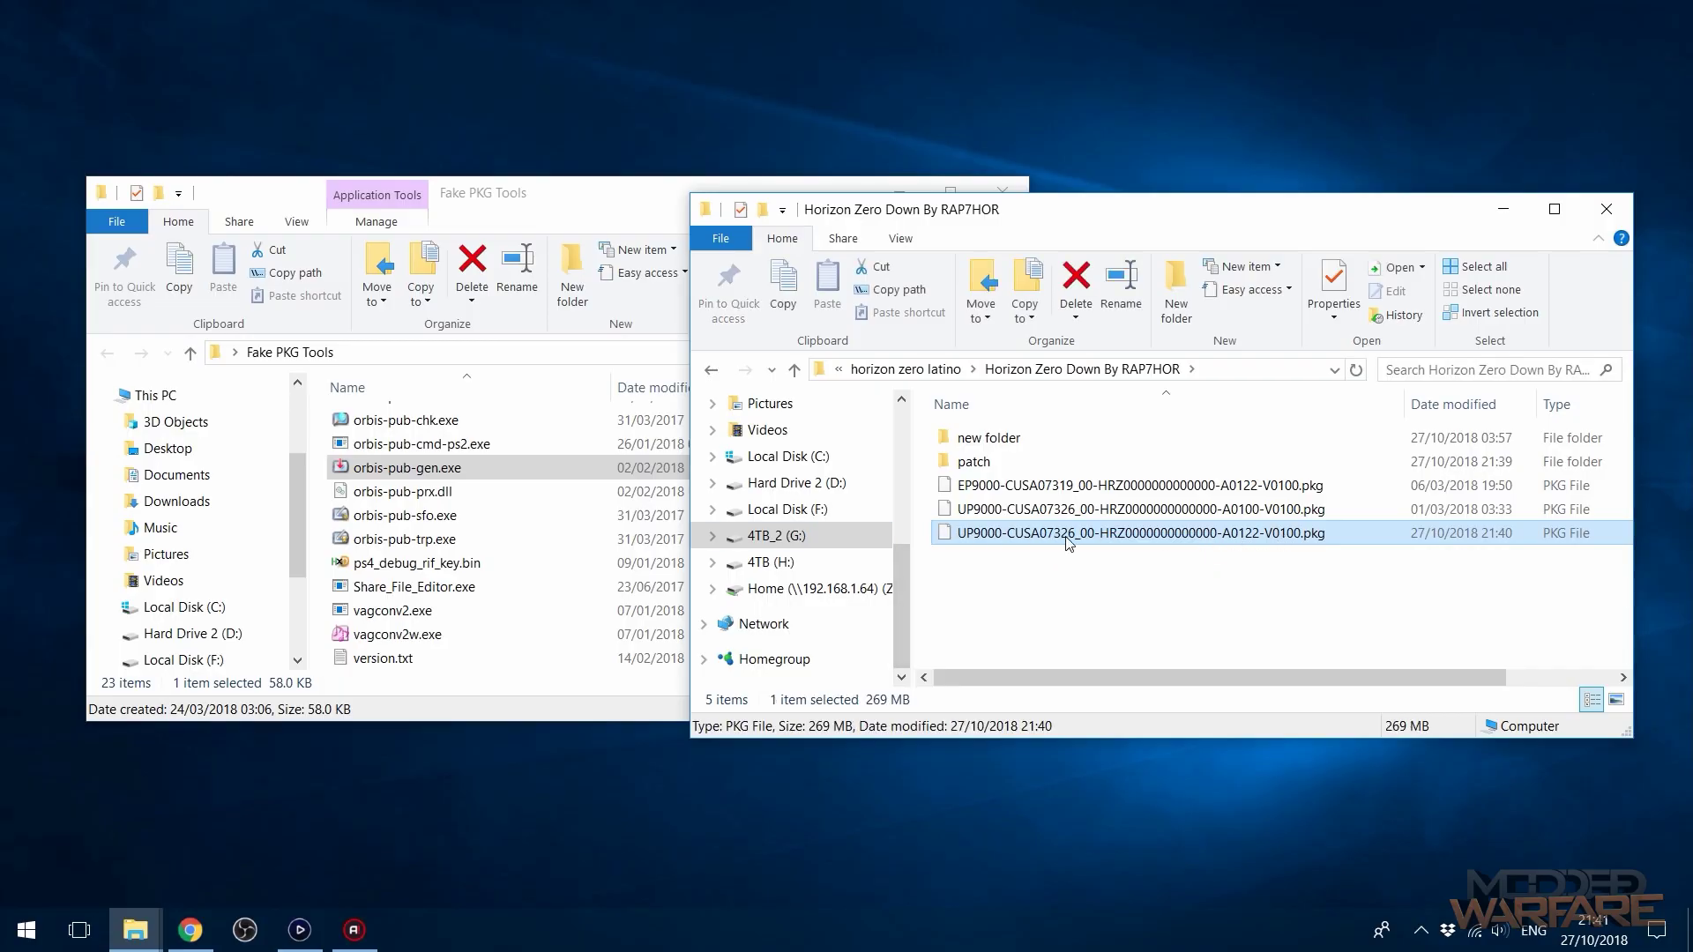
{"action": "left_click", "coordinate": [1102, 488]}
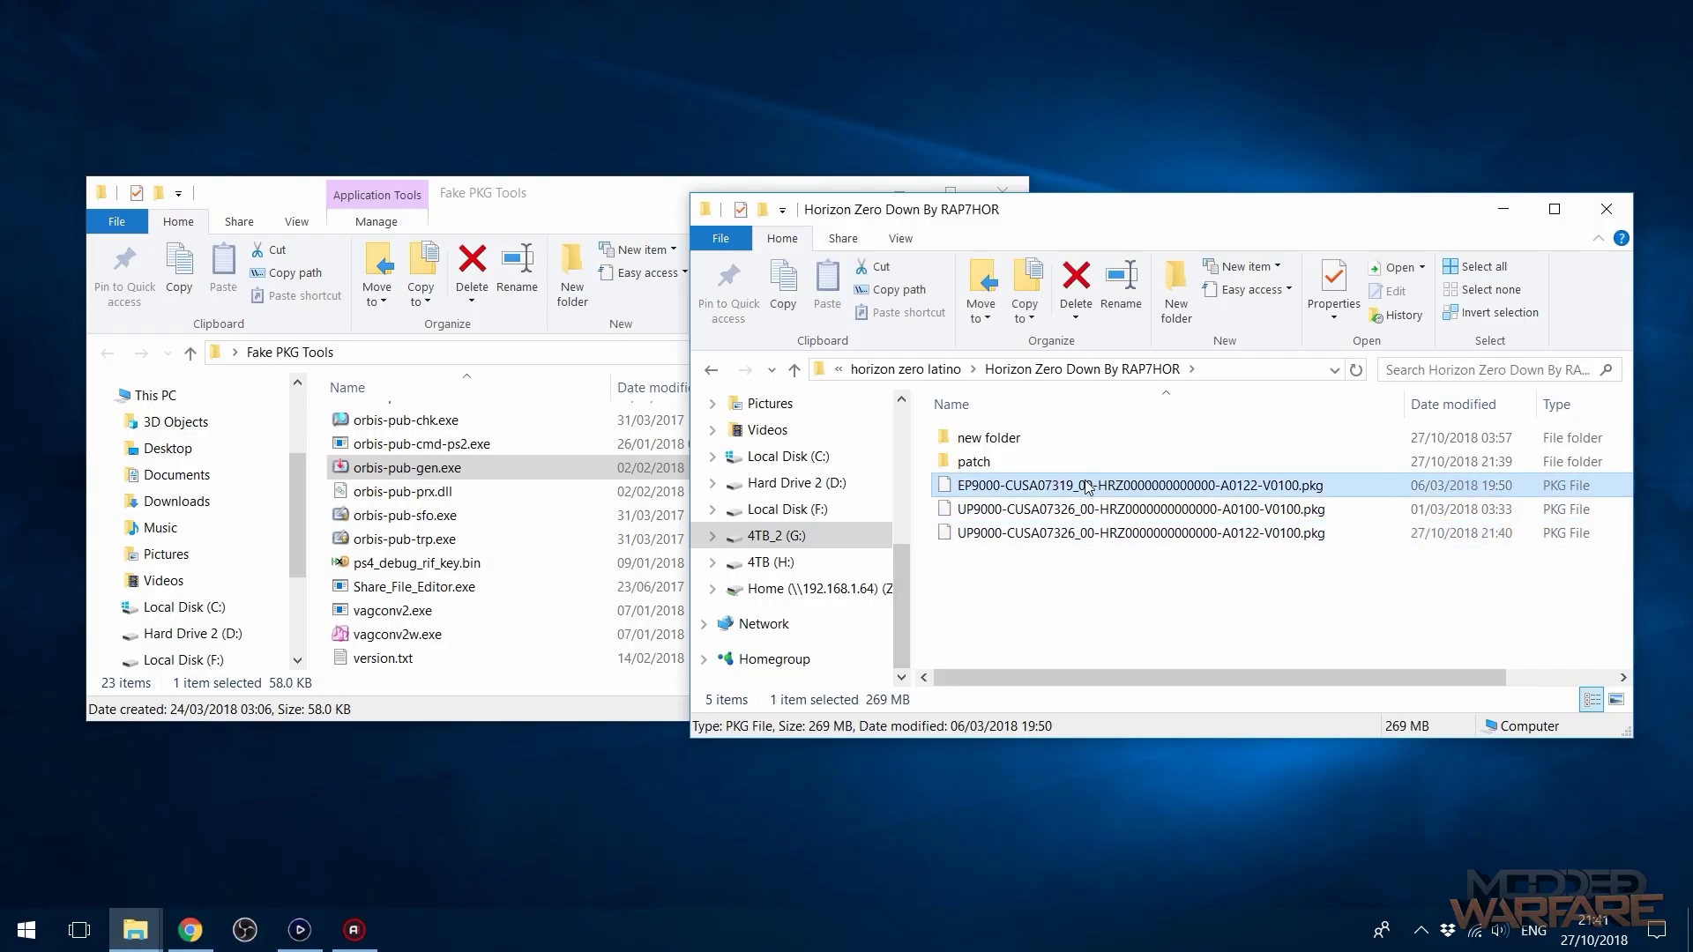
{"action": "left_click", "coordinate": [1018, 534]}
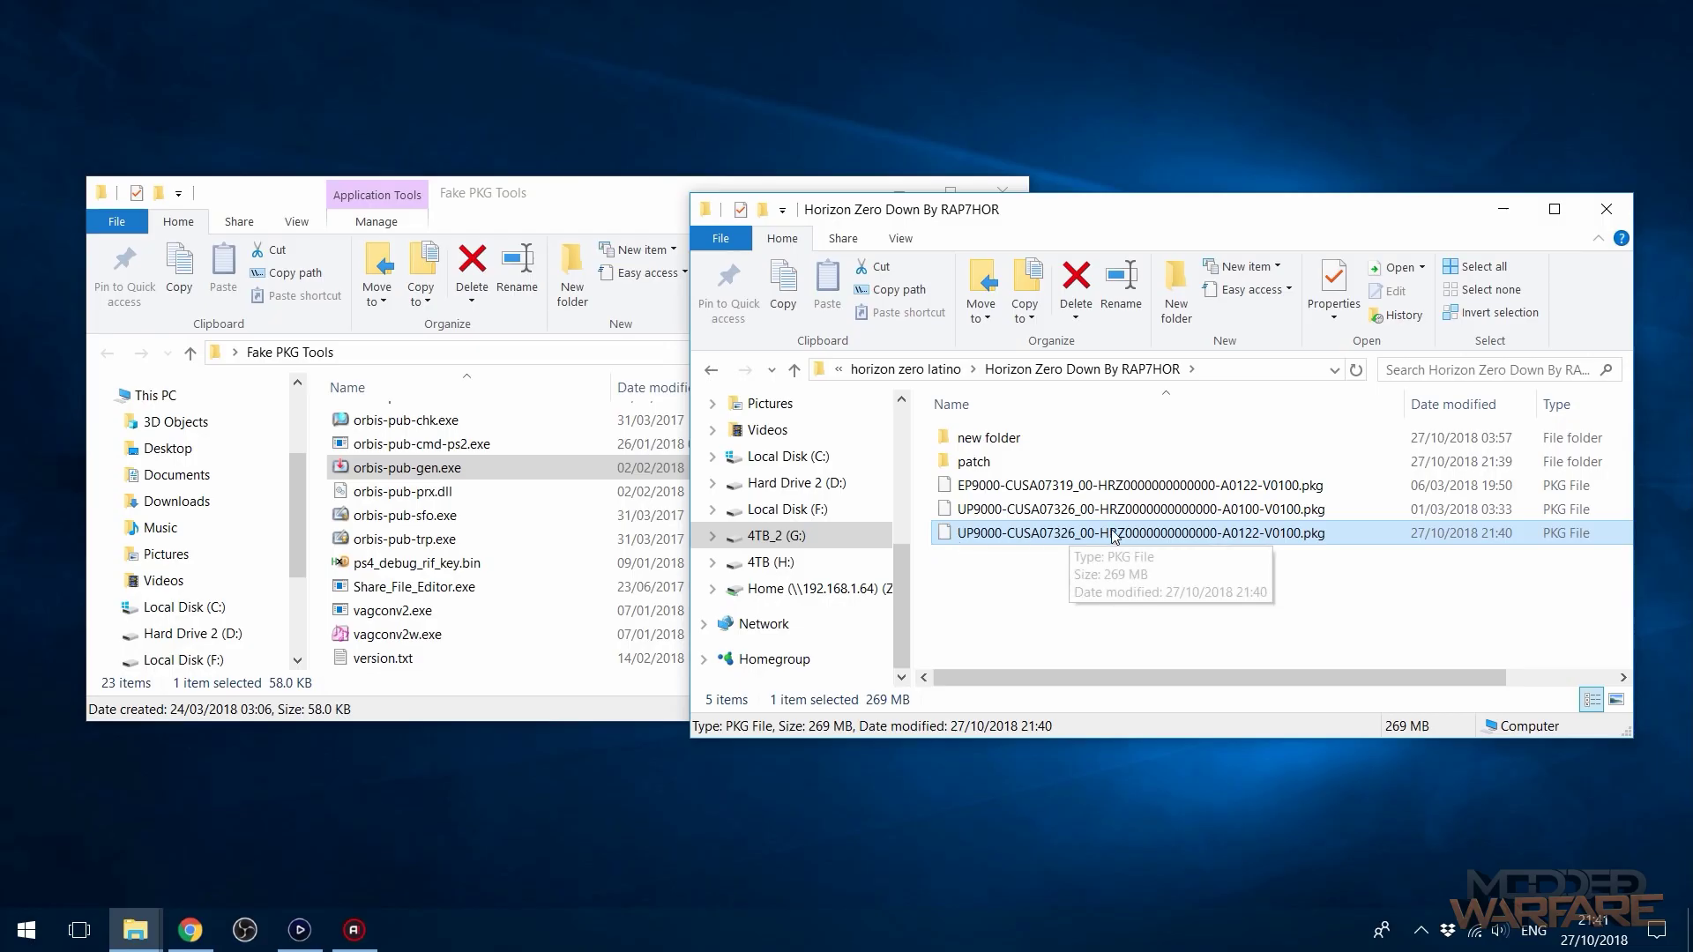
{"action": "left_click", "coordinate": [1279, 511]}
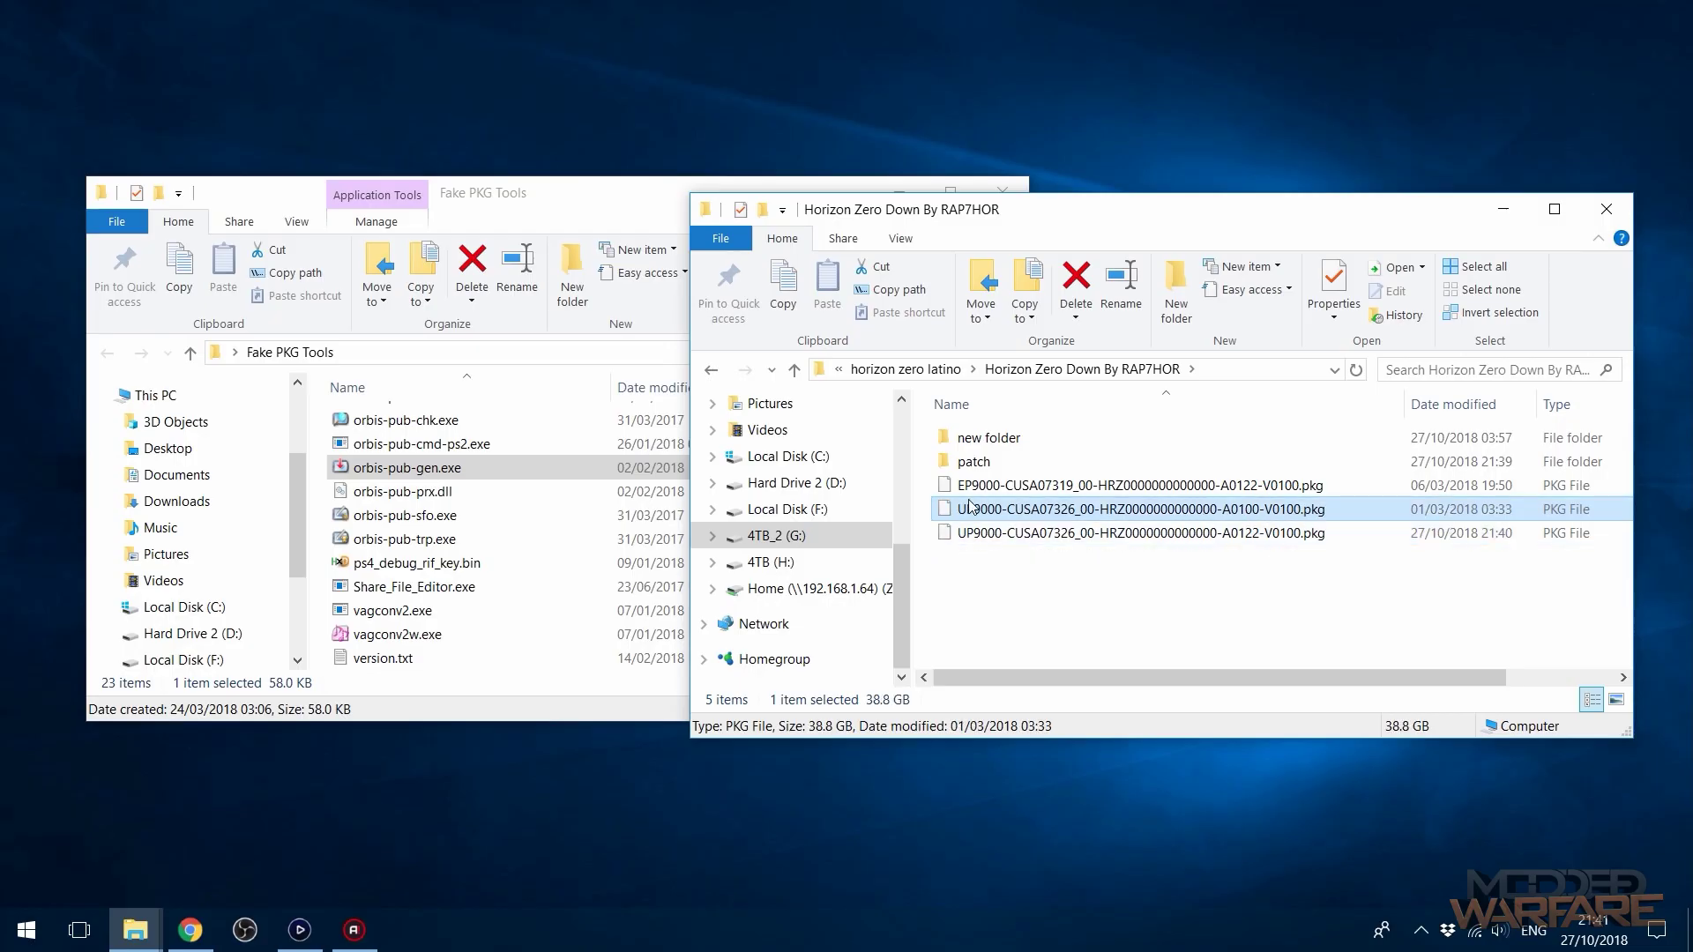
{"action": "left_click", "coordinate": [1238, 535]}
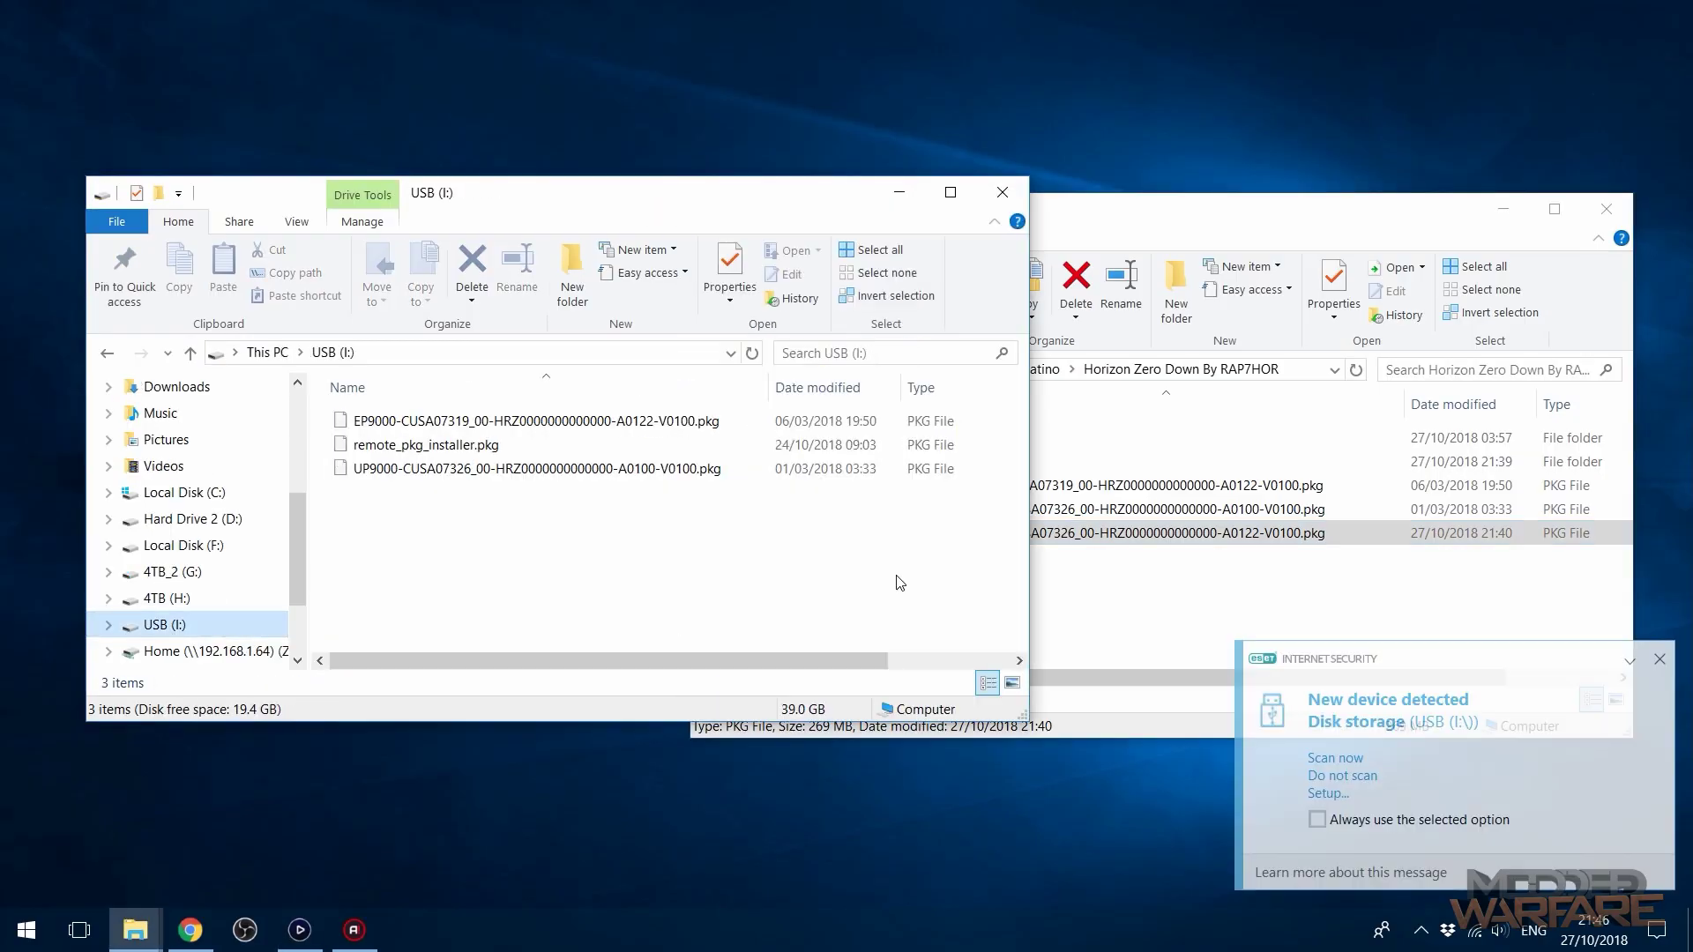
{"action": "left_click", "coordinate": [1164, 593]}
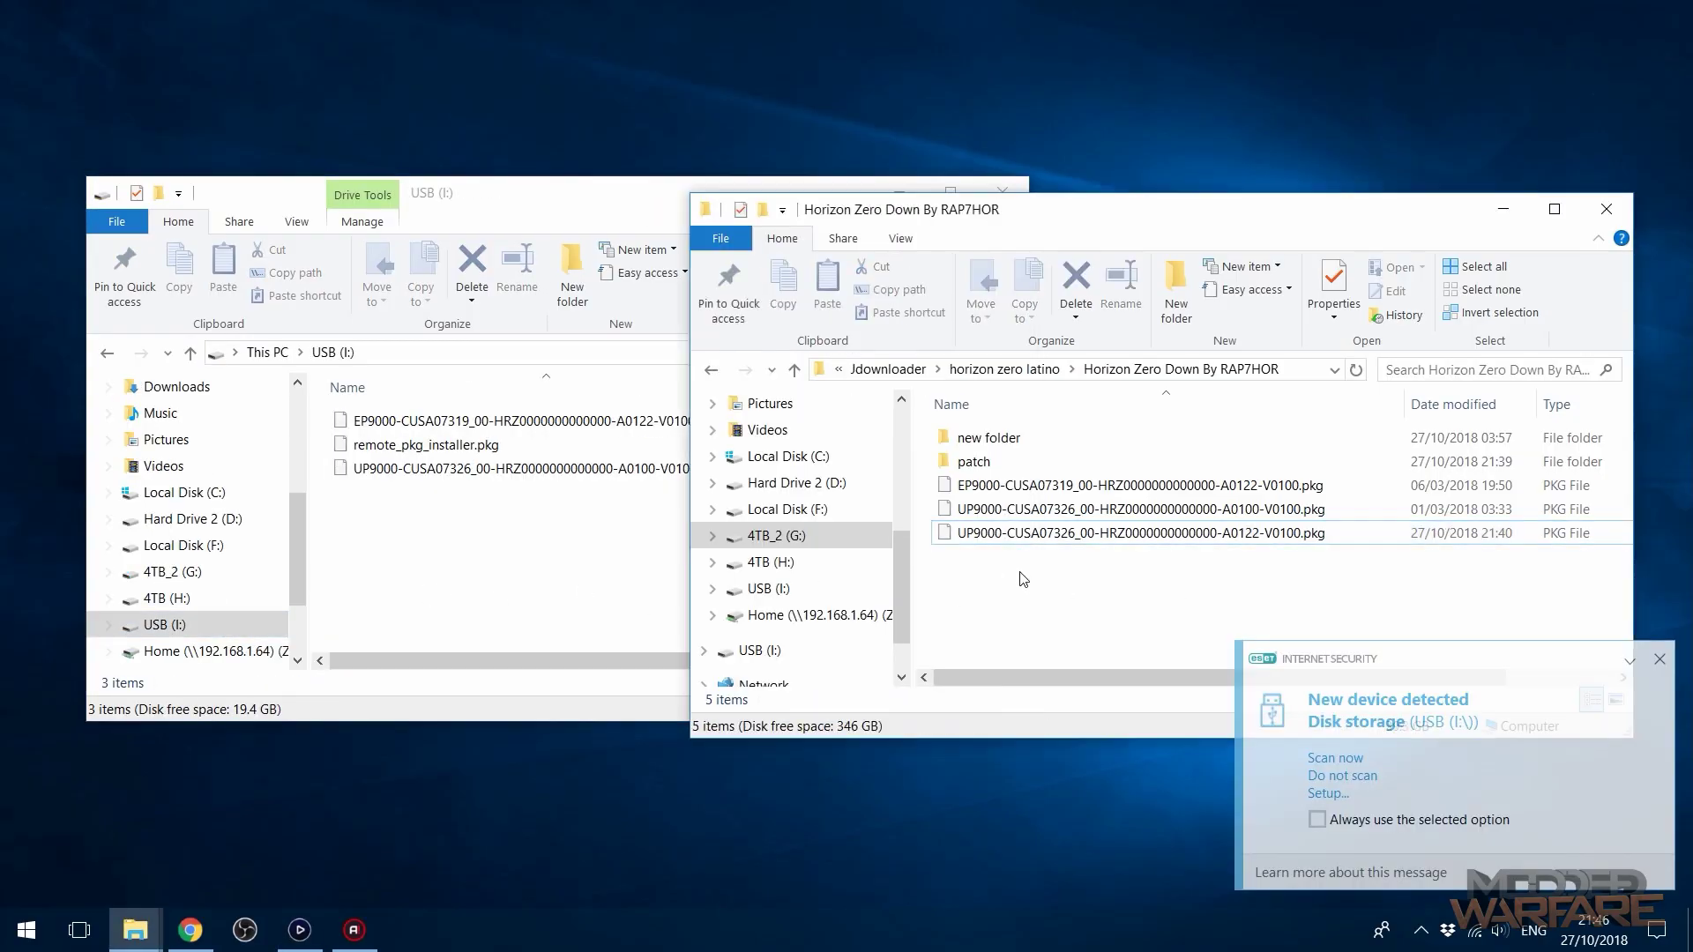
{"action": "left_click", "coordinate": [633, 422]}
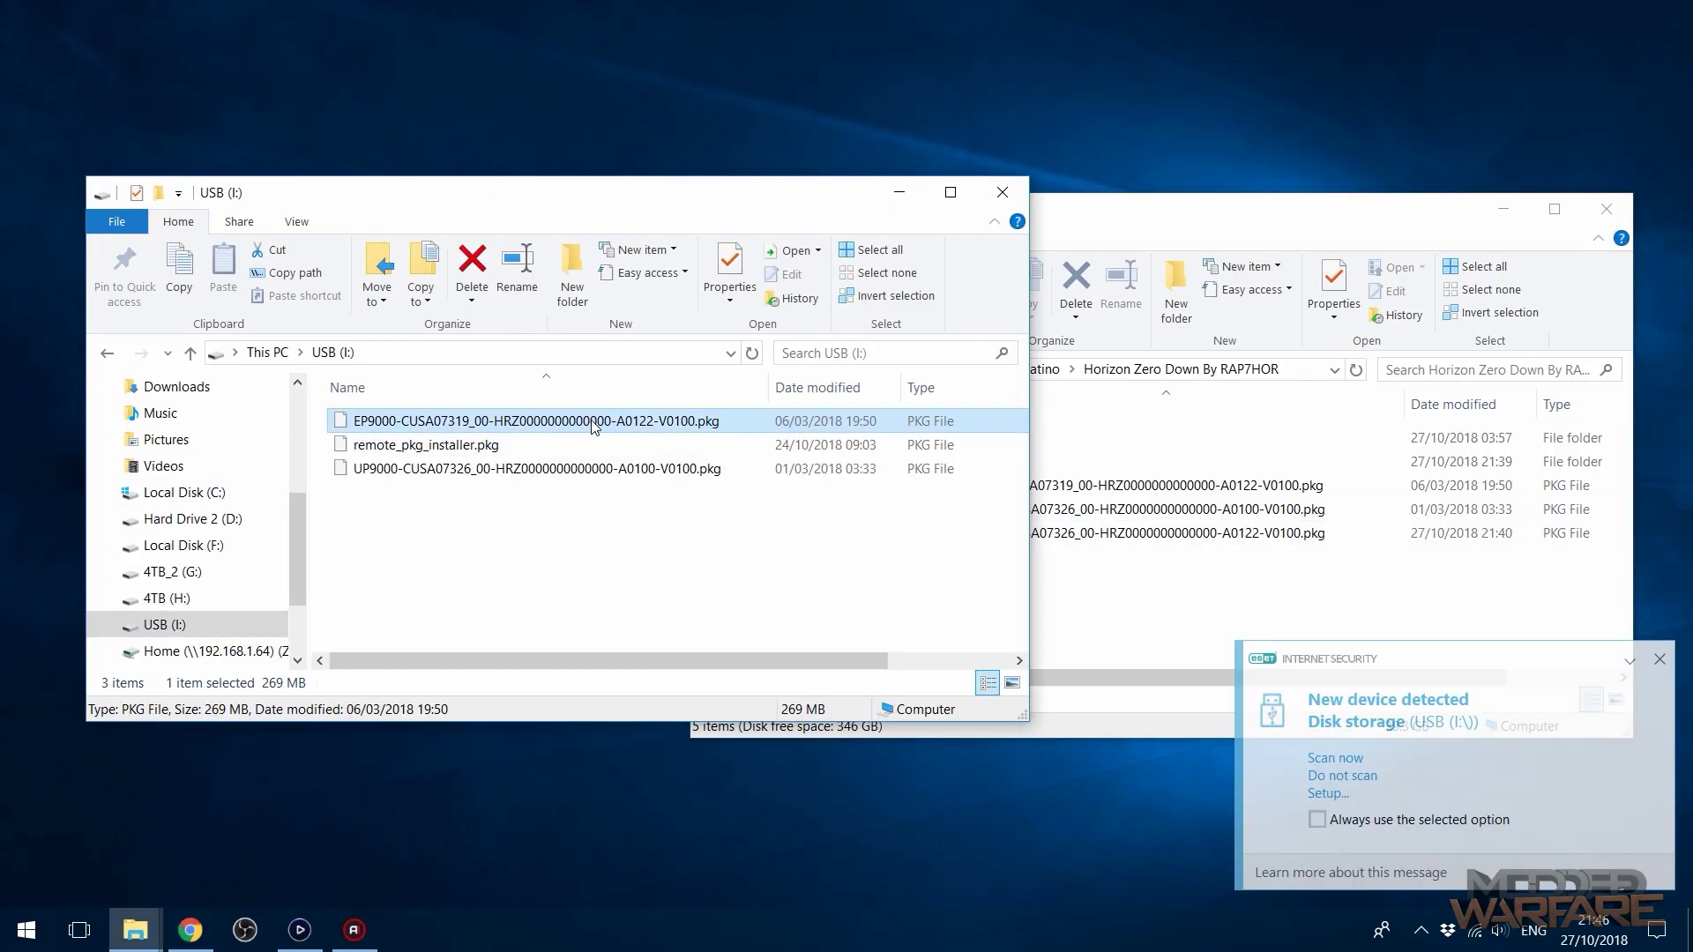
{"action": "key", "text": "Delete"}
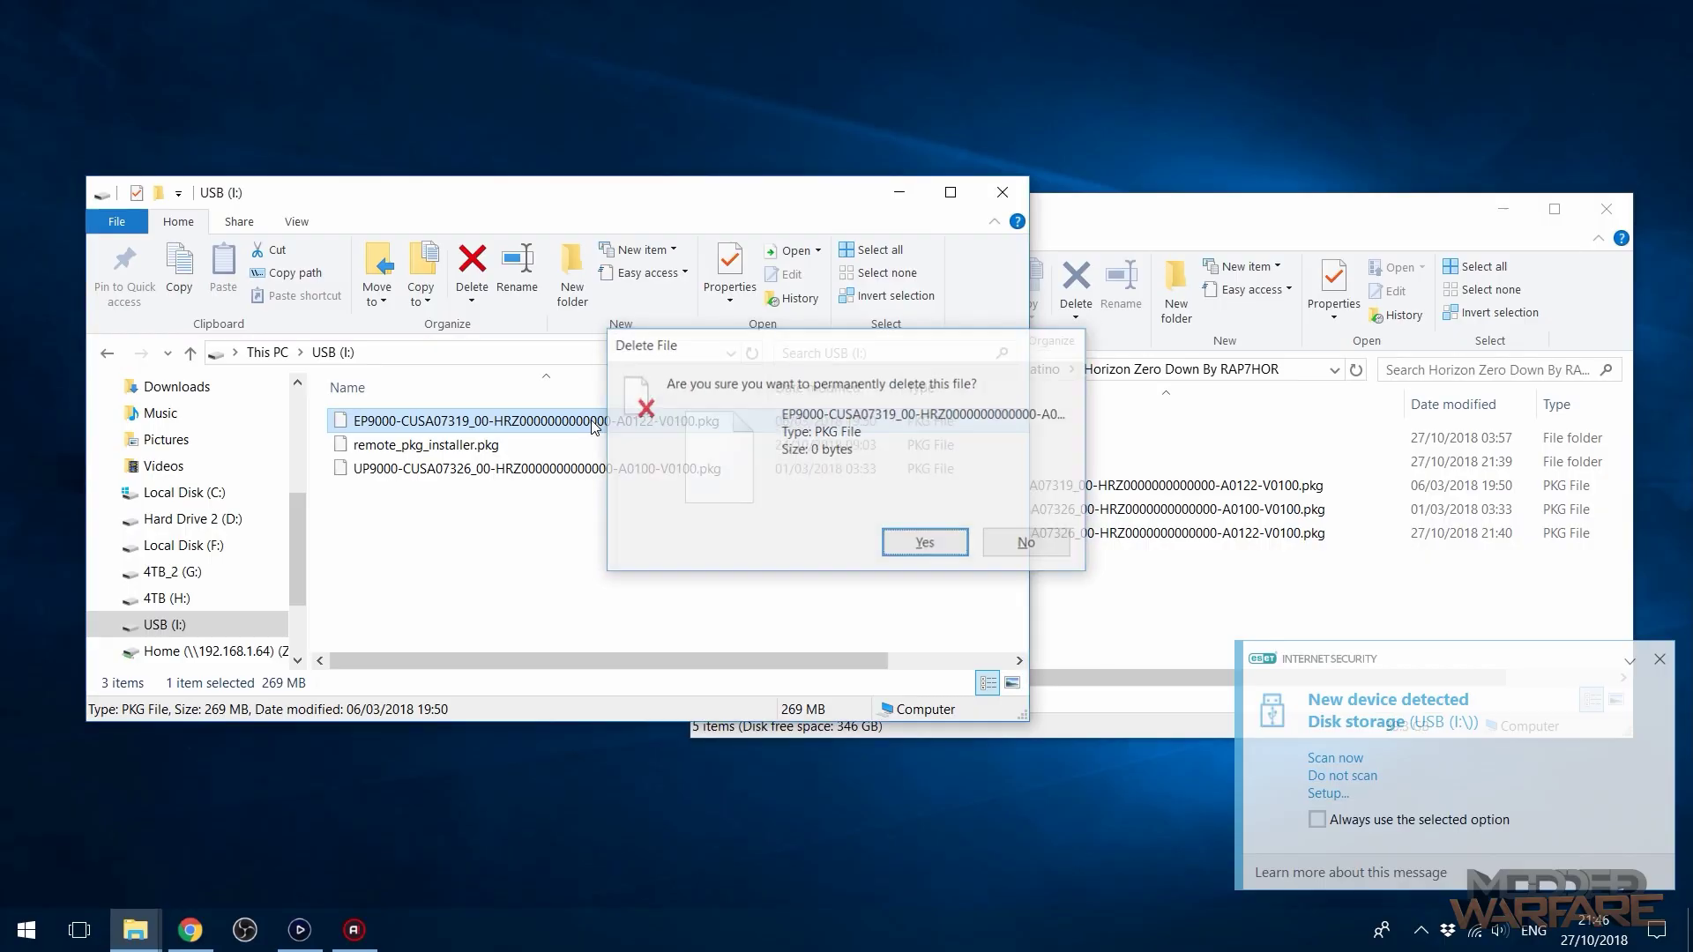
{"action": "key", "text": "Return"}
{"action": "left_click", "coordinate": [1134, 534]}
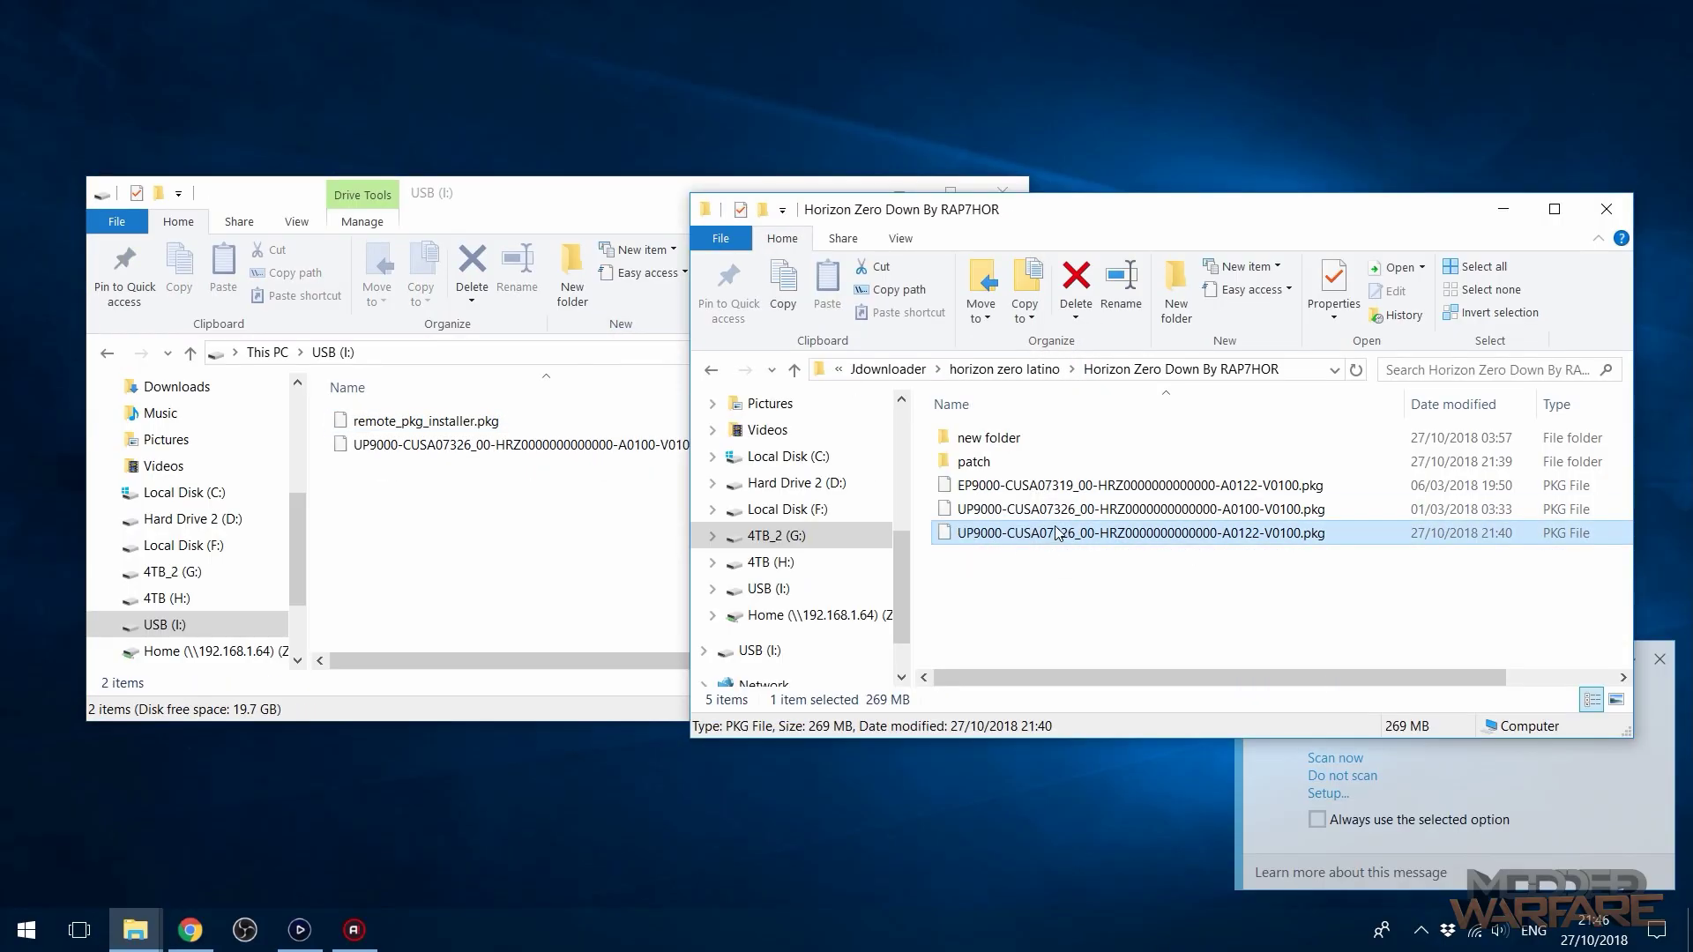
{"action": "left_click_drag", "start_coordinate": [1054, 529], "coordinate": [554, 538]}
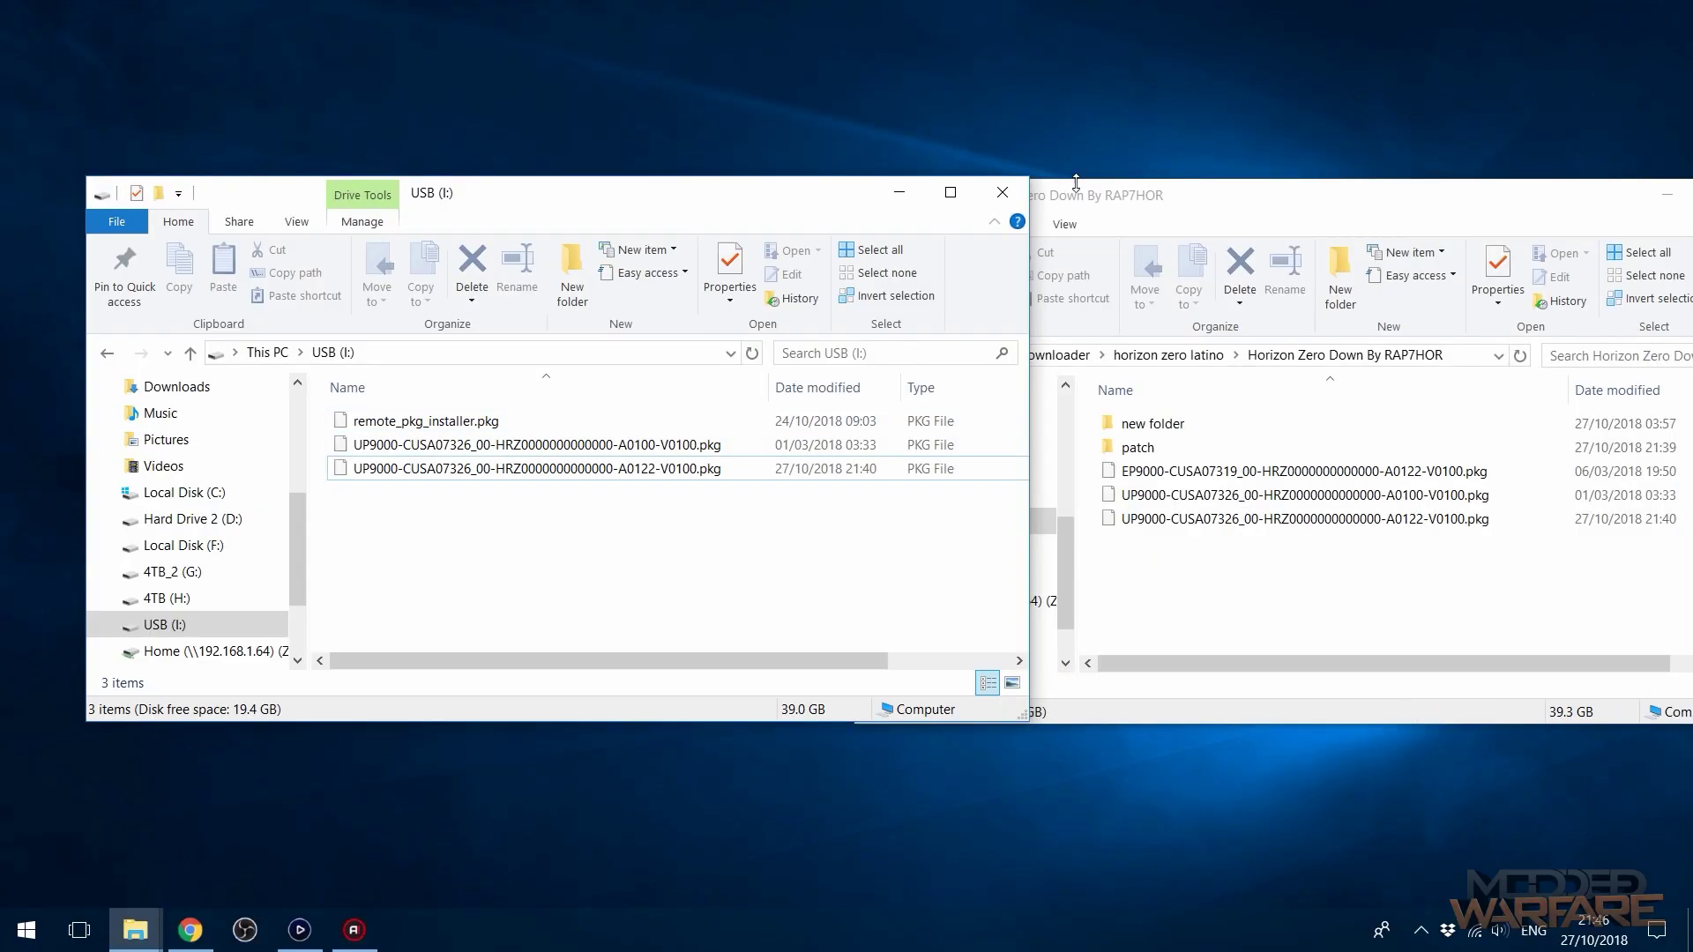
{"action": "left_click", "coordinate": [1005, 189]}
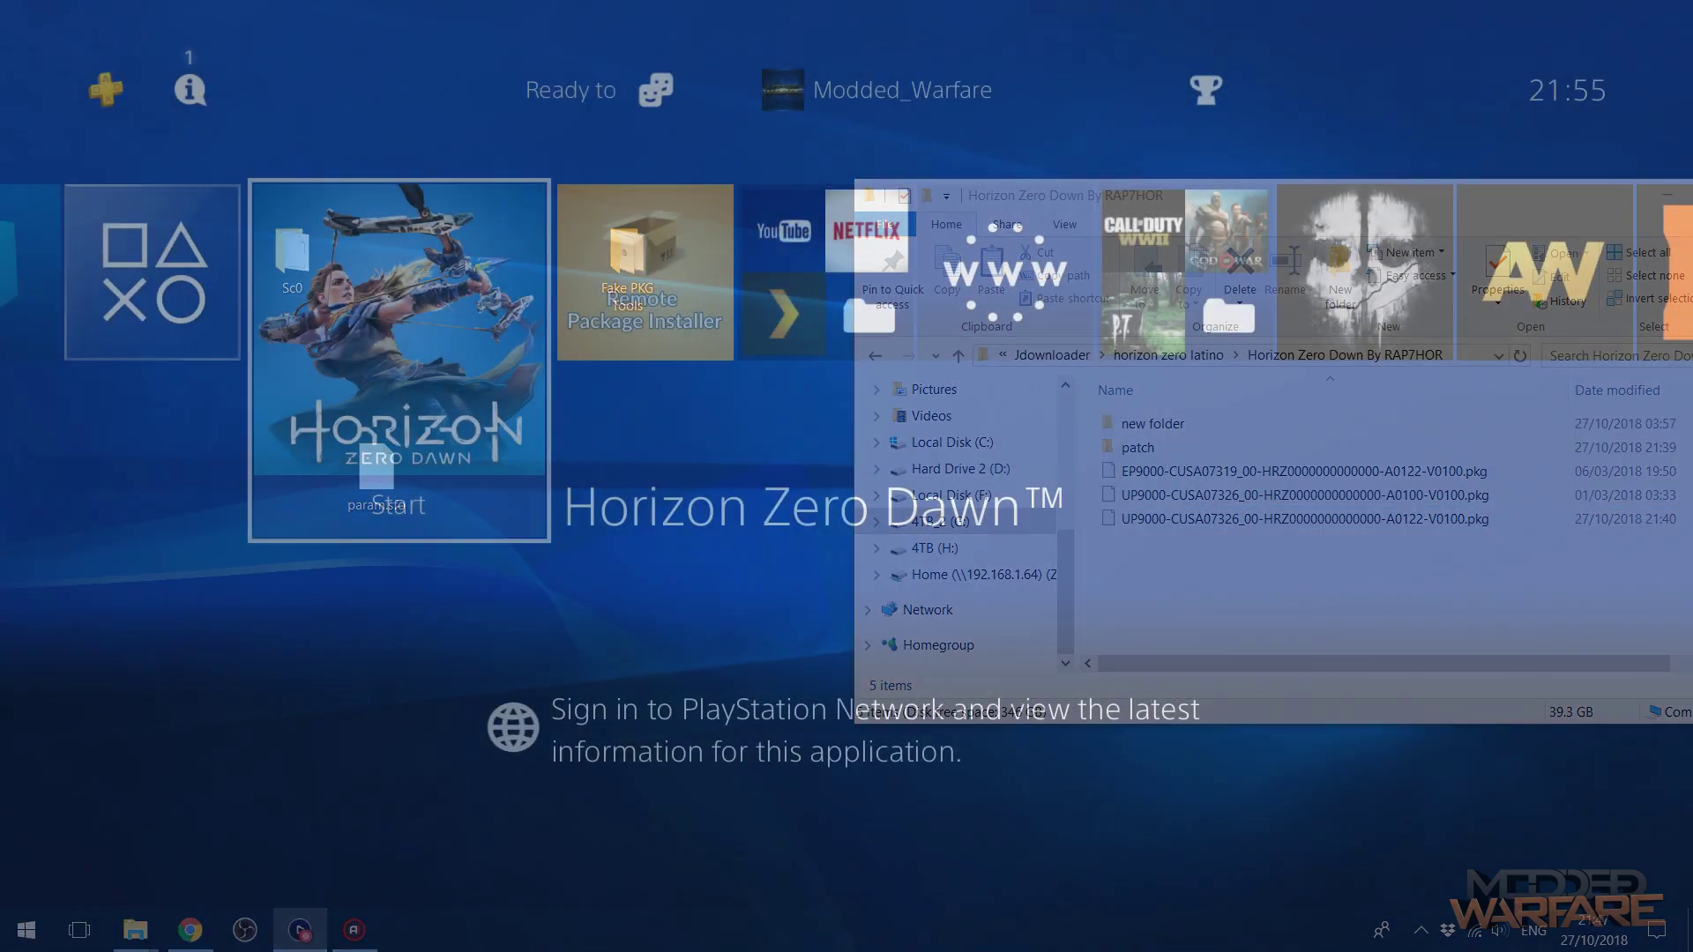
On the PS4 home screen, check the Information page of Horizon Zero Dawn and return to the home screen.
{"action": "key", "text": "Menu"}
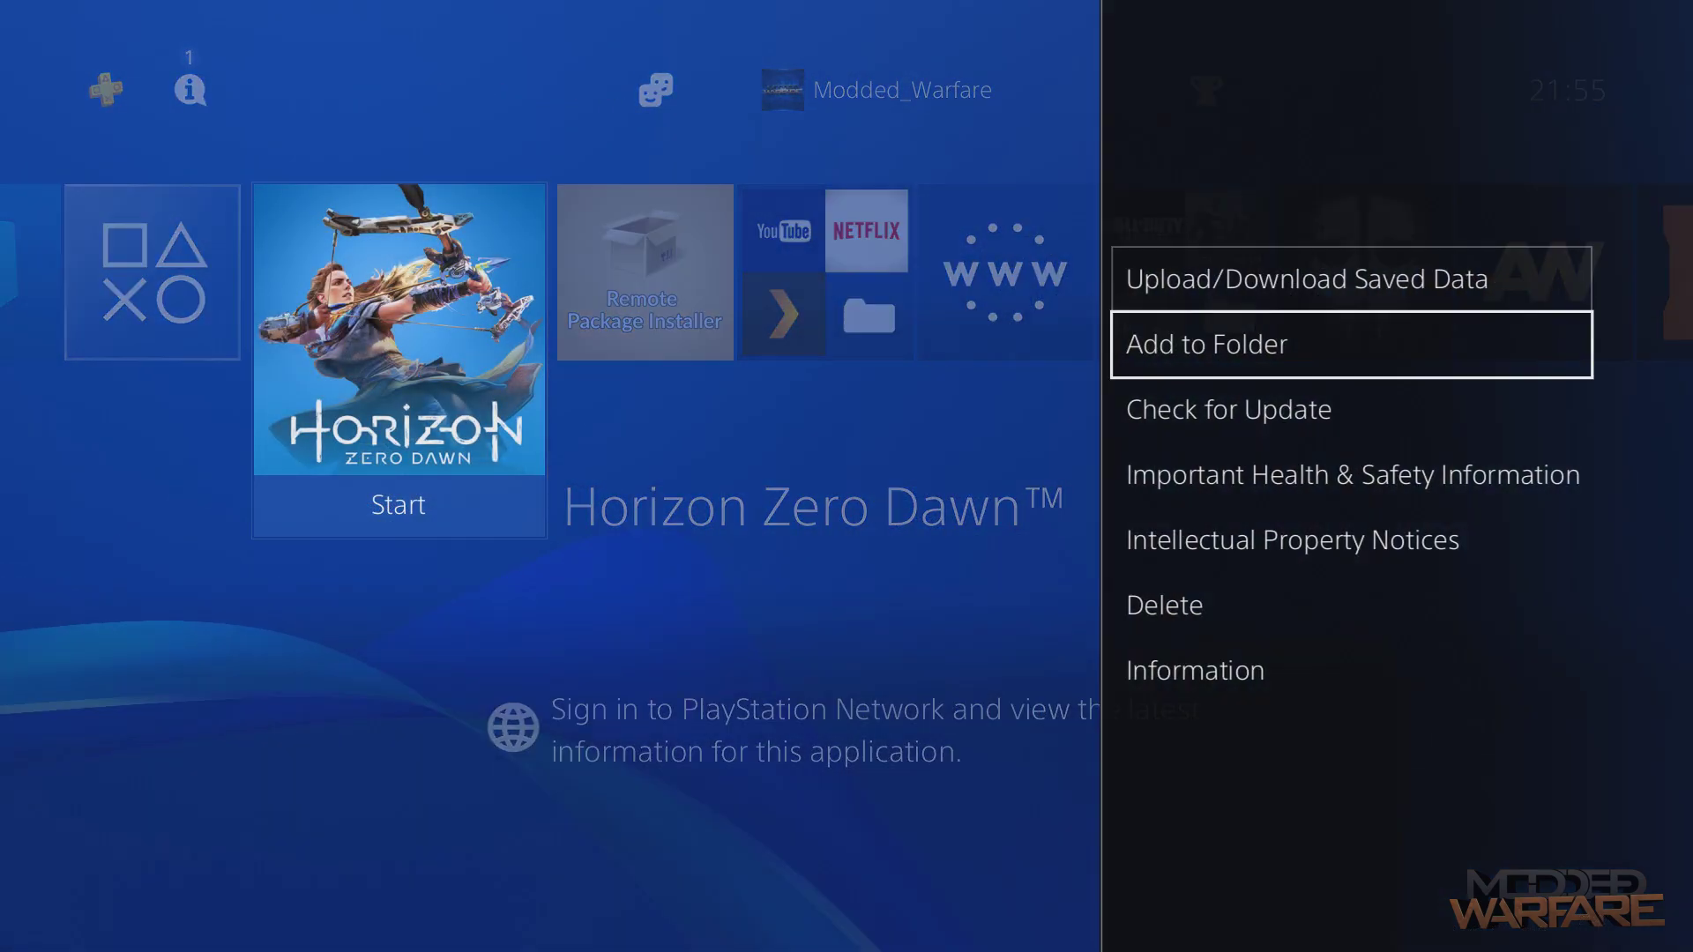
{"action": "key", "text": "Down"}
{"action": "key", "text": "Down"}
{"action": "key", "text": "Down"}
{"action": "key", "text": "Down"}
{"action": "key", "text": "Down"}
{"action": "key", "text": "Return"}
{"action": "key", "text": "Escape"}
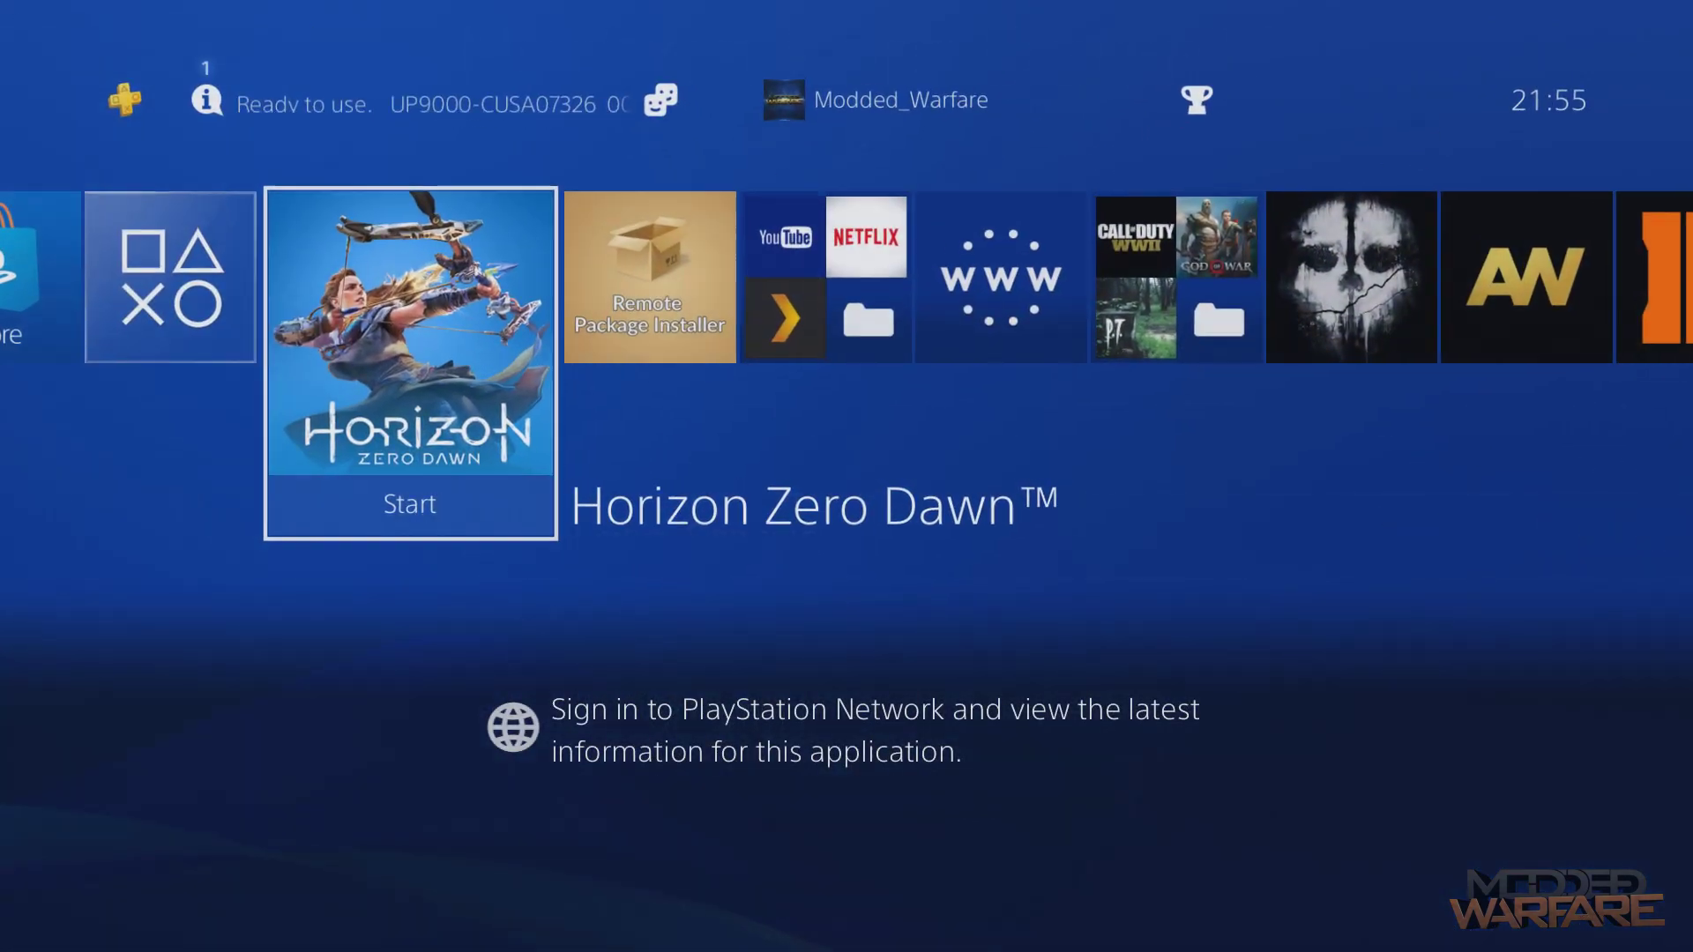
Open the Game section of the PS4 Debug Settings.
{"action": "key", "text": "Right"}
{"action": "key", "text": "Right"}
{"action": "key", "text": "Right"}
{"action": "key", "text": "Right"}
{"action": "key", "text": "Right"}
{"action": "key", "text": "Right"}
{"action": "key", "text": "Right"}
{"action": "key", "text": "Right"}
{"action": "key", "text": "Right"}
{"action": "key", "text": "Right"}
{"action": "key", "text": "Right"}
{"action": "key", "text": "Right"}
{"action": "key", "text": "Up"}
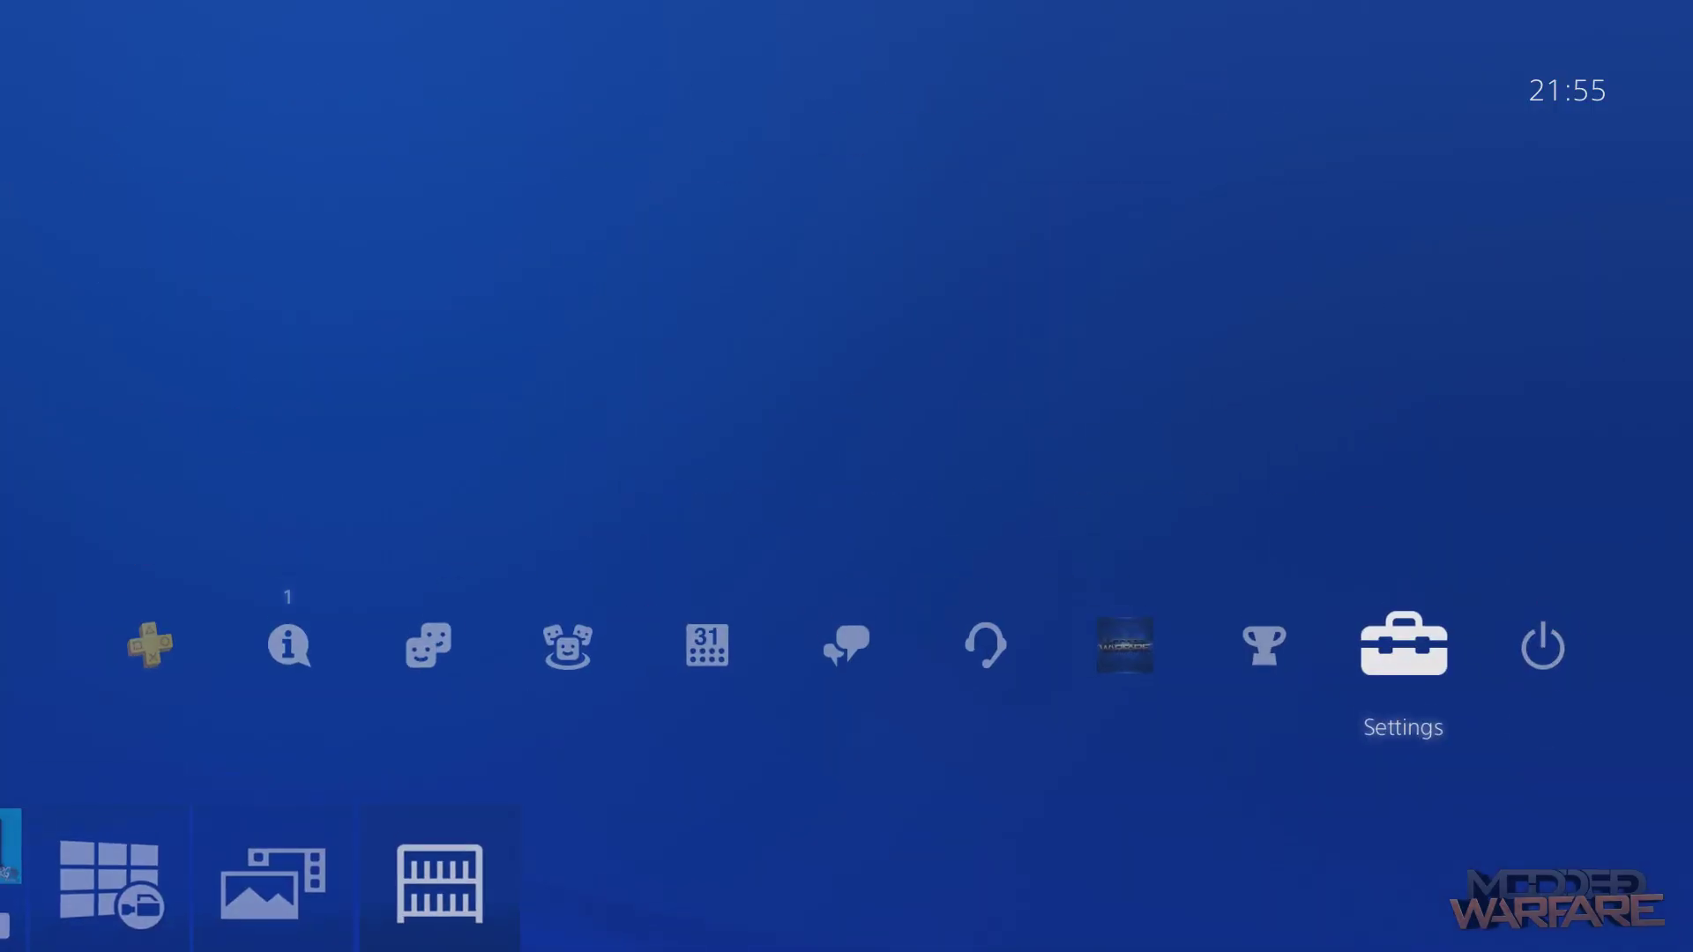
{"action": "key", "text": "Return"}
{"action": "key", "text": "Down"}
{"action": "key", "text": "Down"}
{"action": "key", "text": "Down"}
{"action": "key", "text": "Down"}
{"action": "key", "text": "Down"}
{"action": "key", "text": "Down"}
{"action": "key", "text": "Down"}
{"action": "key", "text": "Down"}
{"action": "key", "text": "Down"}
{"action": "key", "text": "Down"}
{"action": "key", "text": "Down"}
{"action": "key", "text": "Down"}
{"action": "key", "text": "Down"}
{"action": "key", "text": "Down"}
{"action": "key", "text": "Down"}
{"action": "key", "text": "Down"}
{"action": "key", "text": "Down"}
{"action": "key", "text": "Down"}
{"action": "key", "text": "Down"}
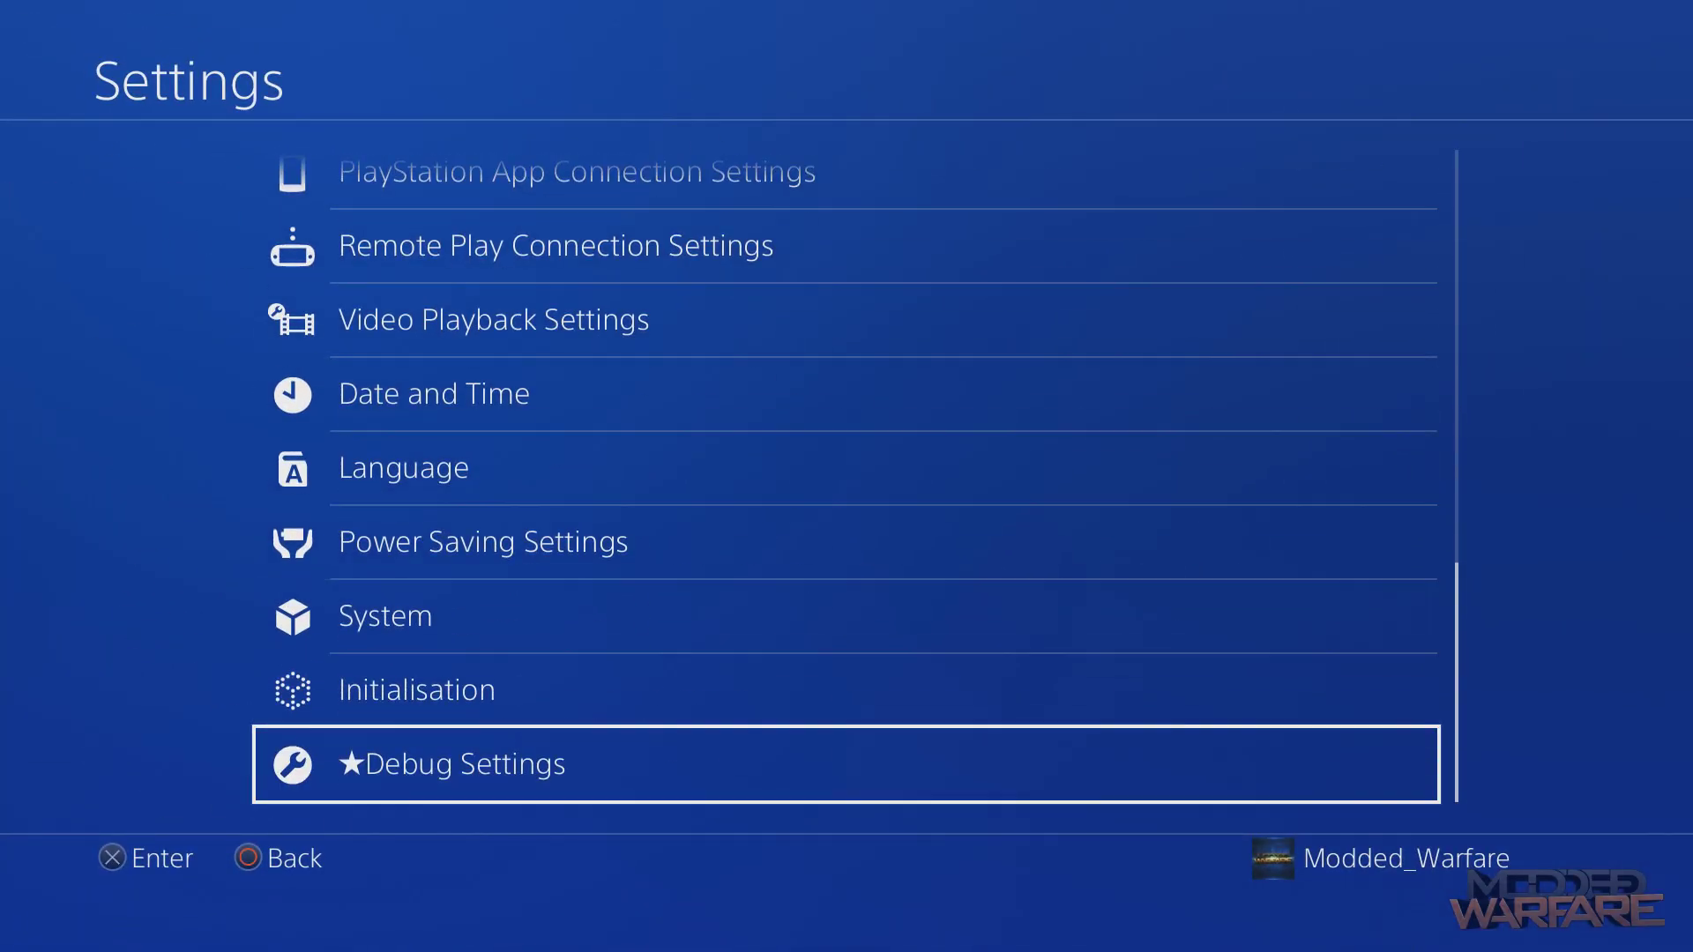
{"action": "key", "text": "Return"}
{"action": "key", "text": "Return"}
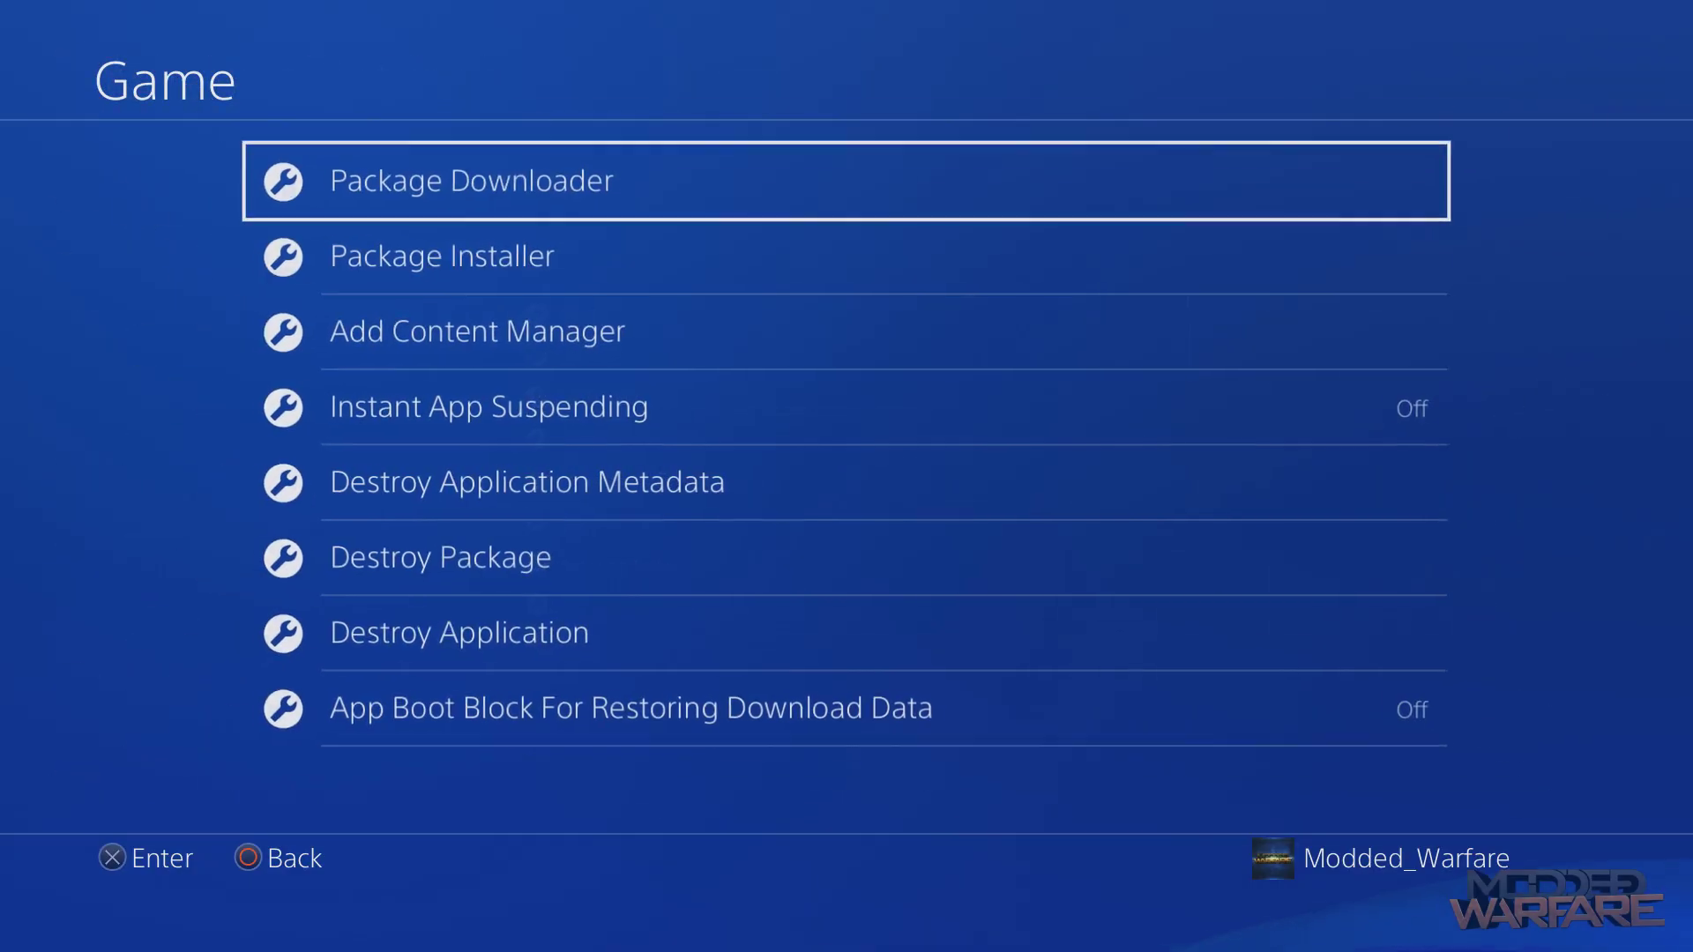
{"action": "key", "text": "Down"}
{"action": "key", "text": "Return"}
{"action": "key", "text": "Down"}
{"action": "key", "text": "Down"}
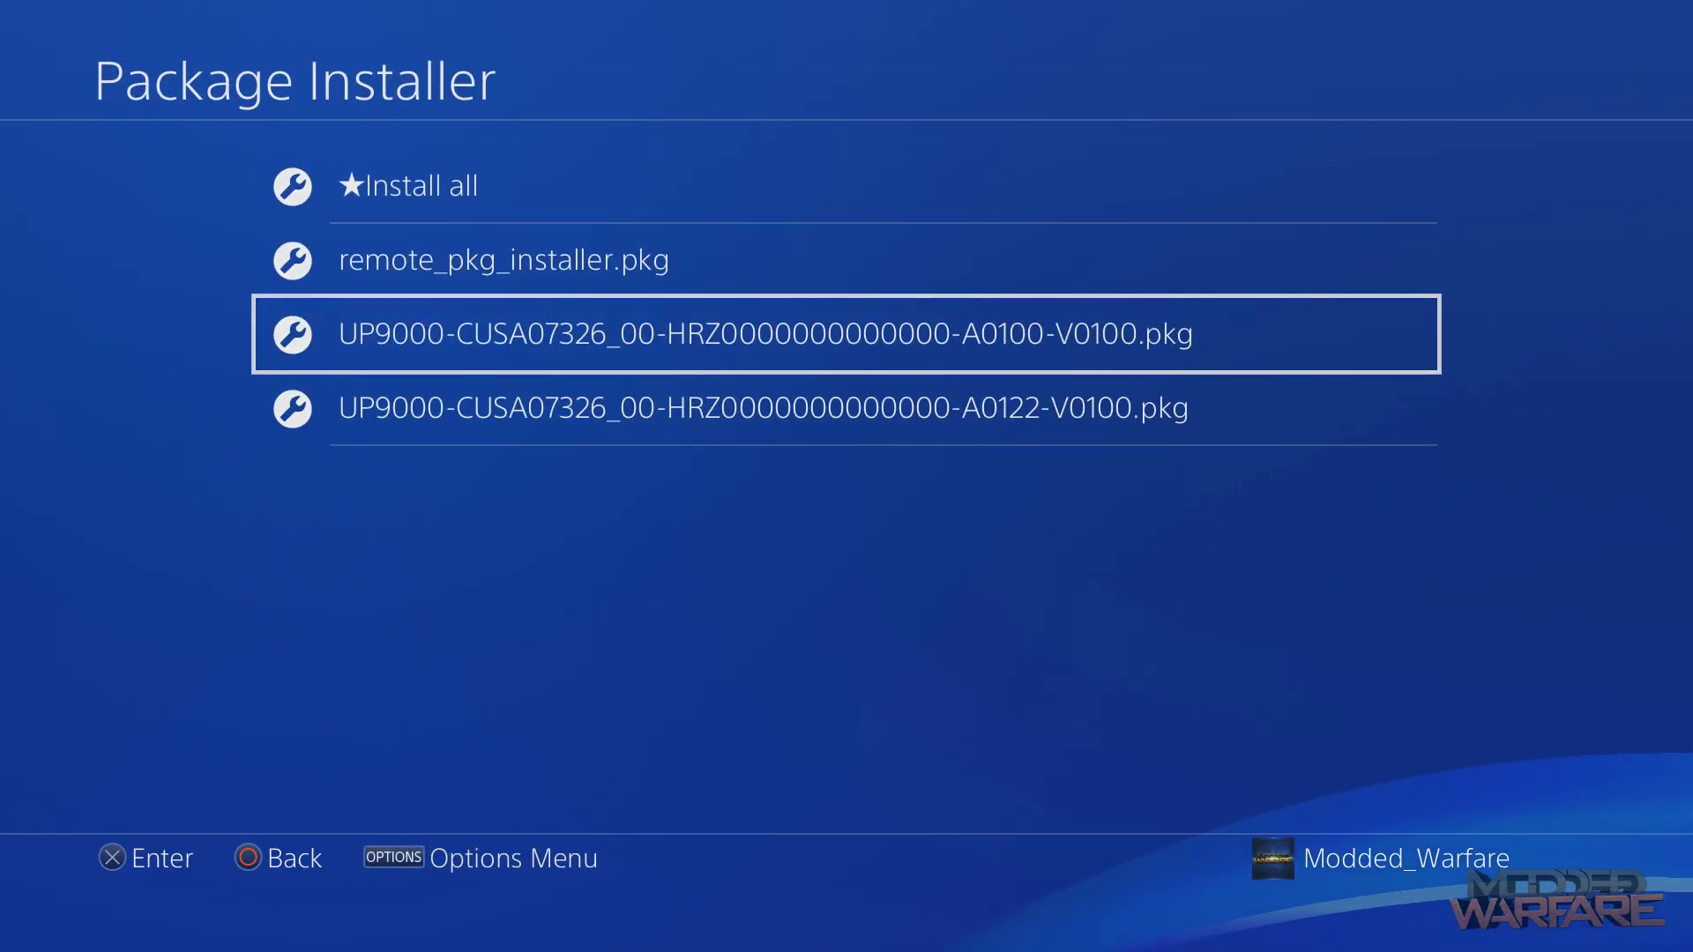
{"action": "key", "text": "Down"}
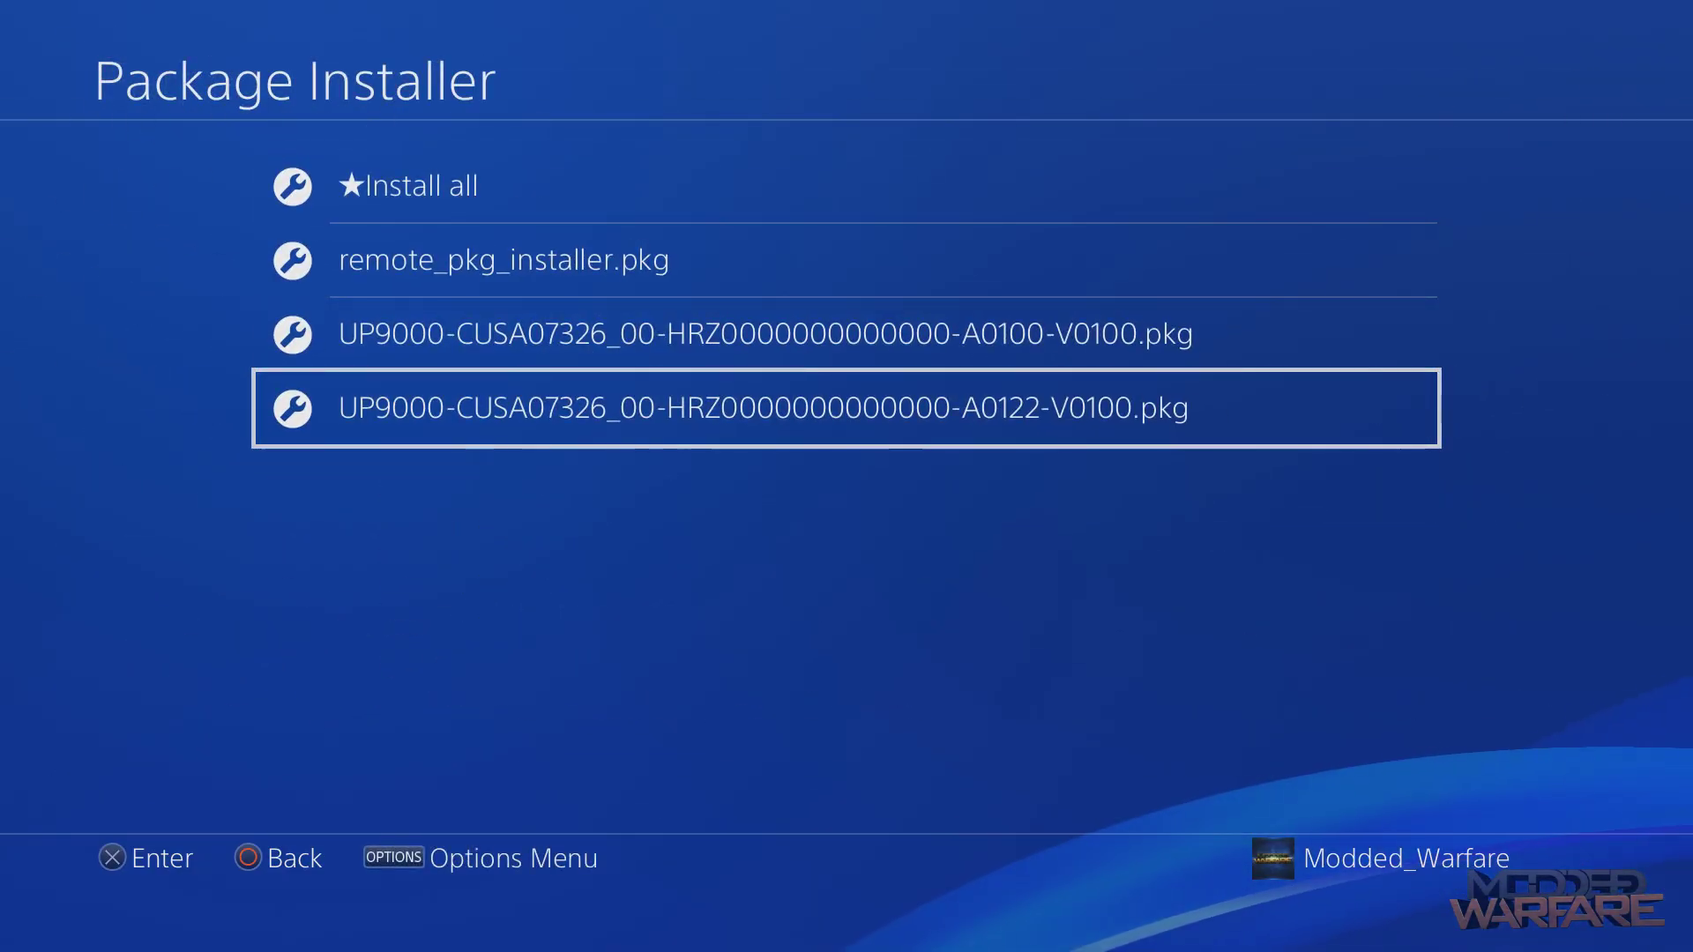
{"action": "key", "text": "Return"}
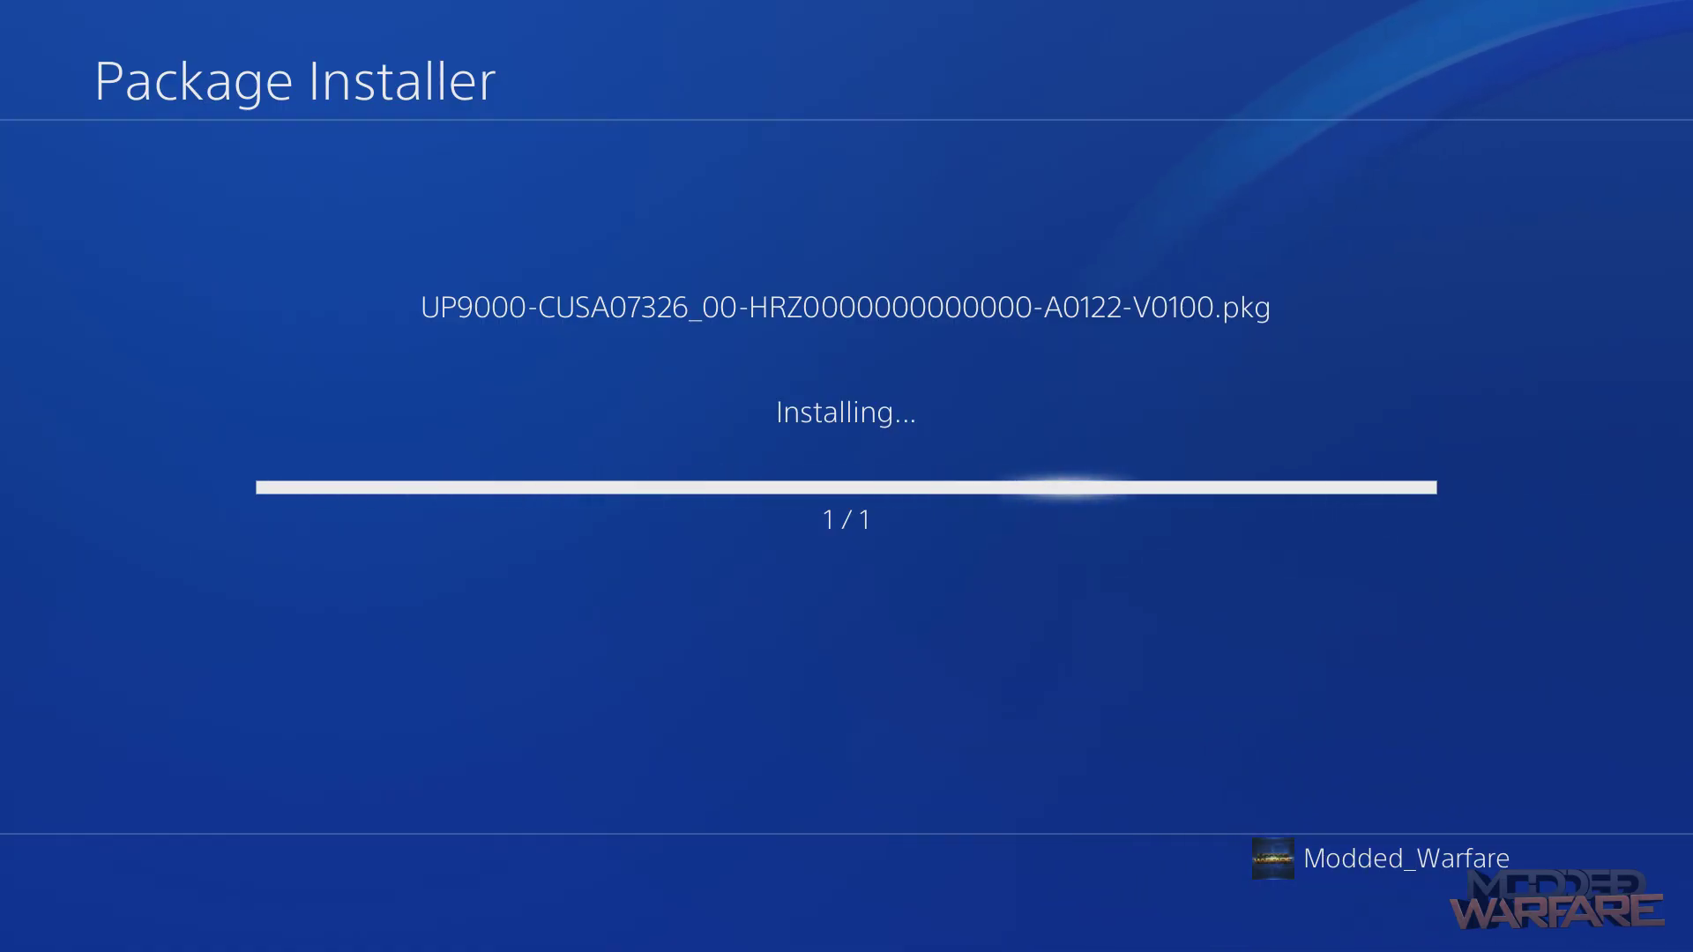
Leave the Package Installer and PS4 settings and return to Horizon Zero Dawn on the home screen.
{"action": "key", "text": "Escape"}
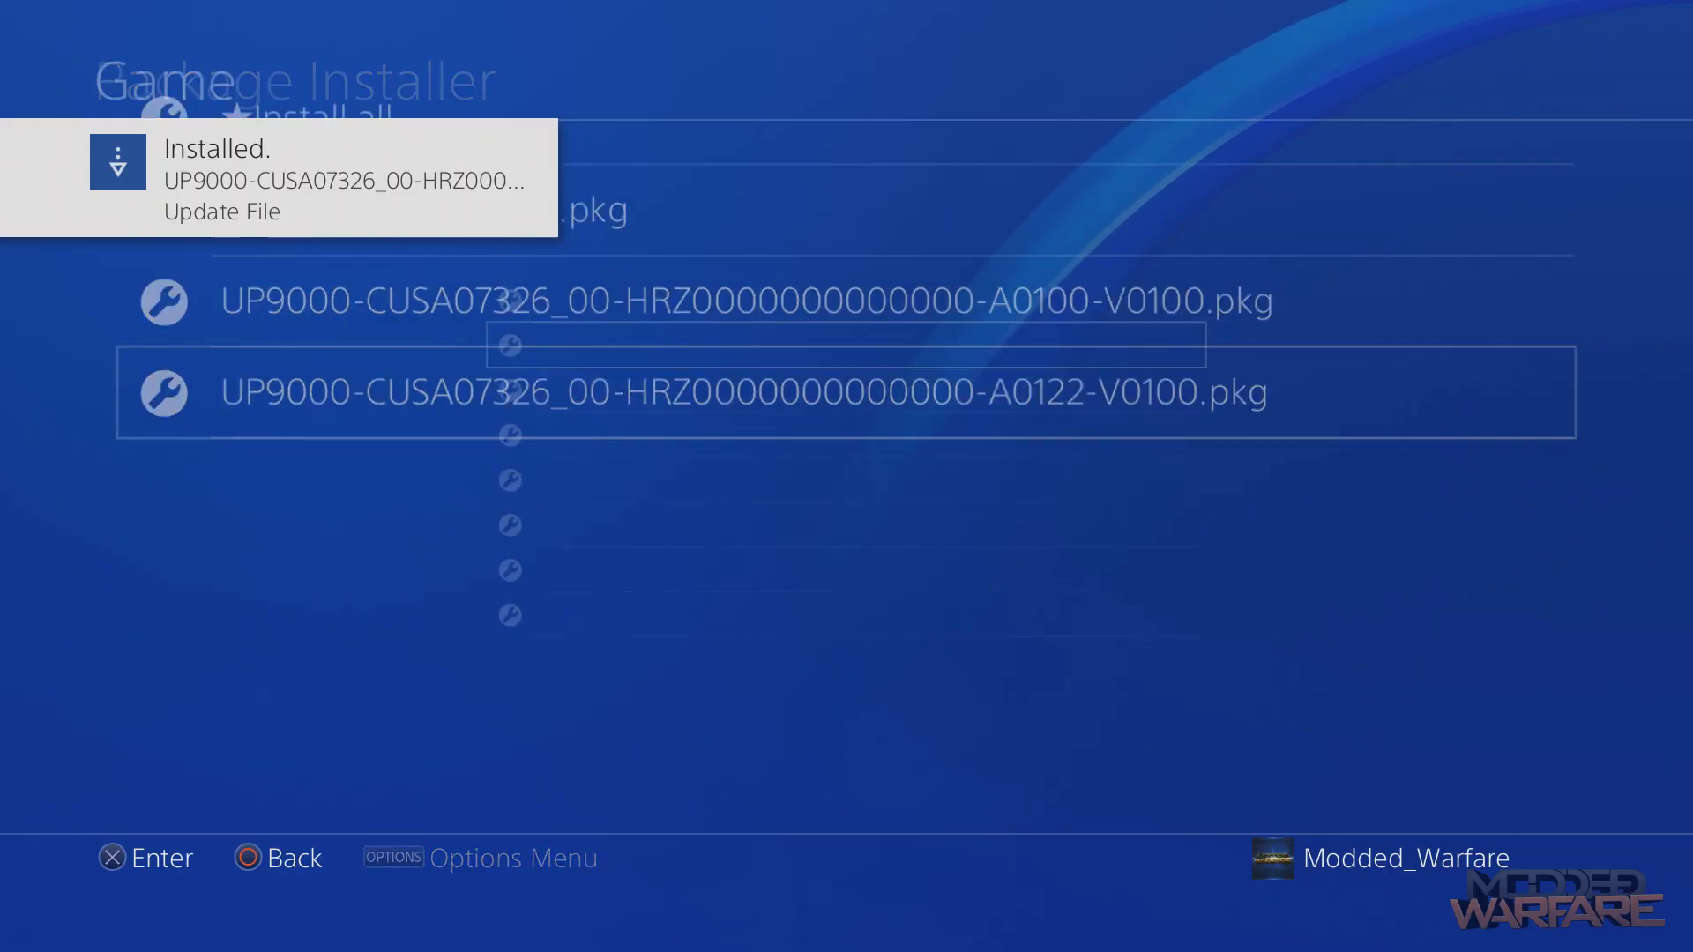
{"action": "key", "text": "Escape"}
{"action": "key", "text": "Escape"}
{"action": "key", "text": "Escape"}
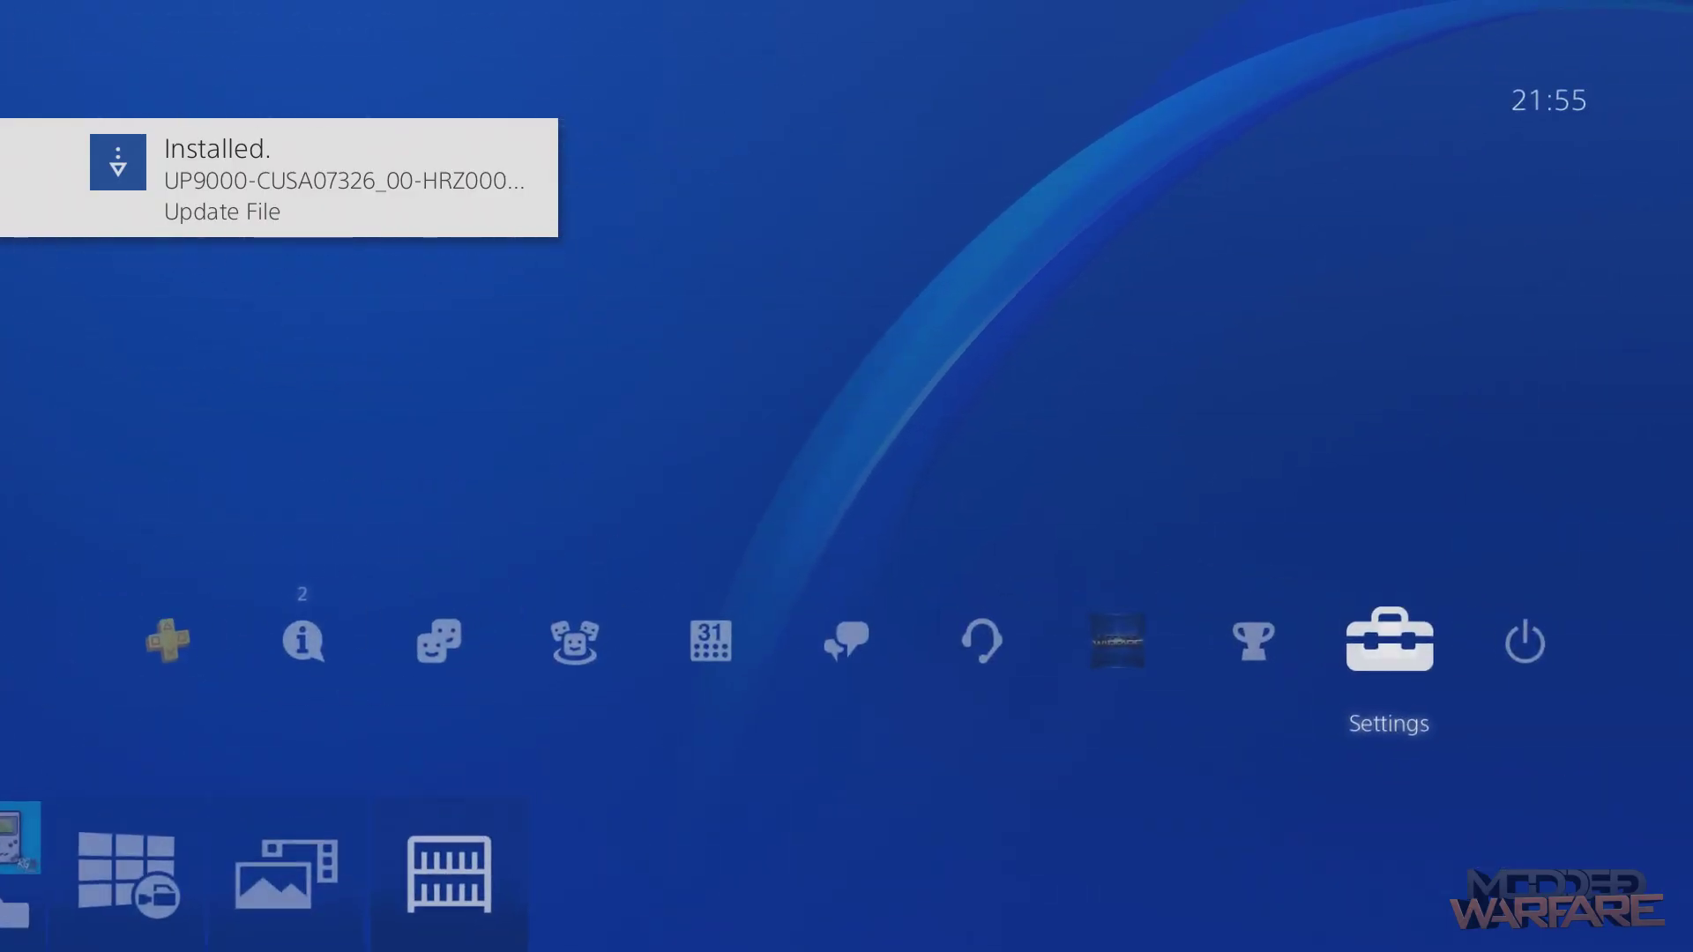
{"action": "key", "text": "Left"}
{"action": "key", "text": "Left"}
{"action": "key", "text": "Left"}
{"action": "key", "text": "Left"}
{"action": "key", "text": "Left"}
{"action": "key", "text": "Left"}
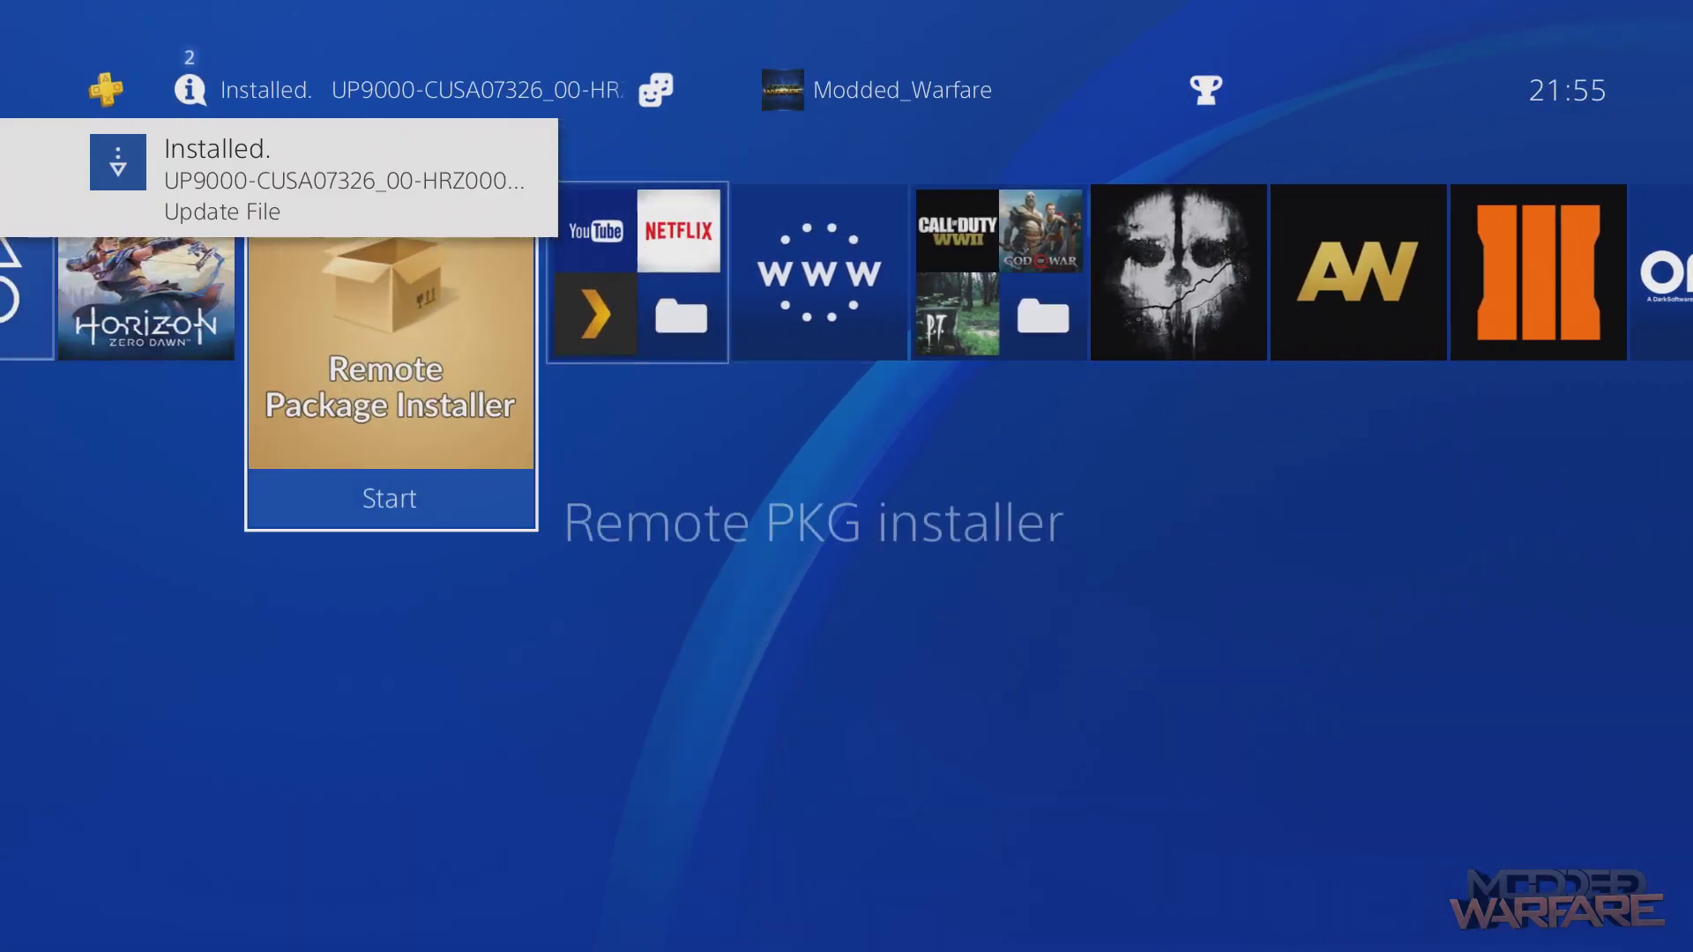
{"action": "key", "text": "Right"}
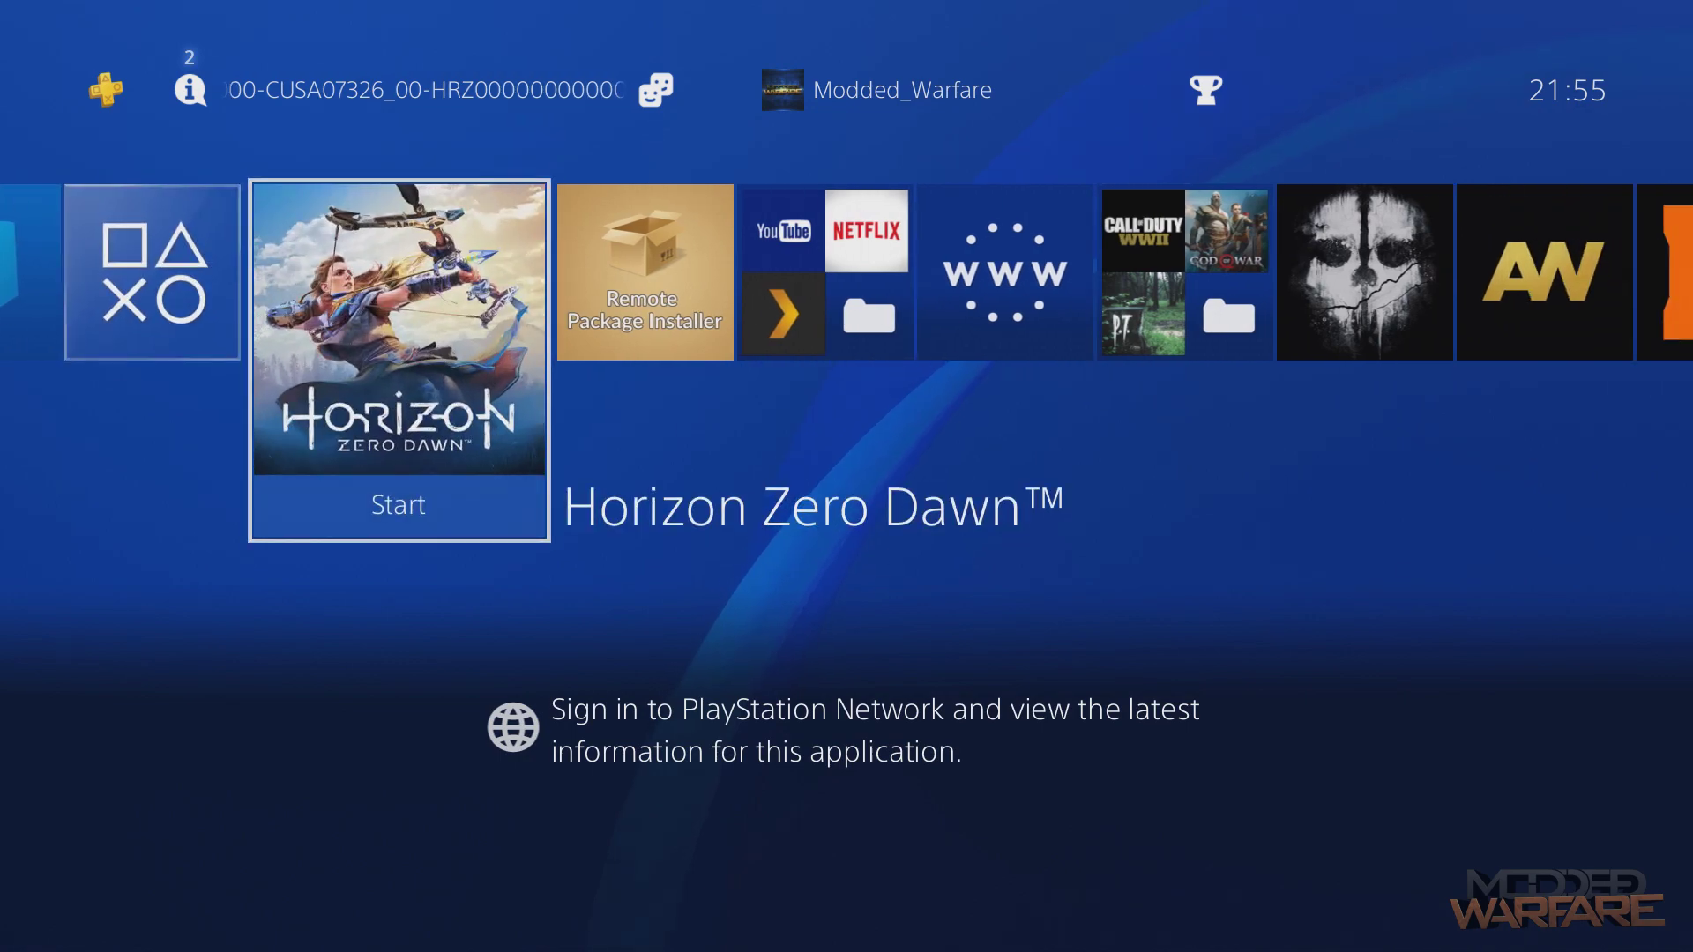
{"action": "key", "text": "Left"}
{"action": "key", "text": "Right"}
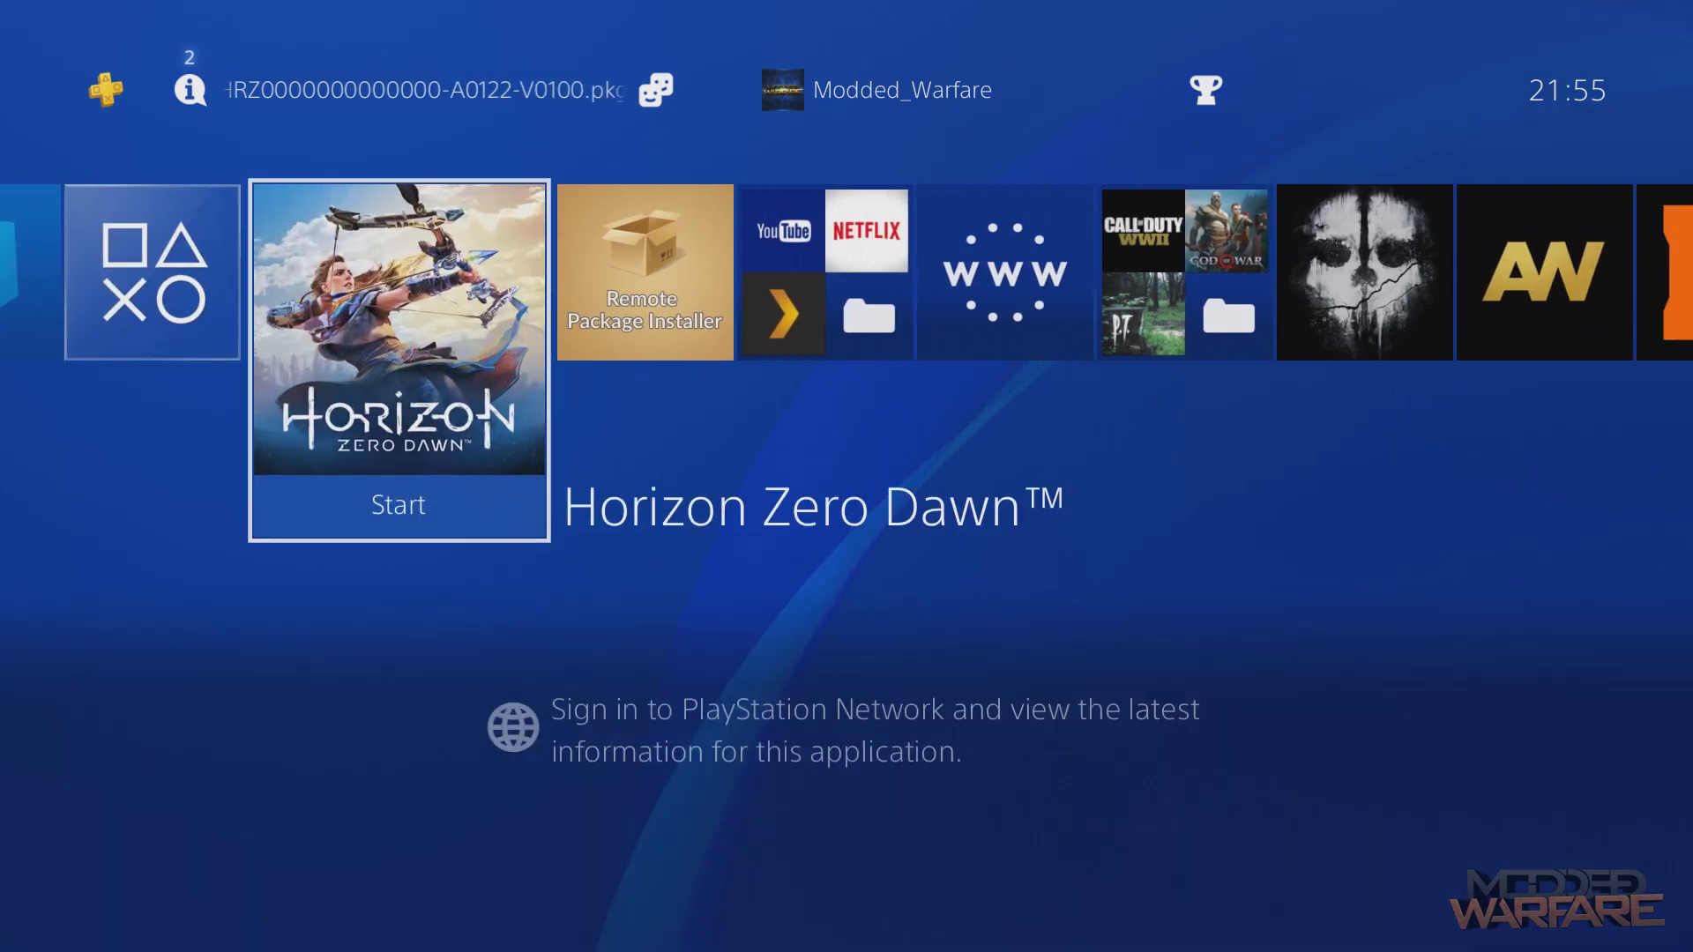
Check the installed version on Horizon Zero Dawn's Information page and return to the home screen.
{"action": "key", "text": "Menu"}
{"action": "key", "text": "Down"}
{"action": "key", "text": "Down"}
{"action": "key", "text": "Down"}
{"action": "key", "text": "Down"}
{"action": "key", "text": "Down"}
{"action": "key", "text": "Down"}
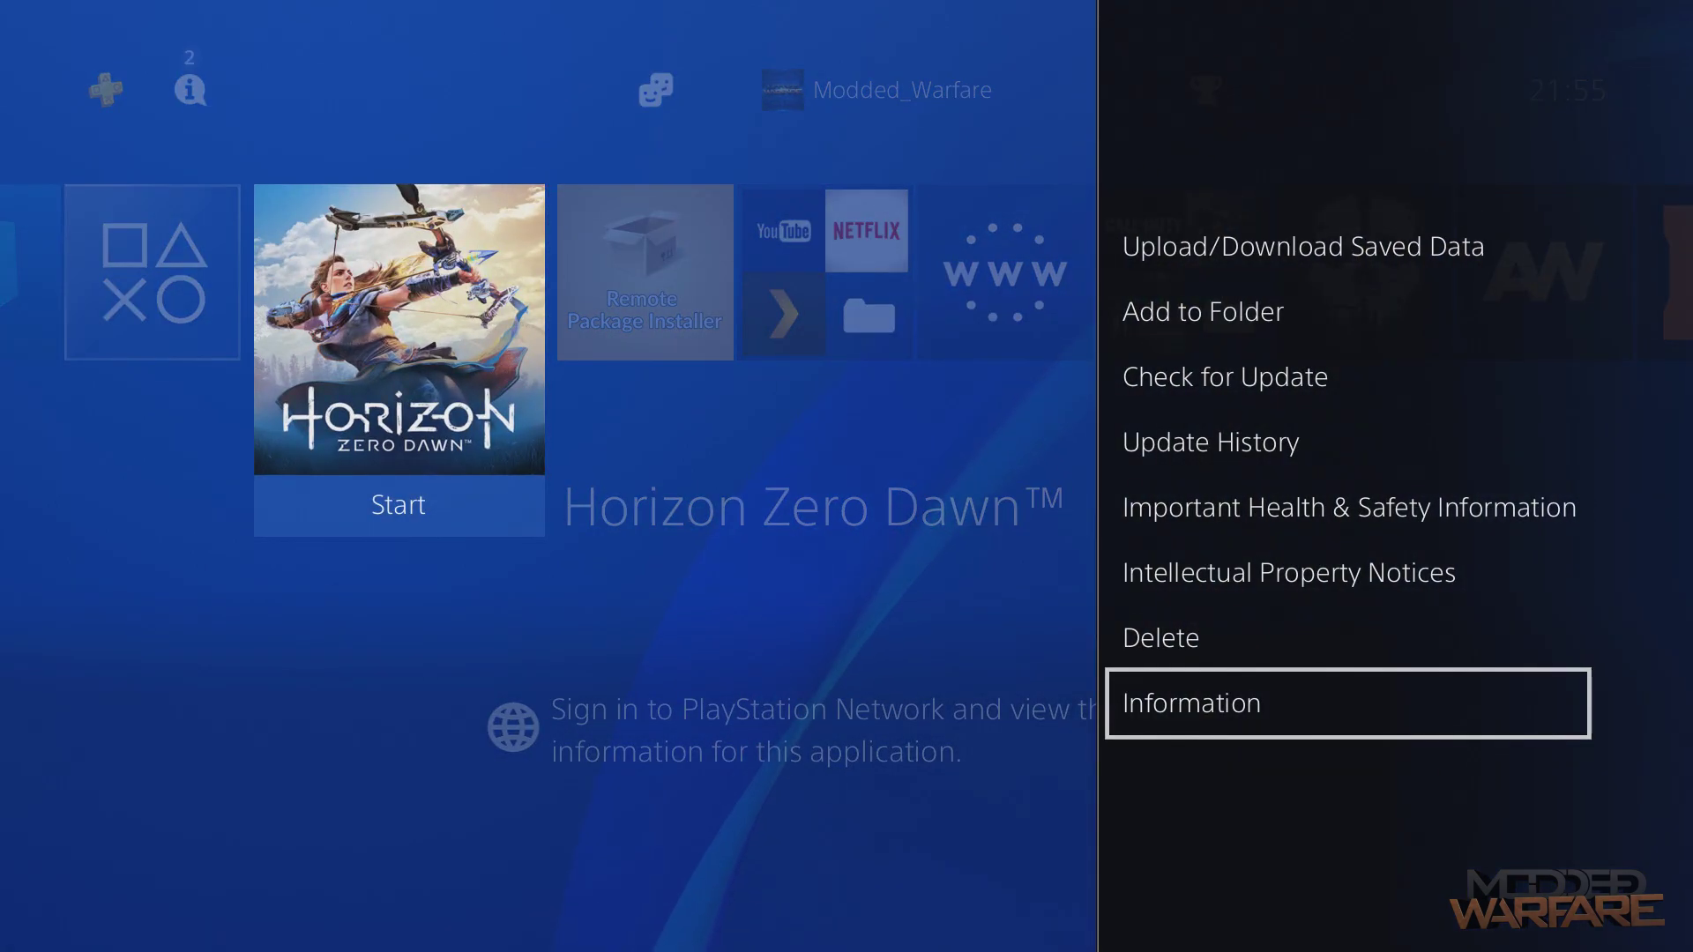
{"action": "key", "text": "Return"}
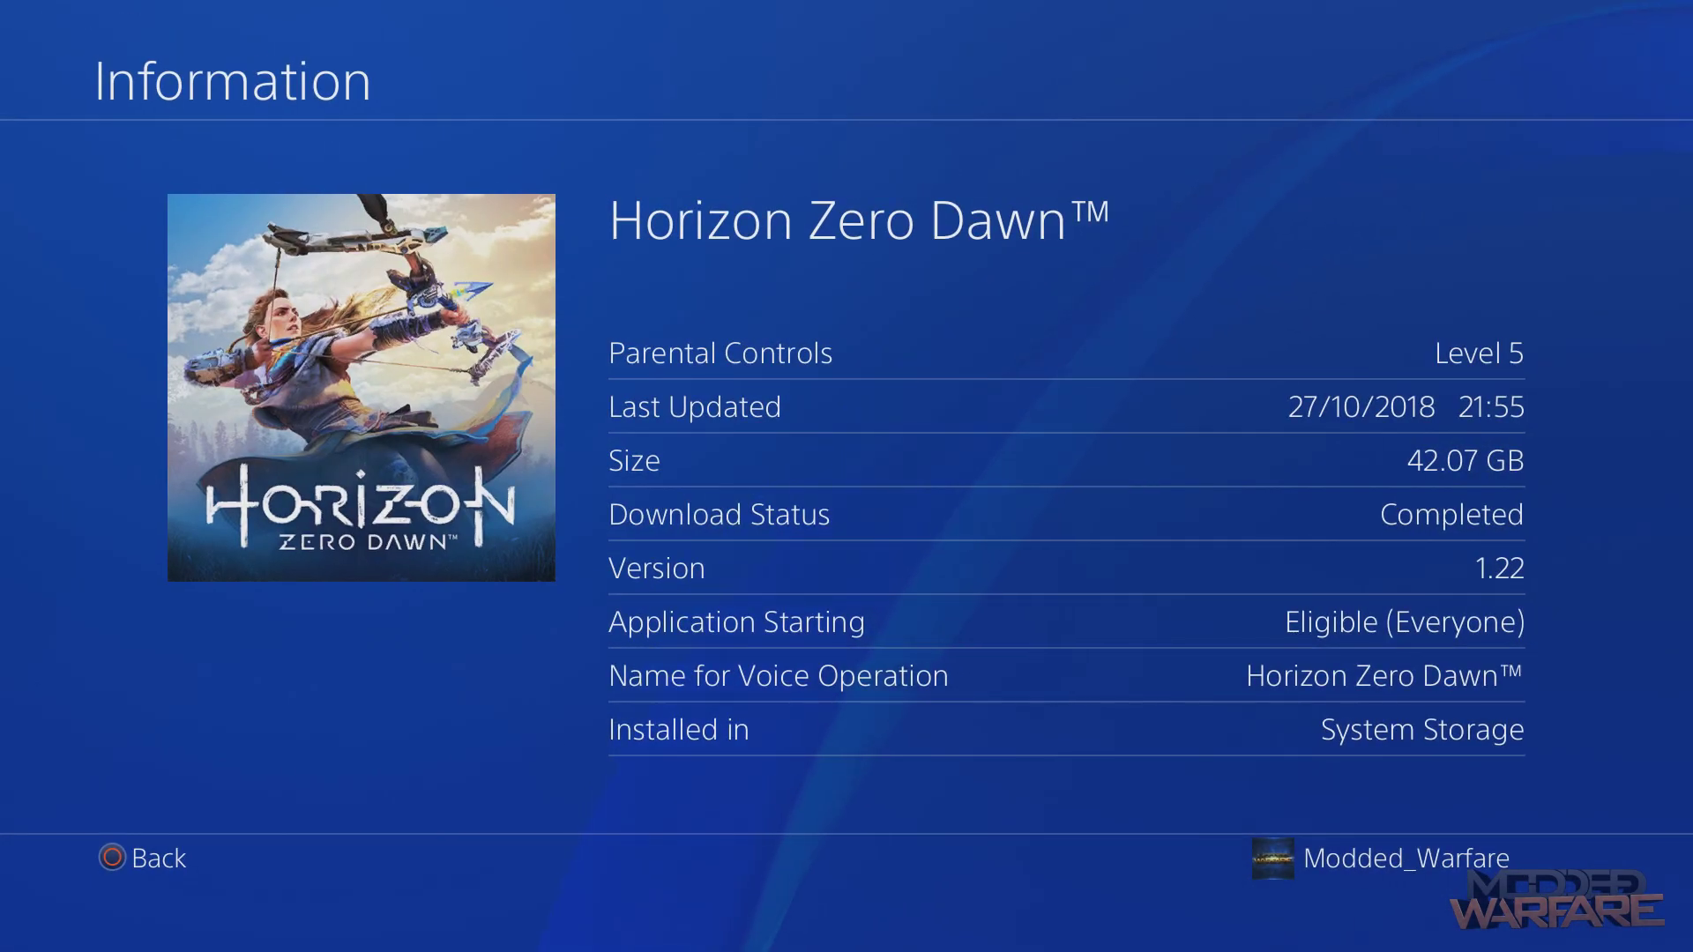
{"action": "key", "text": "Escape"}
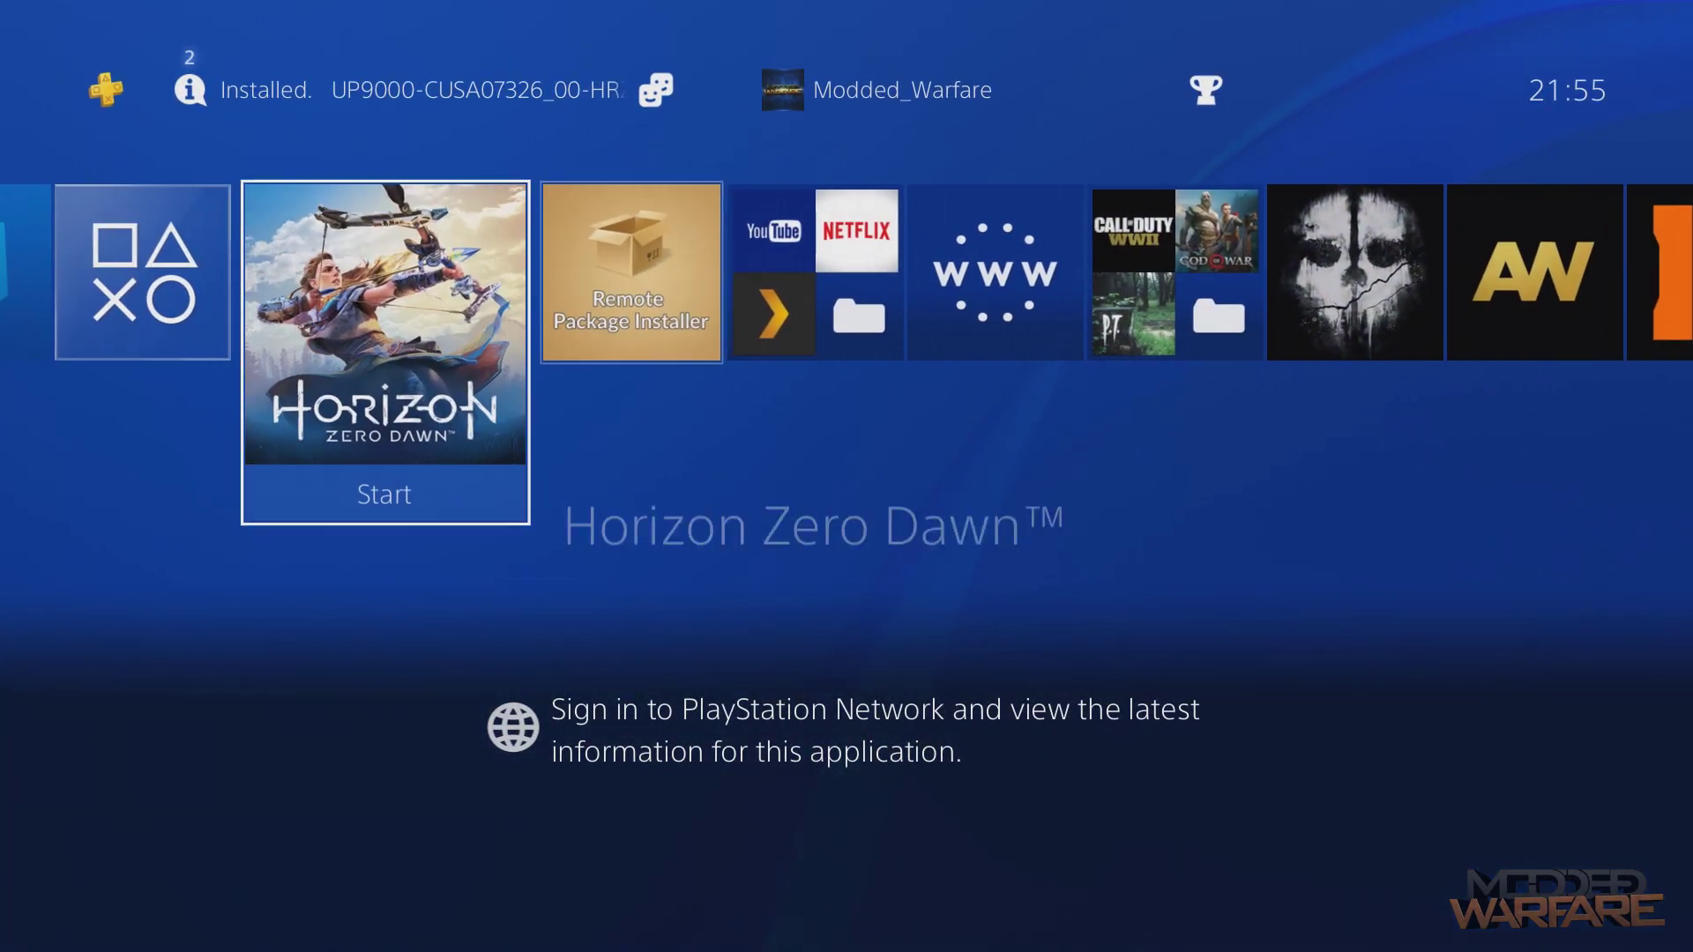
Start Horizon Zero Dawn from the home screen.
{"action": "key", "text": "Down"}
{"action": "key", "text": "Return"}
{"action": "key", "text": "Return"}
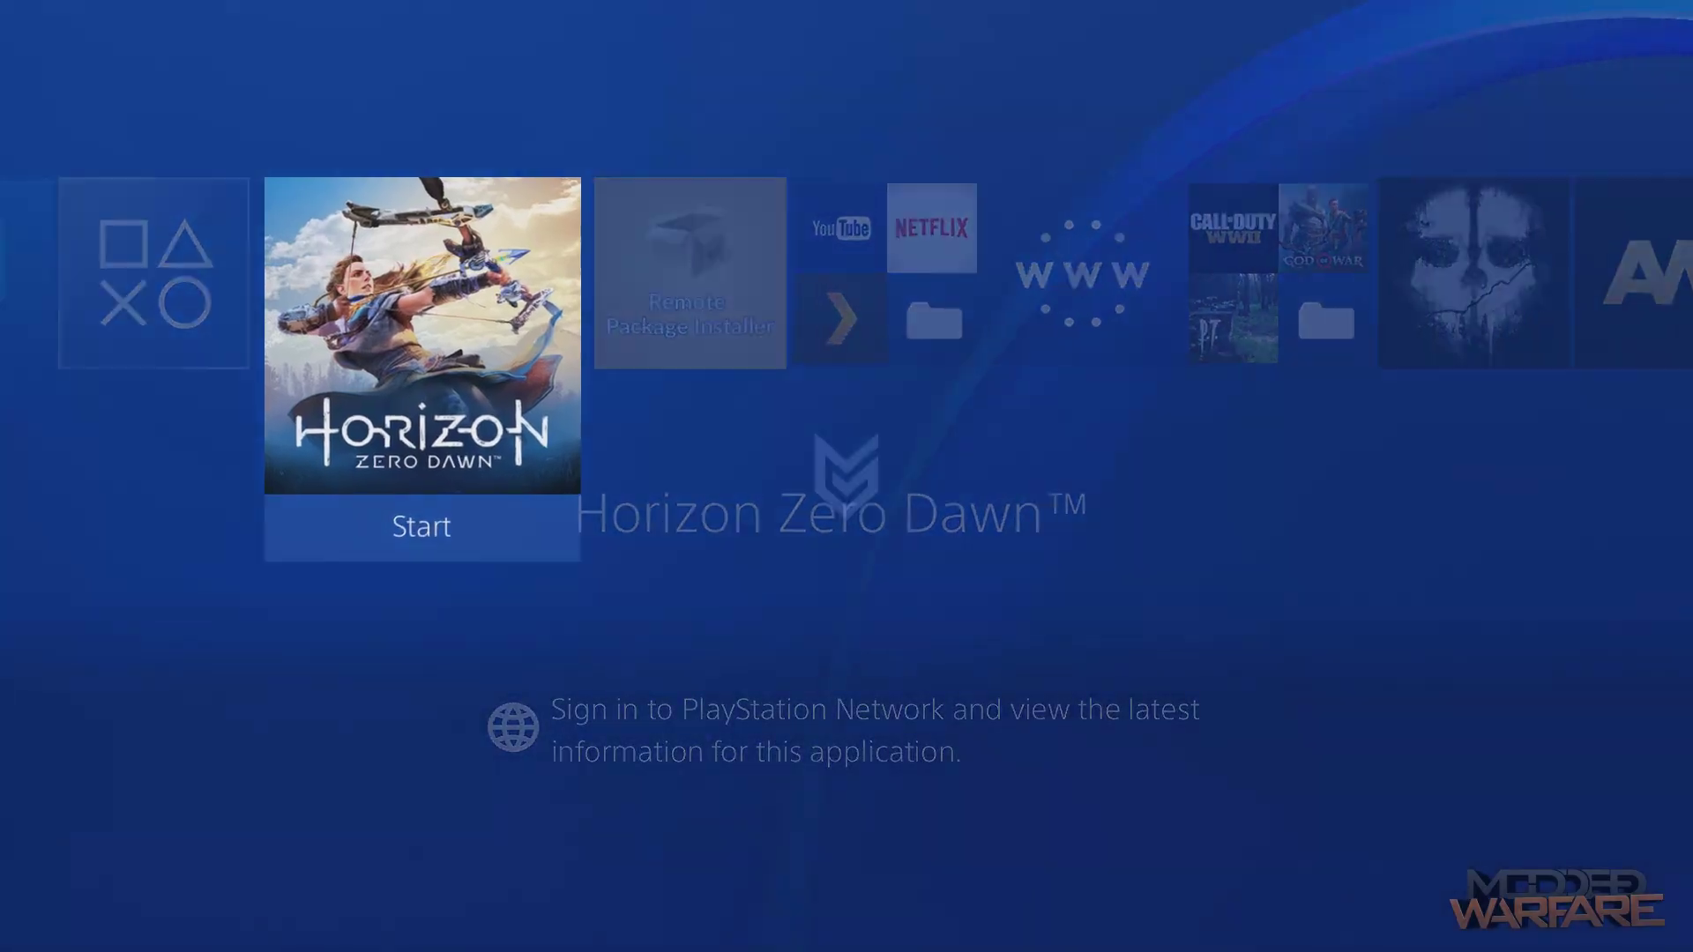